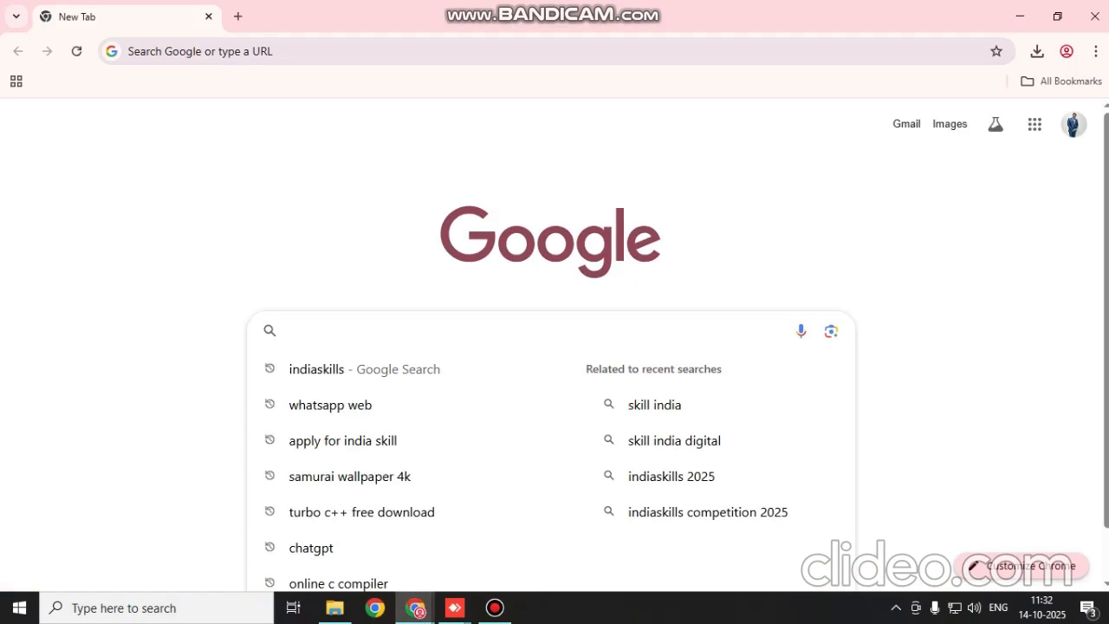
Search Google for "tableau public" and open the Tableau Public community page on tableau.com
type("ab")
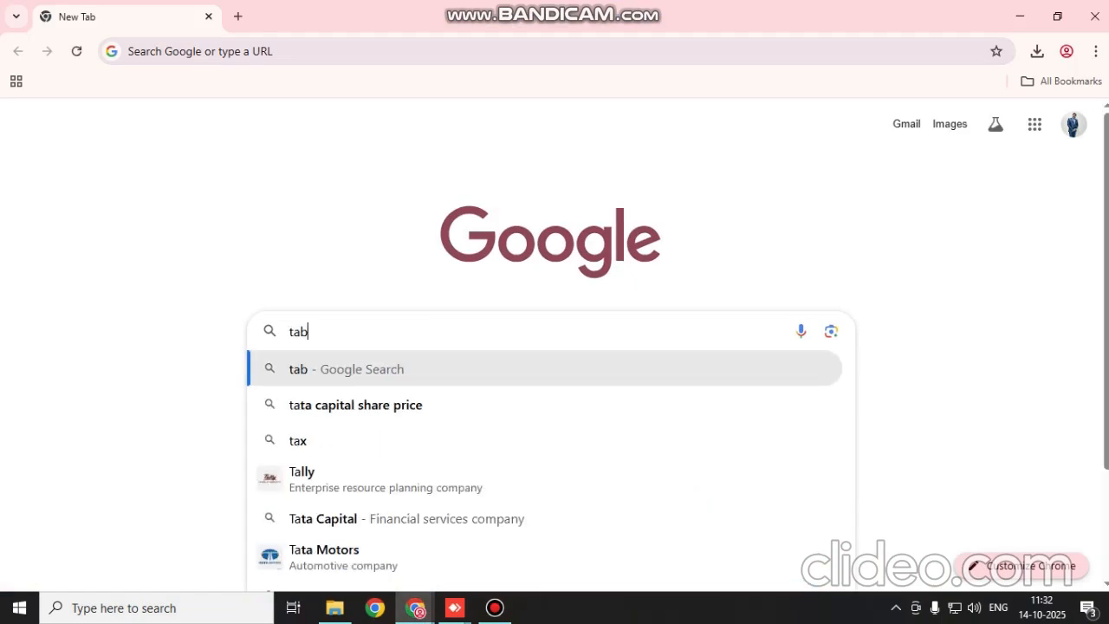
type("lue pub")
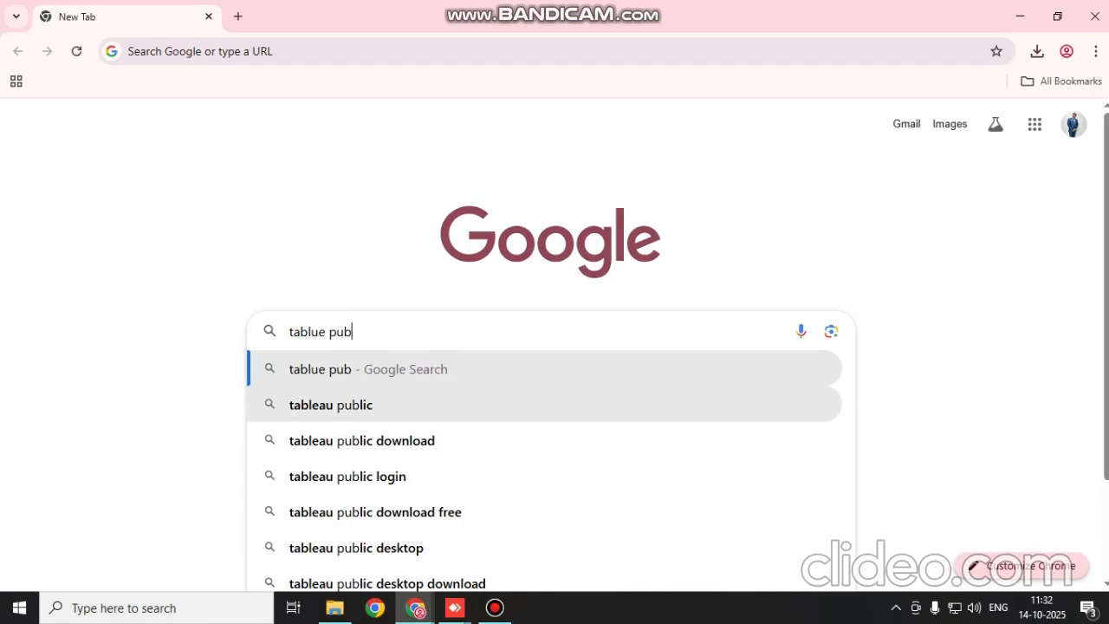
left_click(347, 404)
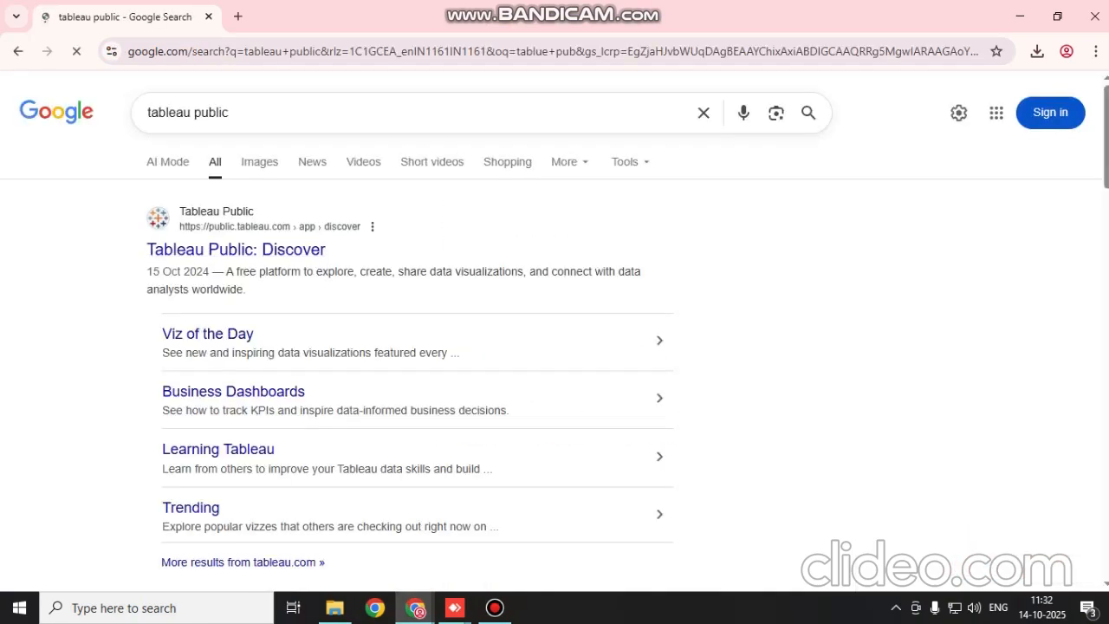
scroll(199, 397, "down", 3)
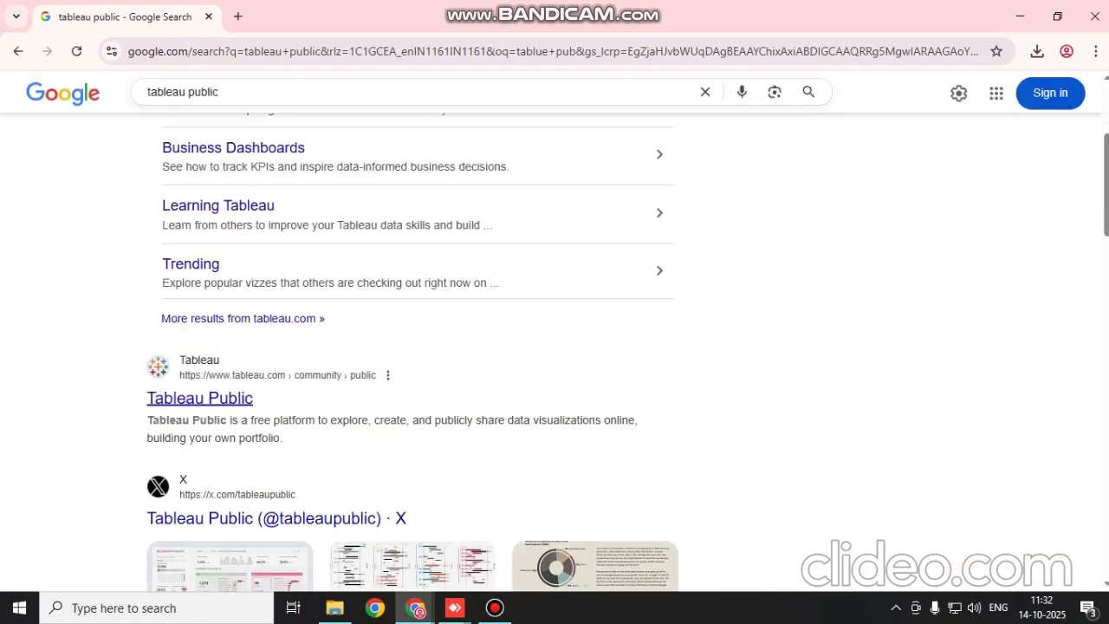
left_click(199, 397)
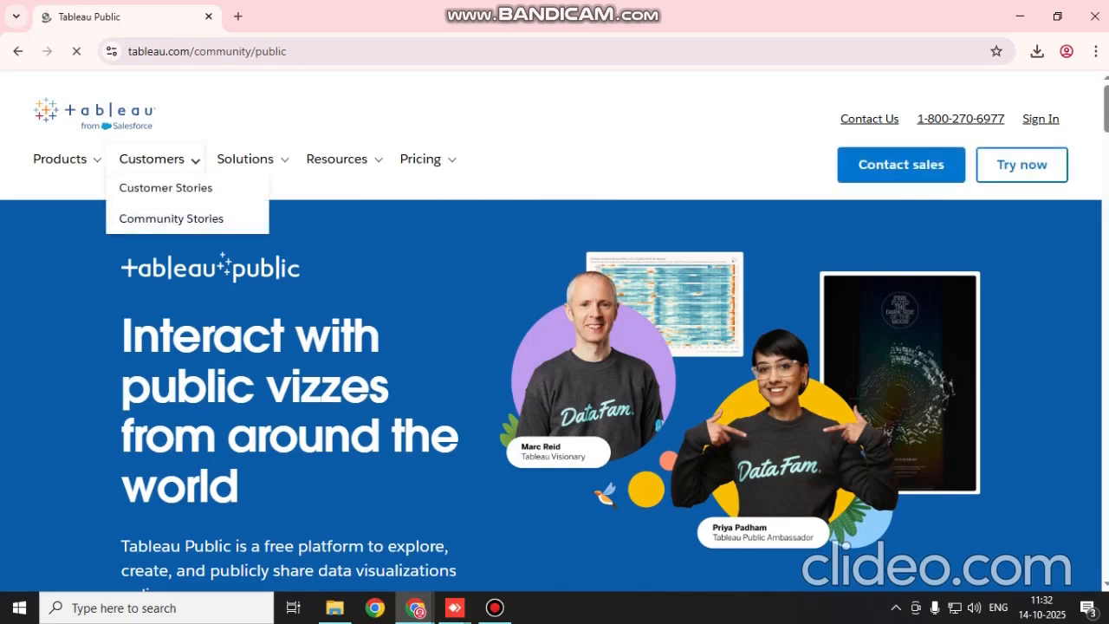
Open the Tableau Desktop product page and start a free trial from it
scroll(551, 331, "down", 1)
scroll(551, 331, "up", 1)
mouse_move(63, 159)
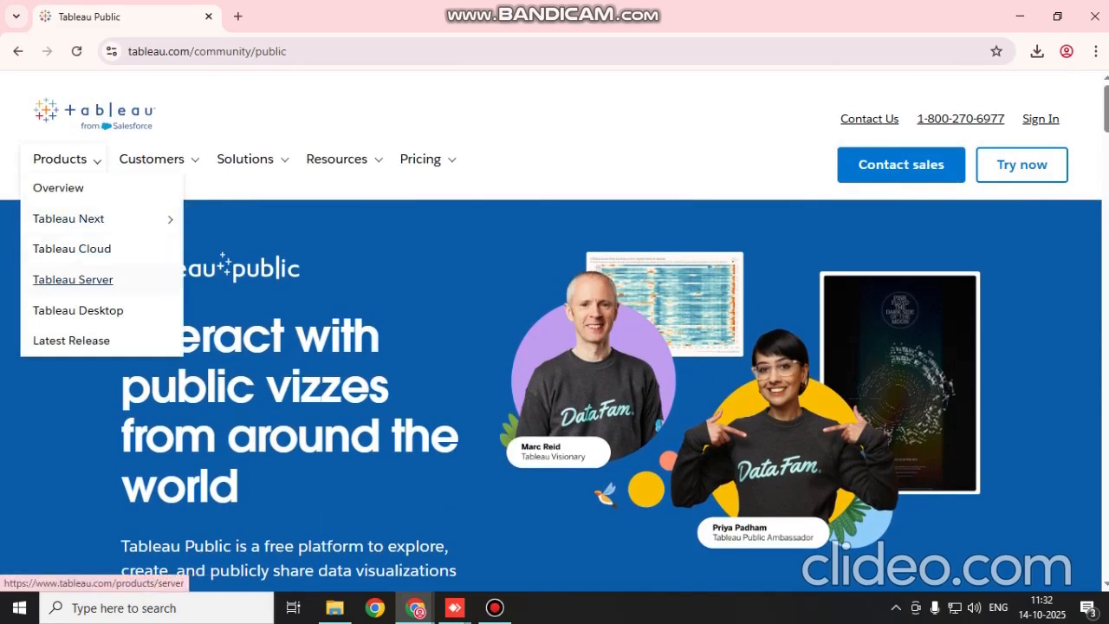
left_click(78, 310)
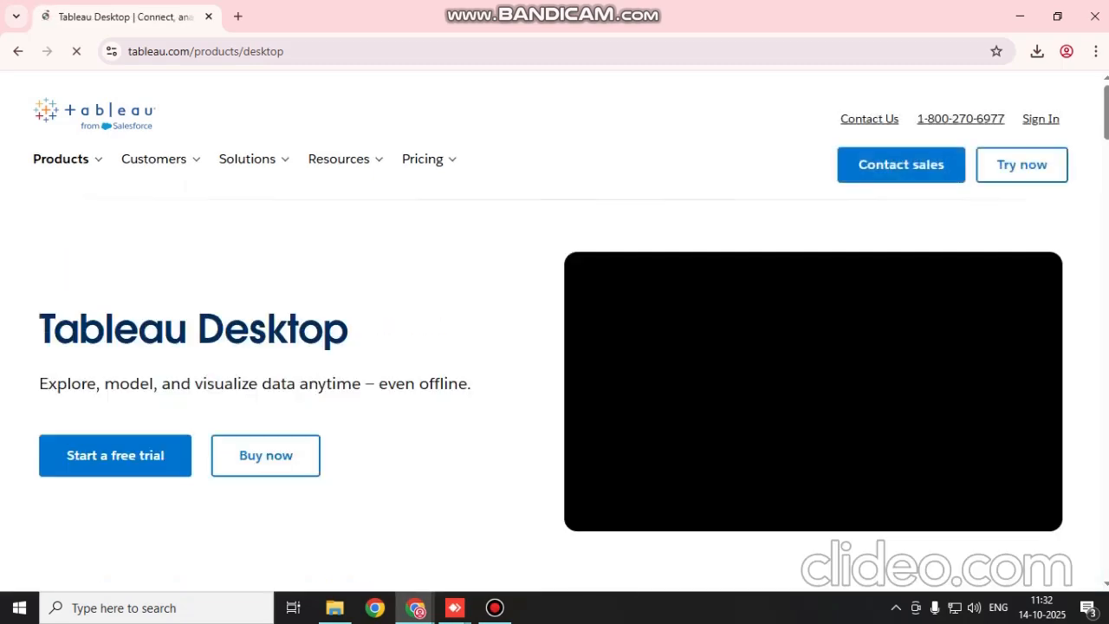
scroll(554, 331, "down", 1)
left_click(116, 374)
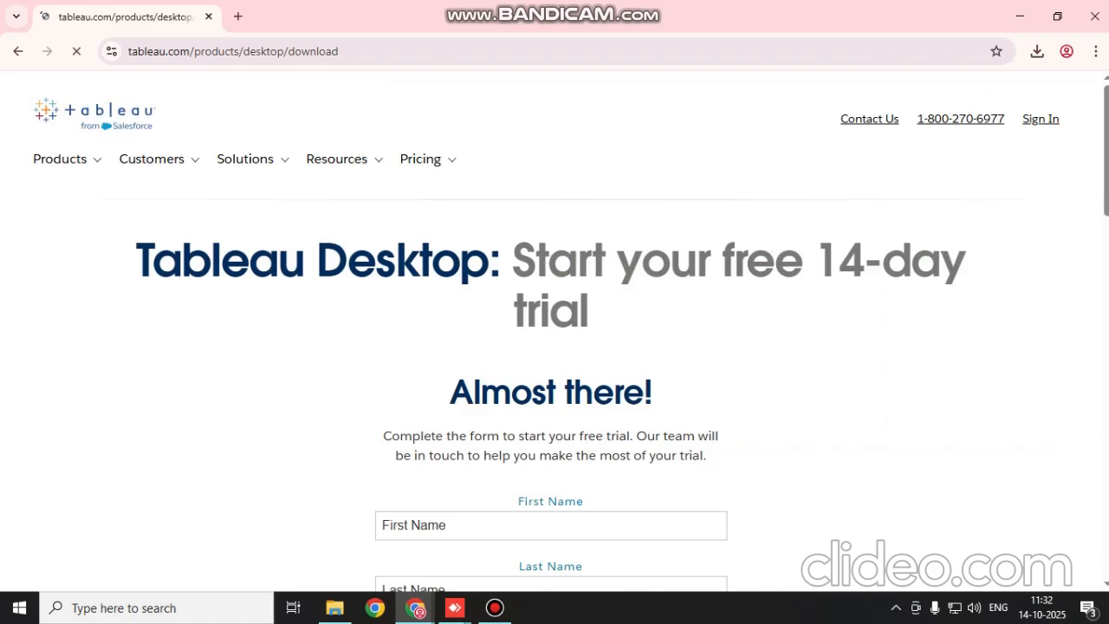
Fill in the first name and last name on the trial form, with the browser in full-screen view
scroll(554, 346, "down", 5)
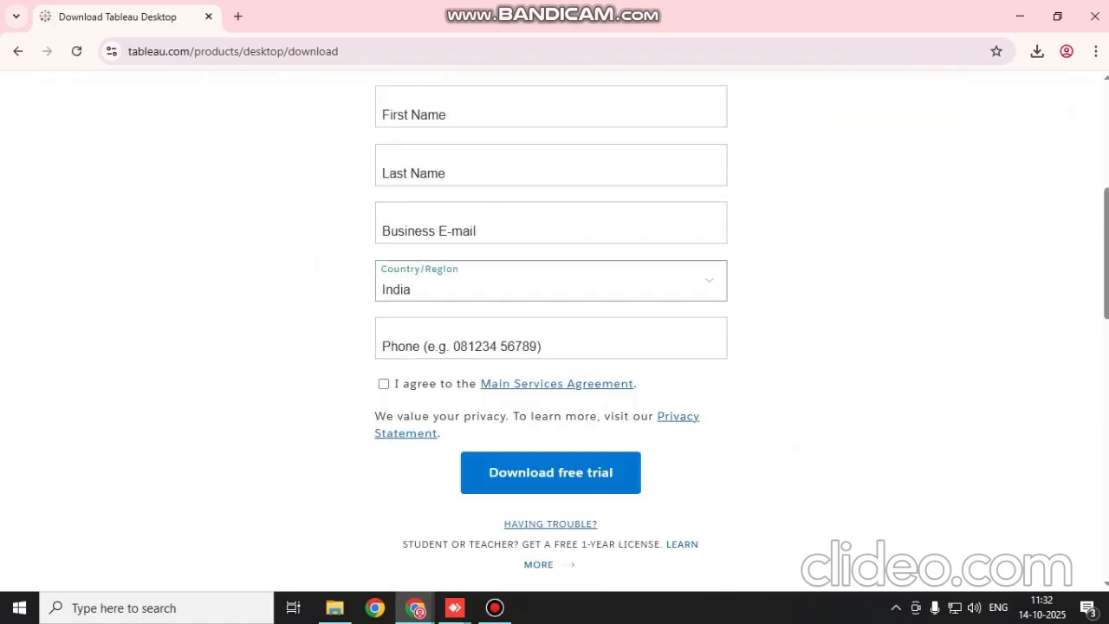
scroll(554, 346, "up", 2)
scroll(554, 347, "up", 3)
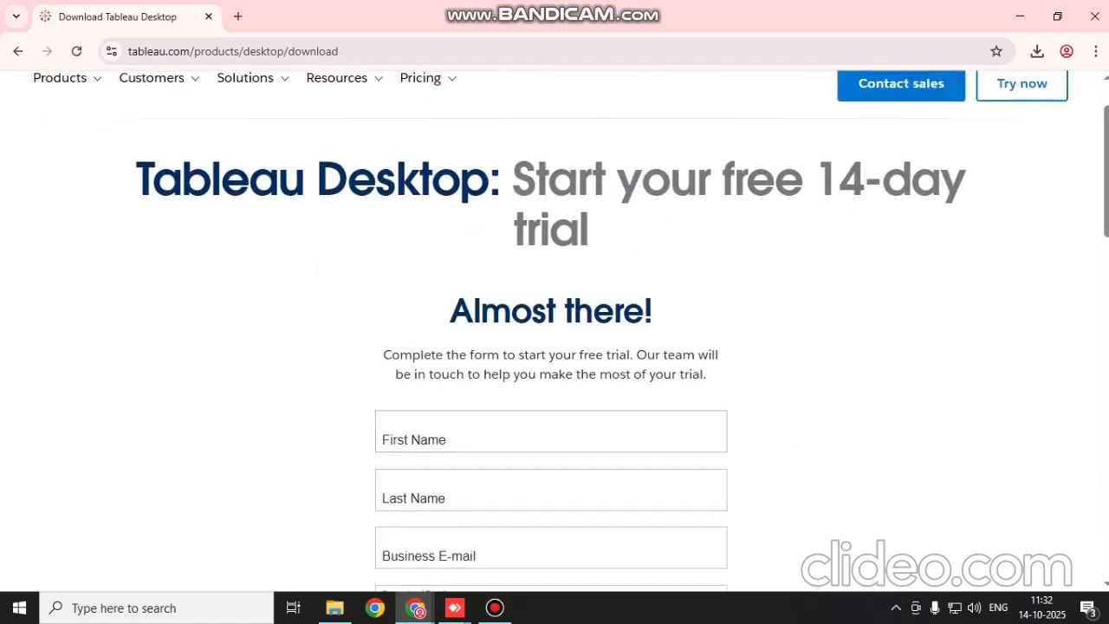
scroll(554, 347, "down", 5)
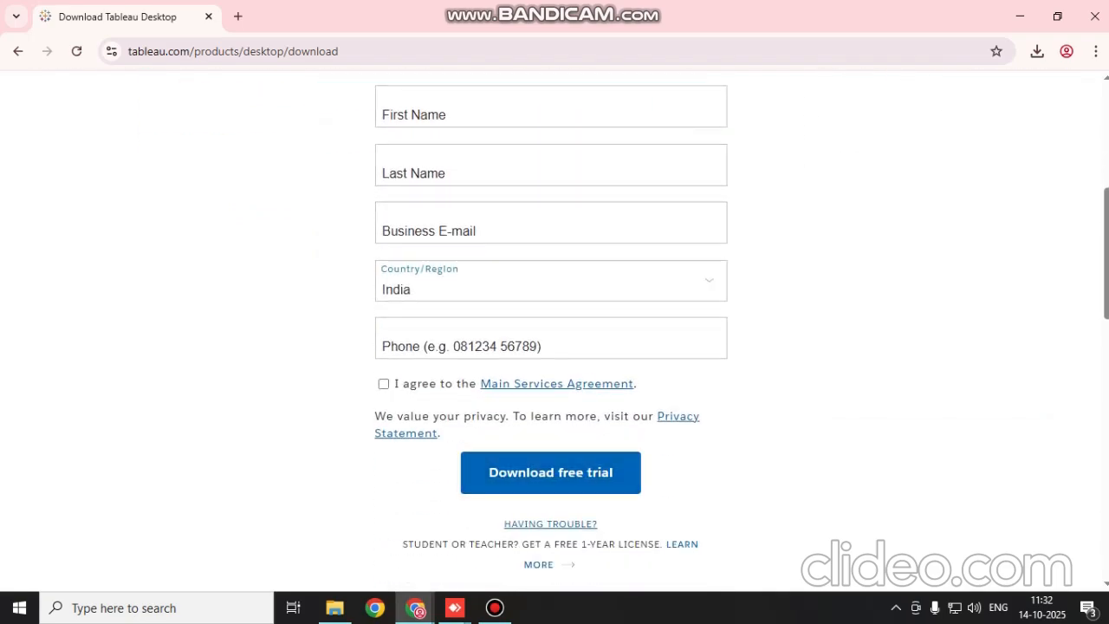
scroll(554, 347, "up", 3)
scroll(554, 346, "down", 1)
left_click(550, 269)
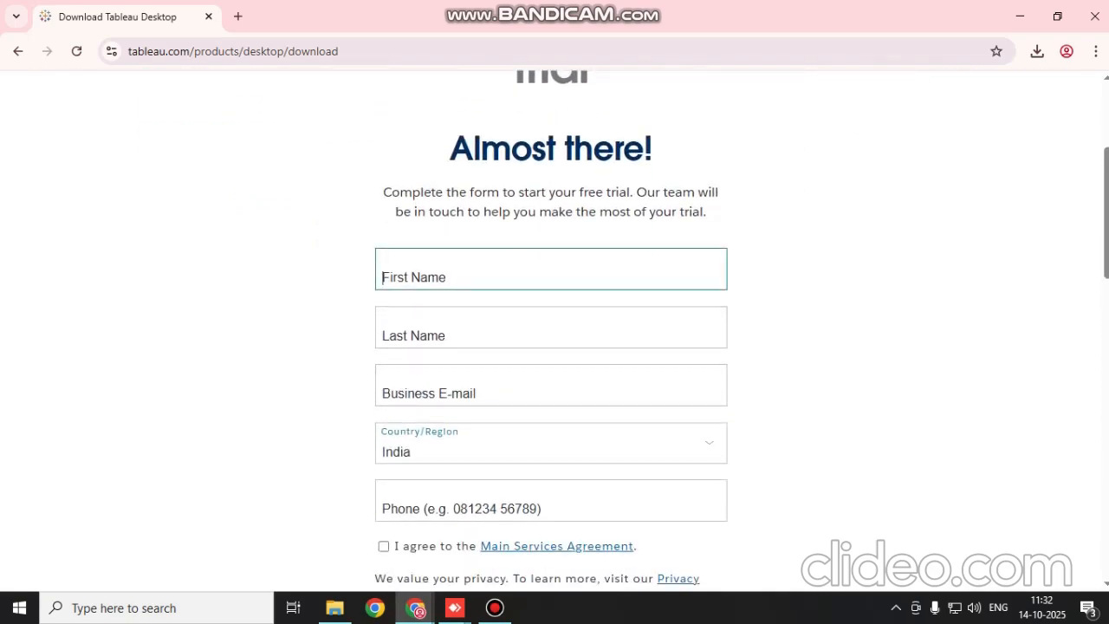
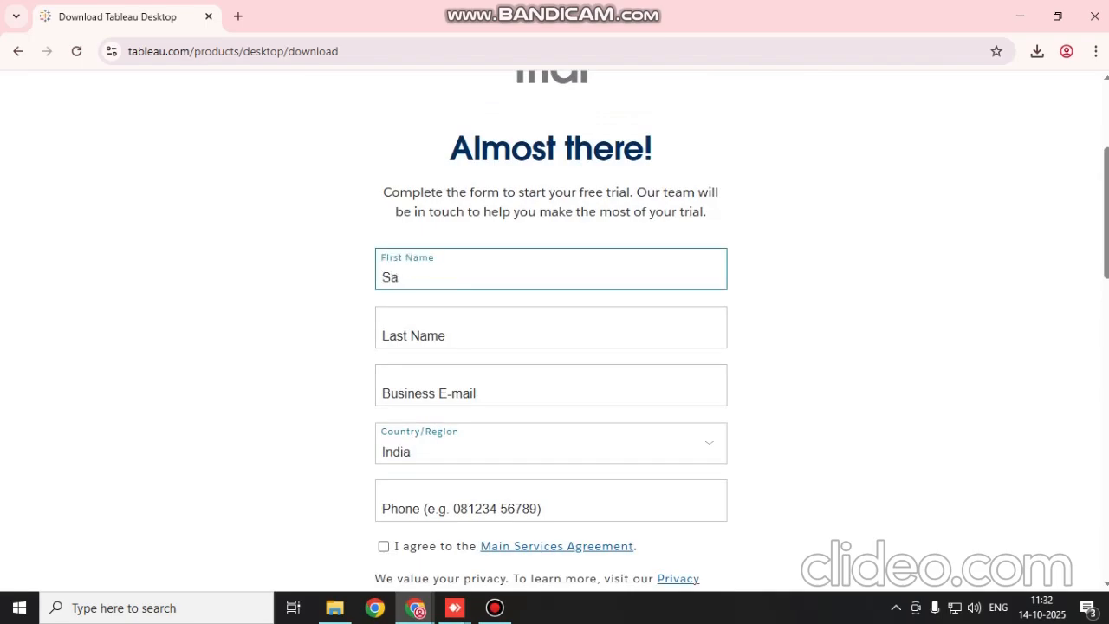
left_click(551, 328)
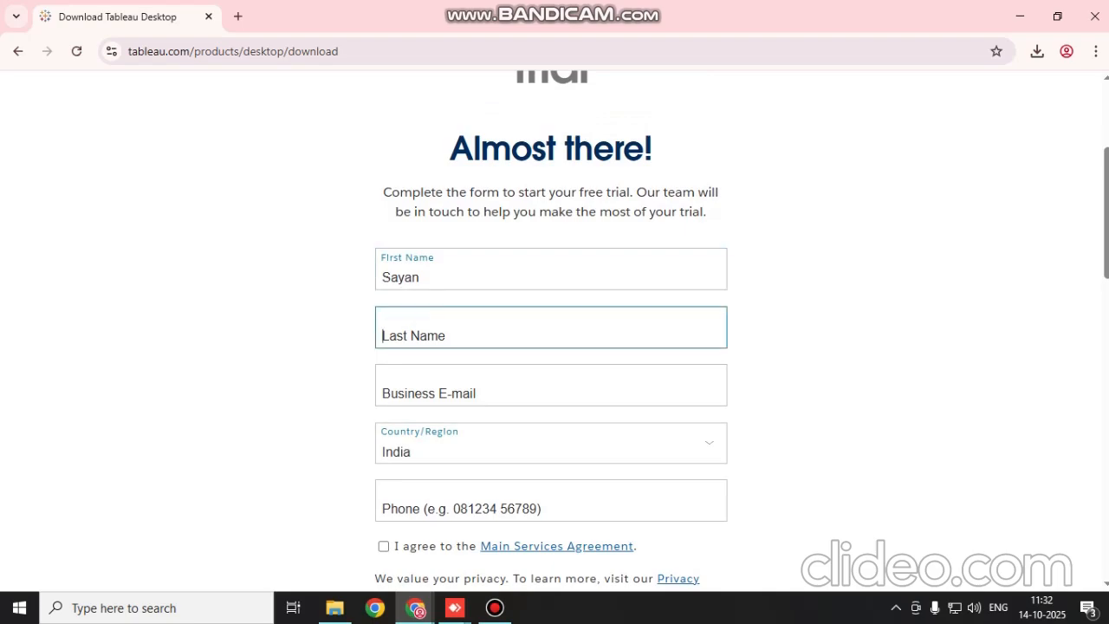
type("s")
key("F11")
key("BackSpace")
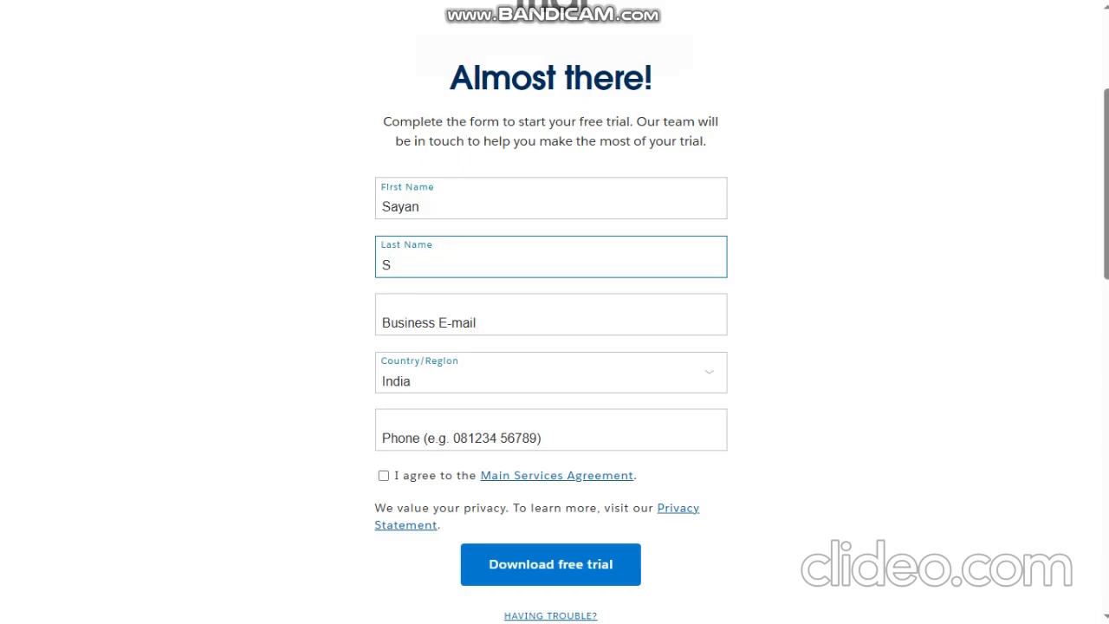
Fill in the business e-mail address on the Tableau Desktop trial form
key("Tab")
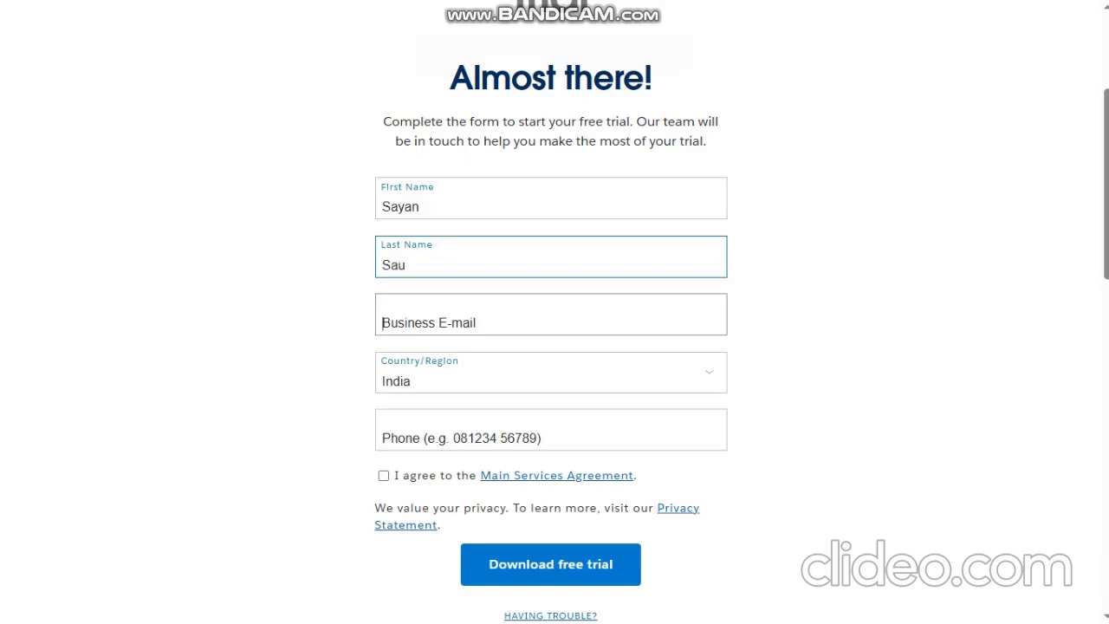
type("s")
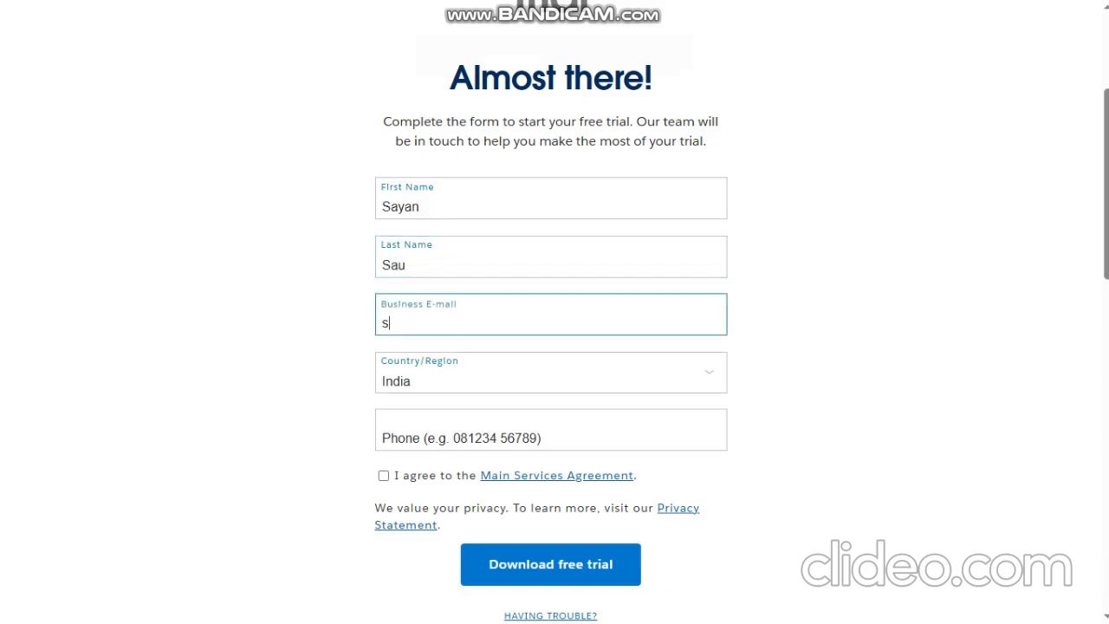
type("ayansa")
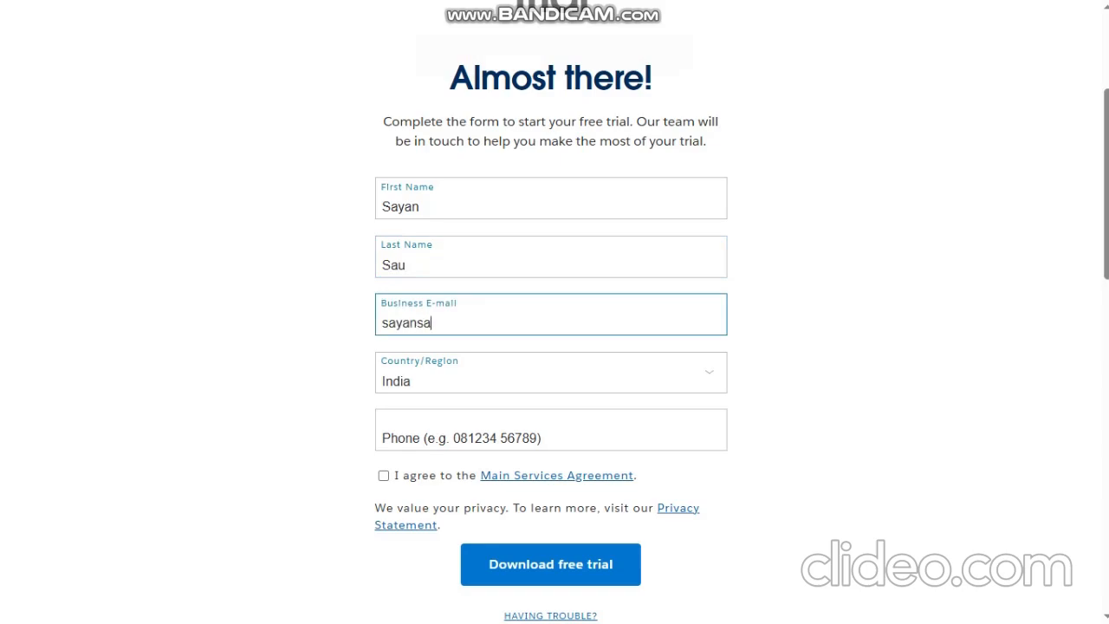
key("BackSpace")
key("BackSpace")
key("BackSpace")
key("BackSpace")
key("BackSpace")
key("BackSpace")
key("BackSpace")
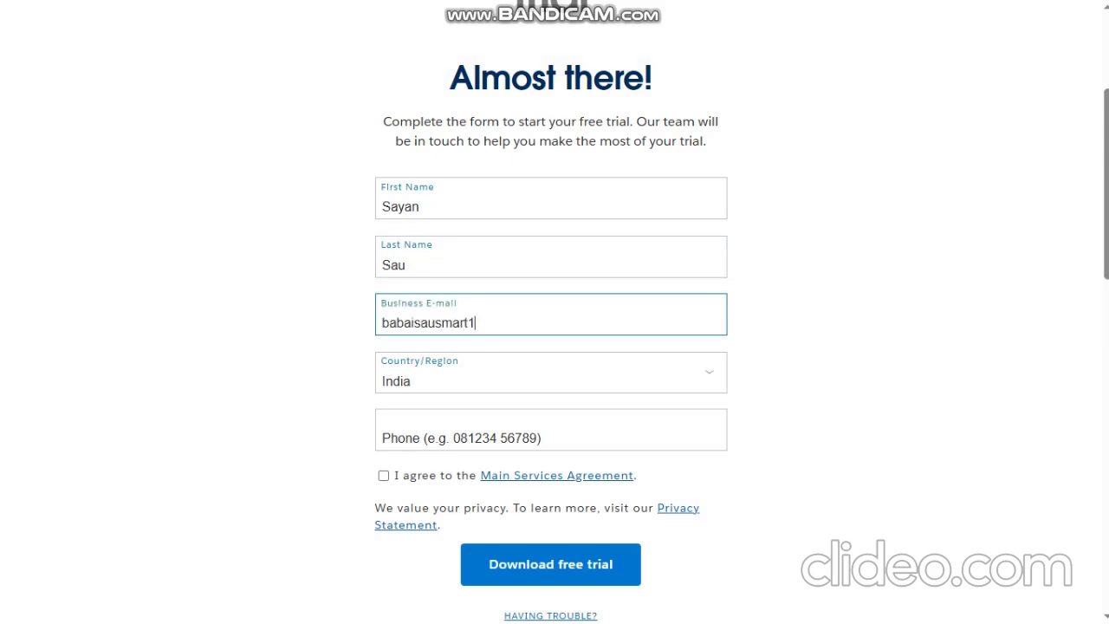
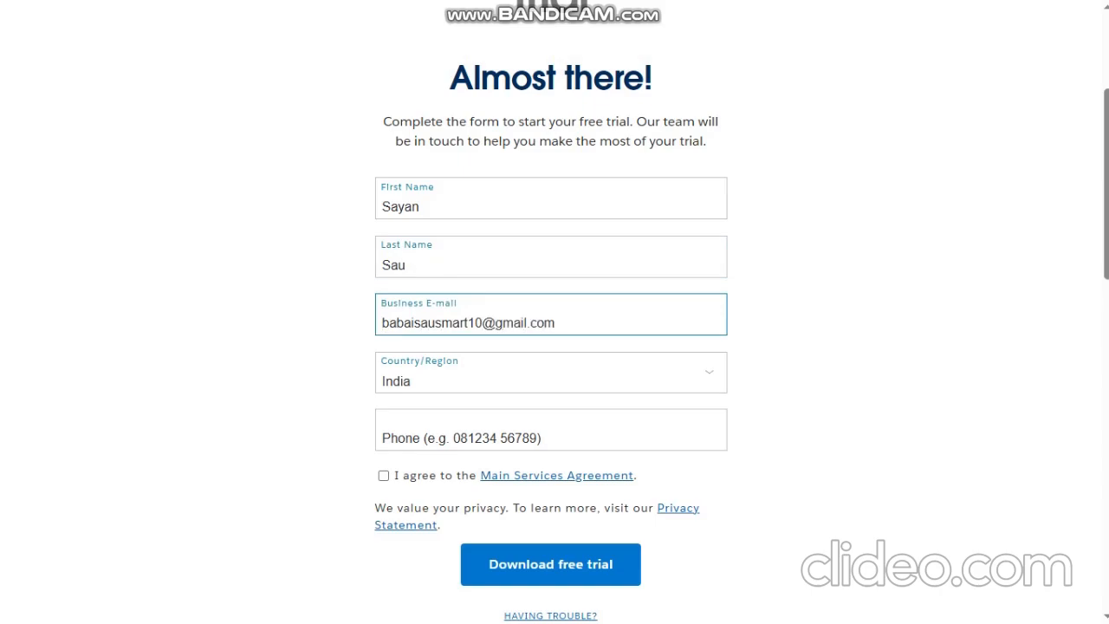
Set the organization to "Home" and the job title to "Professional" on the trial form
key("Tab")
scroll(551, 346, "down", 1)
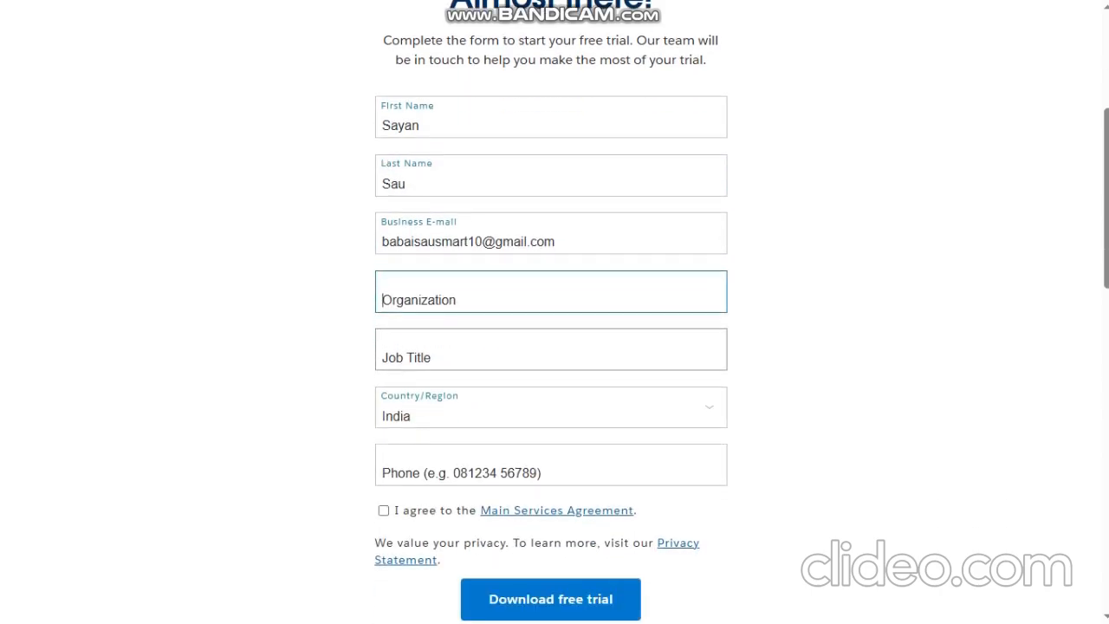
scroll(554, 347, "up", 4)
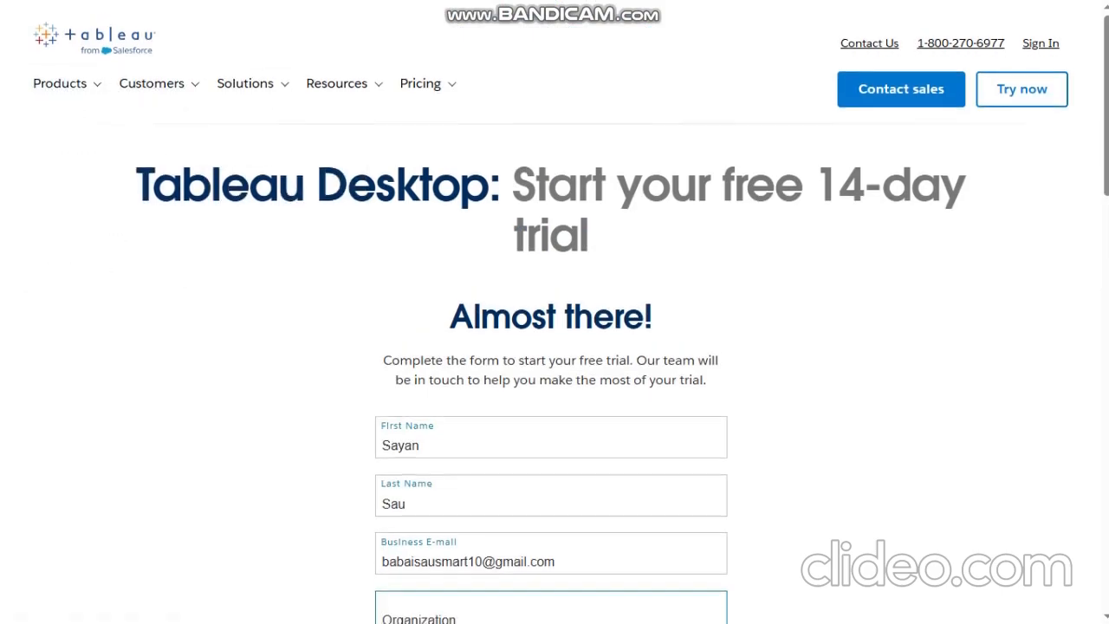
scroll(554, 347, "down", 4)
scroll(555, 346, "down", 12)
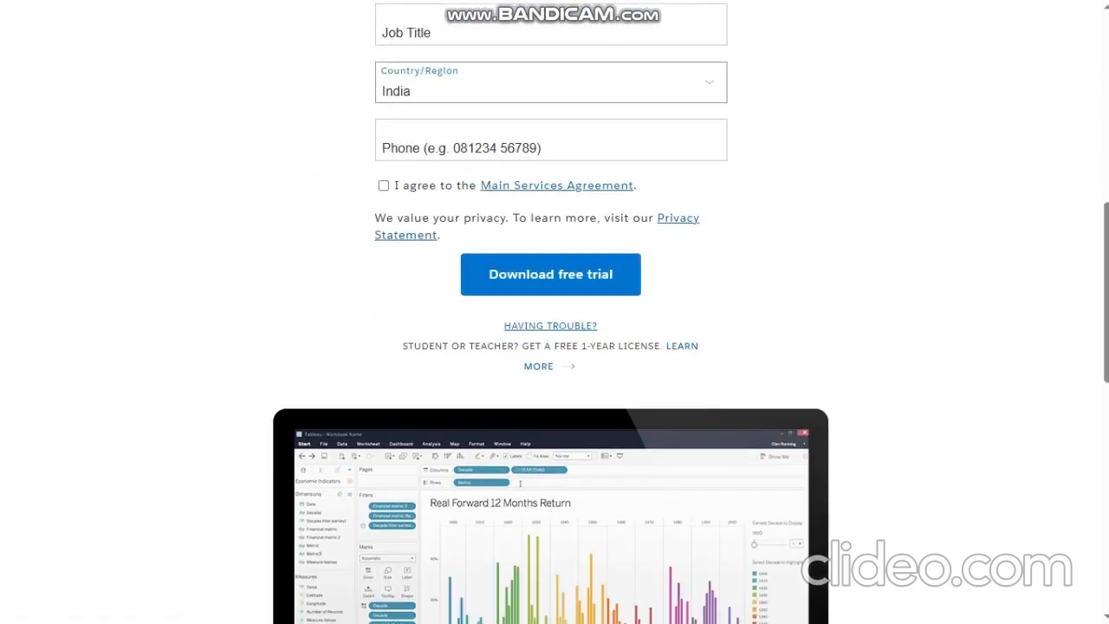
scroll(554, 428, "up", 4)
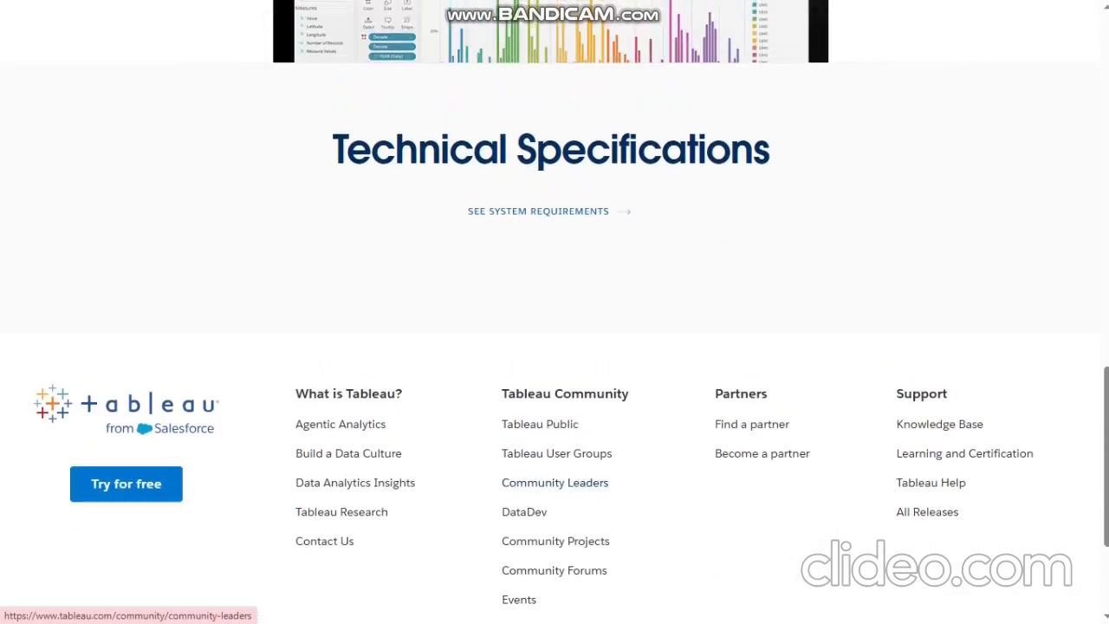
scroll(554, 347, "up", 8)
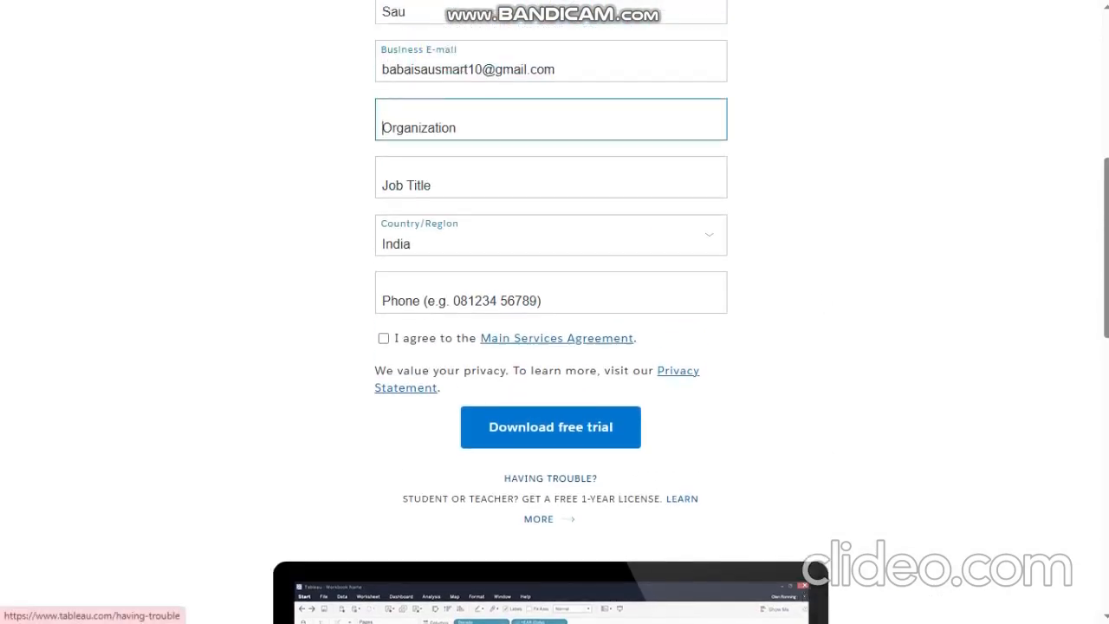
type("Home")
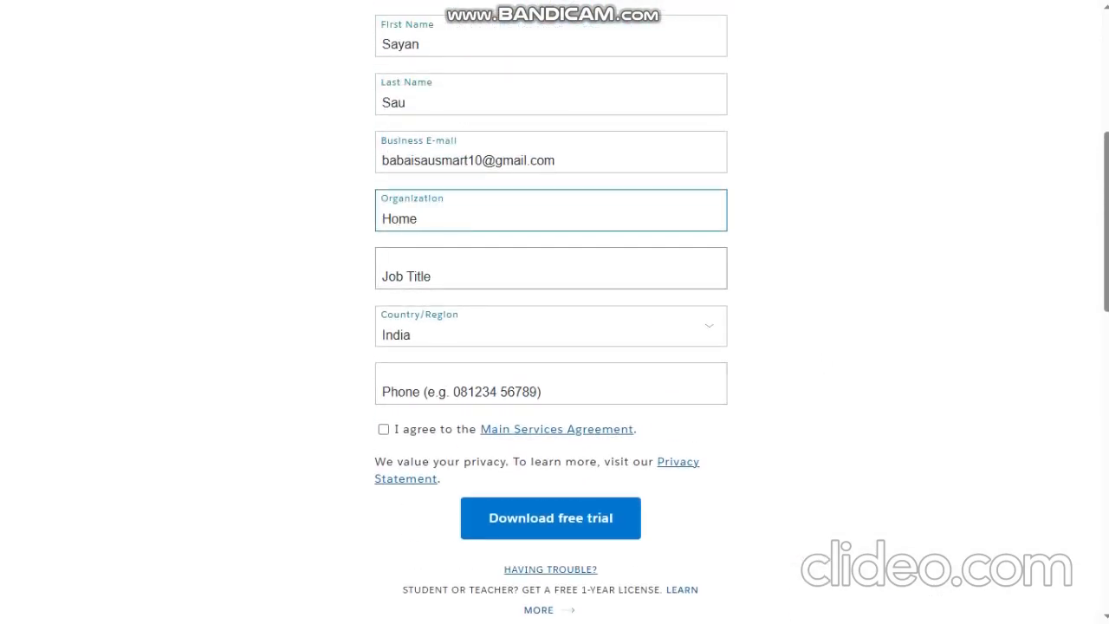
left_click(551, 269)
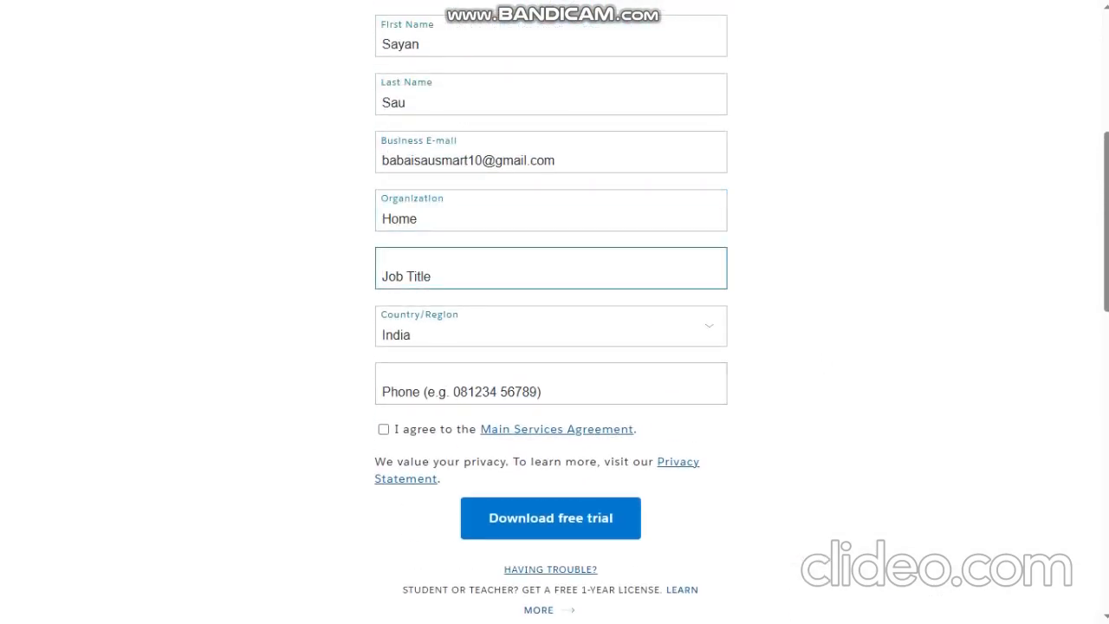
type("Professional")
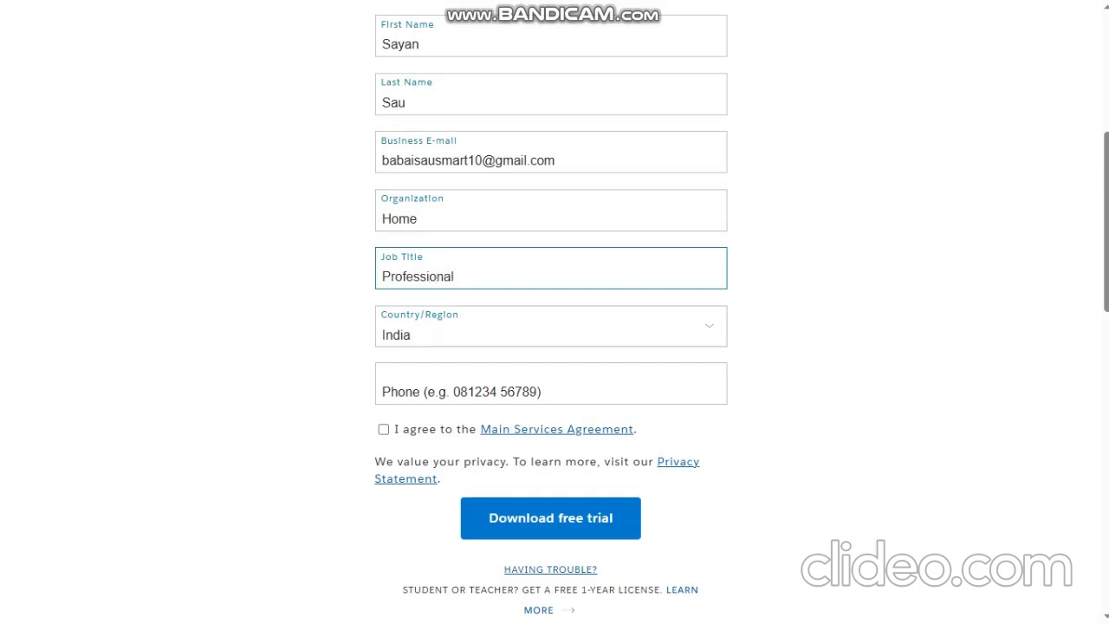
Accept the Main Services Agreement and try to submit the form without a phone number
left_click(461, 389)
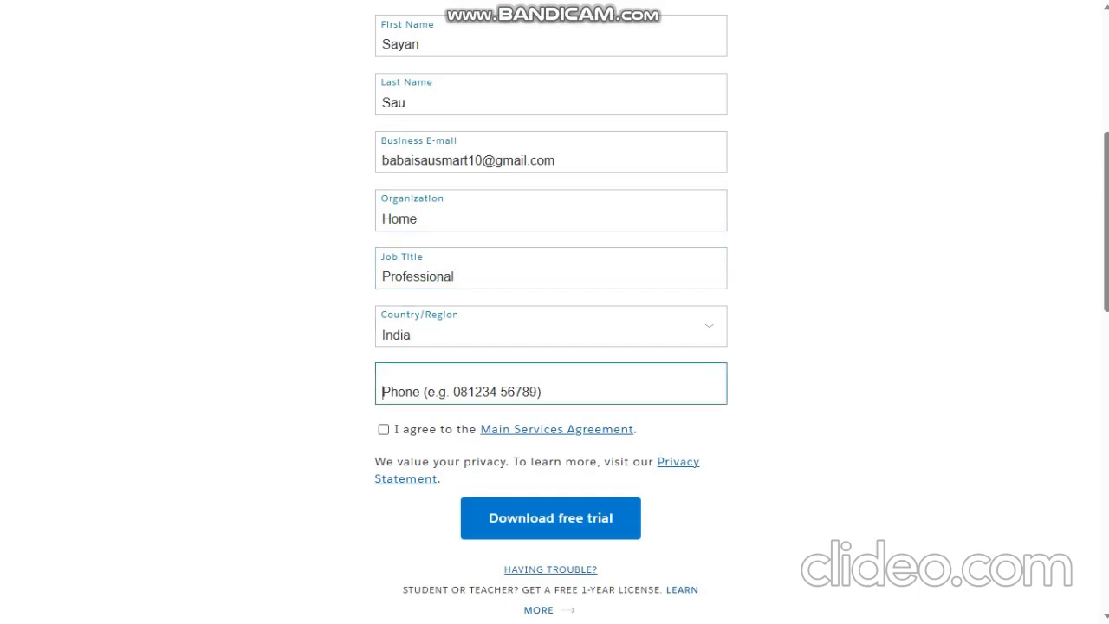
left_click(382, 428)
left_click(550, 517)
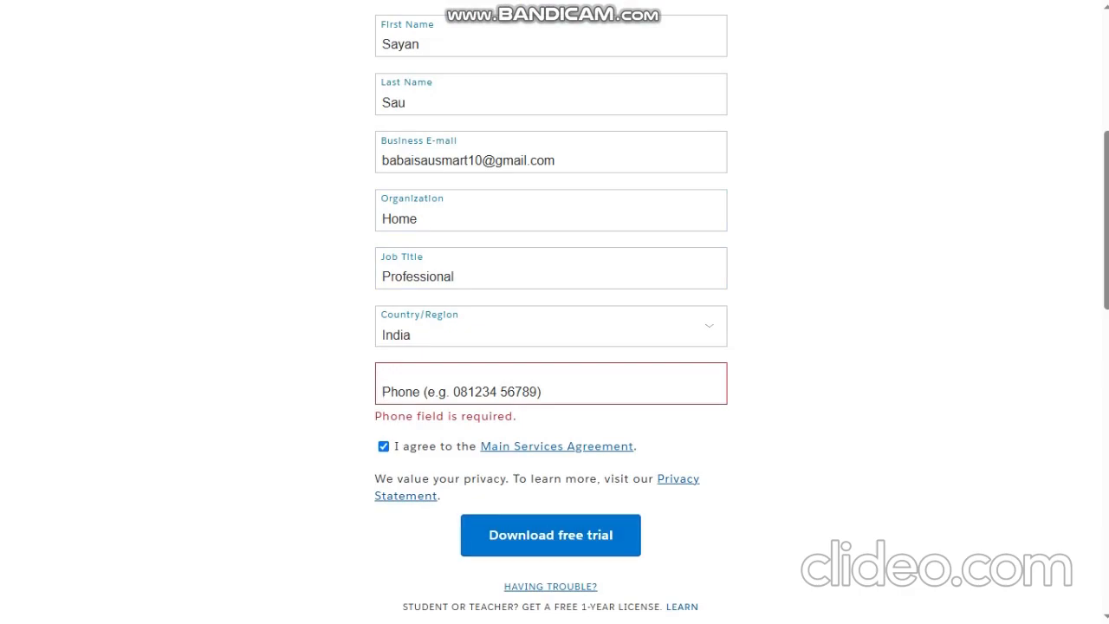
Fill in the phone number and submit the form to download the Tableau Desktop free trial
scroll(551, 380, "up", 2)
scroll(551, 380, "down", 2)
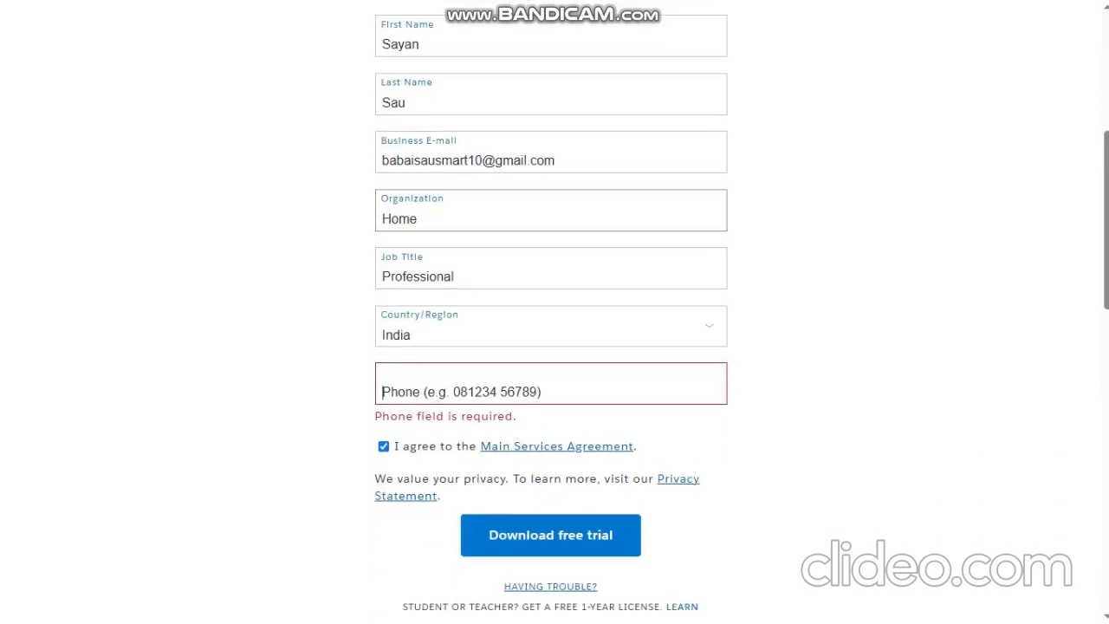
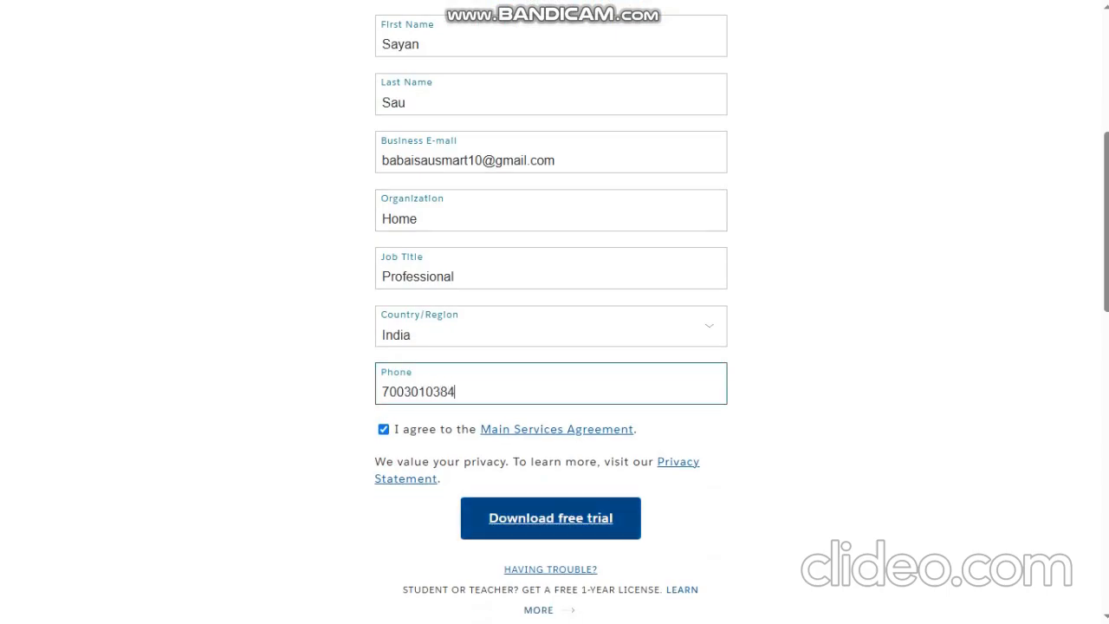
key("Return")
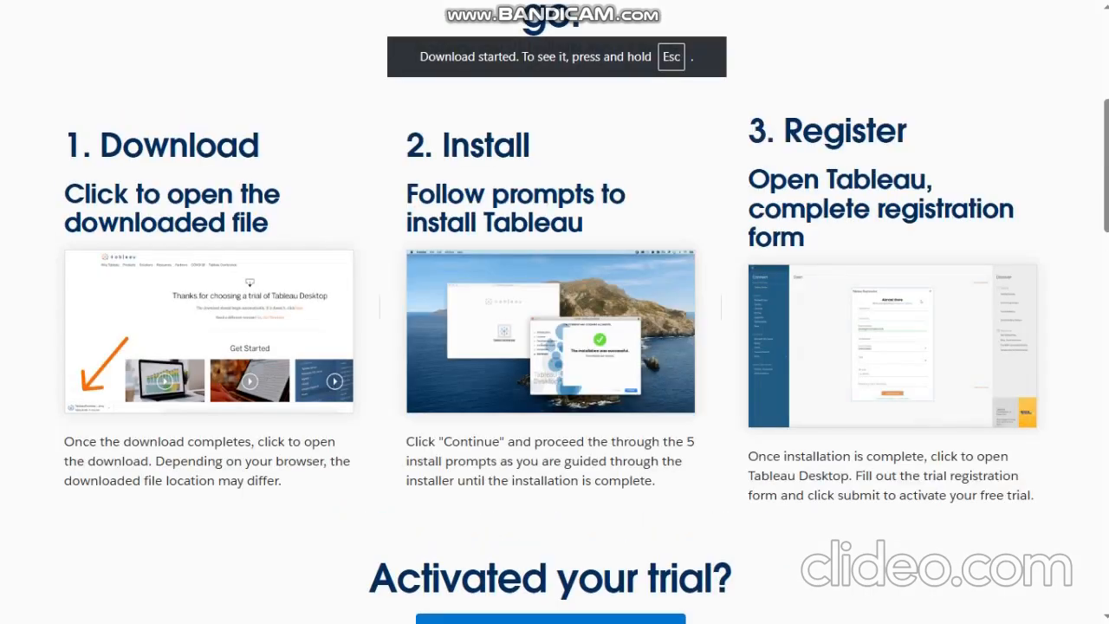
scroll(555, 346, "down", 3)
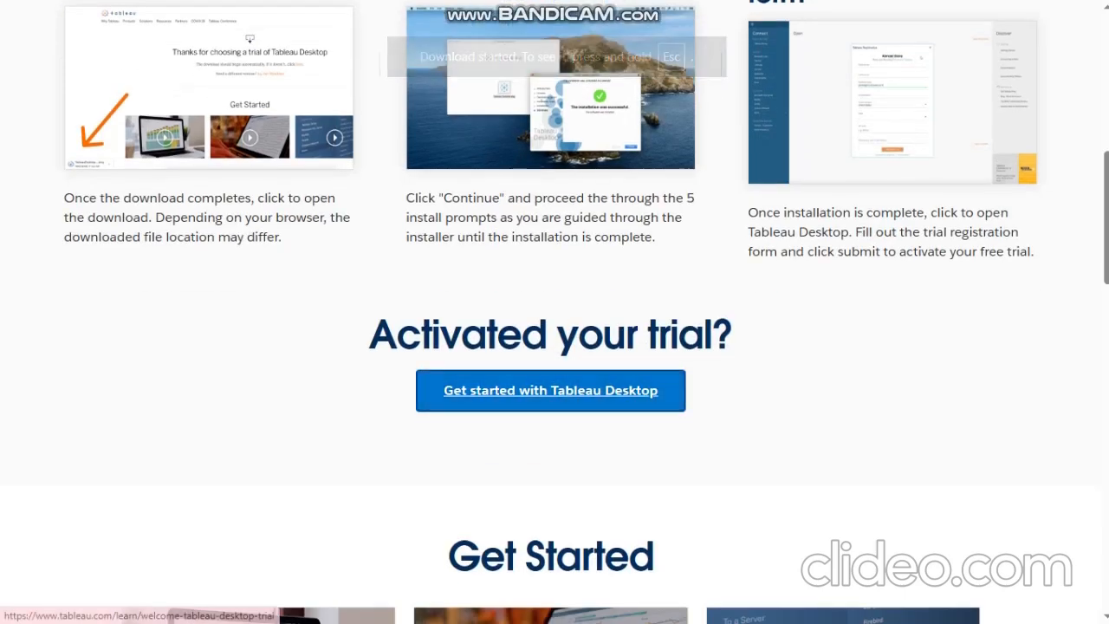
Open the Tableau Desktop trial welcome page and check the download progress of TableauDesktop-64bit-2025-2-3.exe
left_click(550, 390)
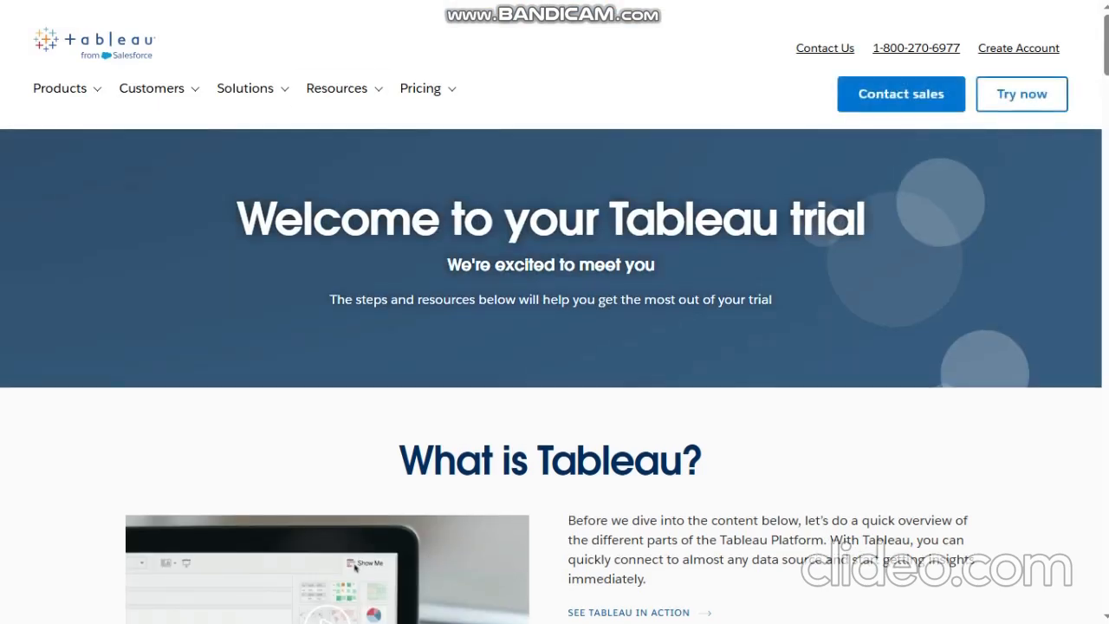
left_click(557, 57)
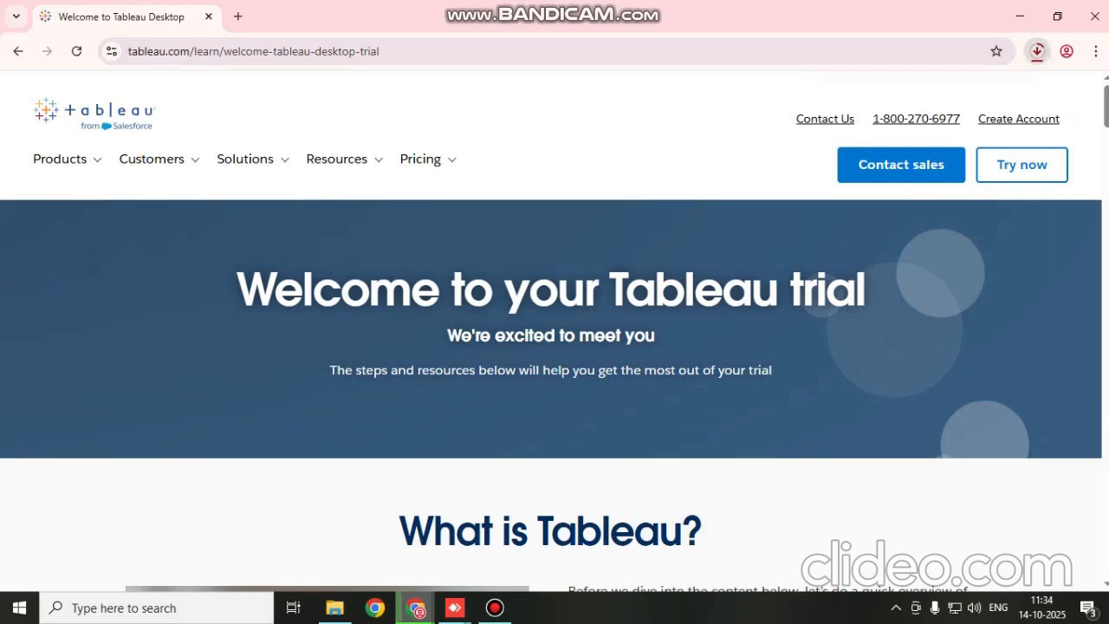
left_click(1036, 51)
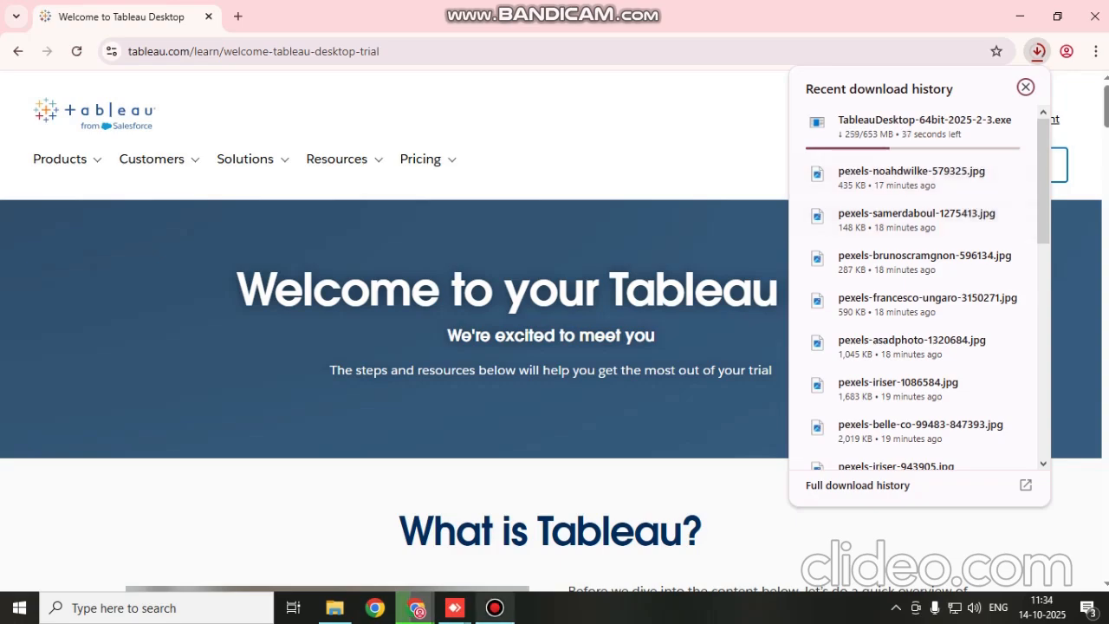
left_click(494, 607)
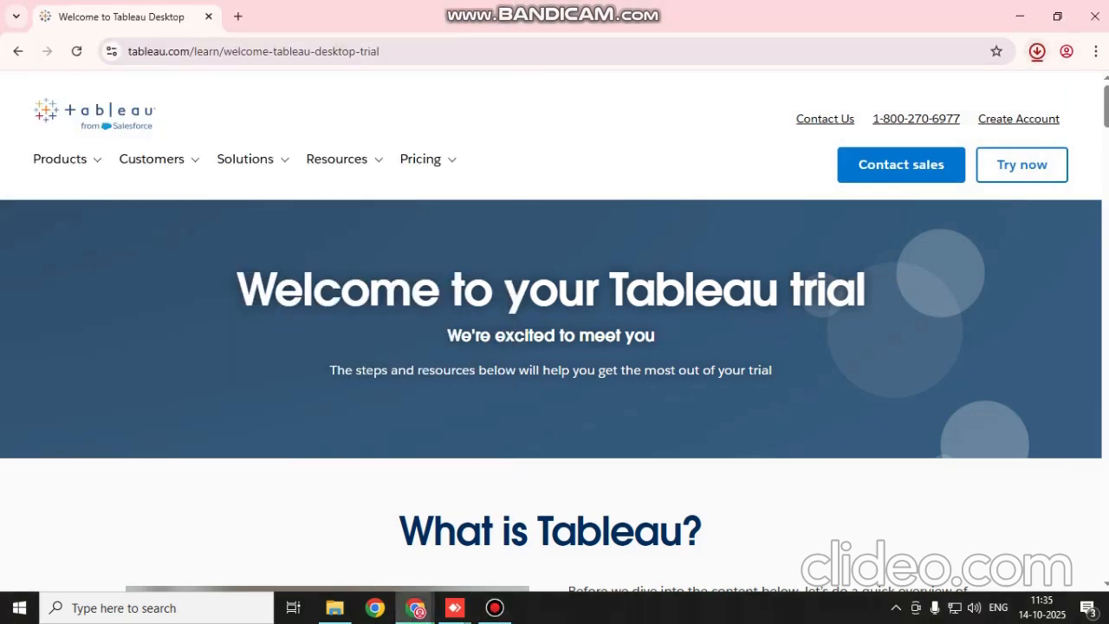
left_click(1036, 51)
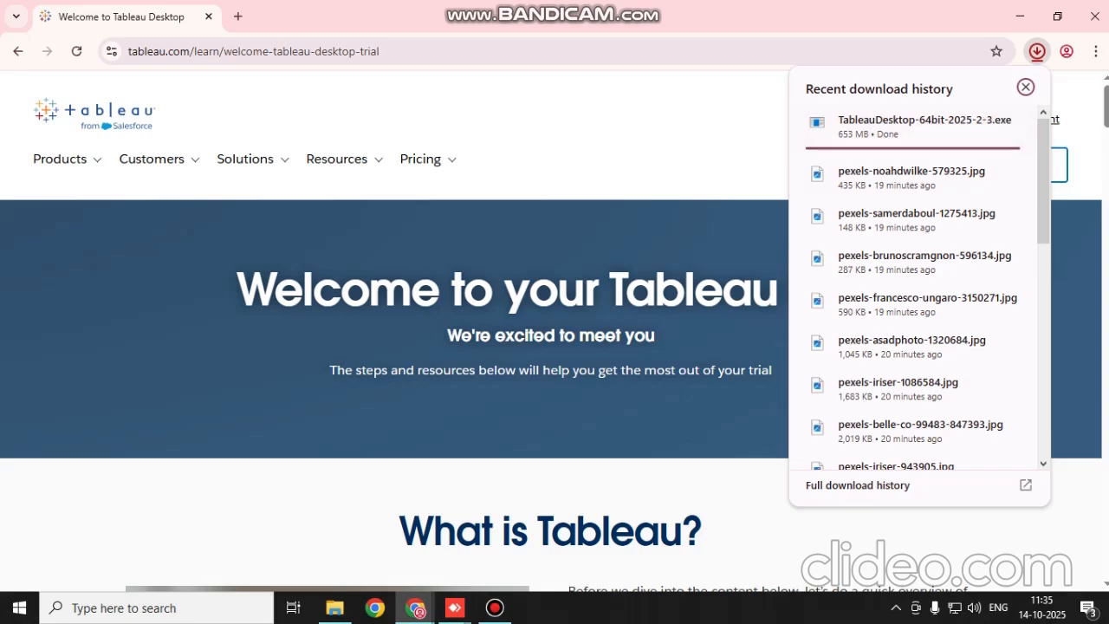
mouse_move(495, 607)
left_click(494, 537)
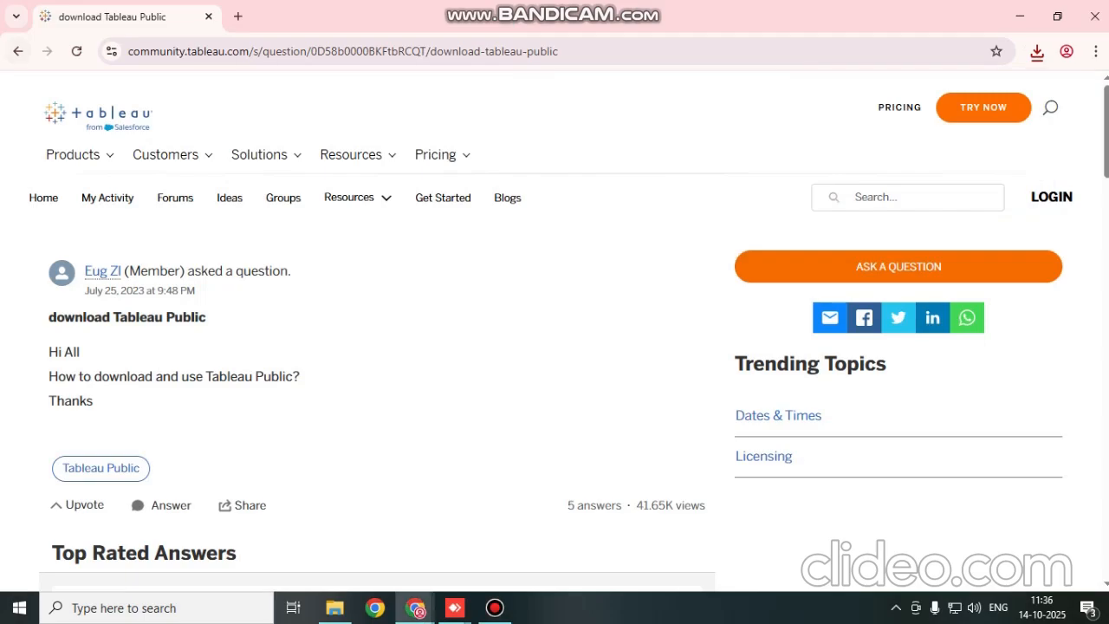
Open the "download Tableau Public" community question from the search results and go to its Tableau Public topic
left_click(17, 51)
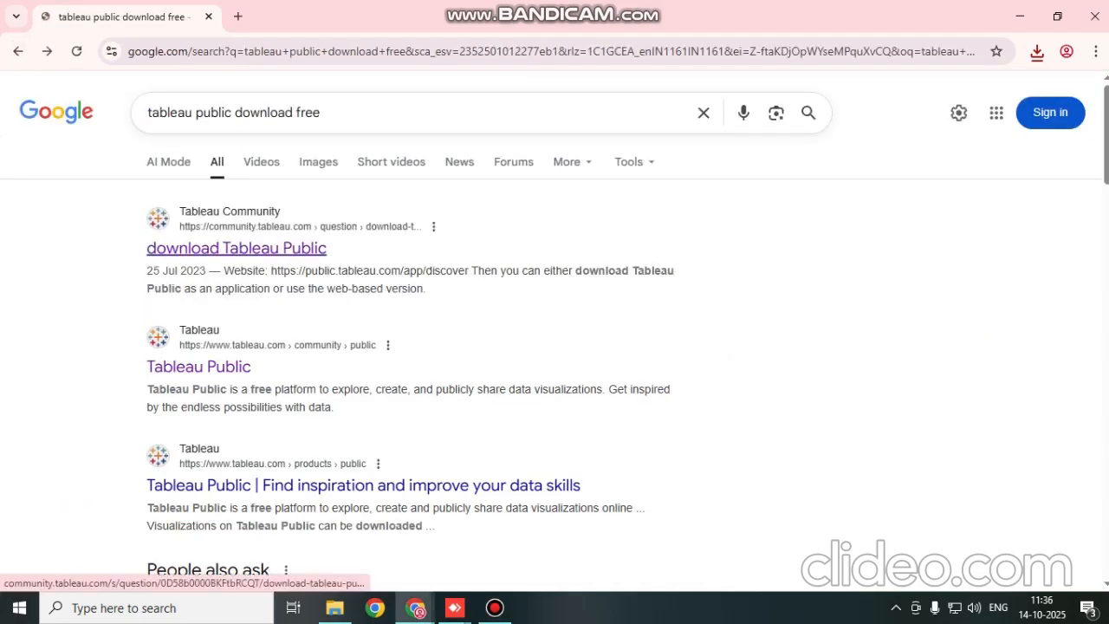
left_click(235, 248)
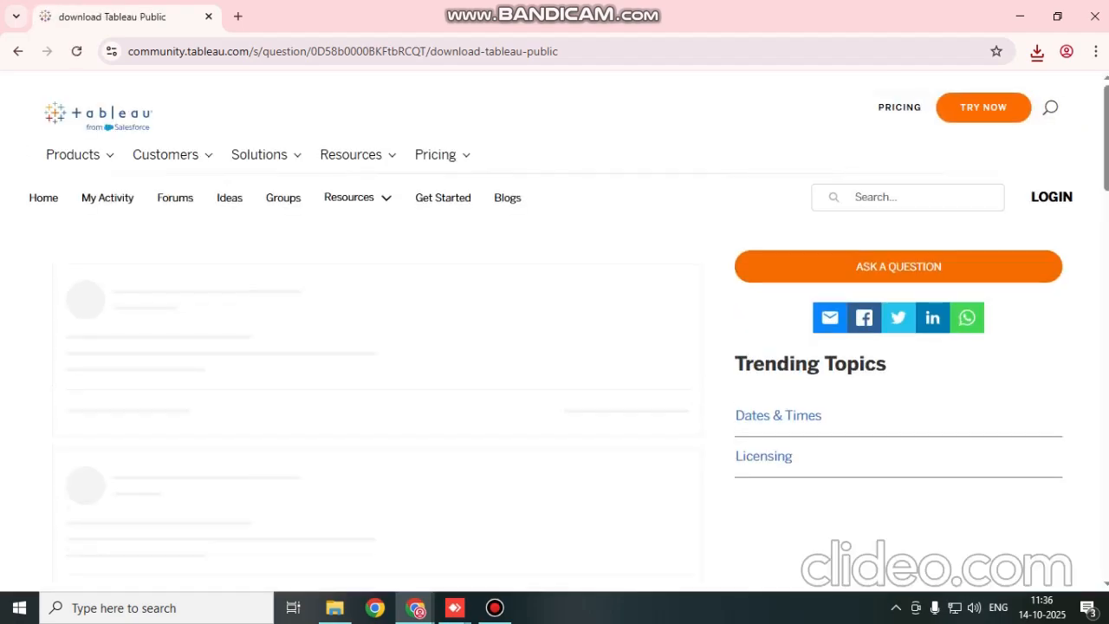
scroll(378, 330, "down", 2)
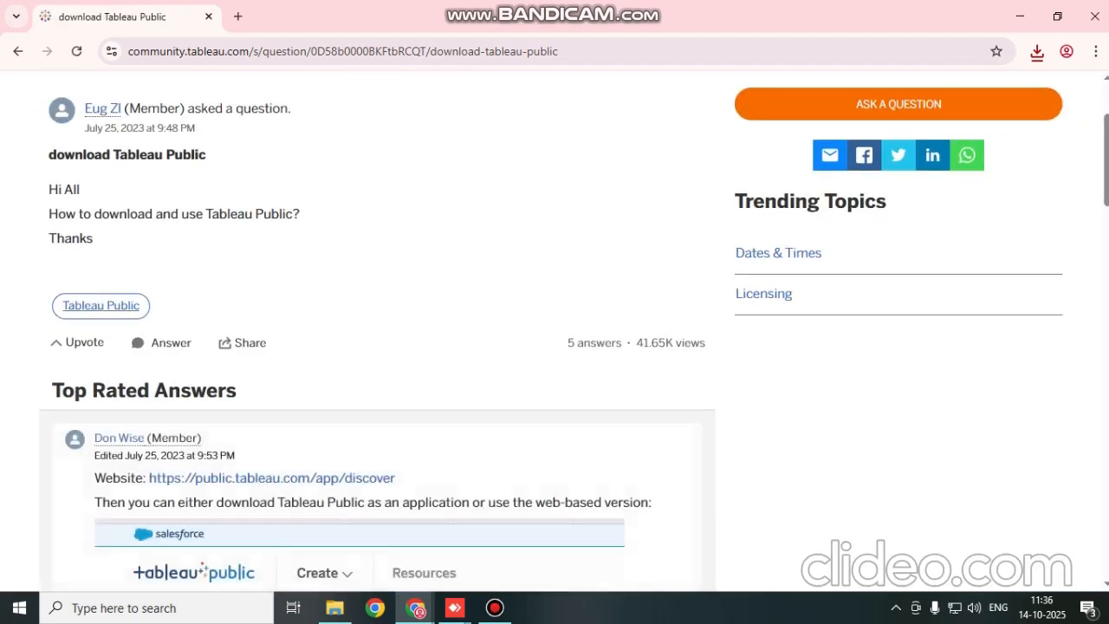
left_click(101, 306)
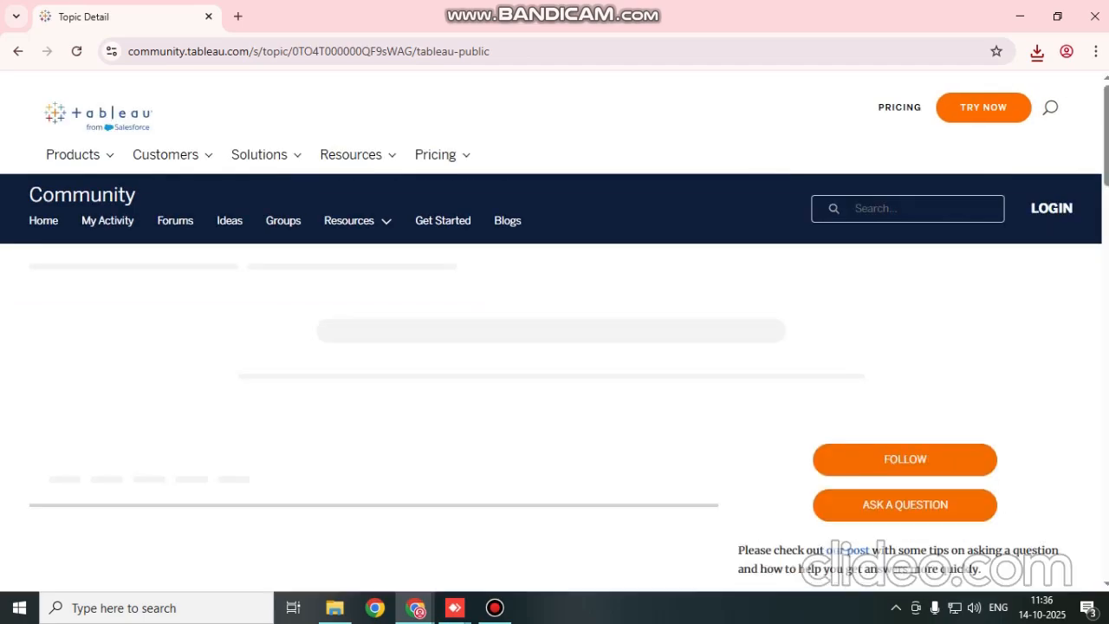
Look through the latest posts and resources on the Tableau Public community topic page
scroll(555, 346, "down", 3)
scroll(378, 329, "down", 4)
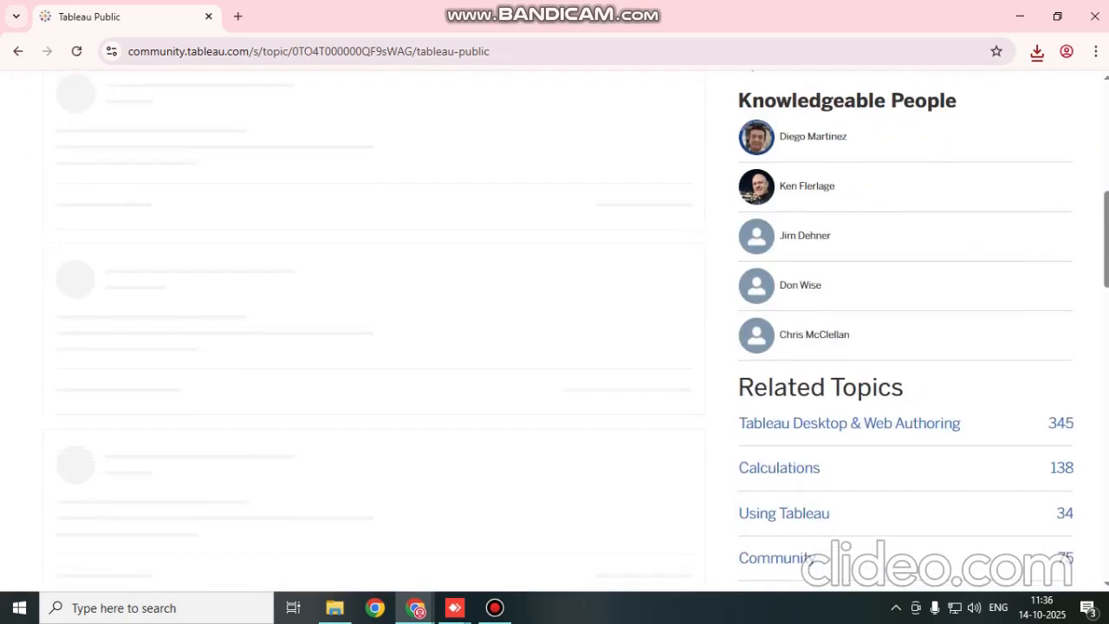
scroll(378, 329, "up", 6)
scroll(378, 329, "down", 4)
scroll(377, 329, "down", 7)
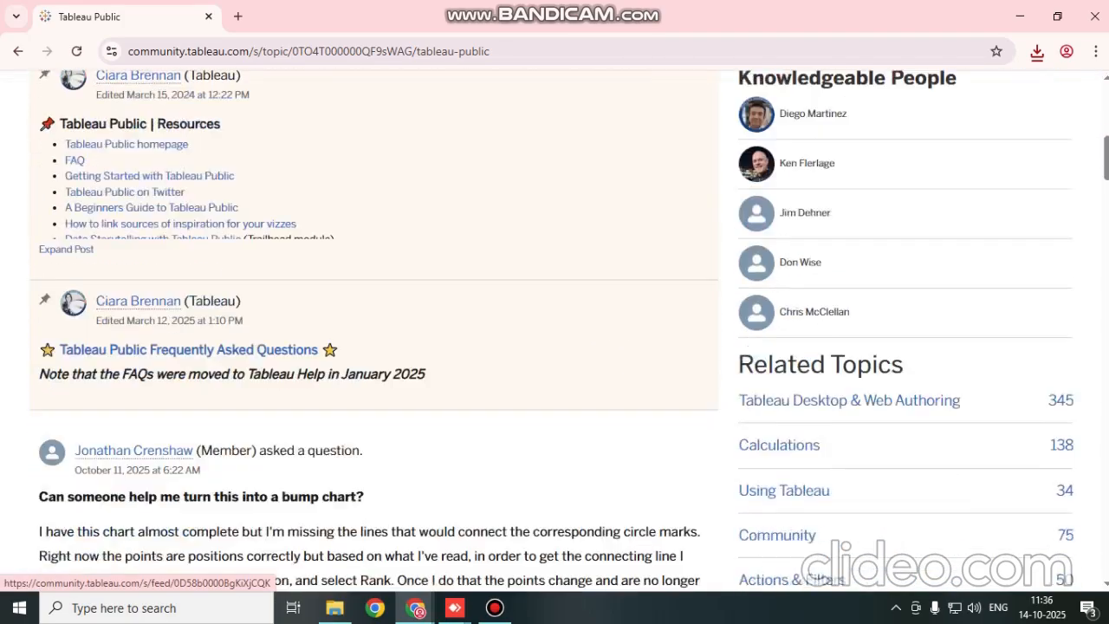
scroll(378, 329, "down", 4)
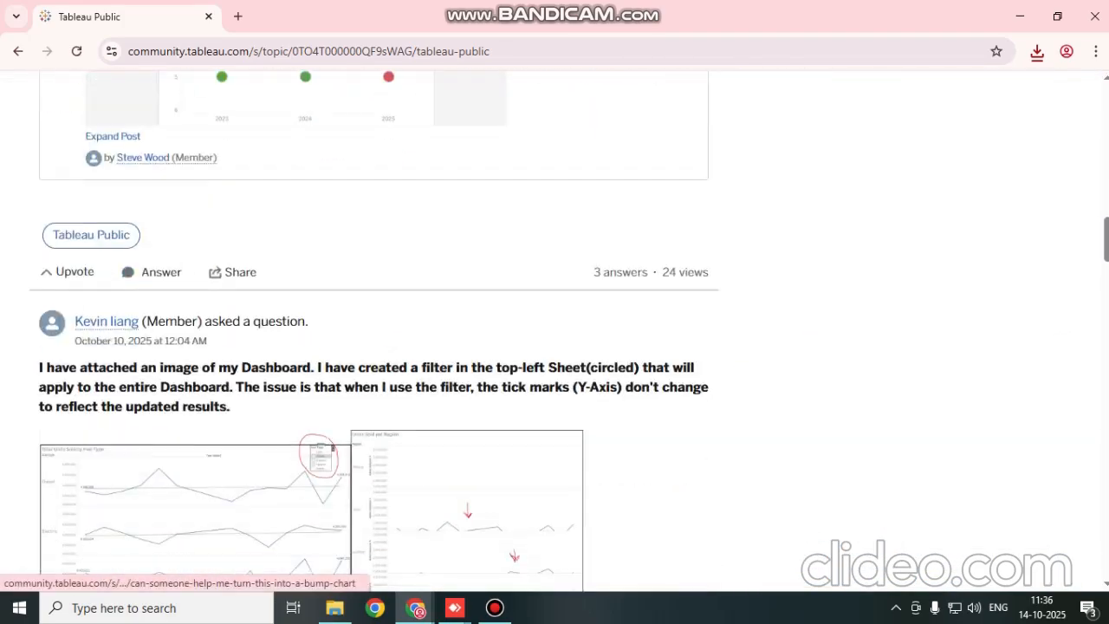
scroll(378, 329, "up", 12)
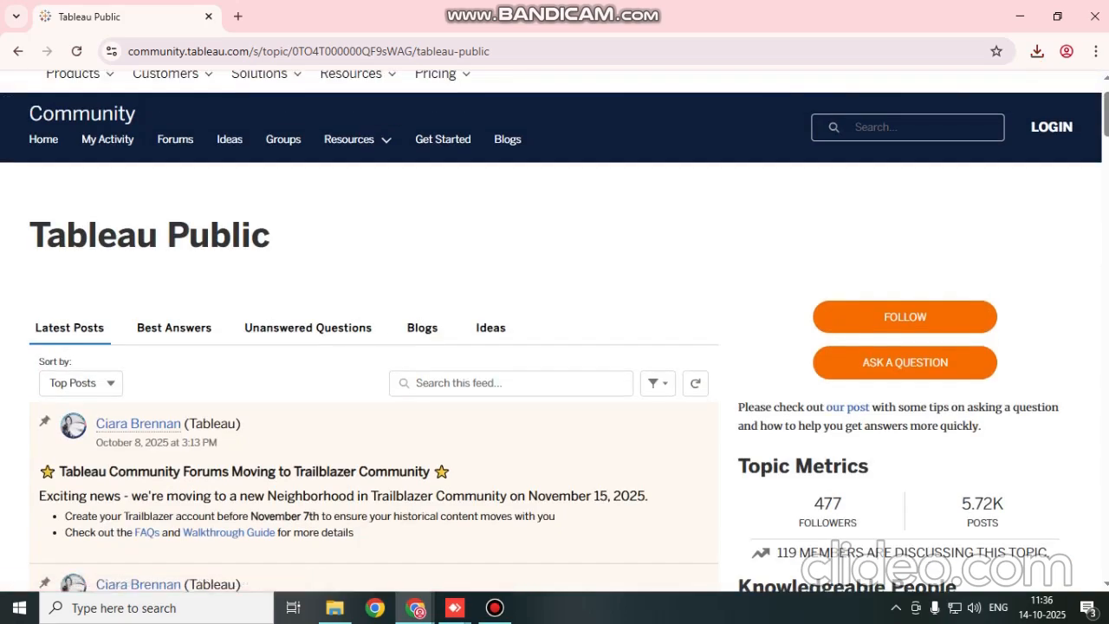
scroll(378, 329, "up", 1)
scroll(377, 329, "down", 2)
scroll(378, 329, "up", 2)
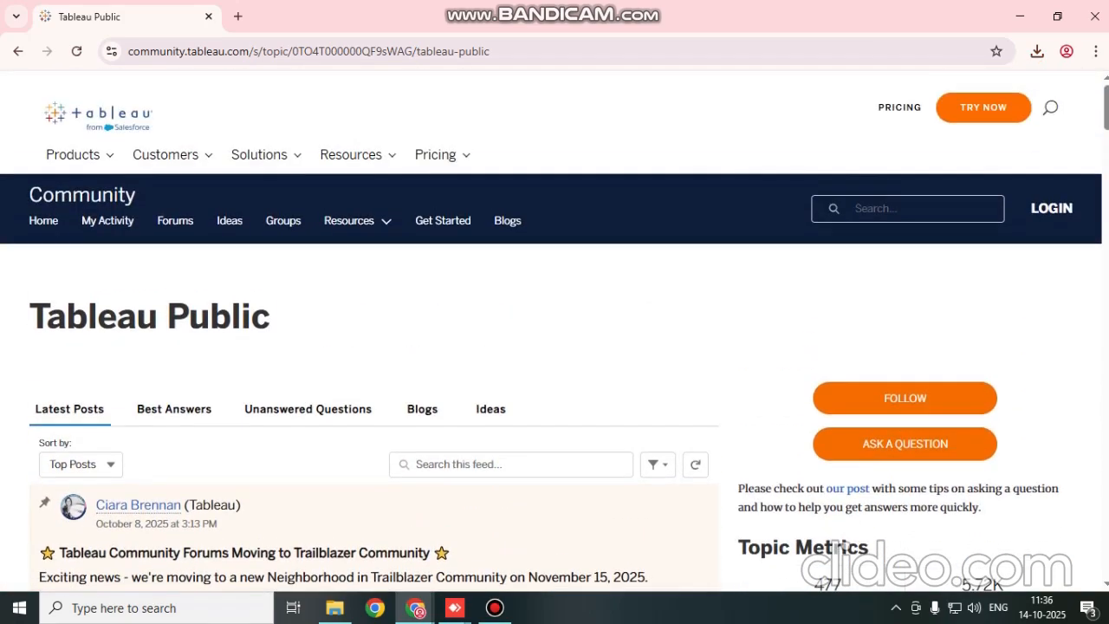
Open the Tableau free trial form and submit it with organization "Home" and job title "Student"
left_click(983, 108)
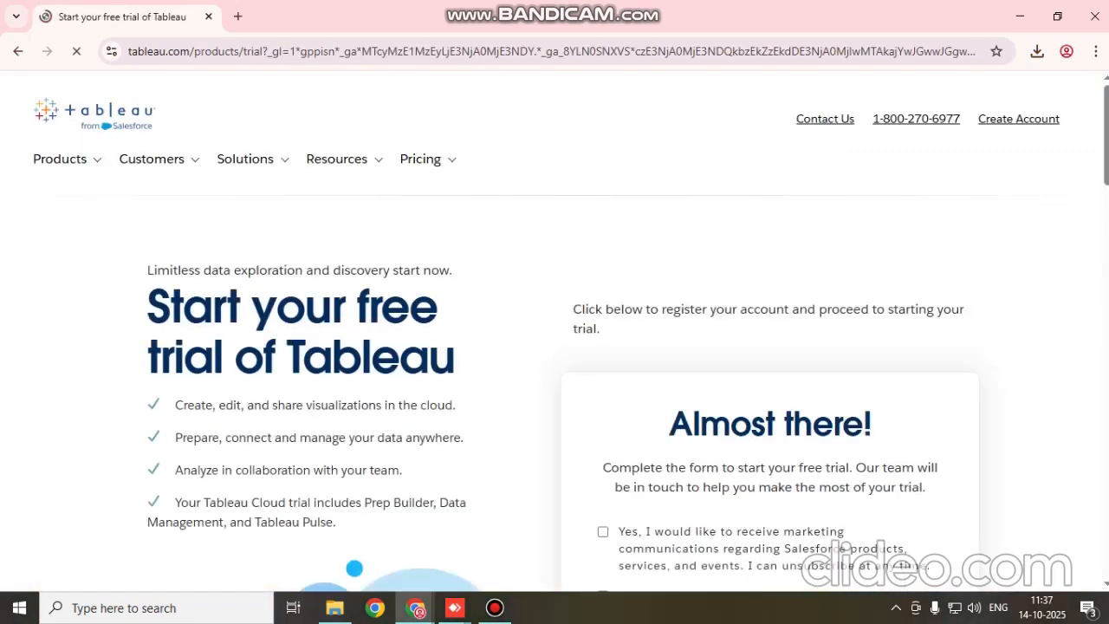
scroll(555, 329, "down", 2)
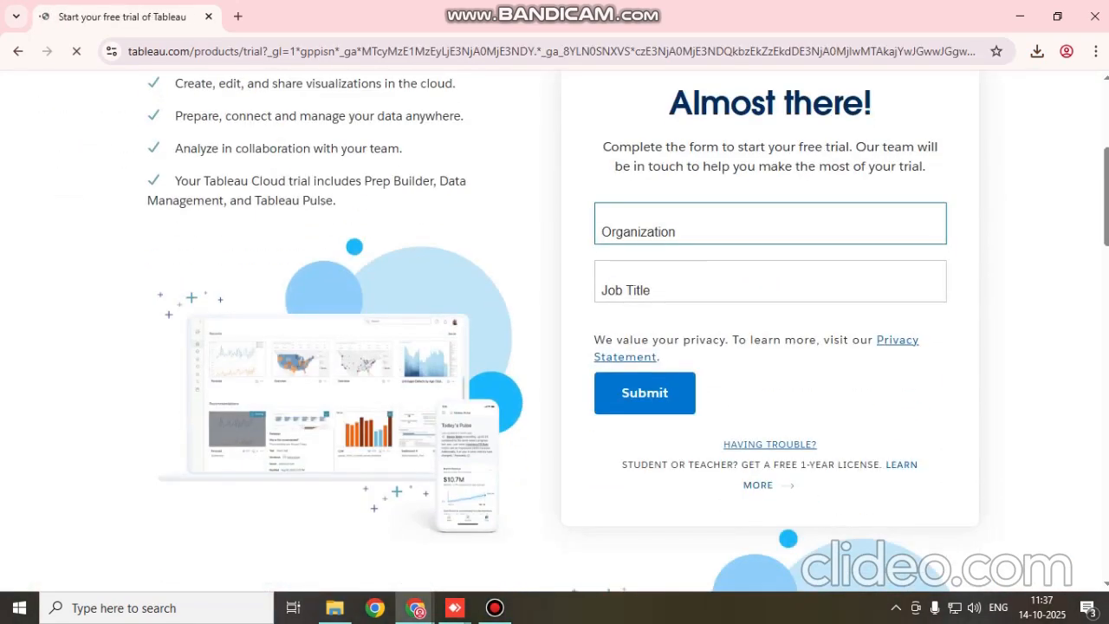
left_click(736, 227)
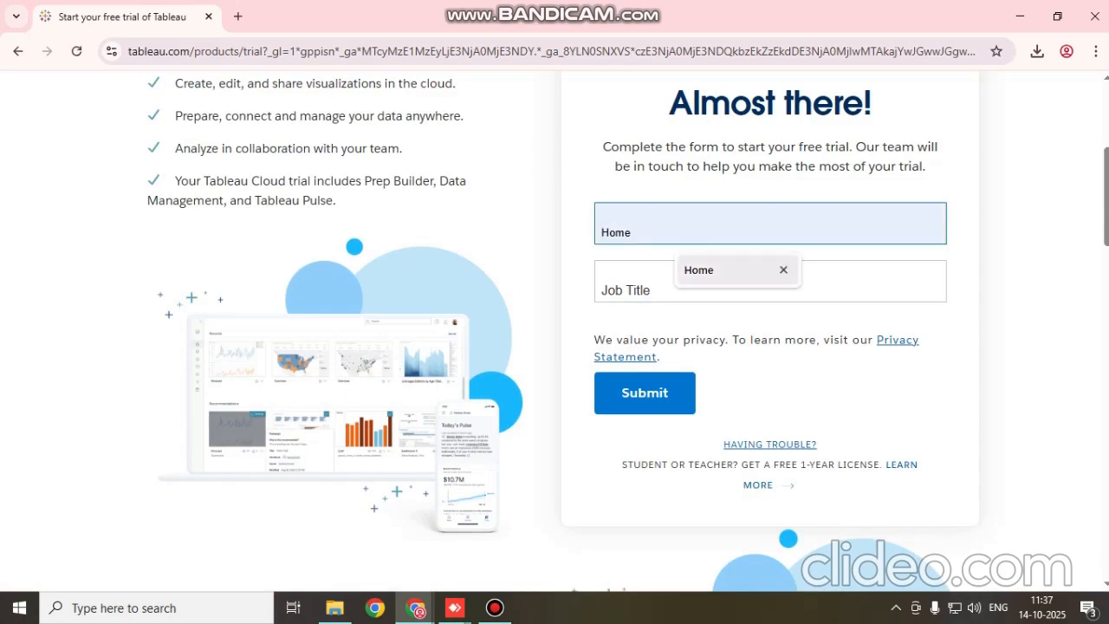
left_click(712, 270)
left_click(736, 284)
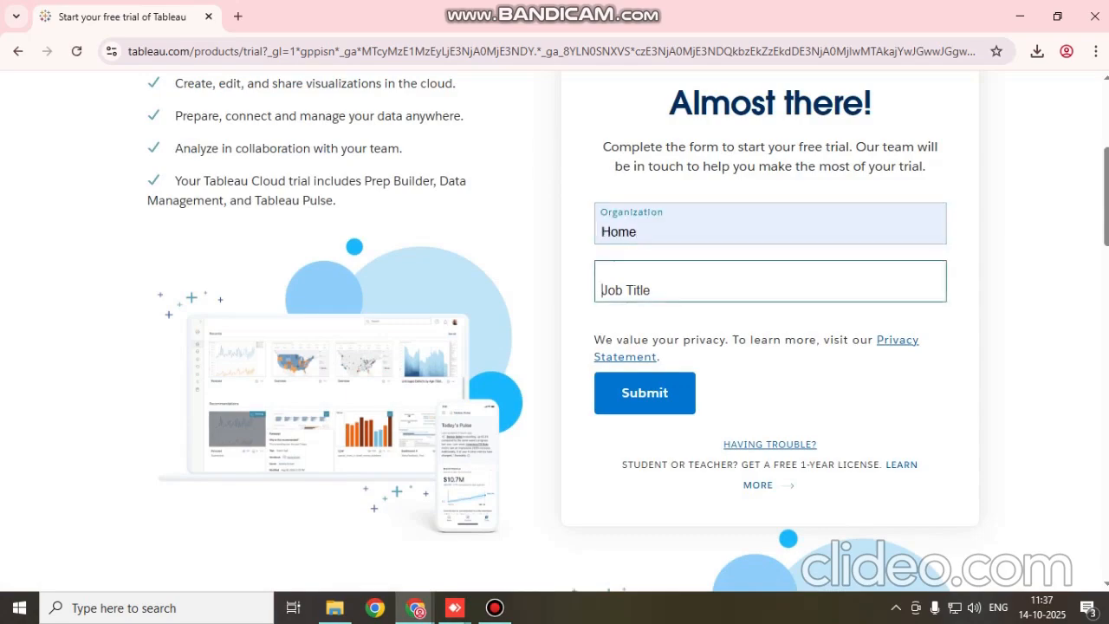
type("Student")
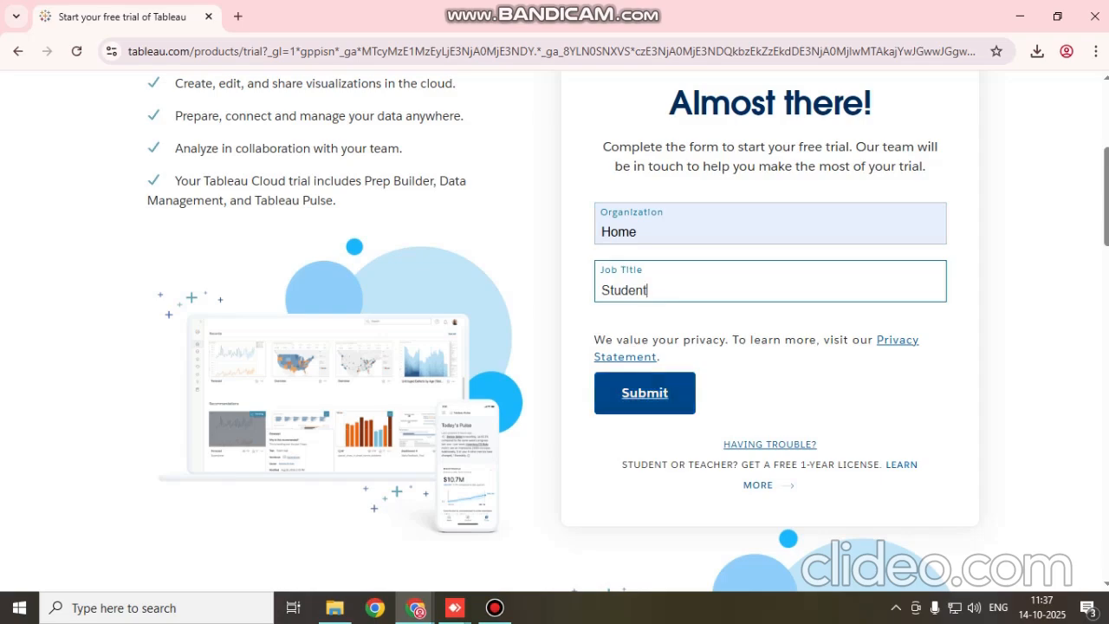
left_click(644, 394)
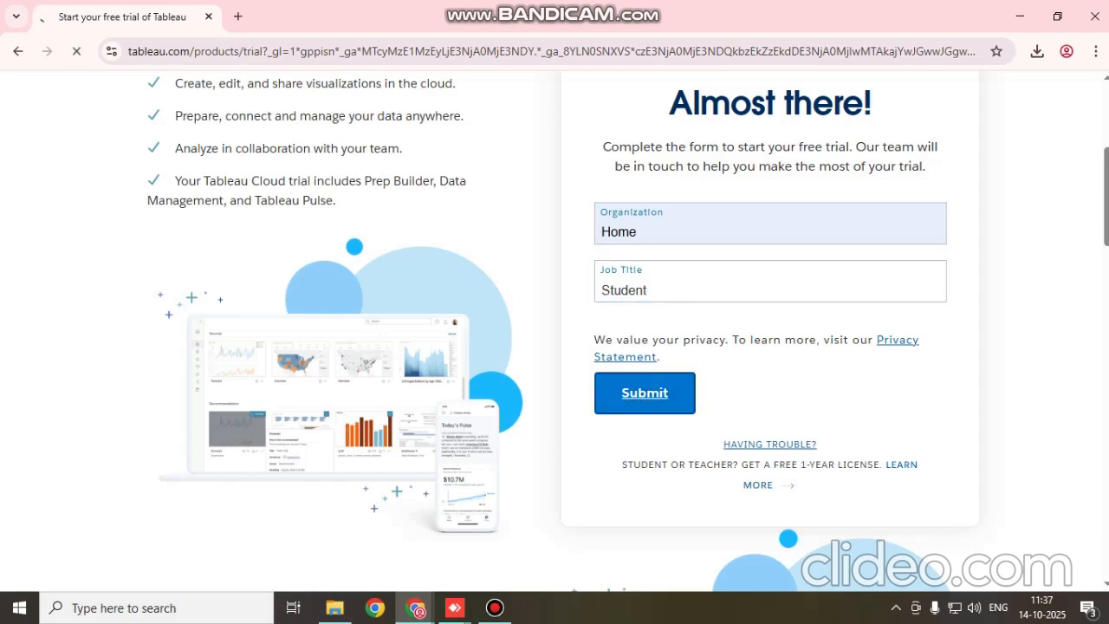
Review the trial confirmation page for the activation instructions and e-mail help
scroll(554, 329, "down", 6)
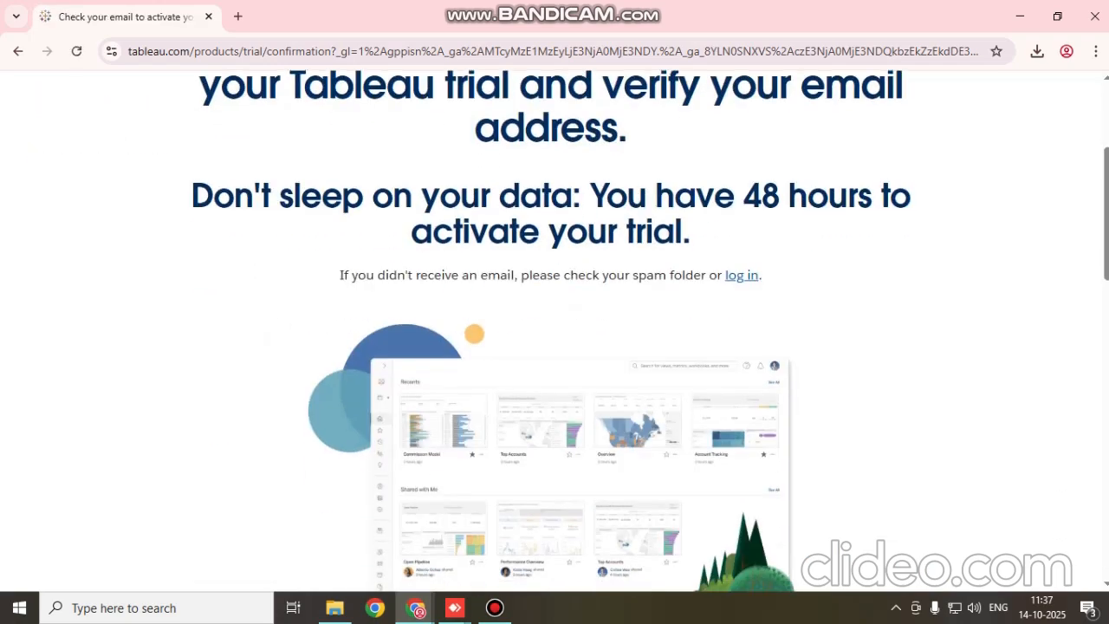
scroll(555, 330, "up", 4)
scroll(554, 329, "up", 1)
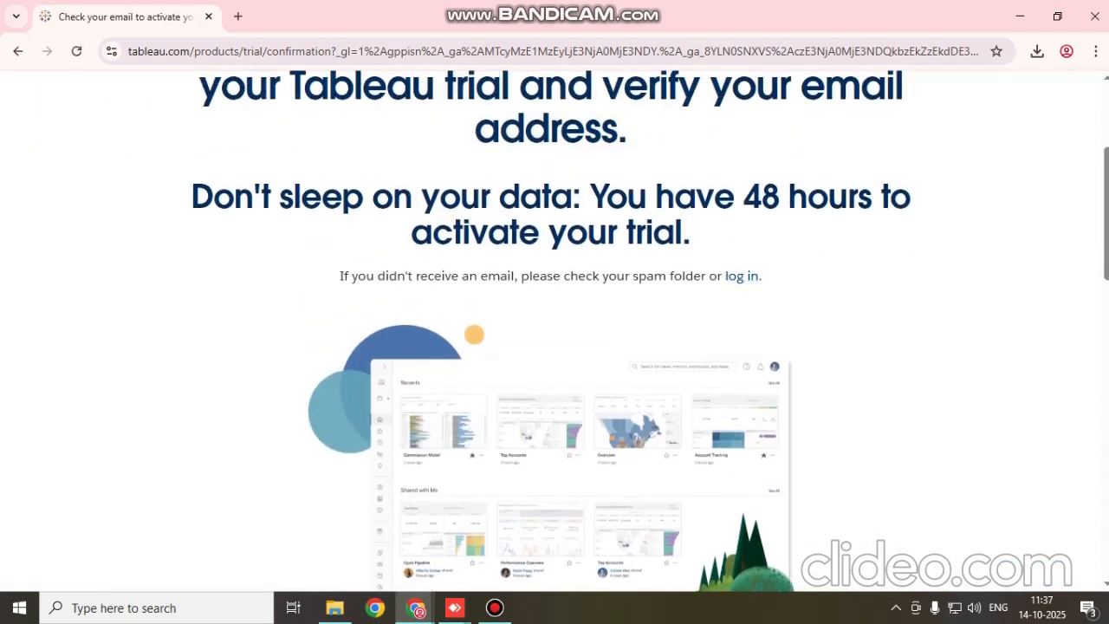
scroll(554, 329, "up", 2)
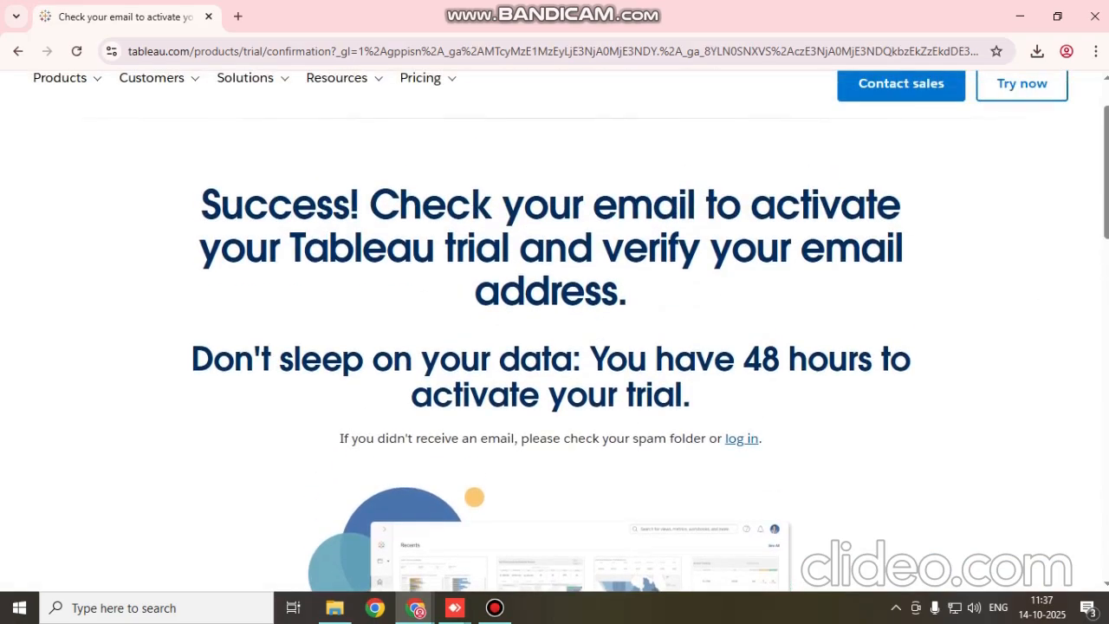
scroll(554, 329, "down", 11)
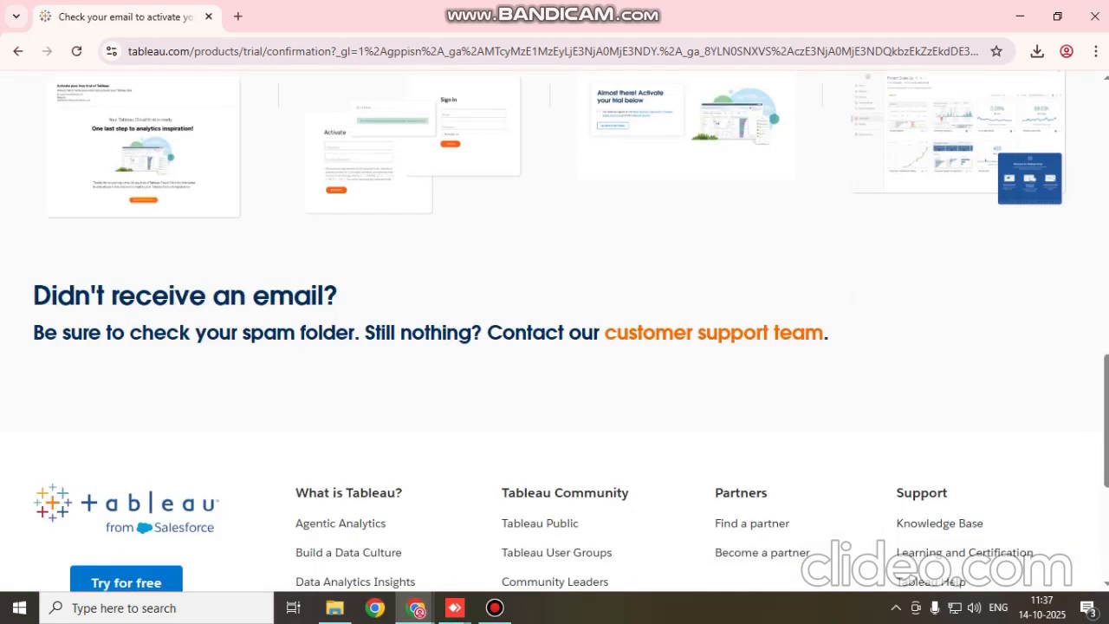
scroll(554, 329, "down", 4)
scroll(554, 329, "up", 16)
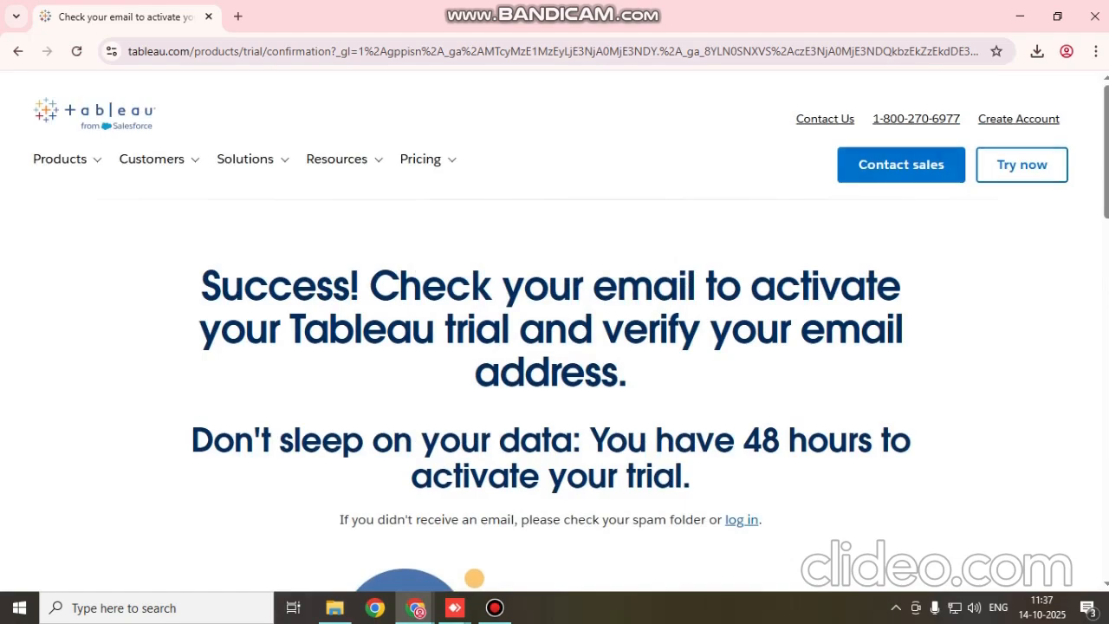
Reopen the Tableau free trial page from the confirmation page and view its registration form
left_click(97, 160)
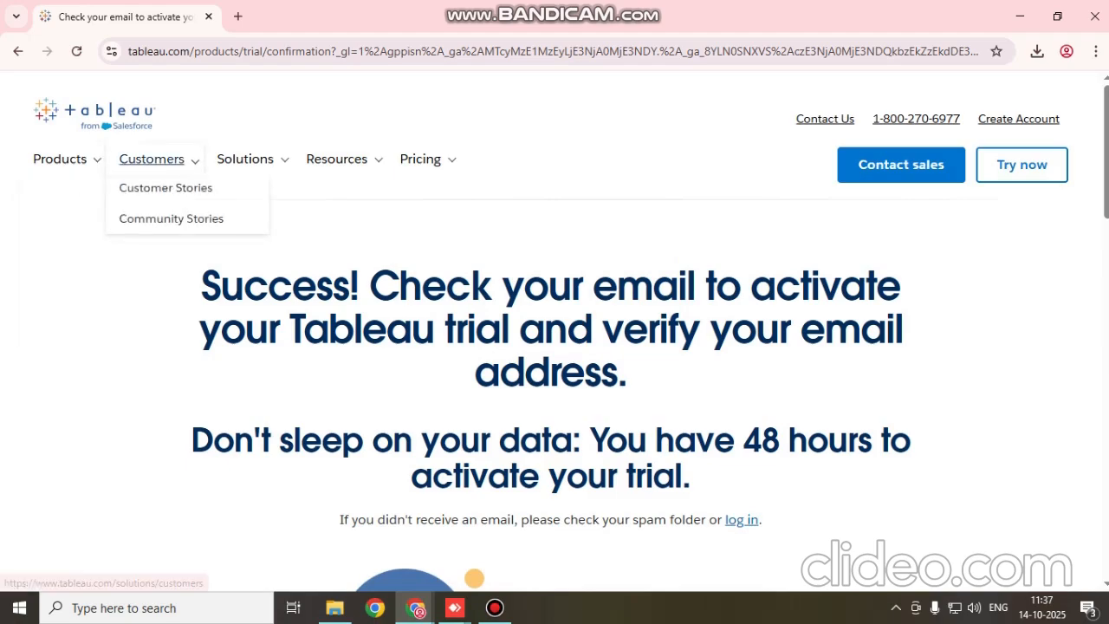
mouse_move(245, 159)
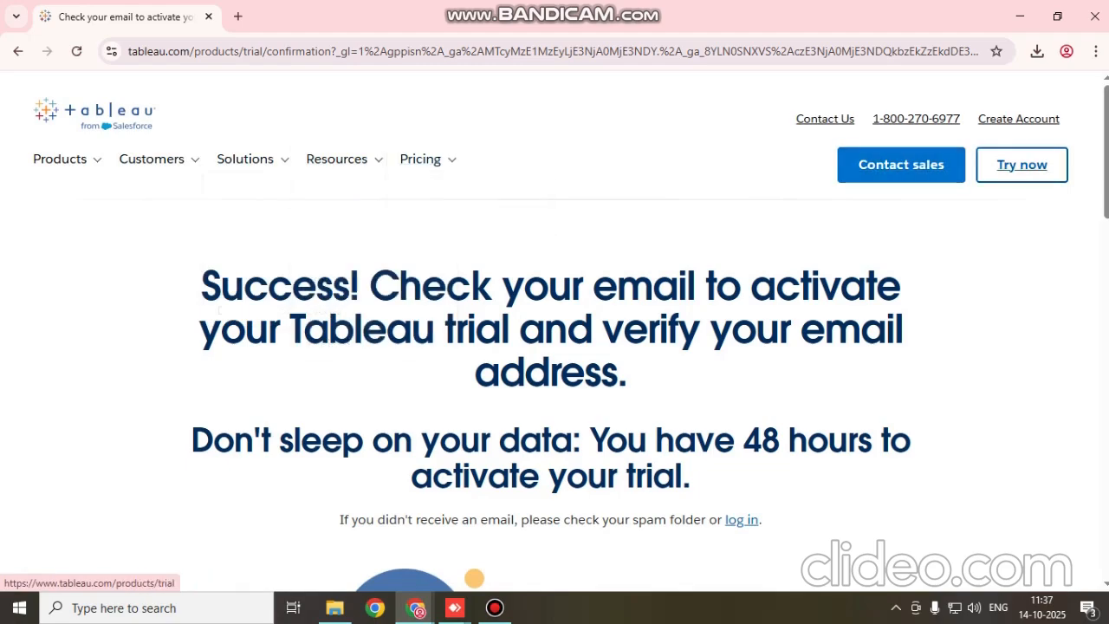
left_click(1021, 164)
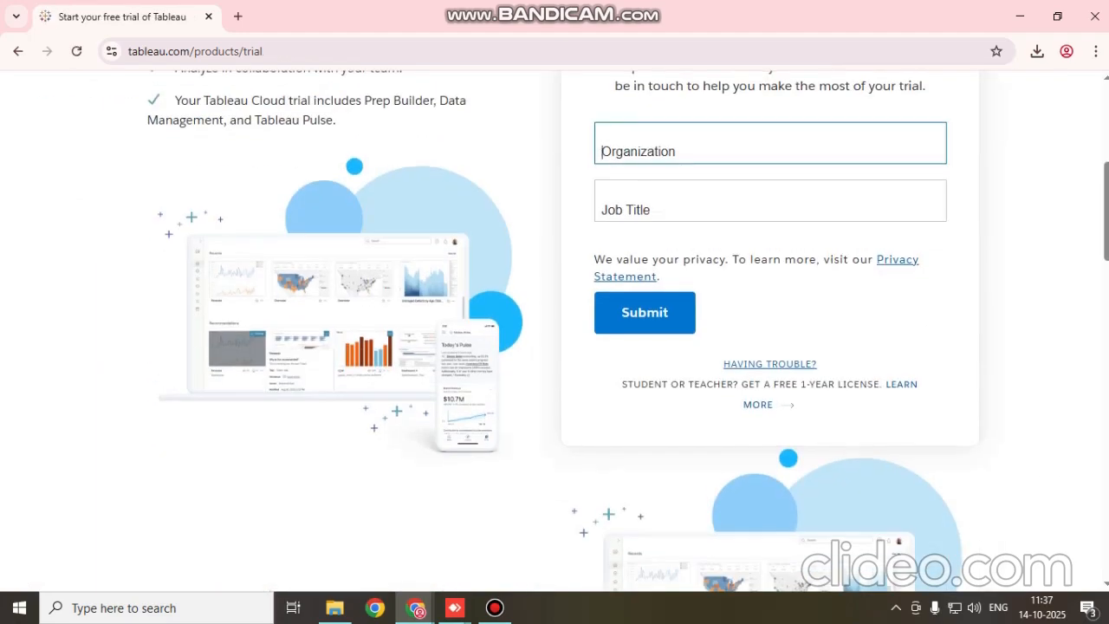
scroll(555, 329, "up", 3)
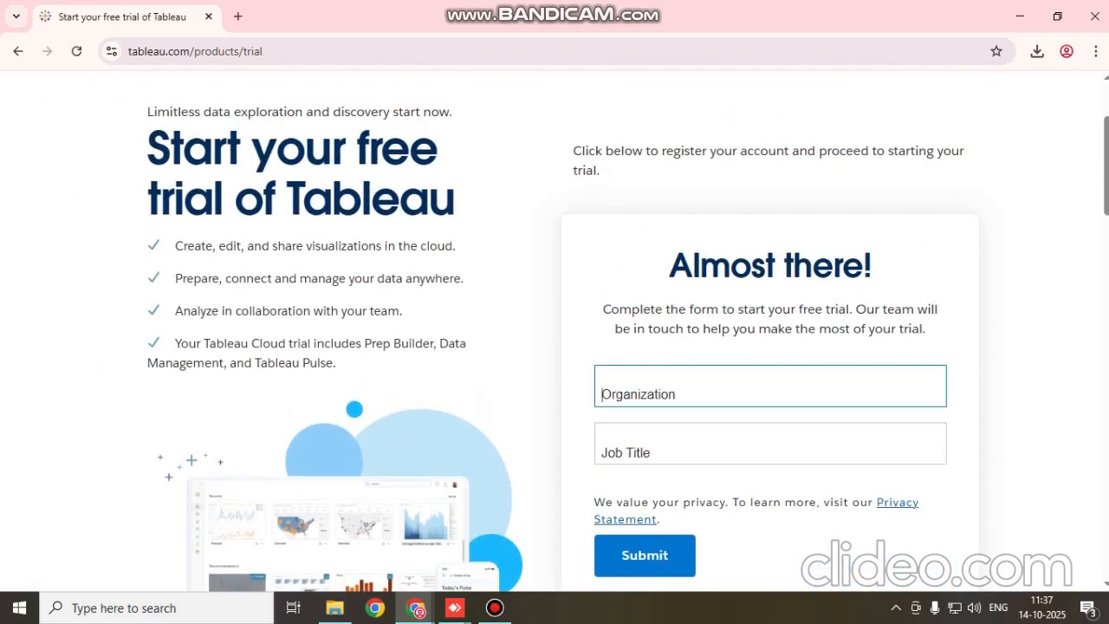
Launch the downloaded Tableau Desktop installer, TableauDesktop-64bit-2025-2-3.exe
left_click(1037, 51)
left_click(899, 127)
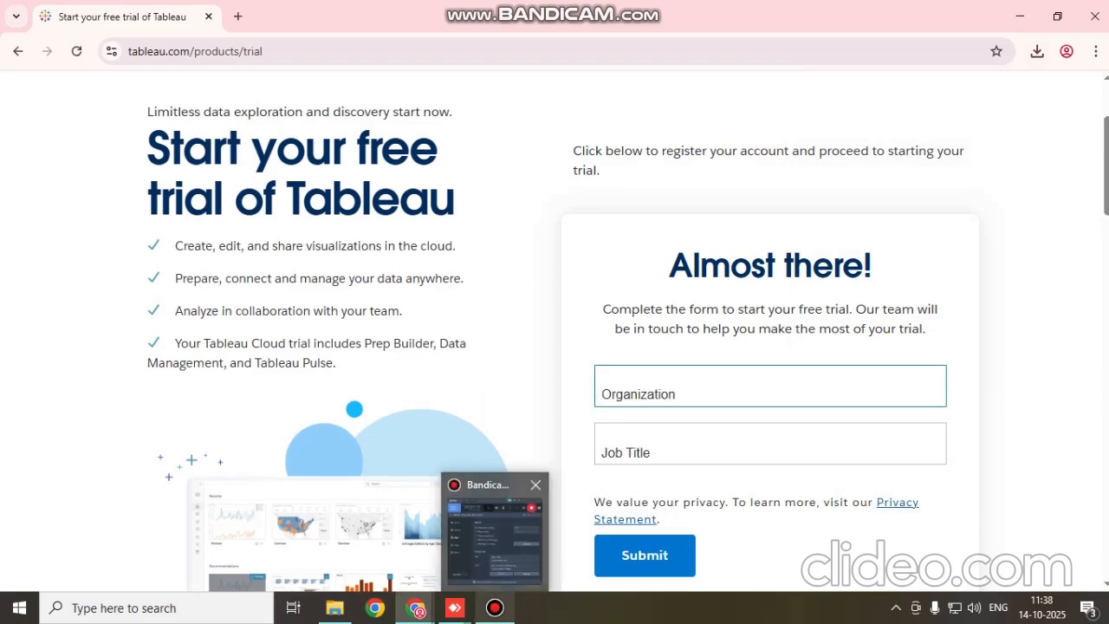
mouse_move(455, 607)
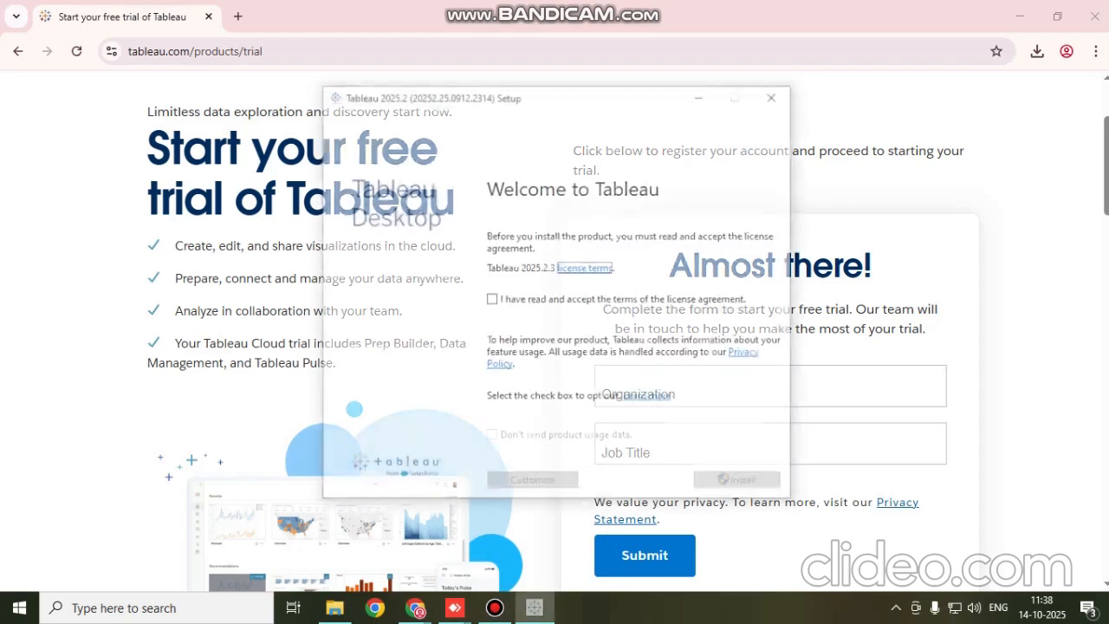
Accept the license agreement, opt out of sending product usage data, and start the Tableau Desktop installation
left_click(491, 300)
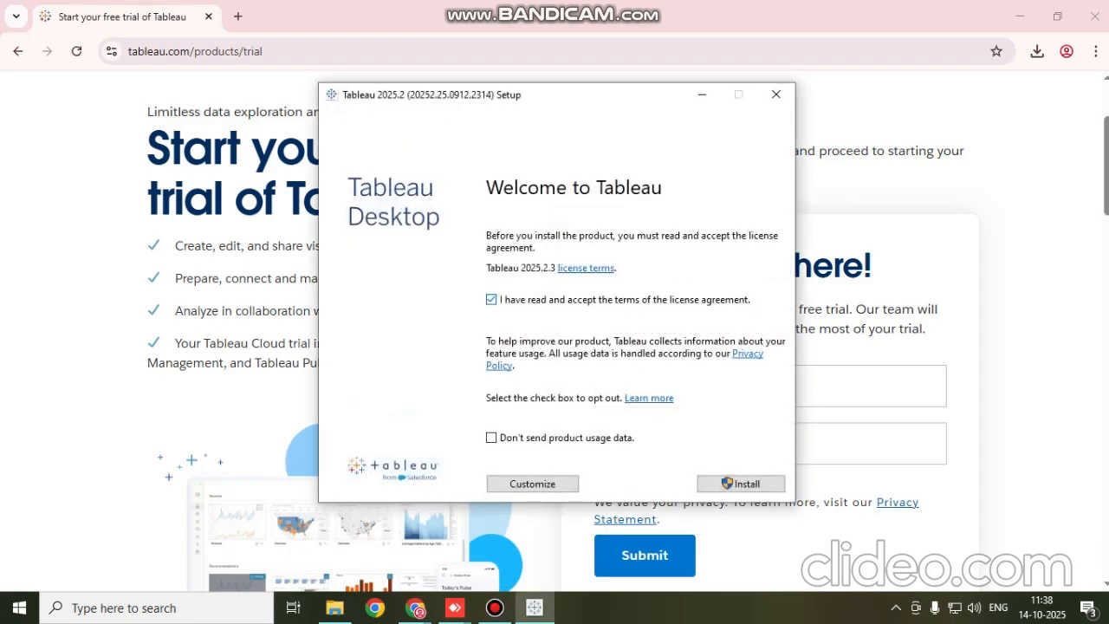
left_click(491, 438)
left_click(740, 483)
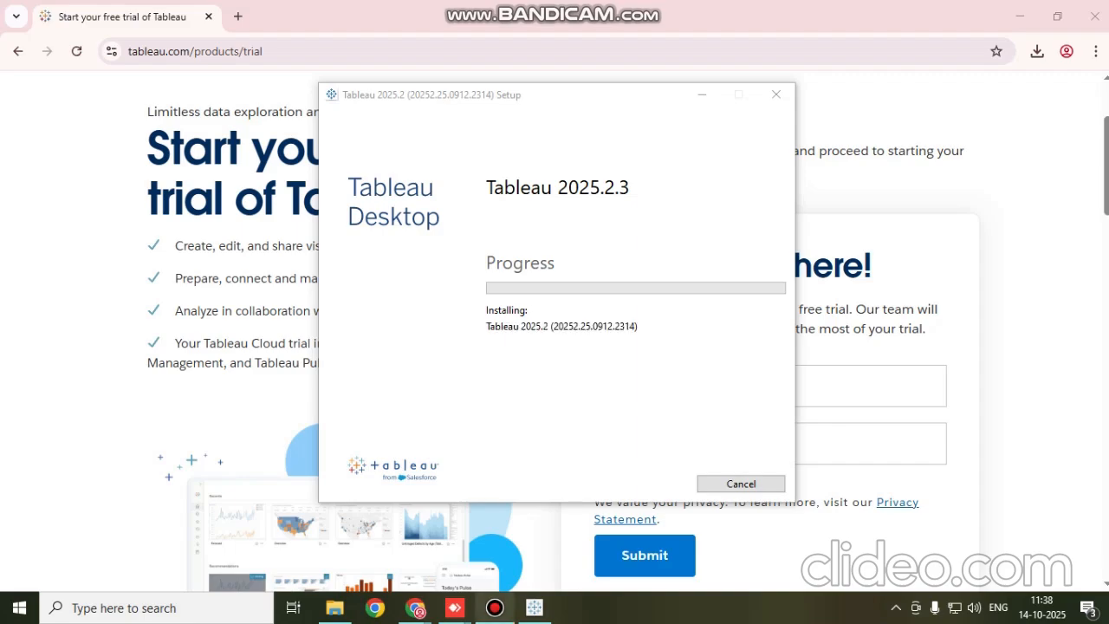
mouse_move(495, 607)
left_click(495, 529)
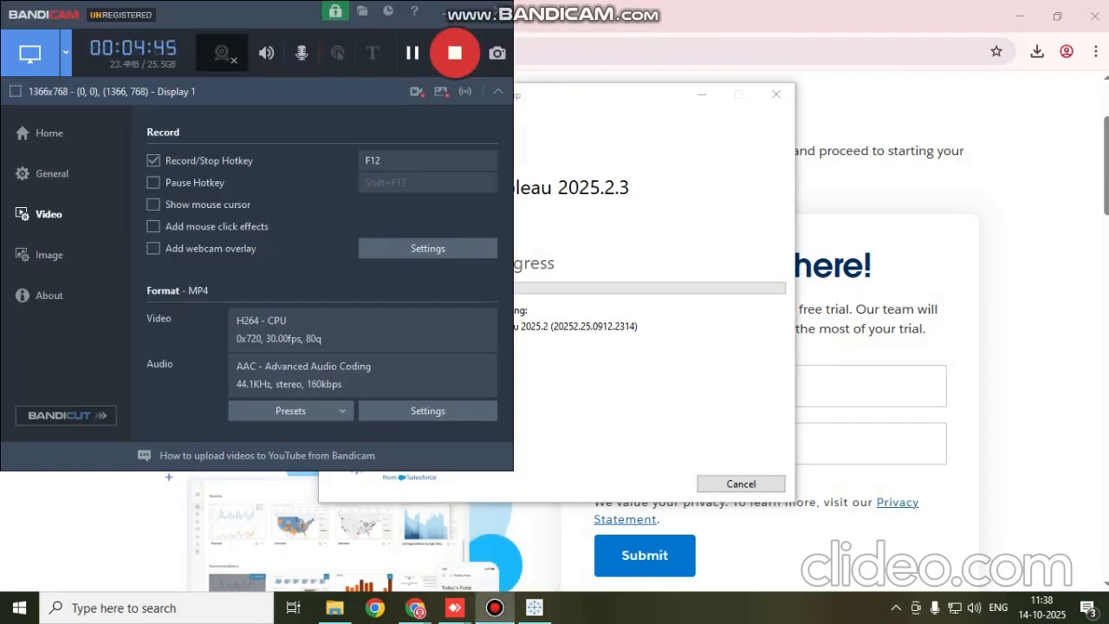
left_click(444, 12)
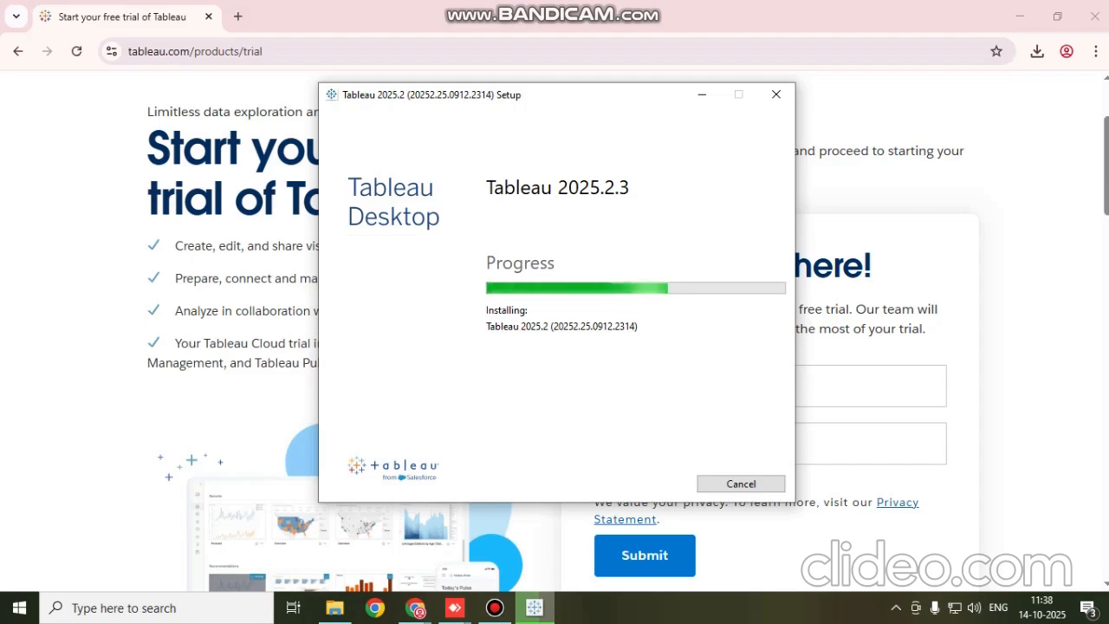
left_click(494, 607)
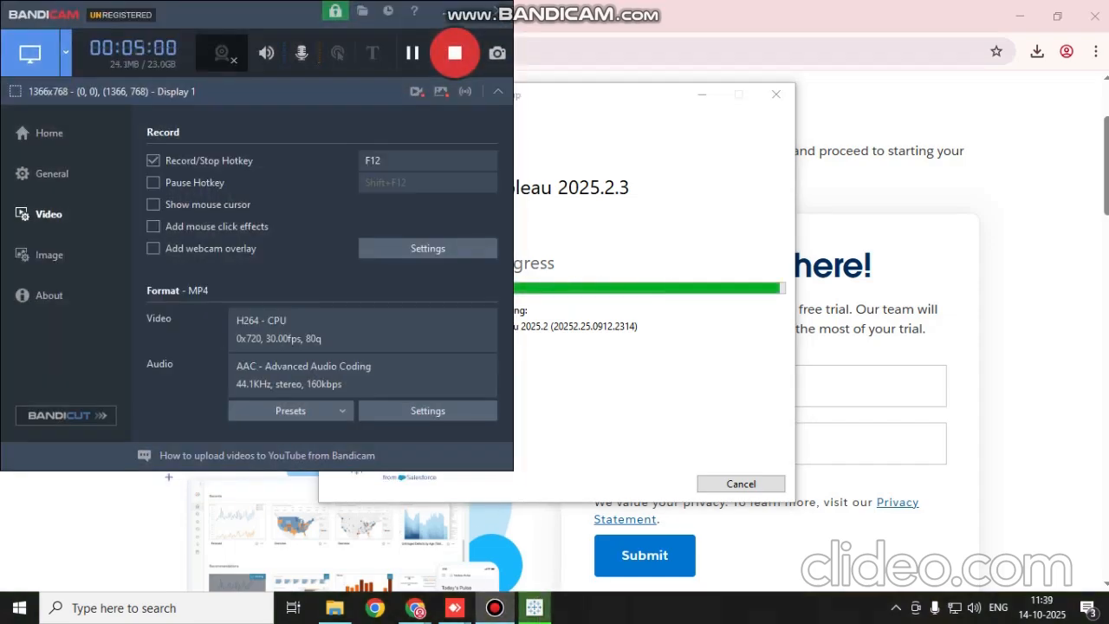
left_click(606, 234)
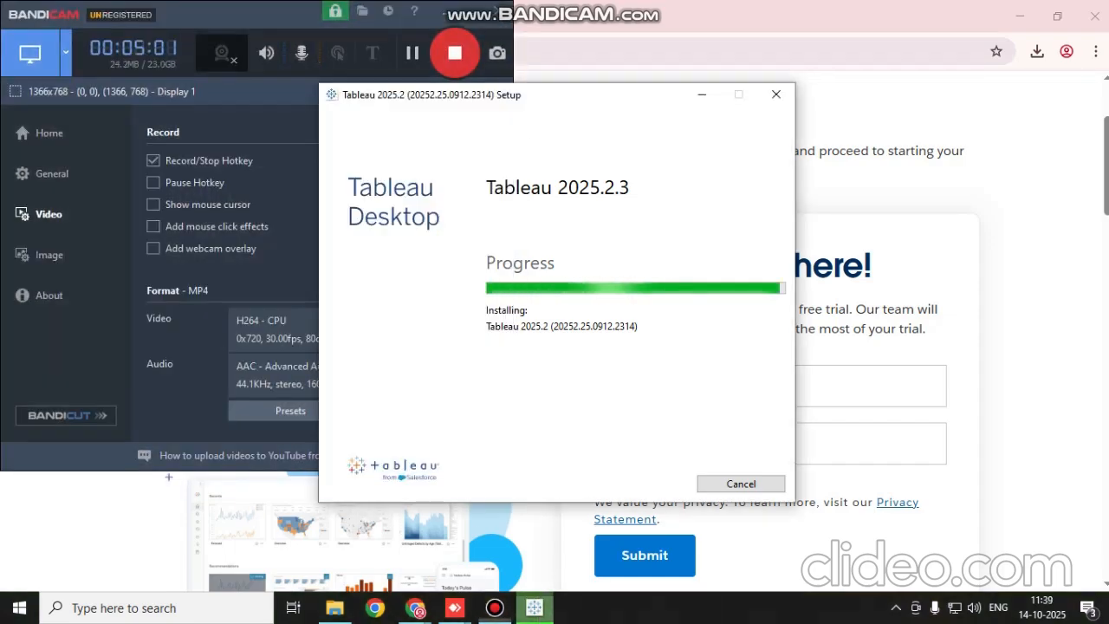
left_click(445, 12)
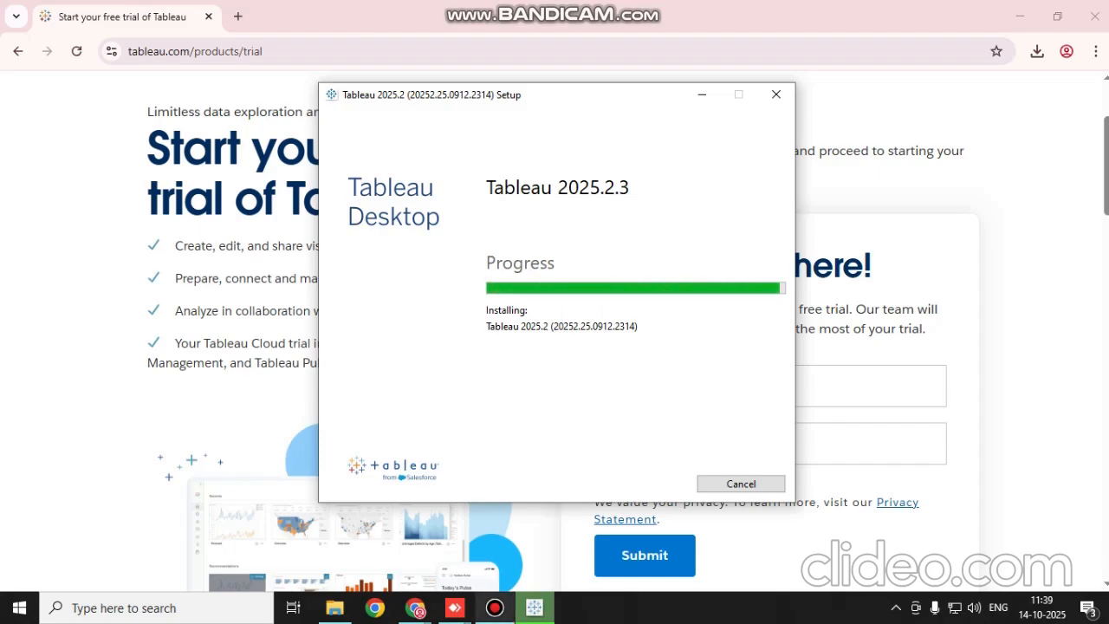
left_click(495, 608)
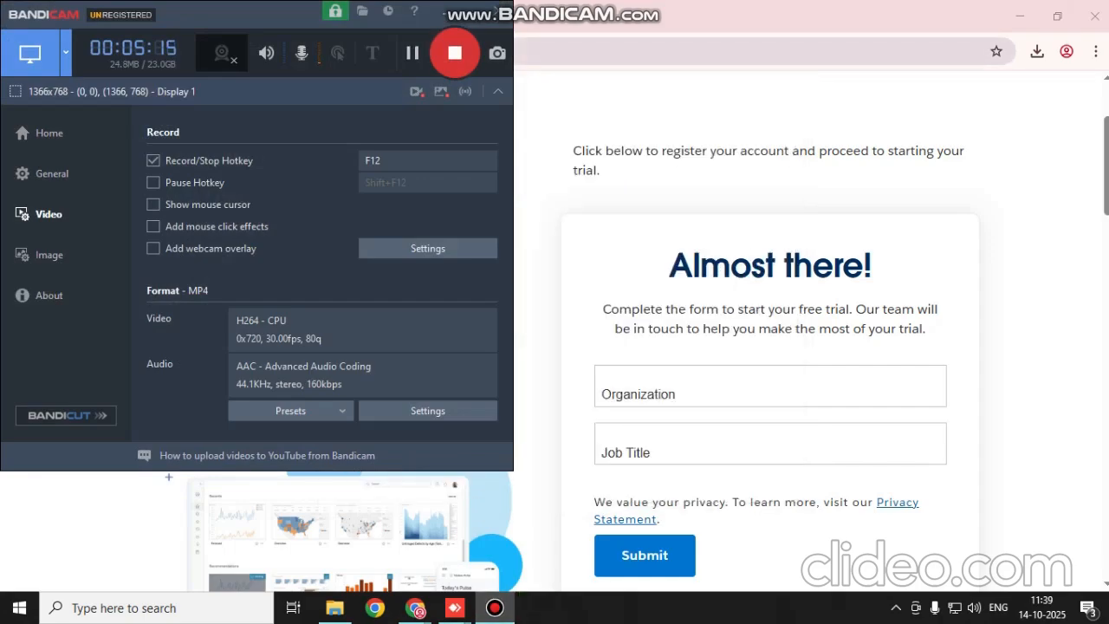
Minimize the browser to show the desktop, then refresh and re-sort the desktop icons
left_click(762, 51)
left_click(1019, 16)
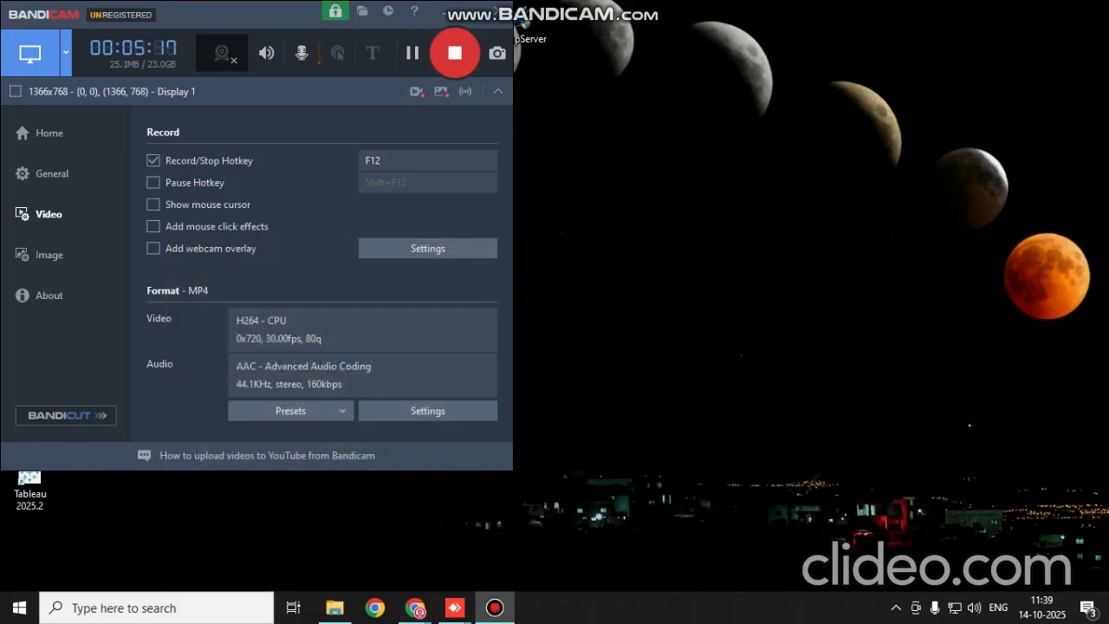
left_click(443, 12)
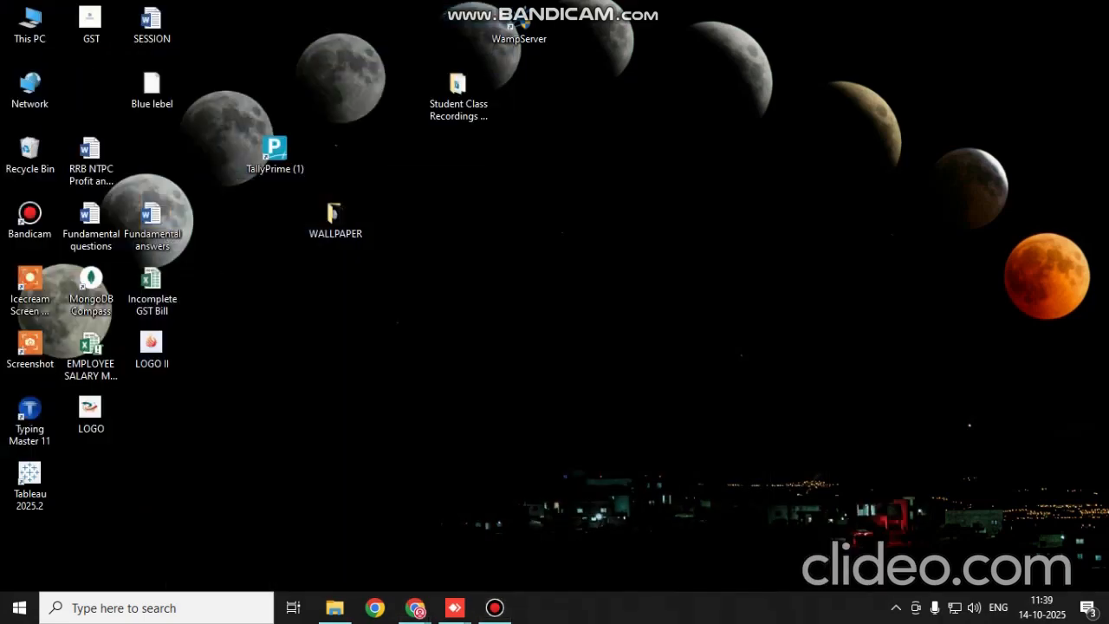
right_click(527, 233)
left_click(554, 281)
right_click(482, 206)
mouse_move(554, 235)
left_click(753, 293)
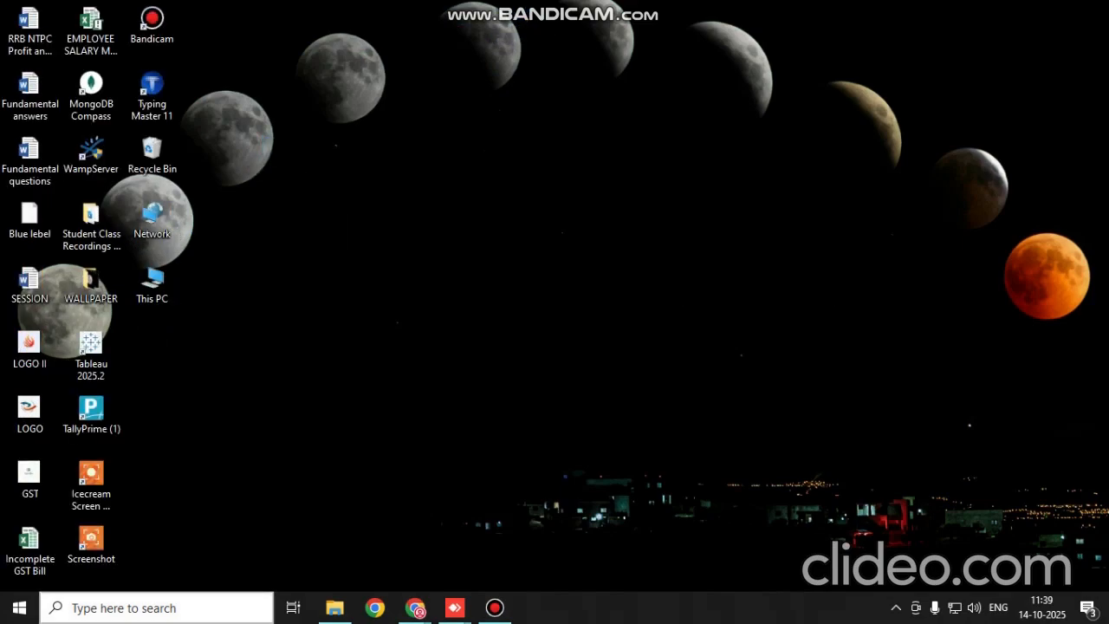
Launch the newly installed Tableau 2025.2 and bring up its activation window
left_click(156, 607)
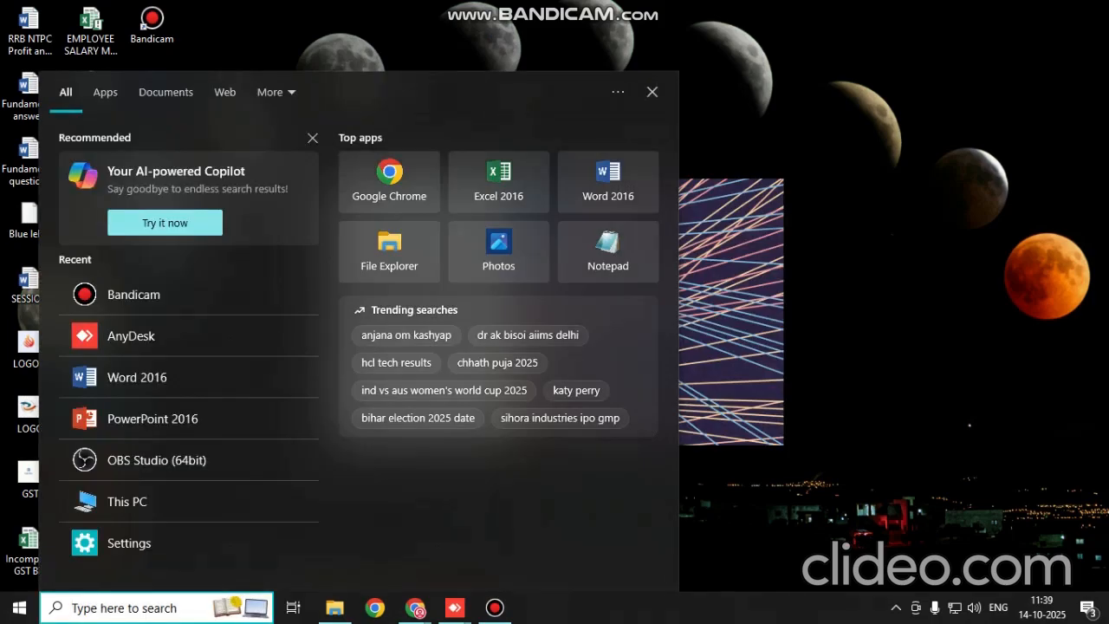
type("tab")
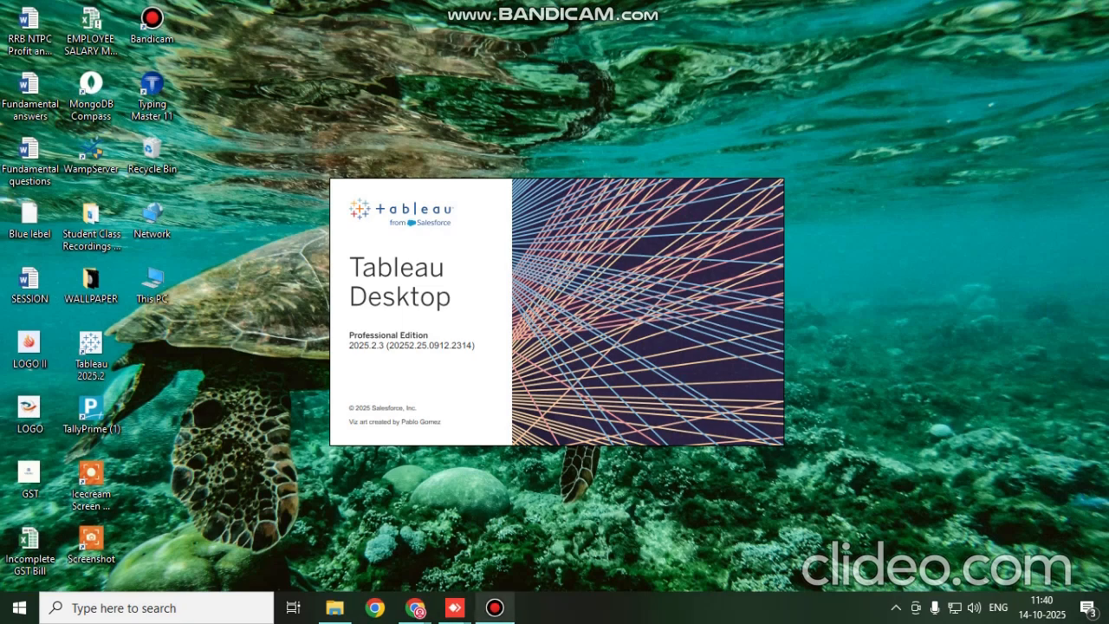
left_click(495, 607)
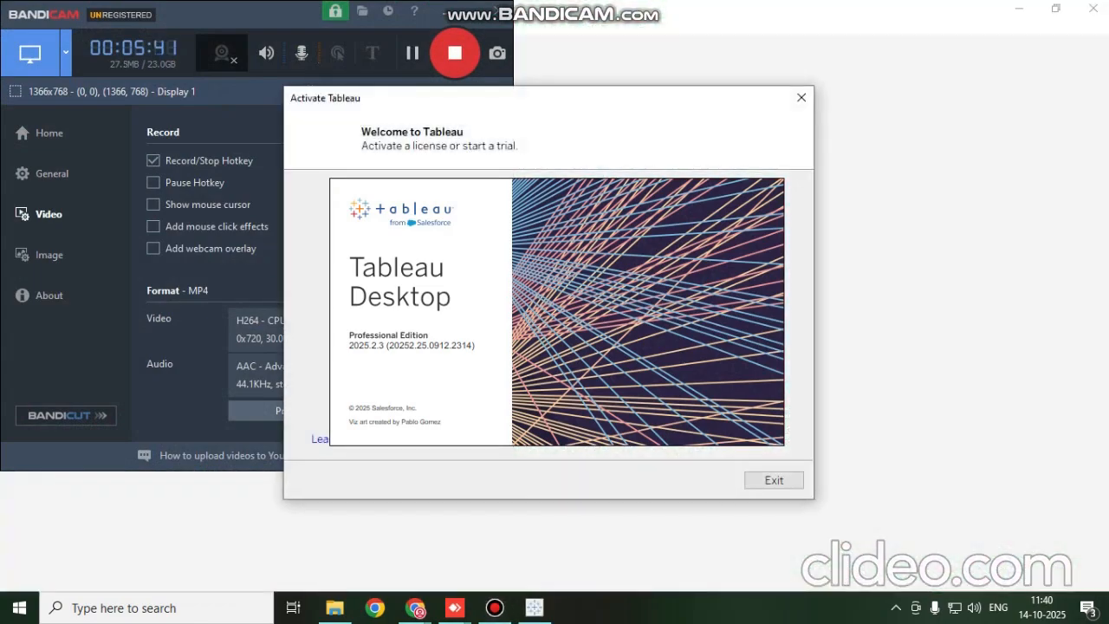
left_click(445, 12)
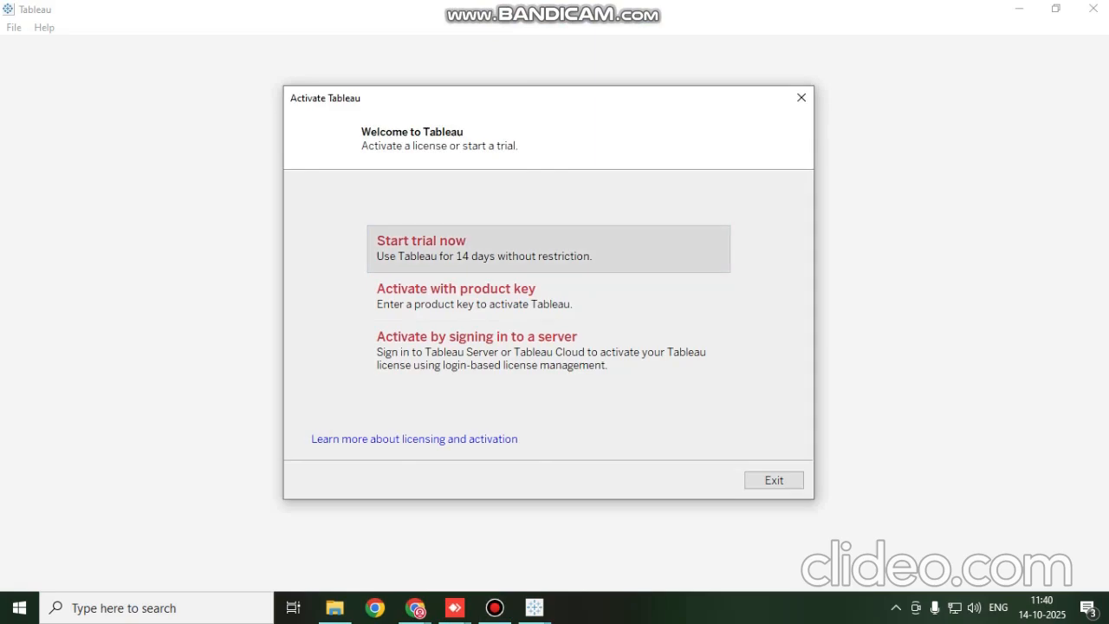
Try to start the 14-day Tableau trial from the activation window, closing the registration form and starting the trial again
left_click(548, 249)
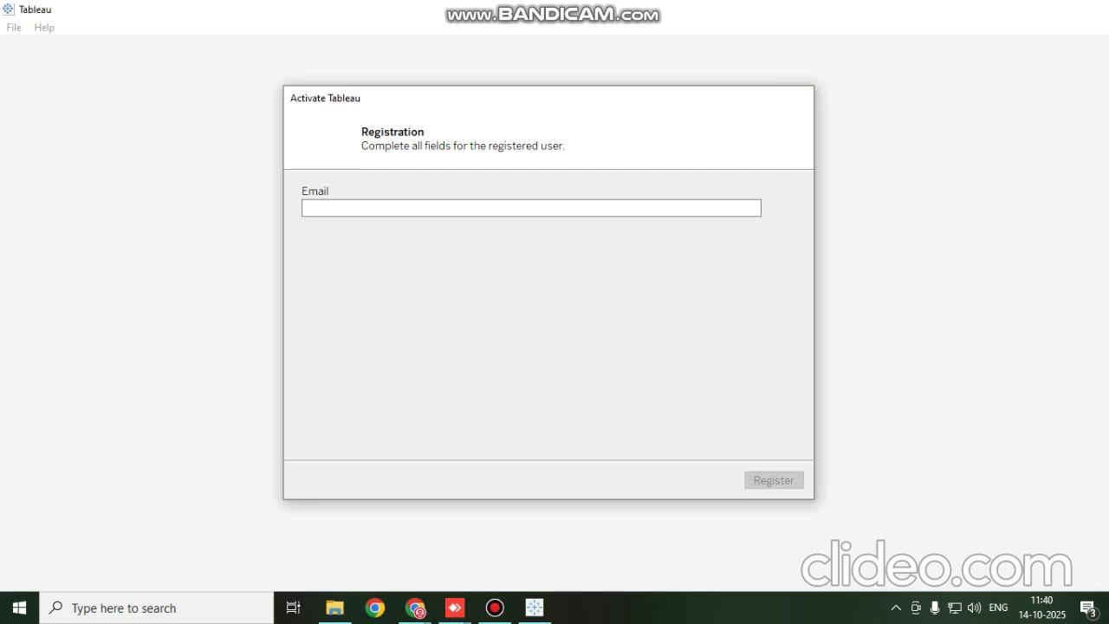
left_click(801, 97)
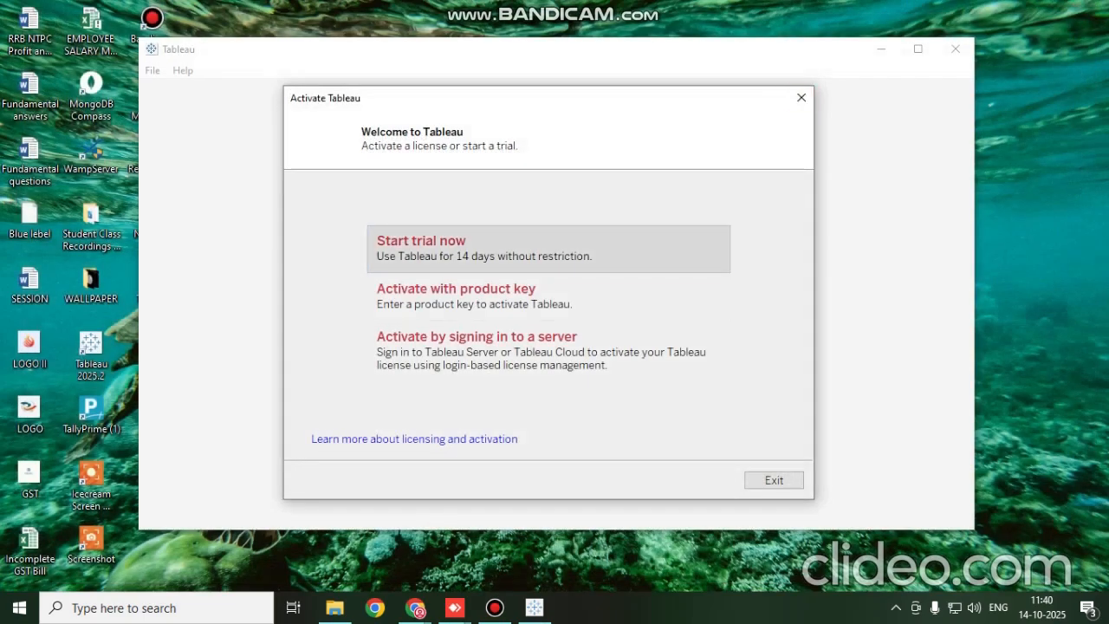
left_click(421, 241)
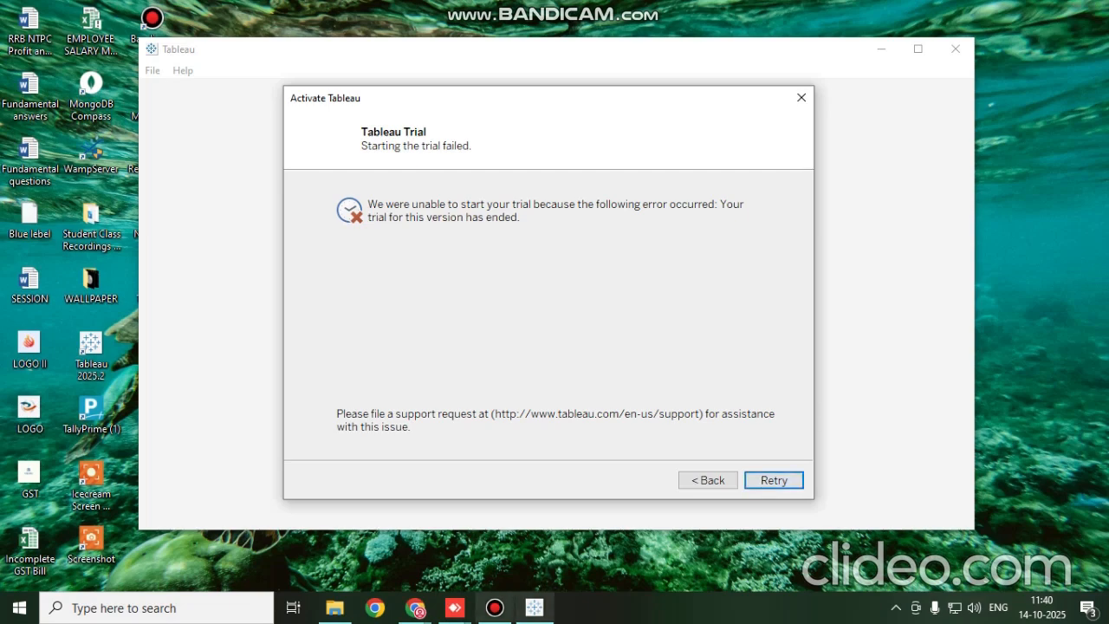
left_click(495, 607)
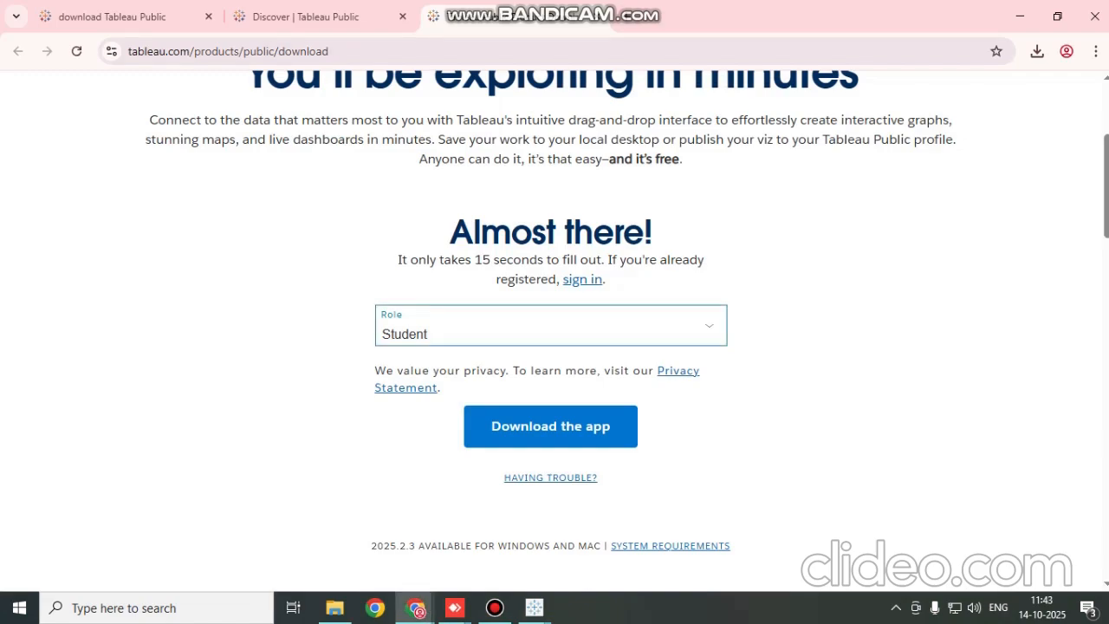
Review the Tableau Public download form, the Tableau Public Discover page and the community question about downloading Tableau Public
scroll(554, 329, "up", 2)
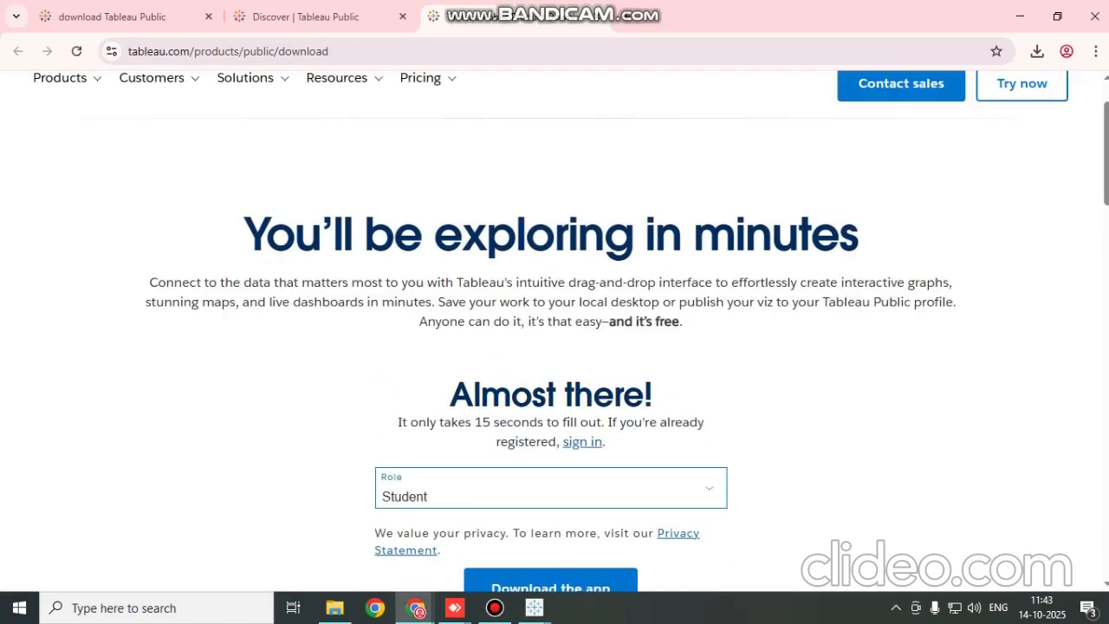
scroll(554, 329, "down", 2)
scroll(555, 329, "up", 1)
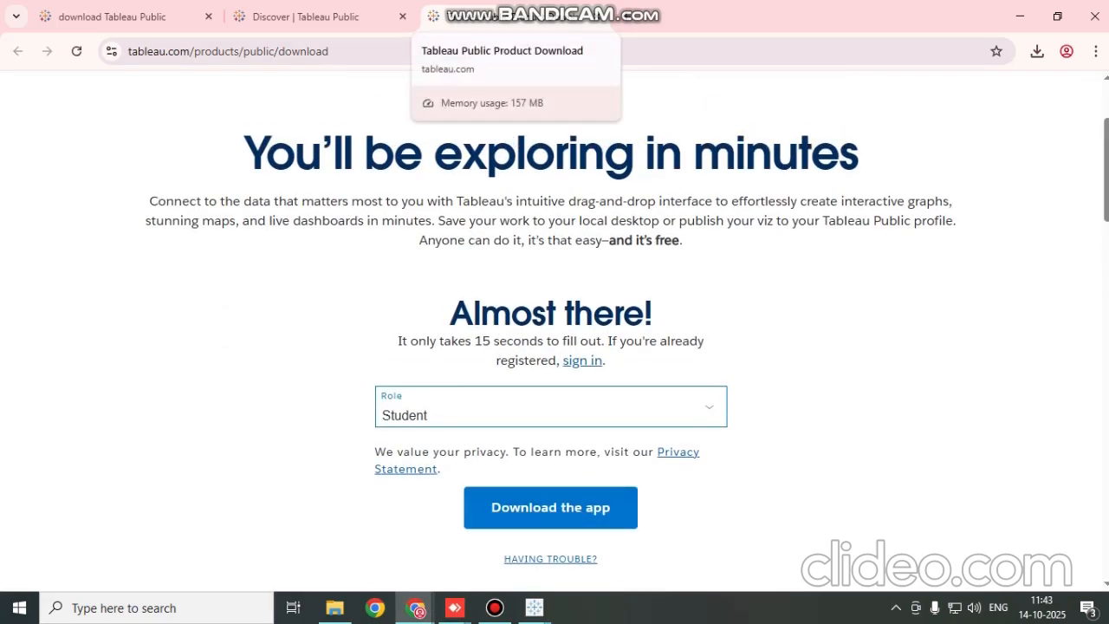
left_click(308, 17)
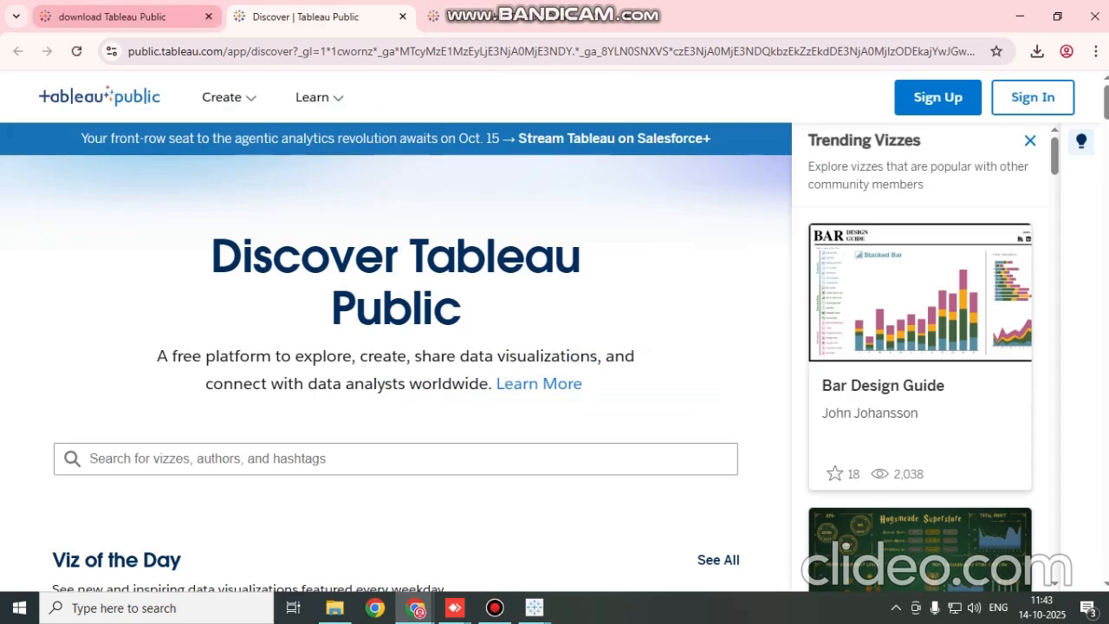
left_click(112, 17)
scroll(555, 329, "up", 2)
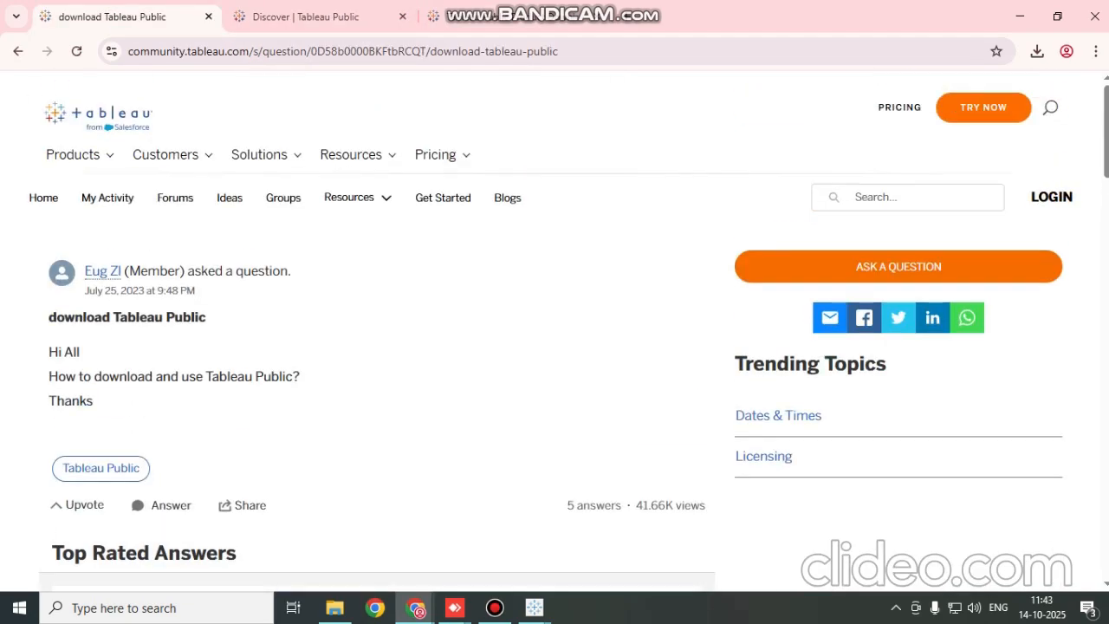
left_click(307, 16)
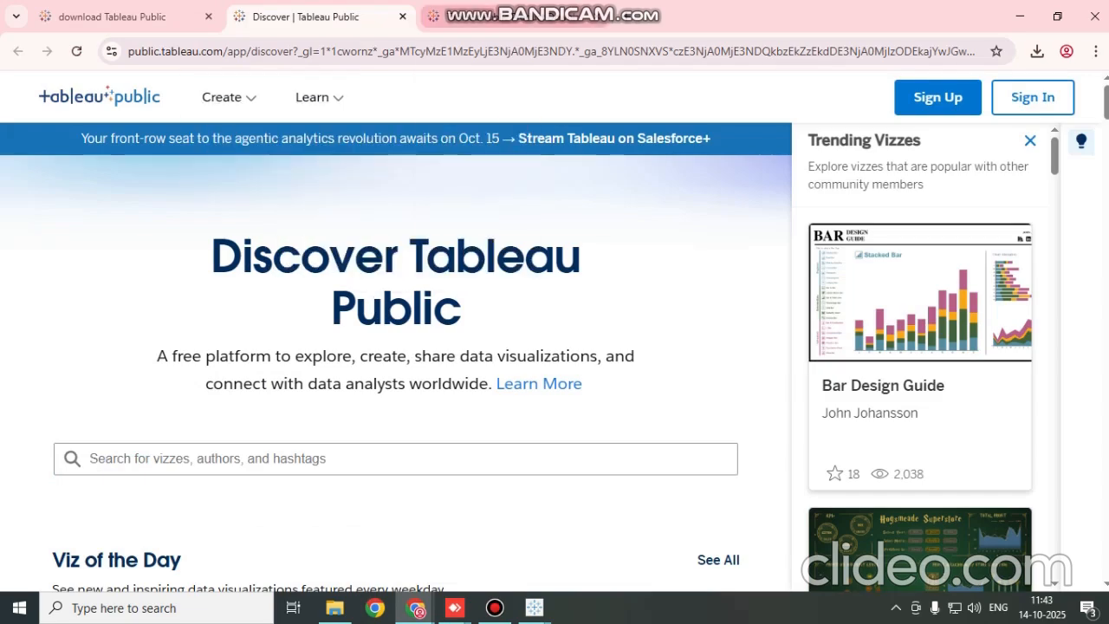
left_click(520, 17)
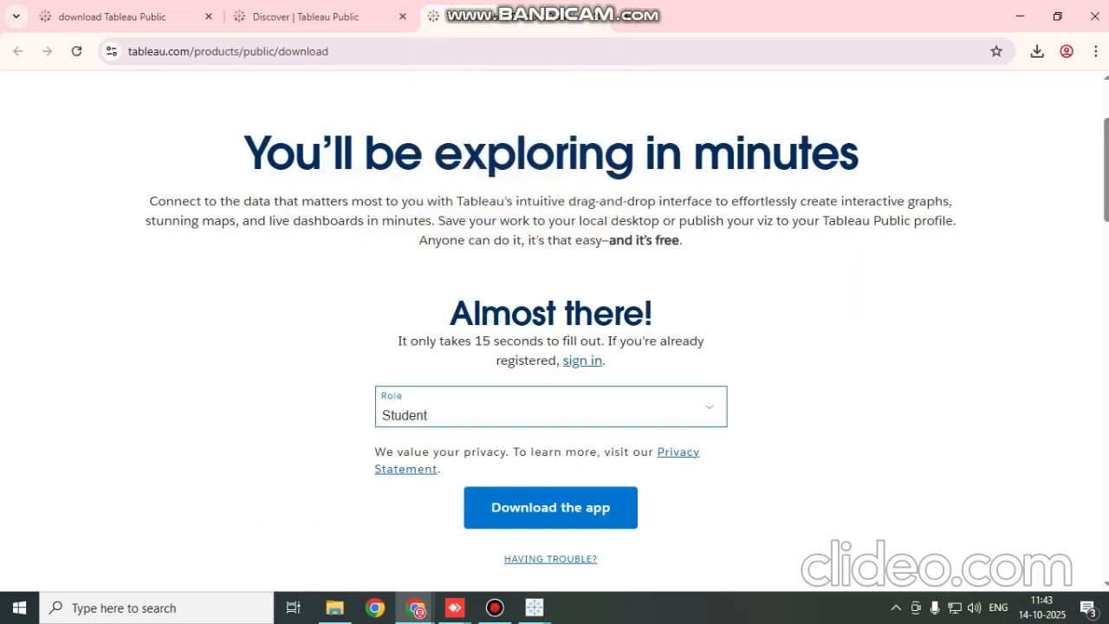
left_click(550, 507)
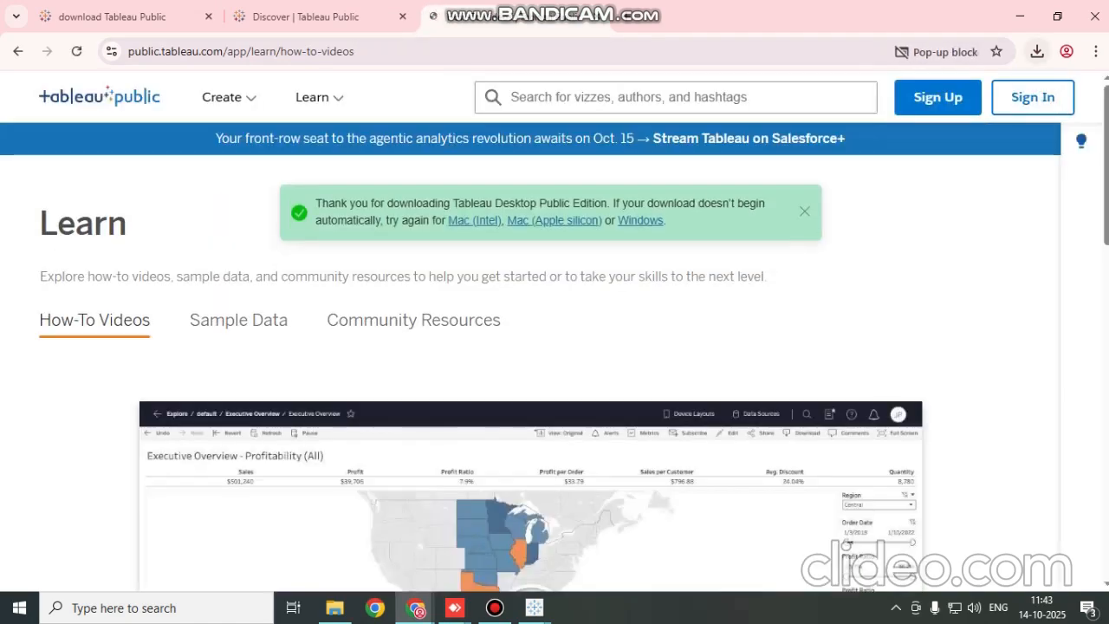
left_click(970, 52)
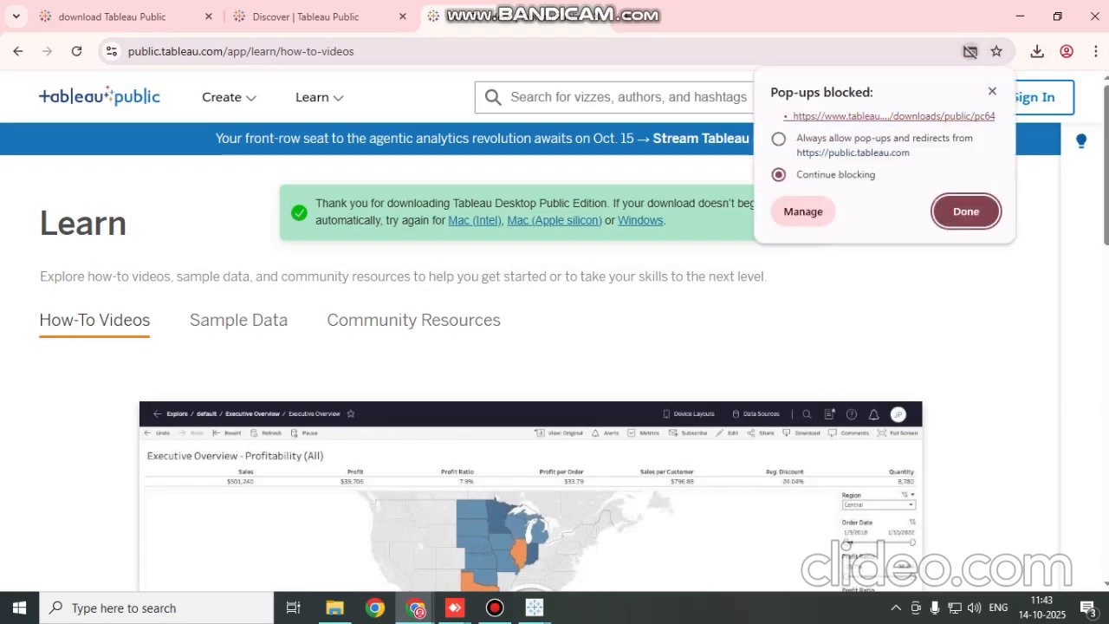
left_click(779, 138)
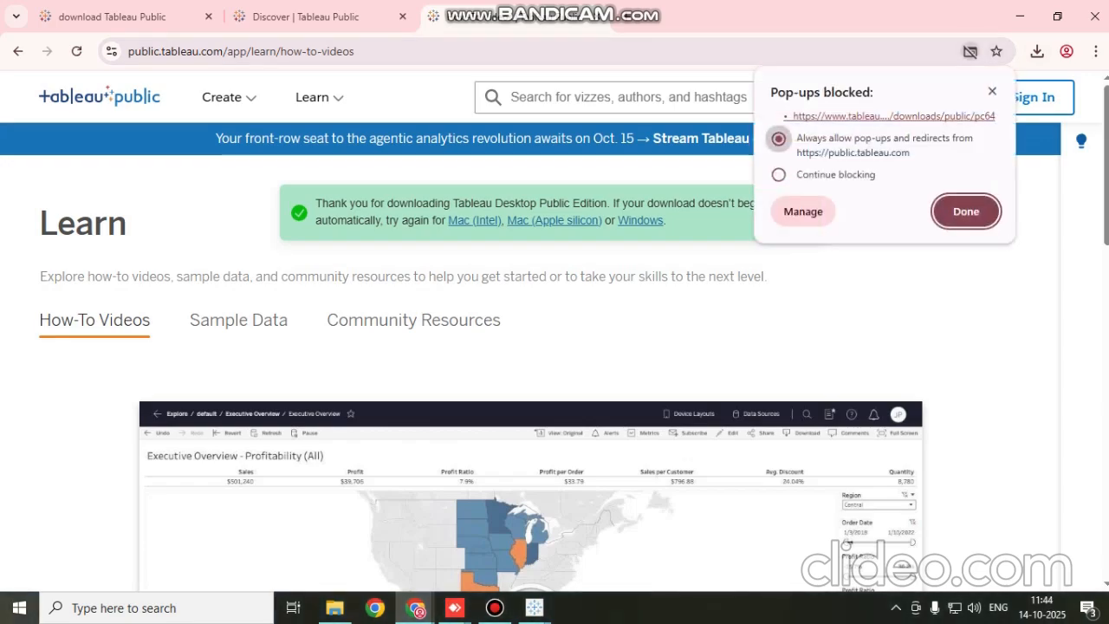
left_click(966, 211)
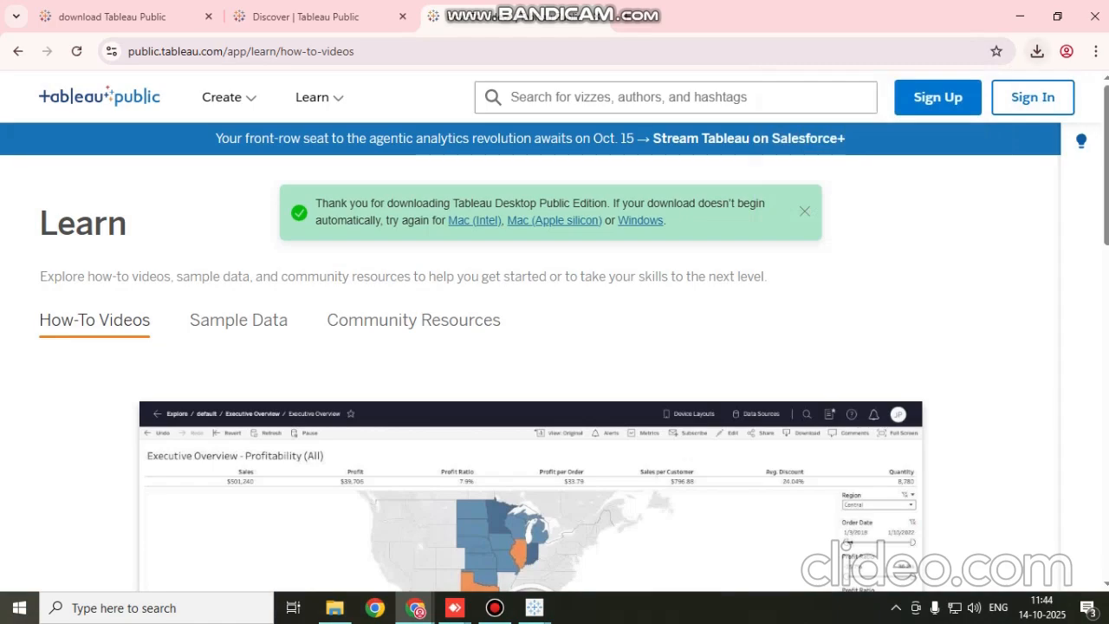
Monitor the TableauPublicDesktop-64bit-2025-2-0.exe download in the browser's recent download history until it finishes
left_click(1036, 52)
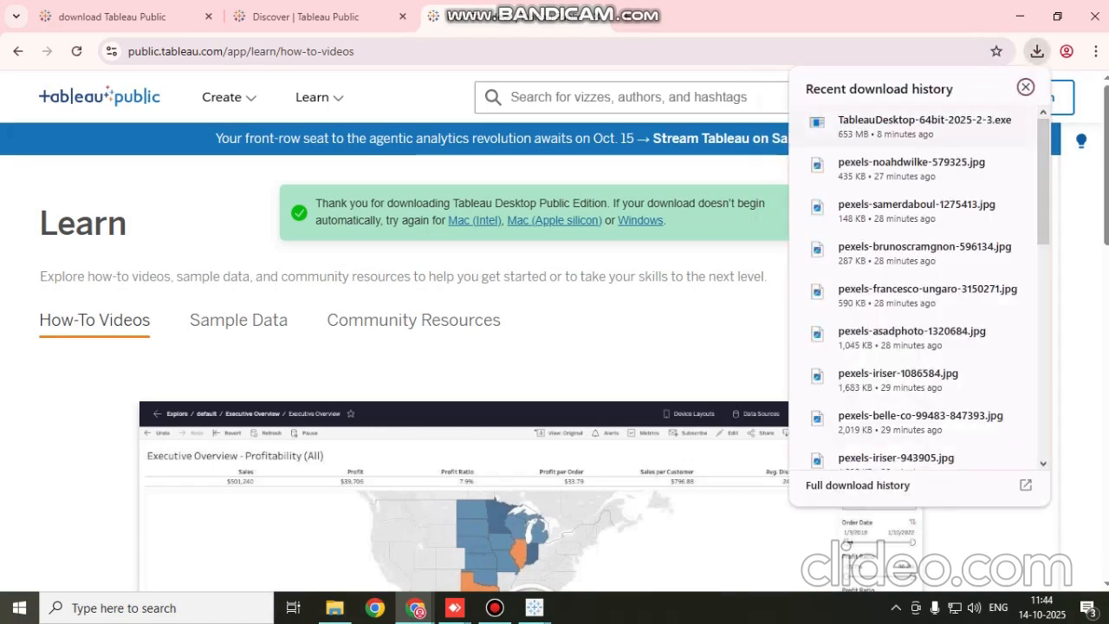
left_click(1026, 88)
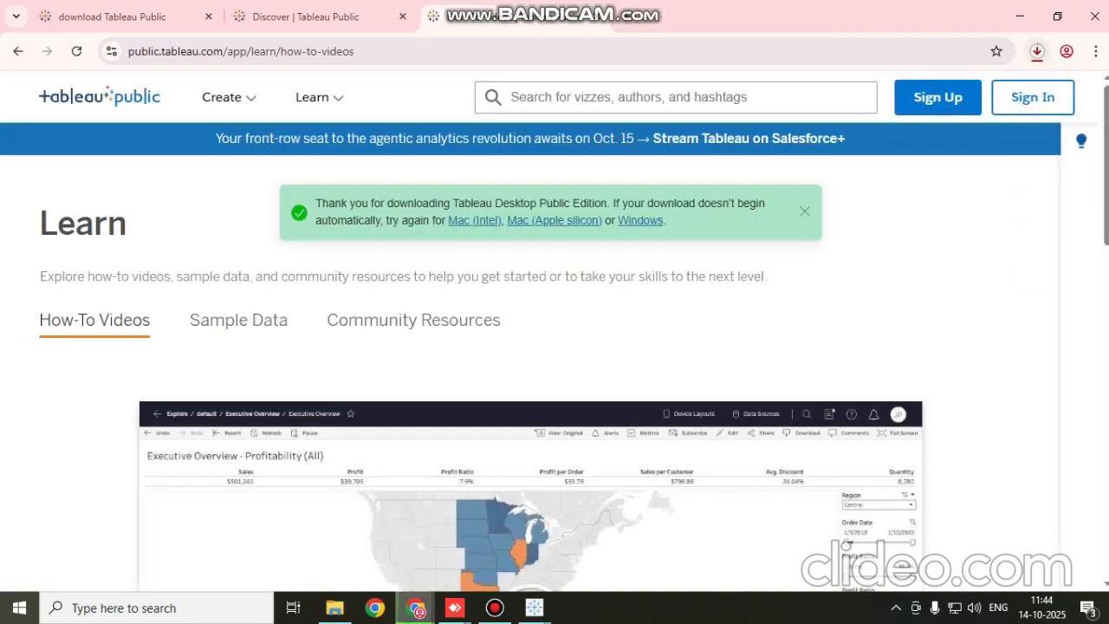
left_click(1035, 51)
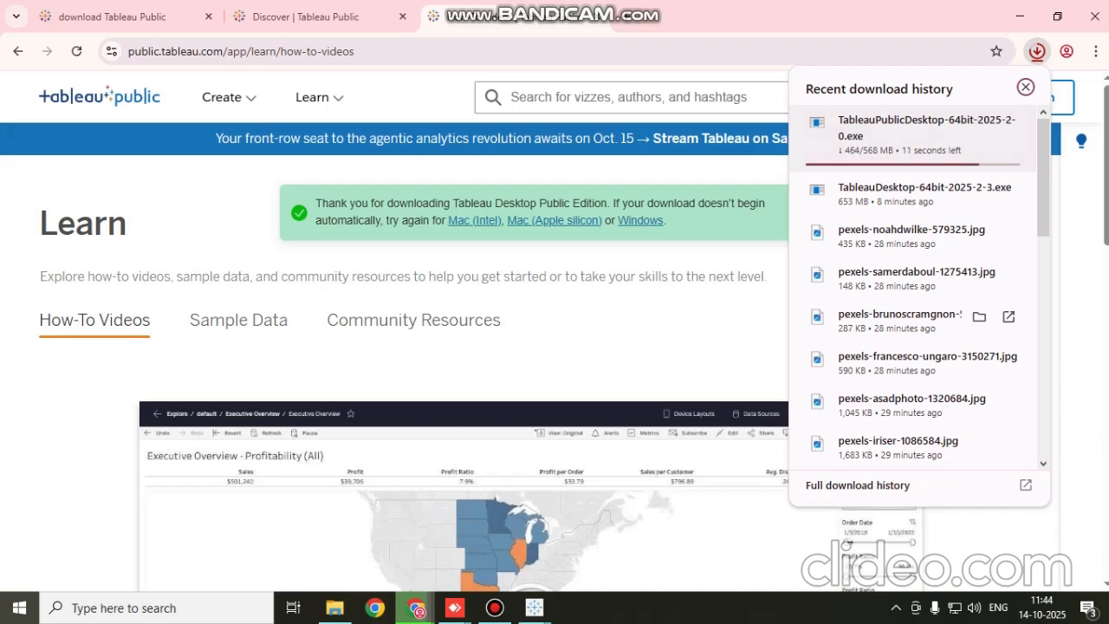
left_click(494, 607)
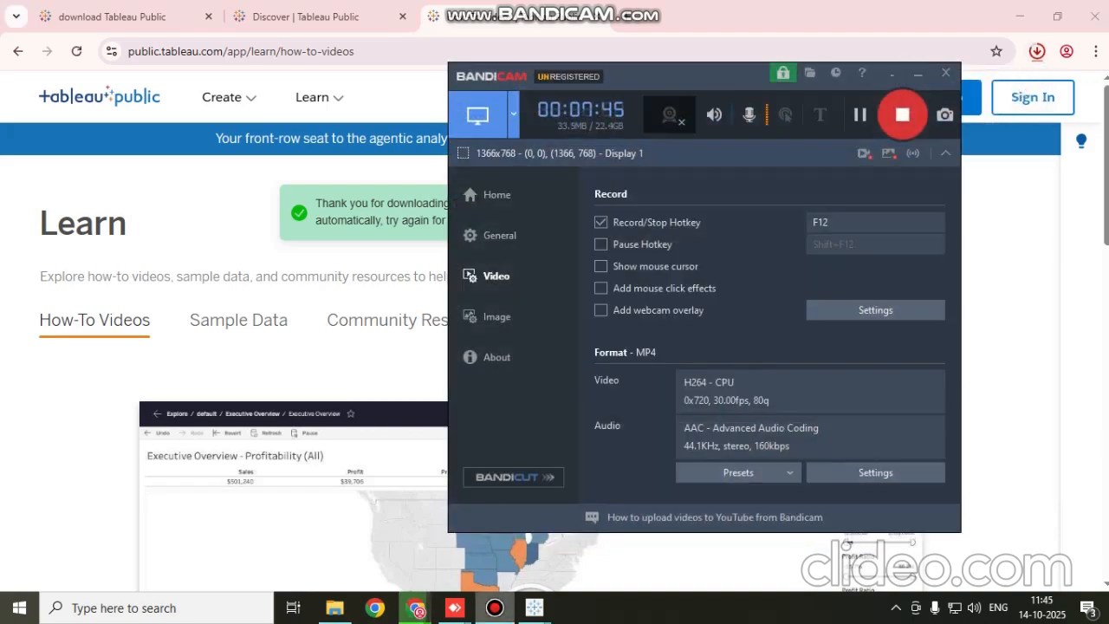
left_click(918, 74)
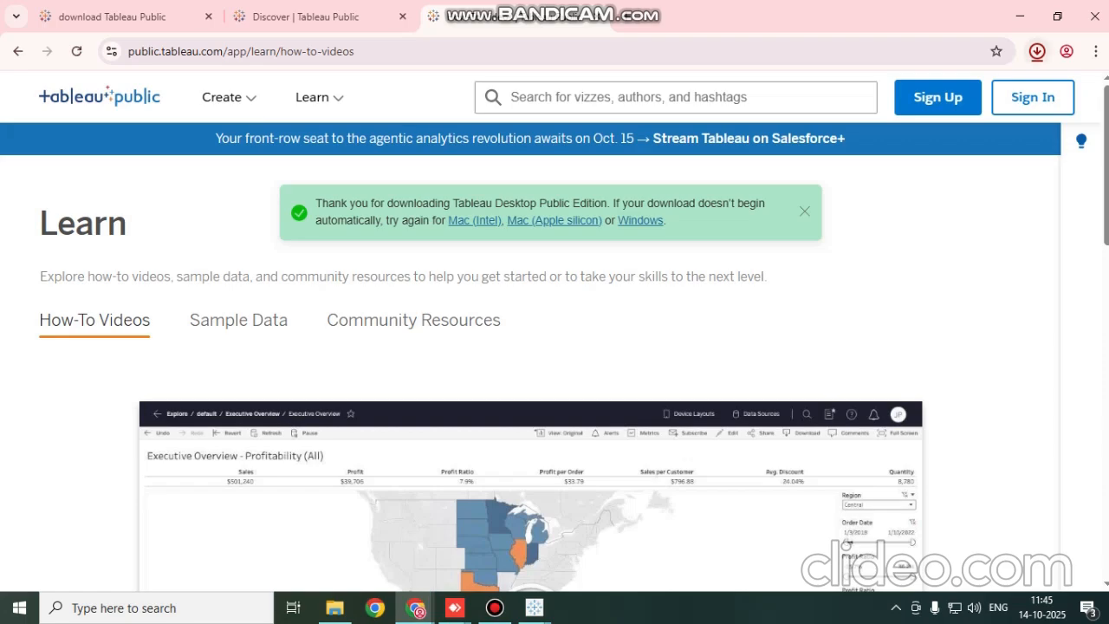
left_click(1035, 51)
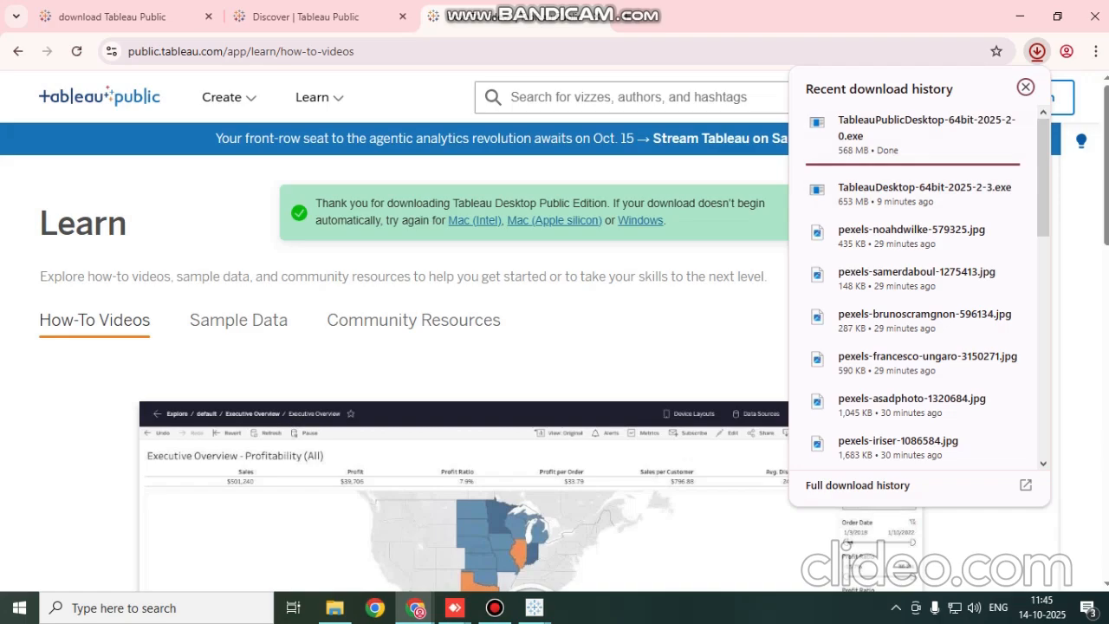
left_click(495, 607)
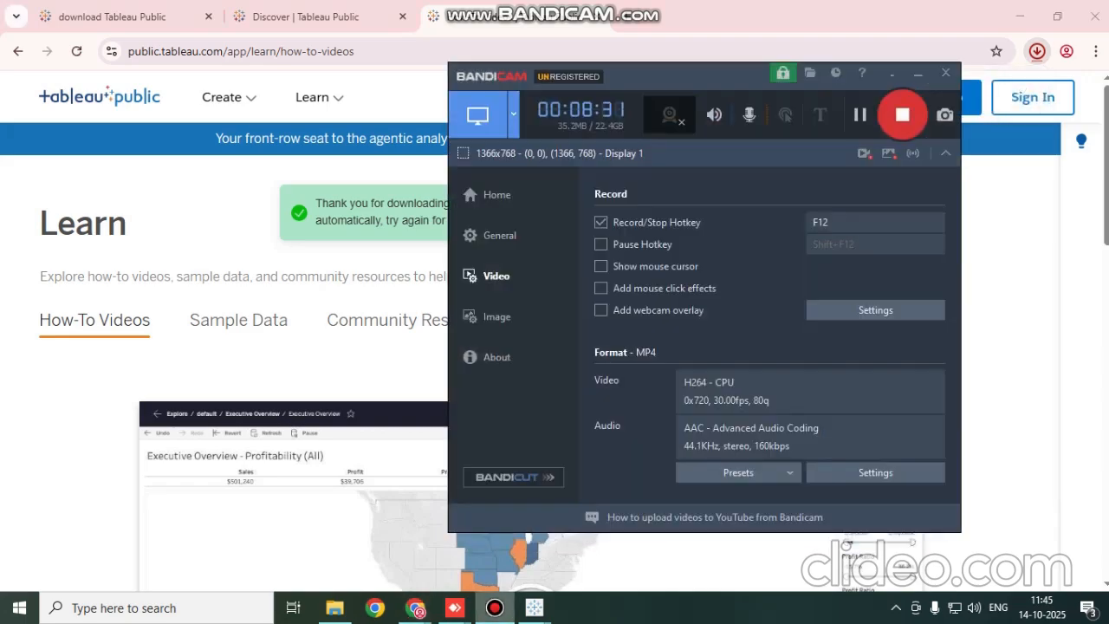
left_click(494, 608)
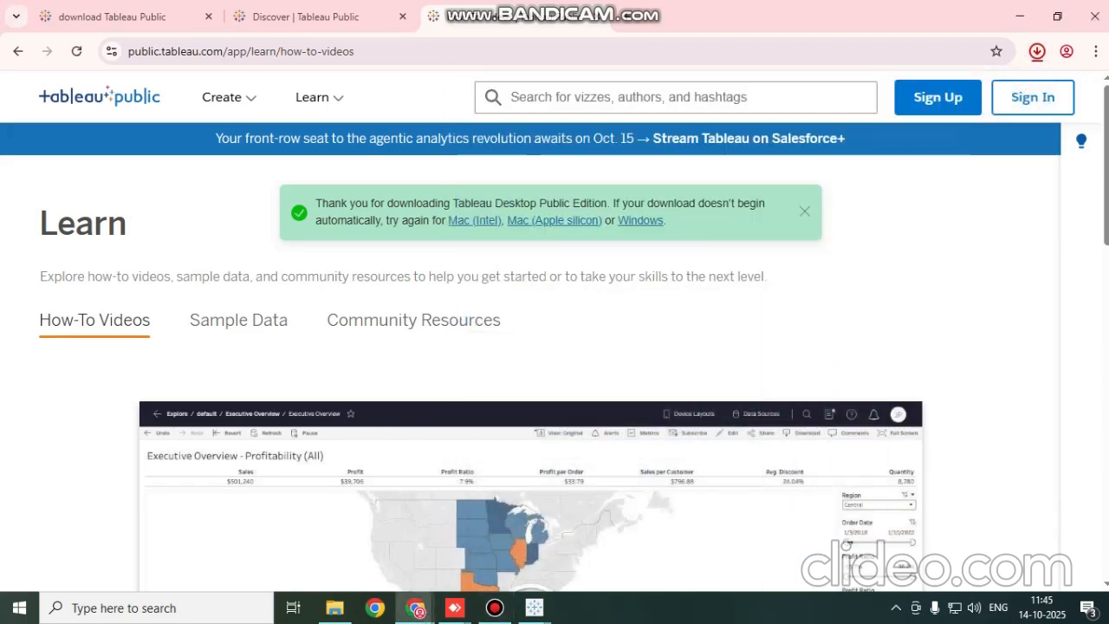
left_click(1036, 51)
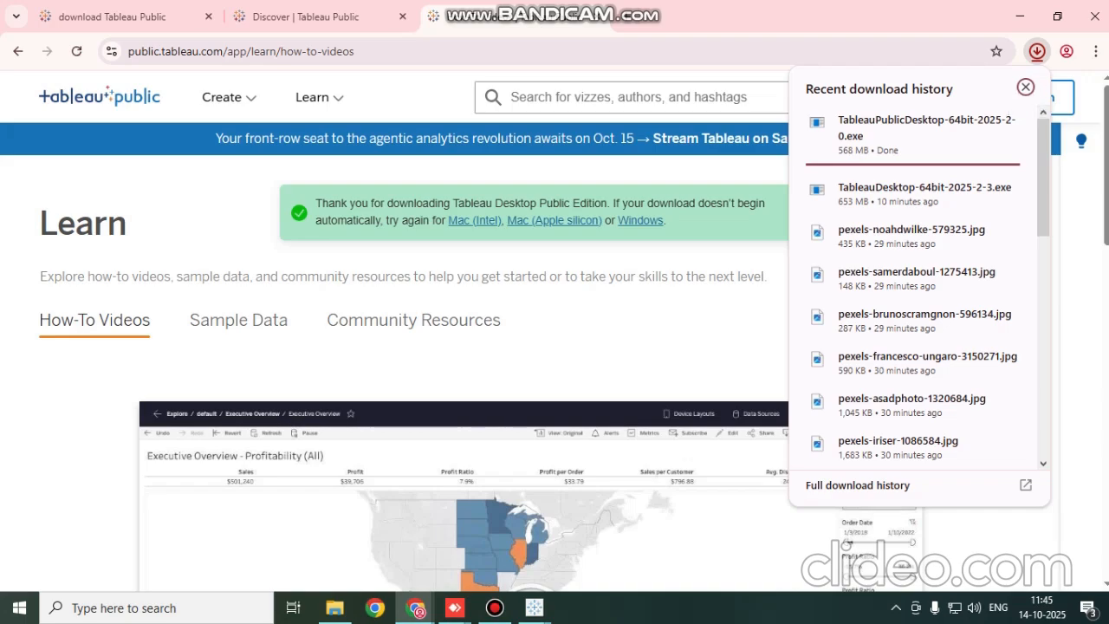
mouse_move(494, 607)
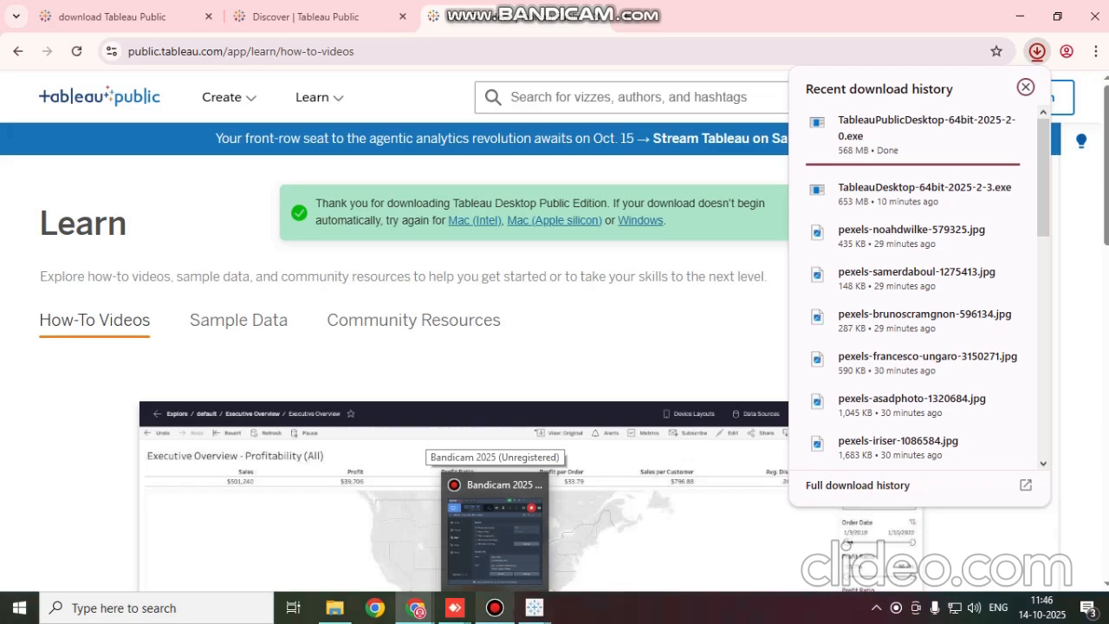
left_click(493, 528)
left_click_drag(832, 90, 567, 118)
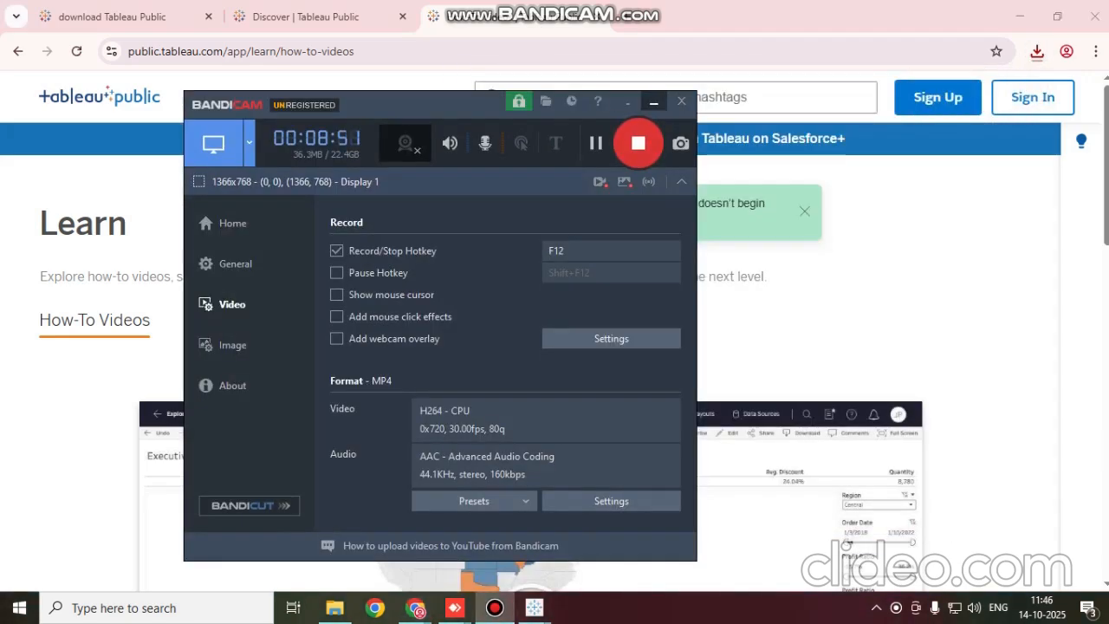
left_click(653, 102)
Run the downloaded TableauPublicDesktop-64bit-2025-2-0.exe installer, accept the license agreement and start installing Tableau Public 2025.2
left_click(1036, 51)
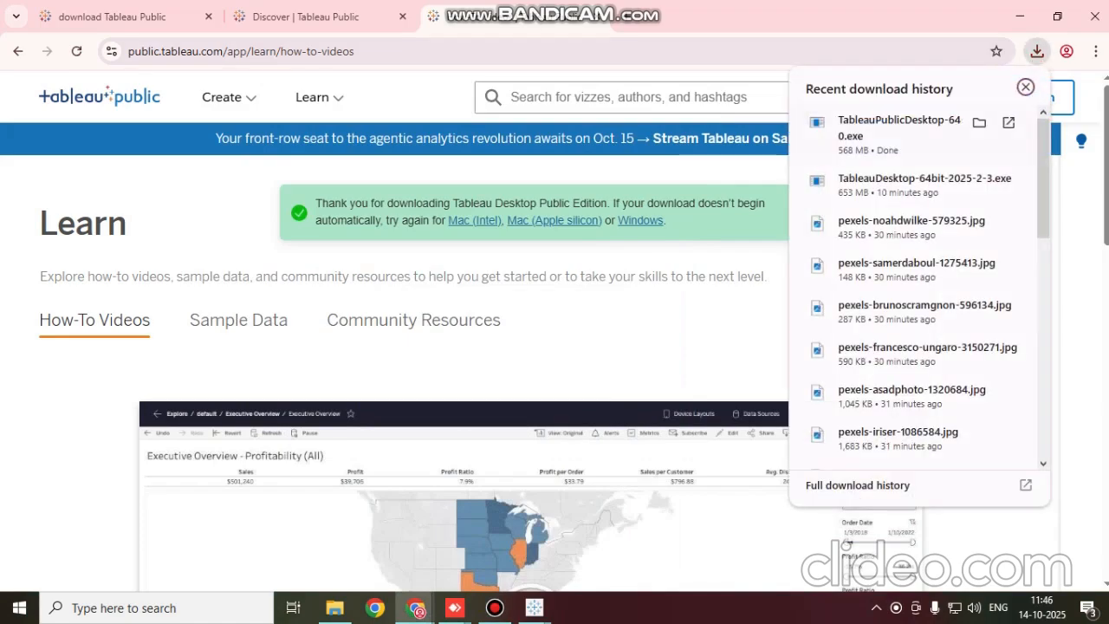
left_click(898, 128)
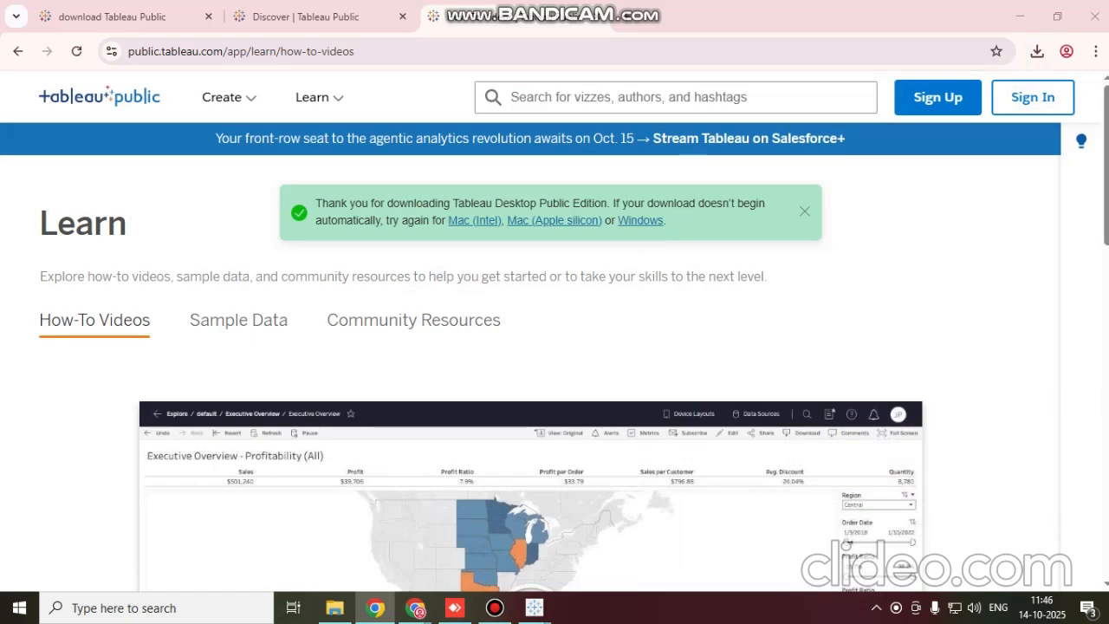
left_click(494, 607)
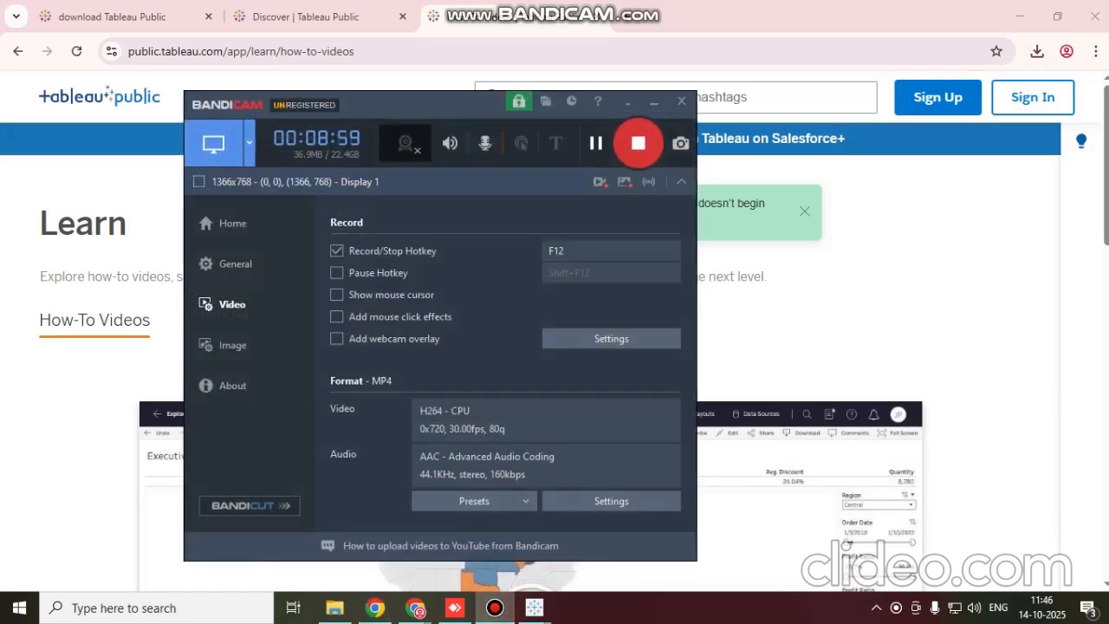
left_click(654, 102)
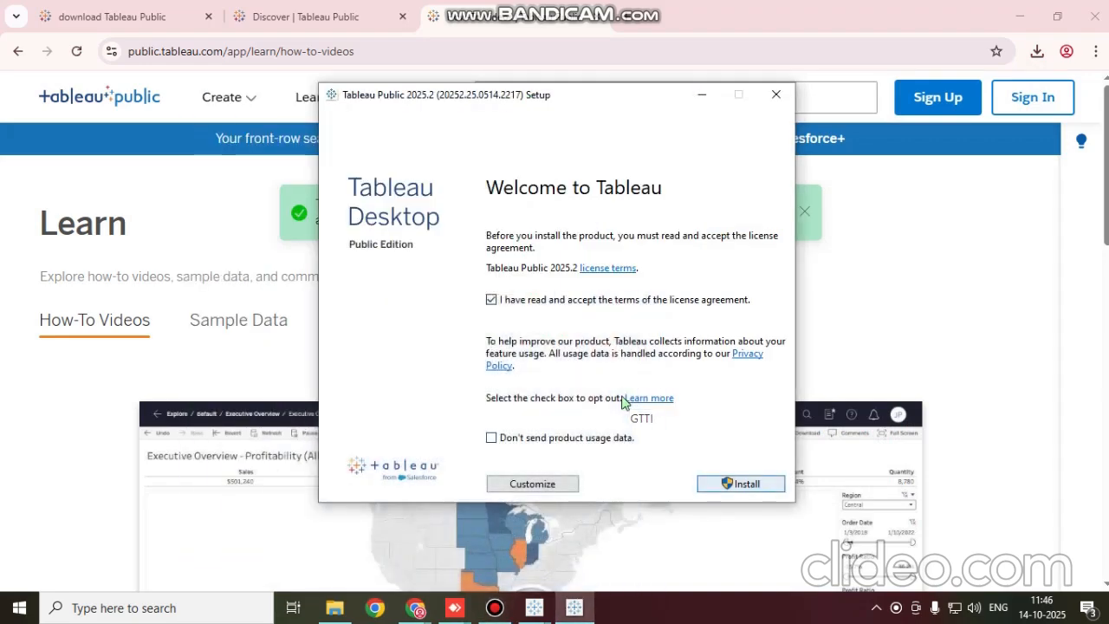
key("Return")
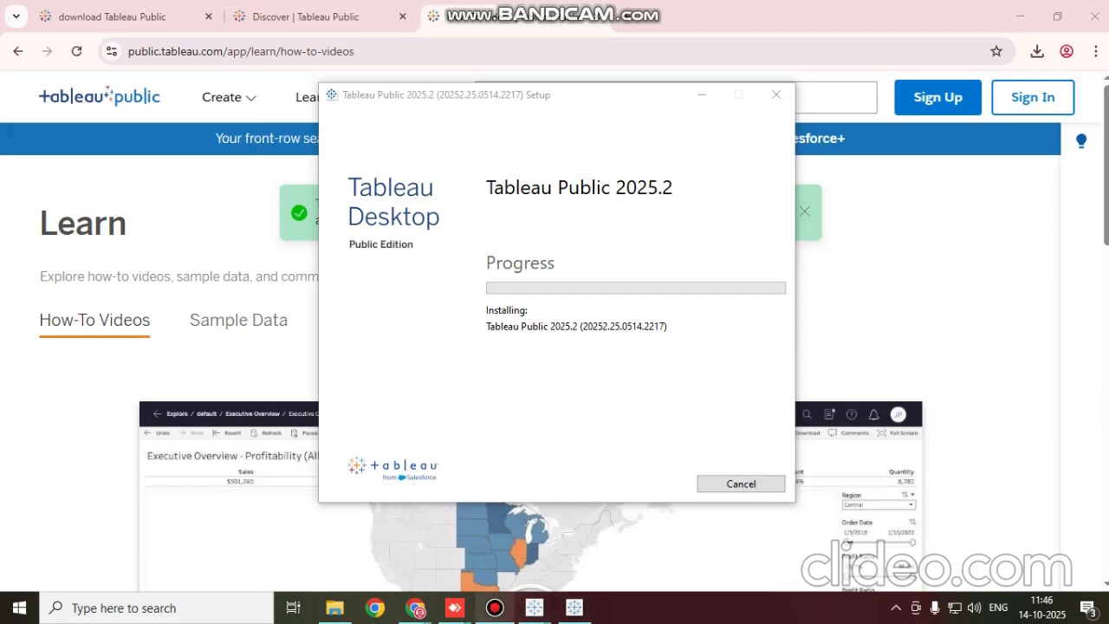
left_click(495, 607)
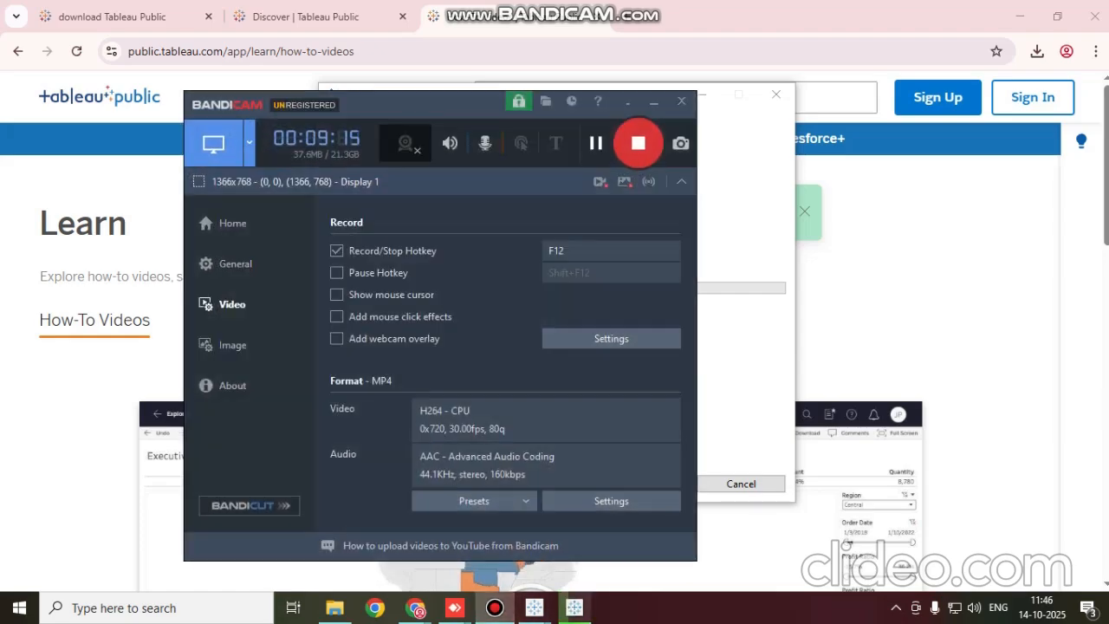
left_click(653, 102)
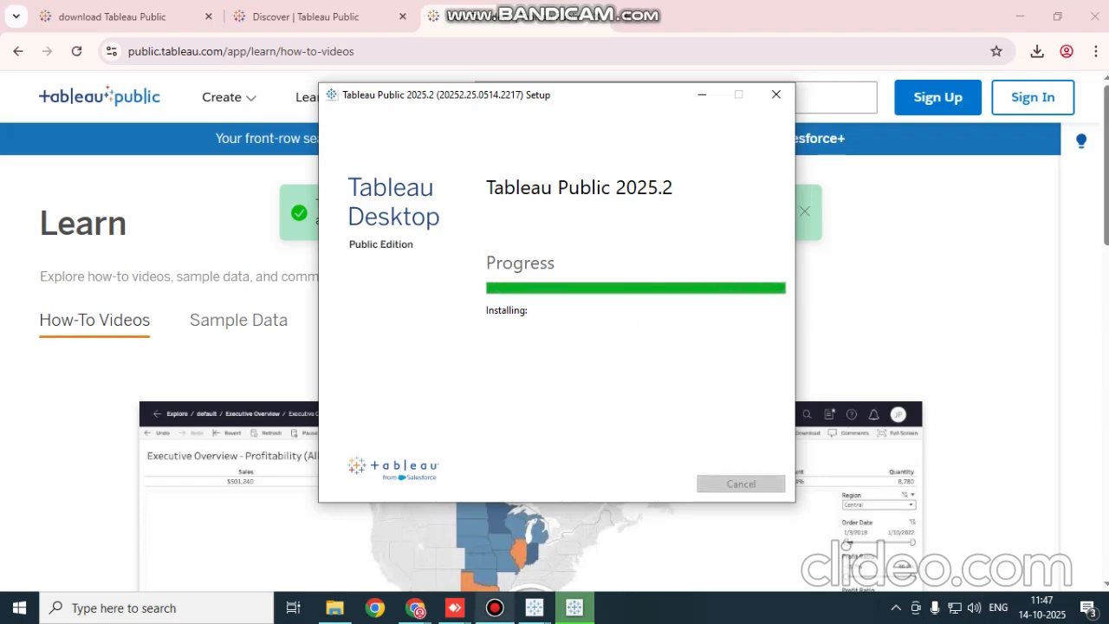
left_click(495, 607)
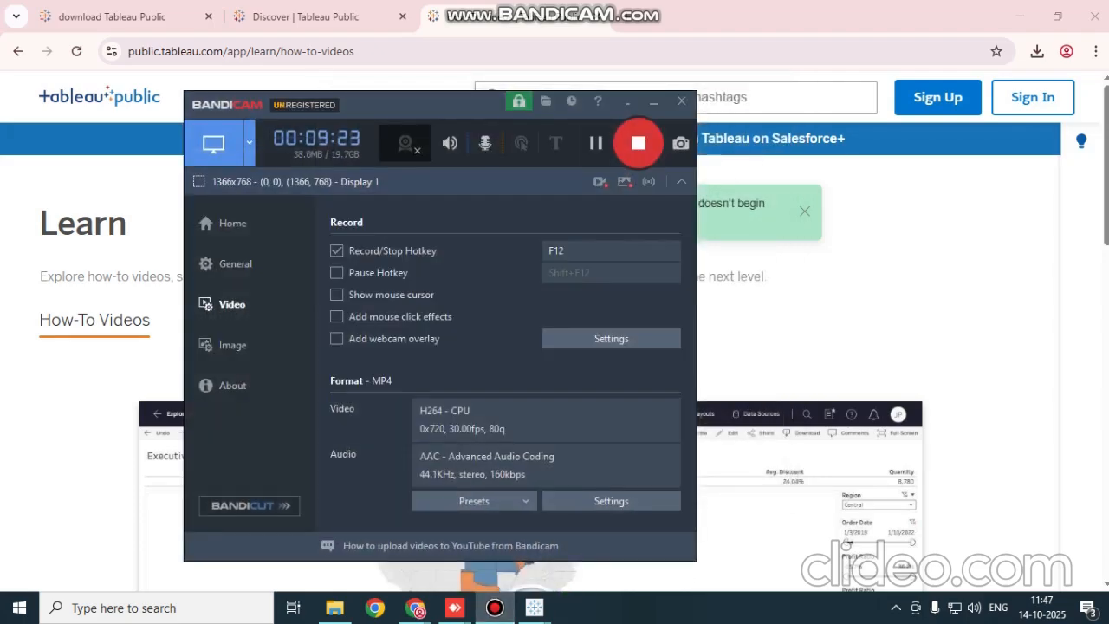
left_click(653, 101)
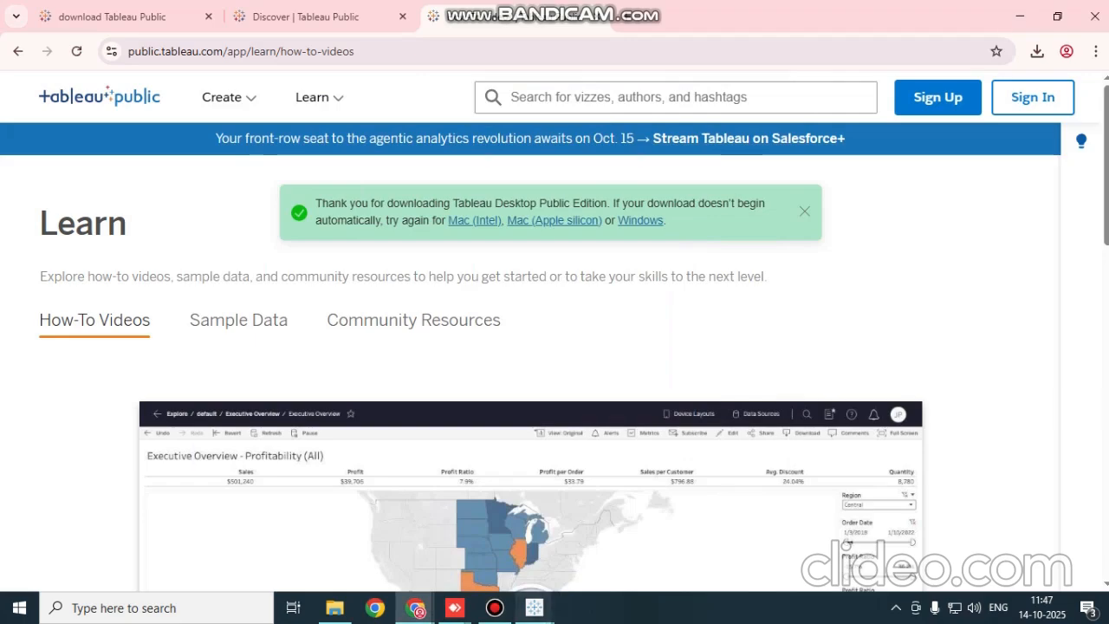
Close the Tableau trial's registration window and exit at the License Has Changed notice, repeating this after the restart, with the browser minimized
mouse_move(533, 608)
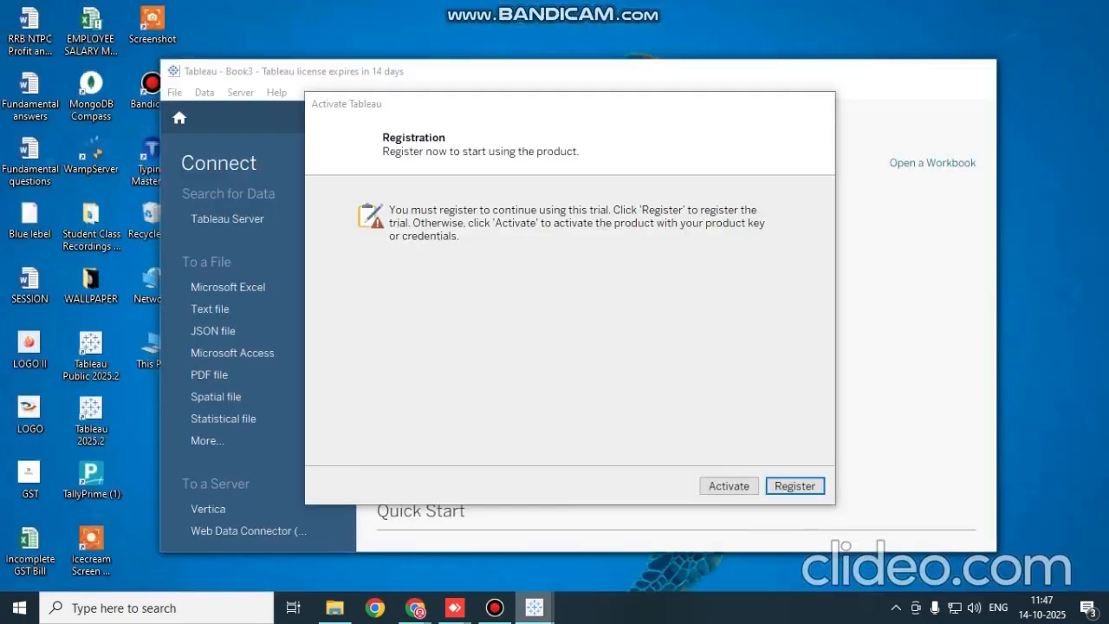
left_click(446, 532)
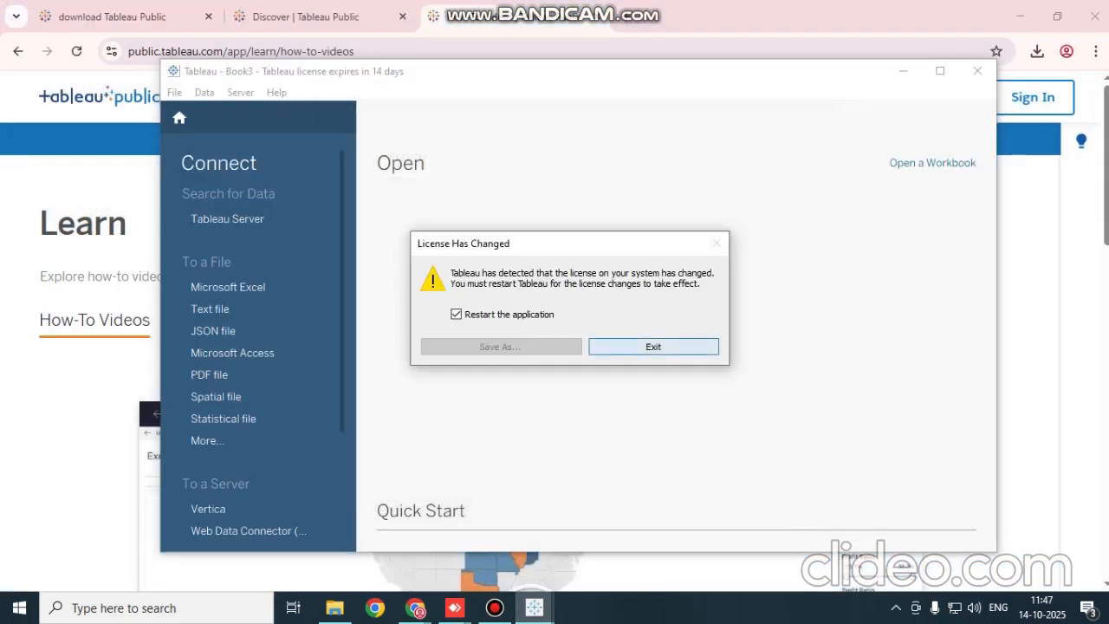
left_click(653, 346)
left_click(1020, 16)
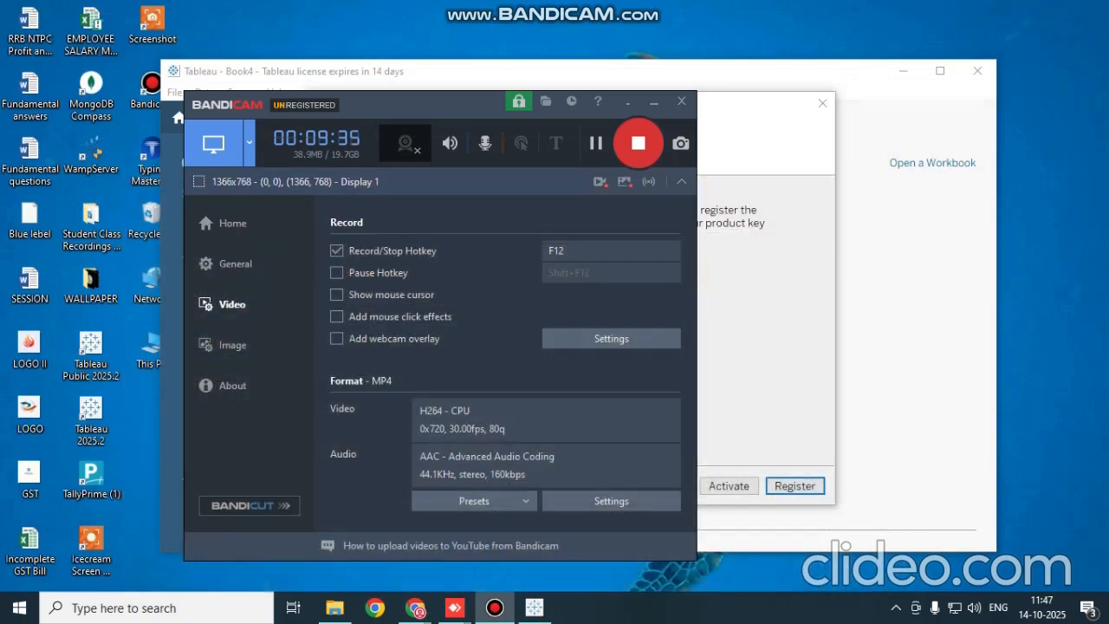
left_click(654, 102)
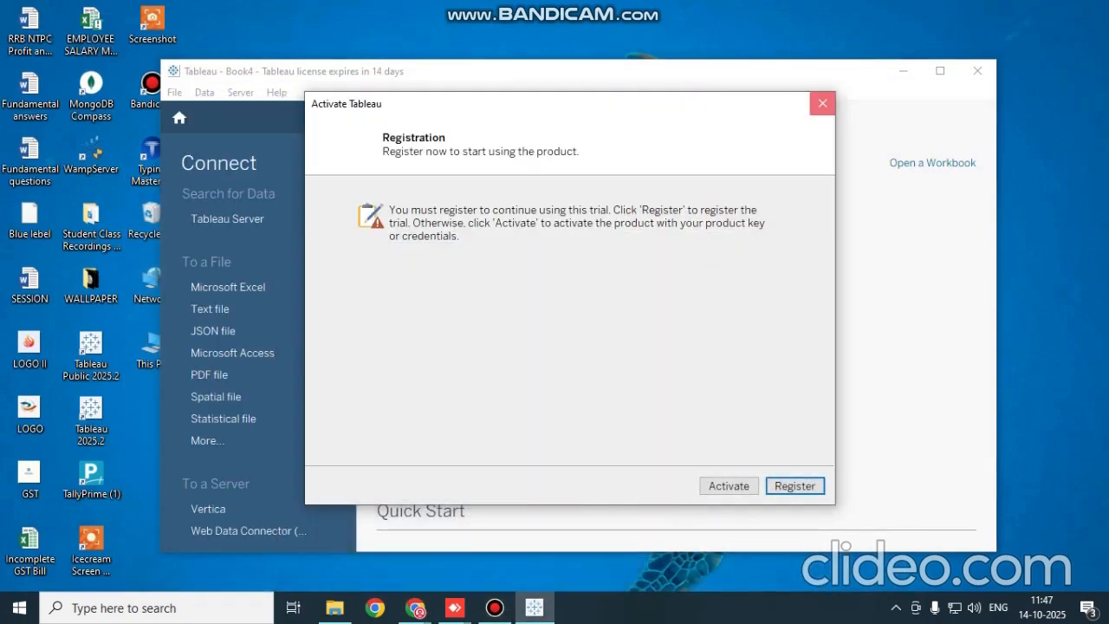
left_click(822, 103)
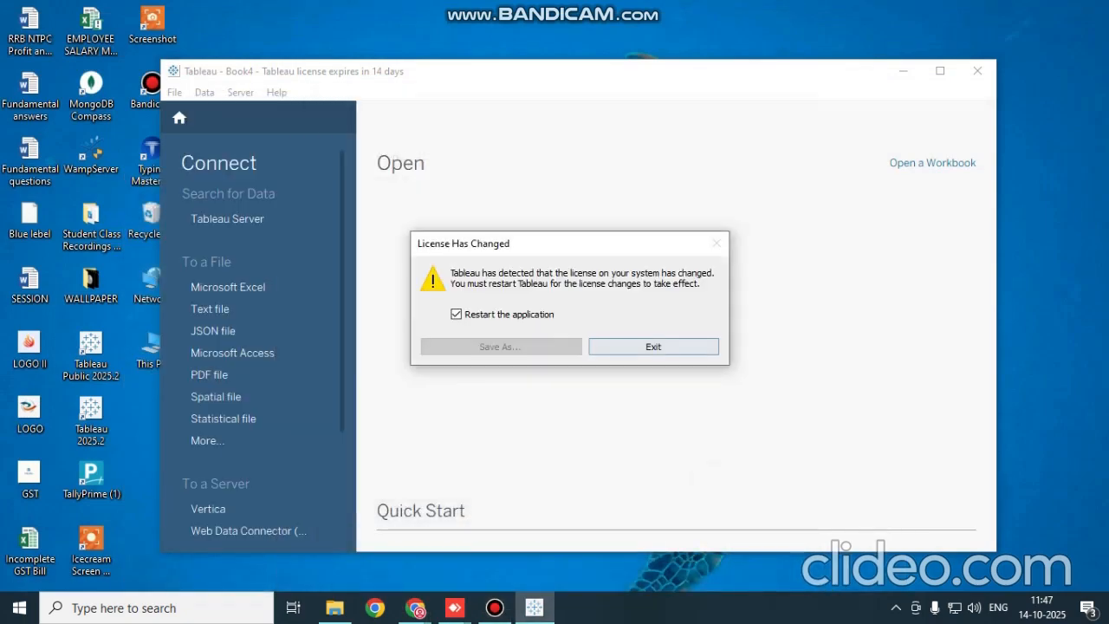
left_click(653, 346)
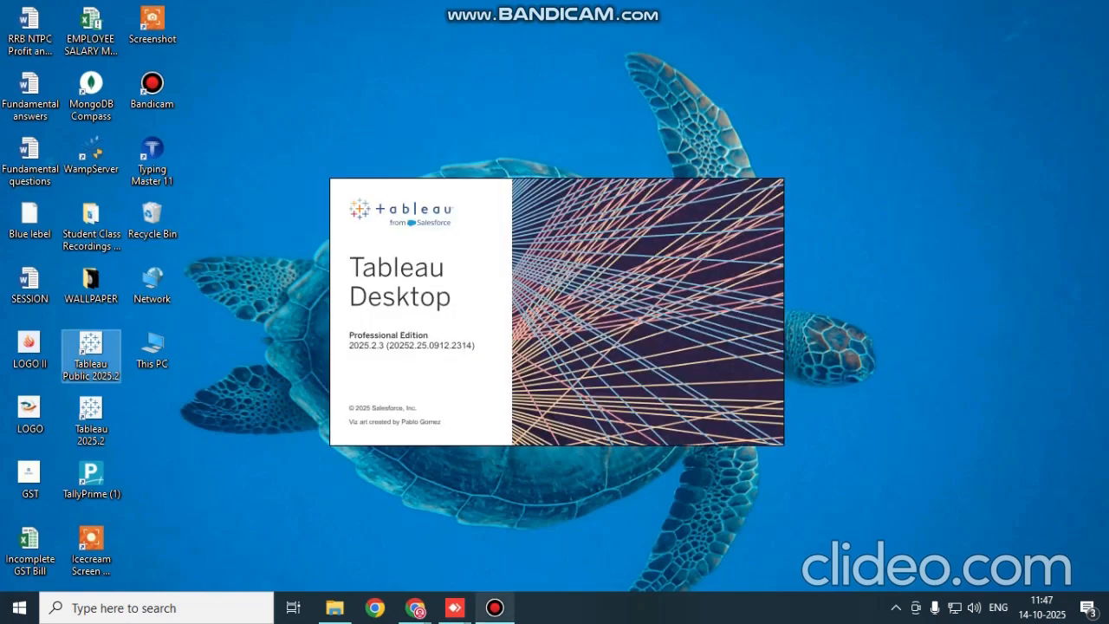
Launch Tableau Public 2025.2 from the desktop and close the Tableau trial window that covers it
left_click(494, 607)
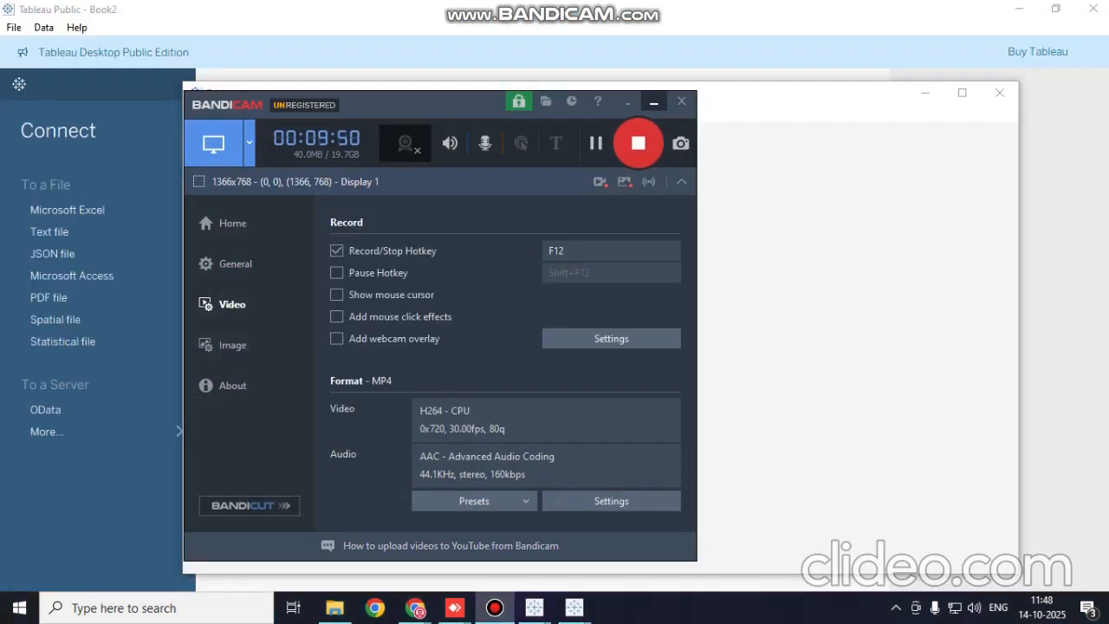
left_click(654, 102)
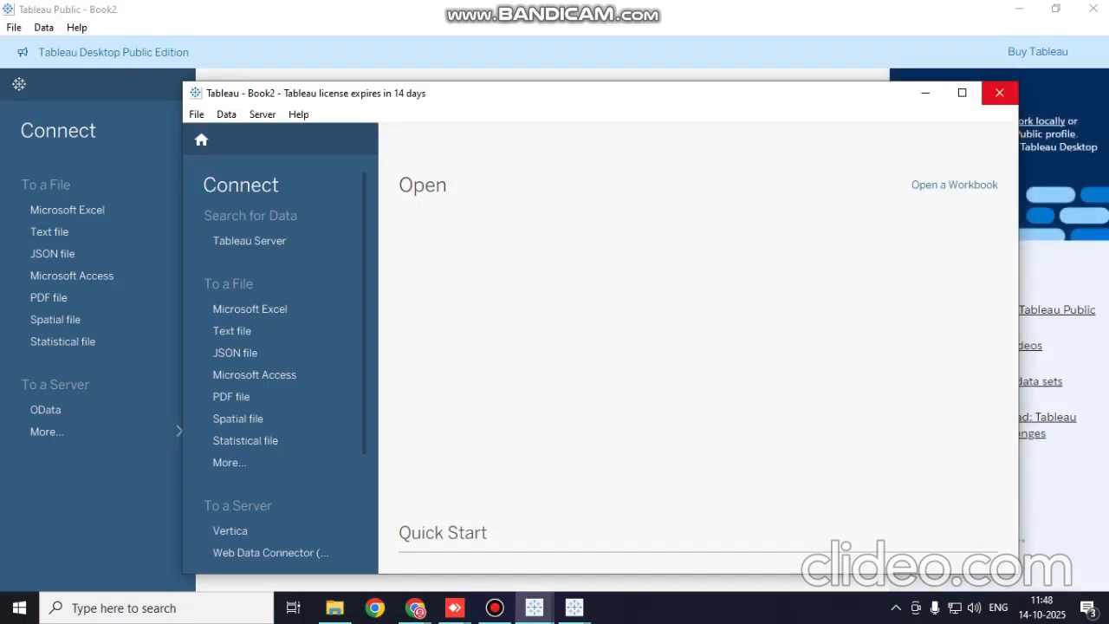
left_click(999, 92)
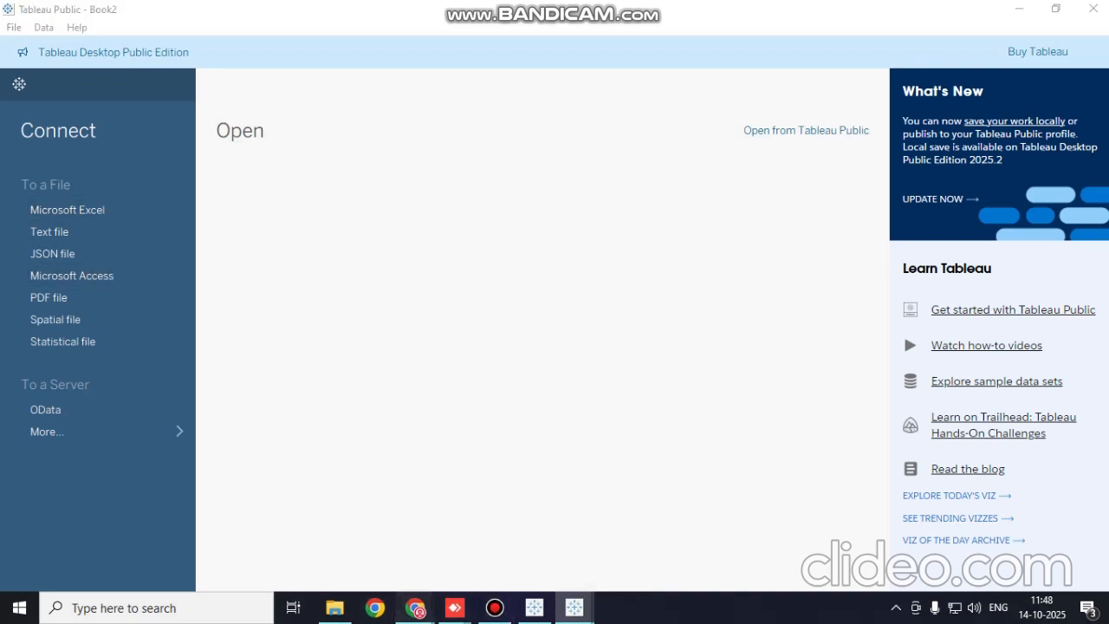
Switch to Chrome and search Google in a new tab for "financial sample excel workbook for power bi"
mouse_move(416, 607)
left_click(589, 533)
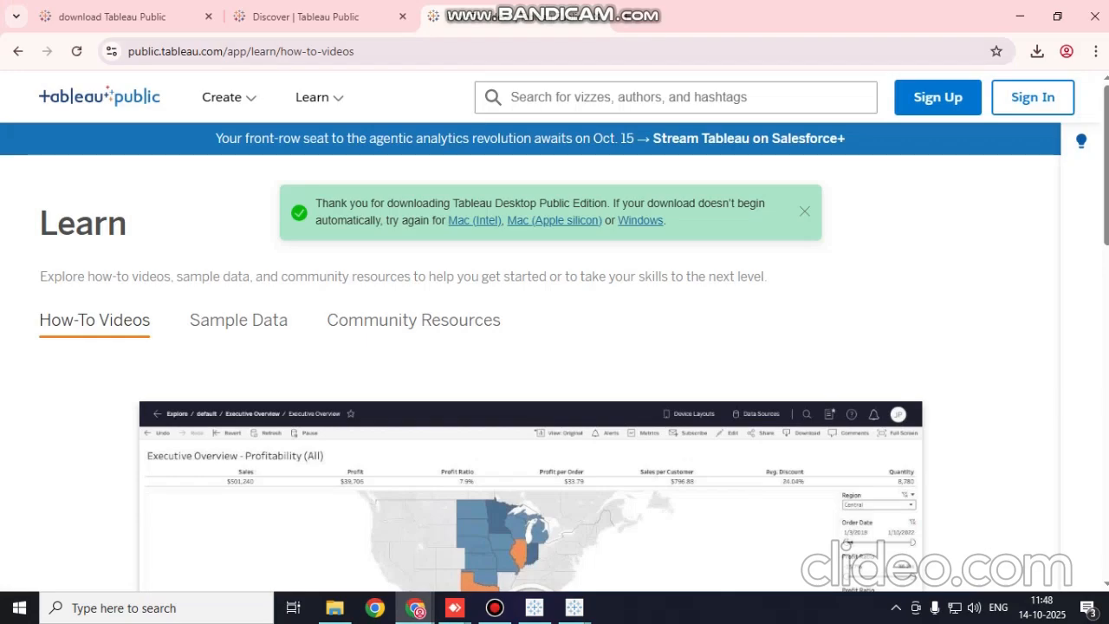
left_click(626, 17)
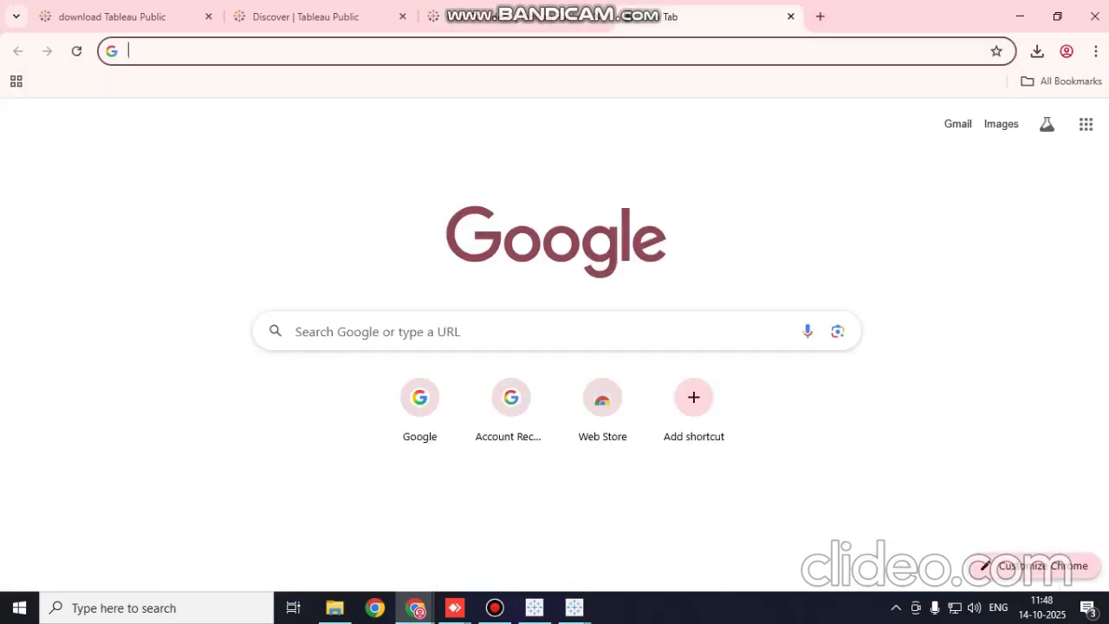
left_click(519, 331)
type("fi")
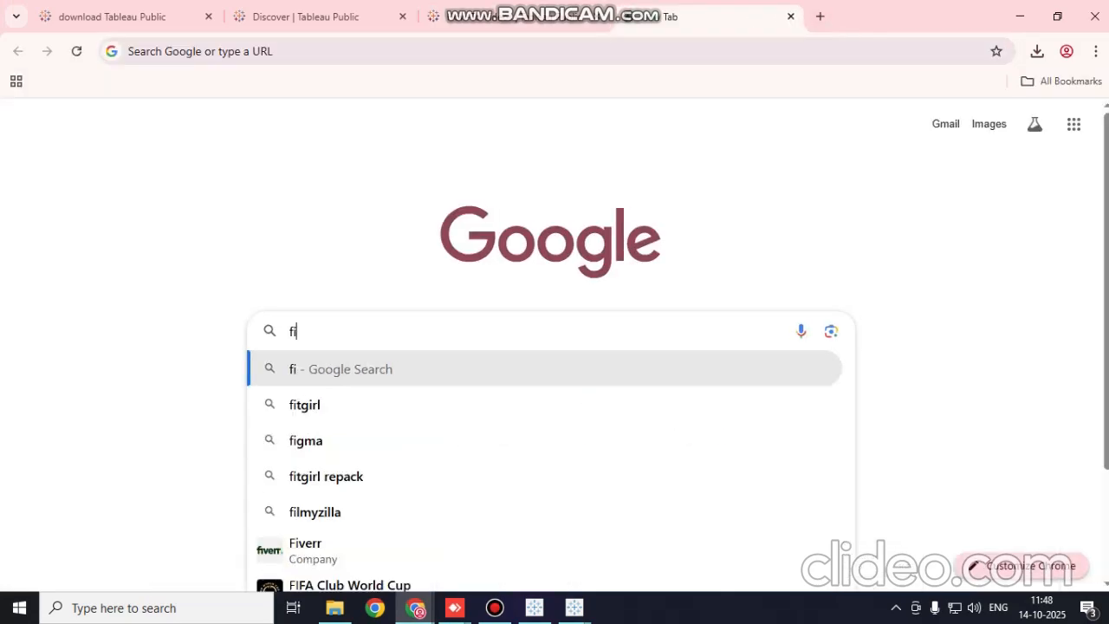
type("nancial")
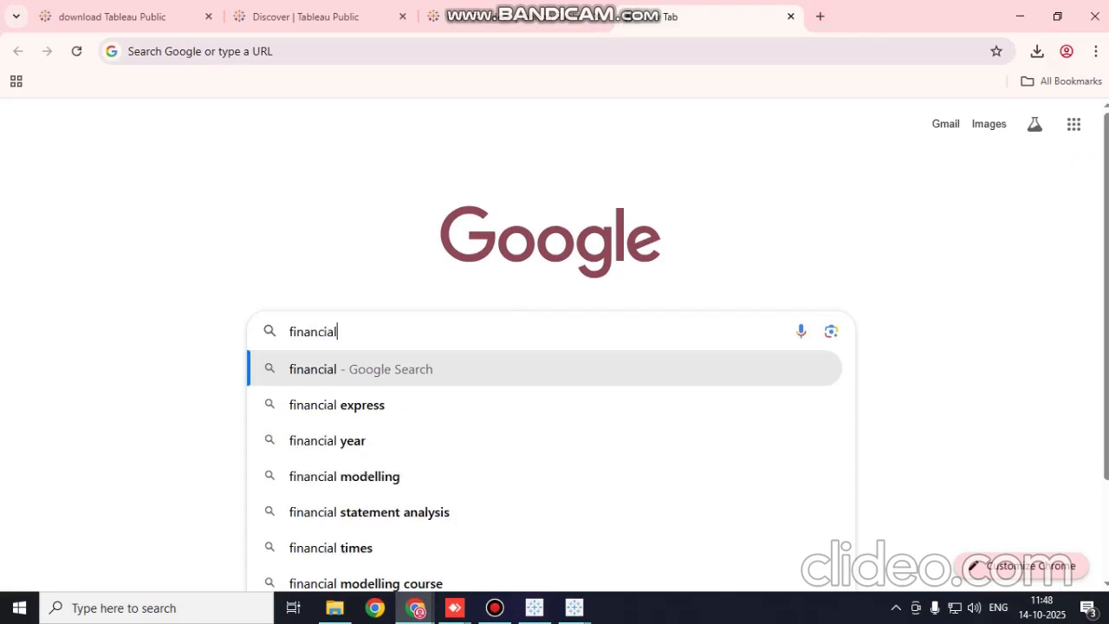
type(" sample excel")
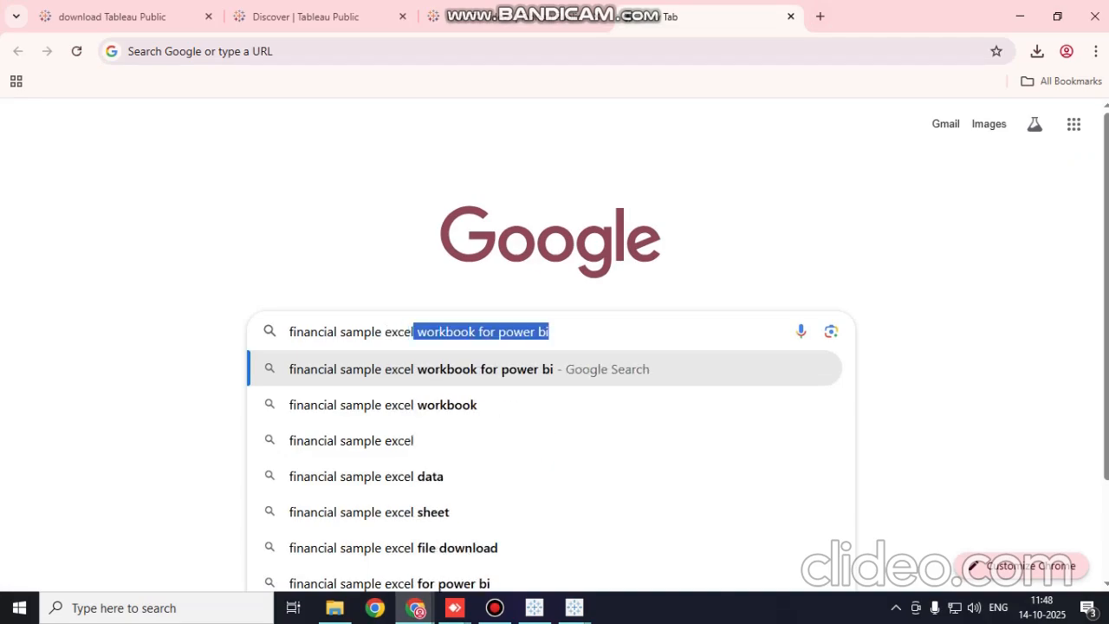
key("Return")
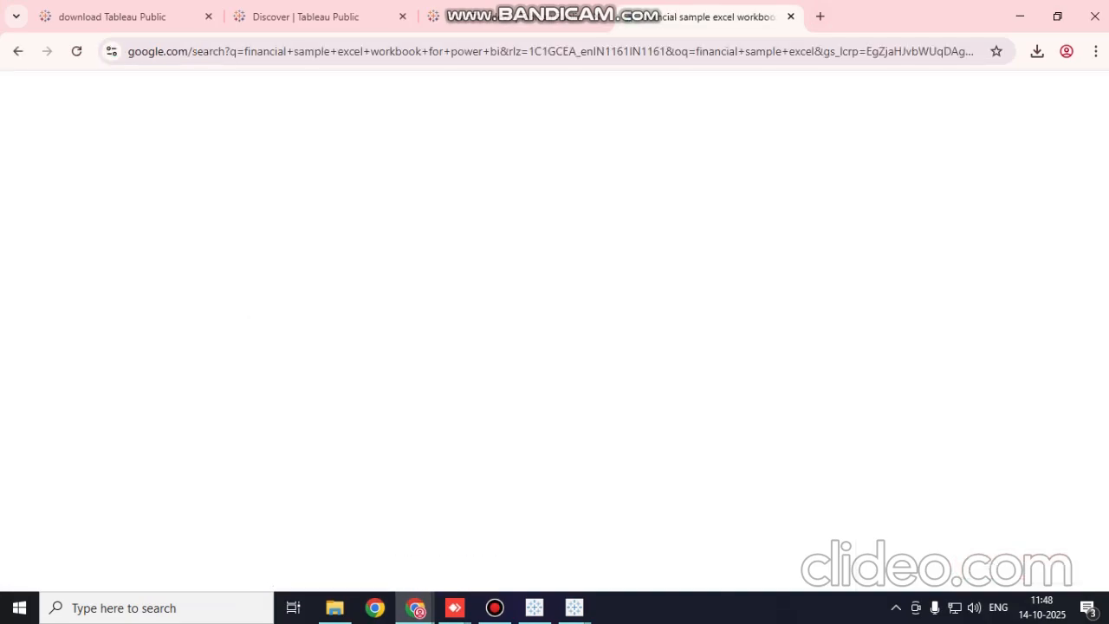
Open the Microsoft Learn article on the Financial Sample workbook and download Financial Sample.xlsx directly from it
left_click(366, 248)
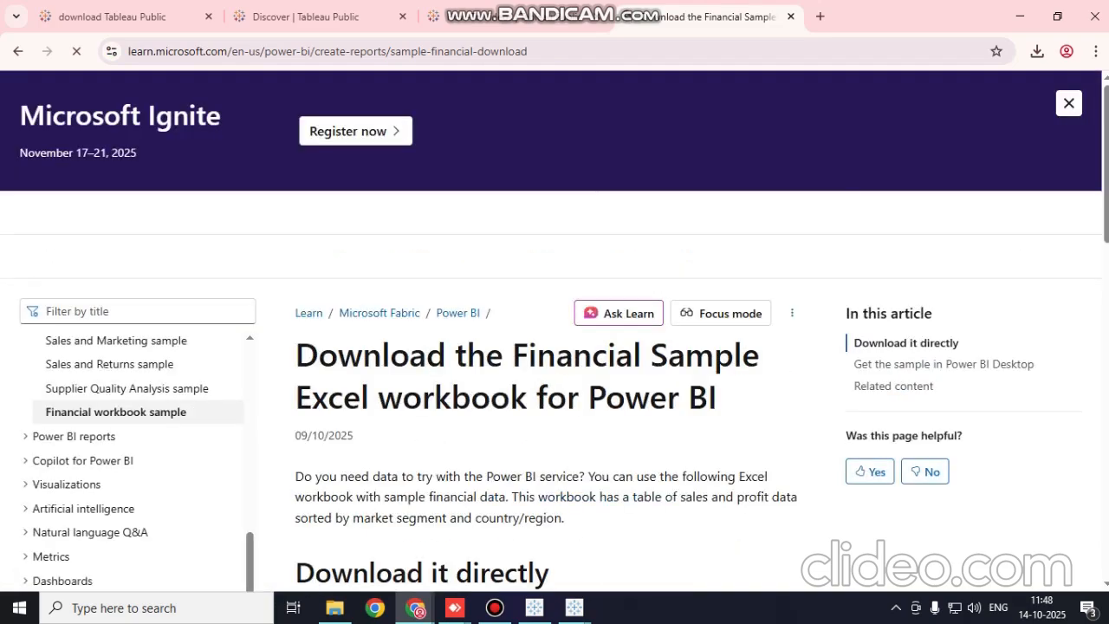
scroll(555, 329, "down", 2)
scroll(563, 288, "down", 2)
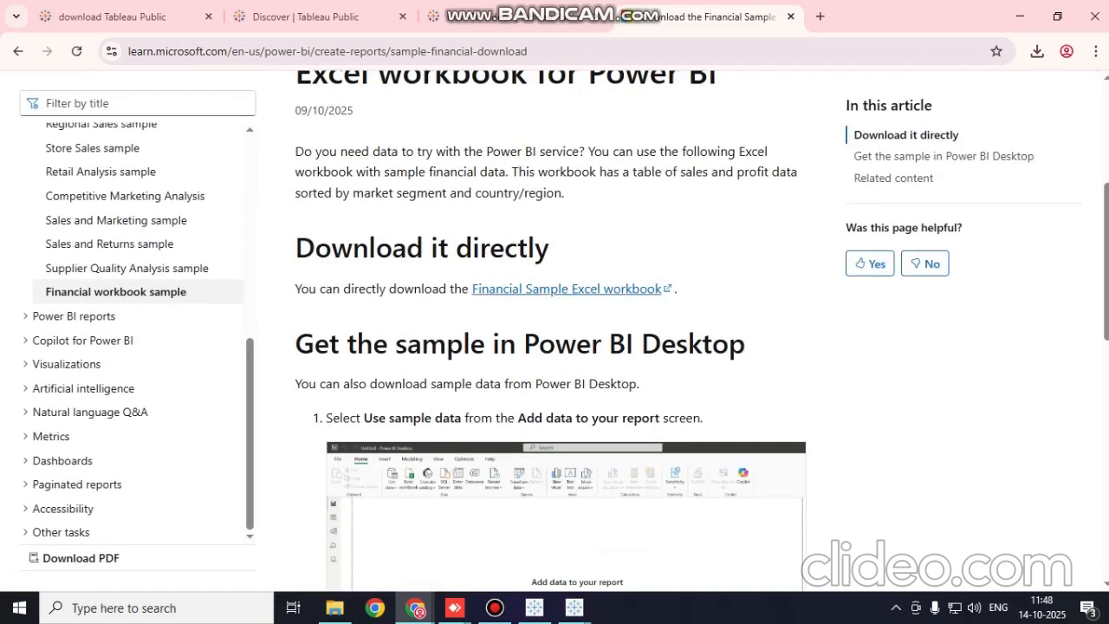
left_click(566, 288)
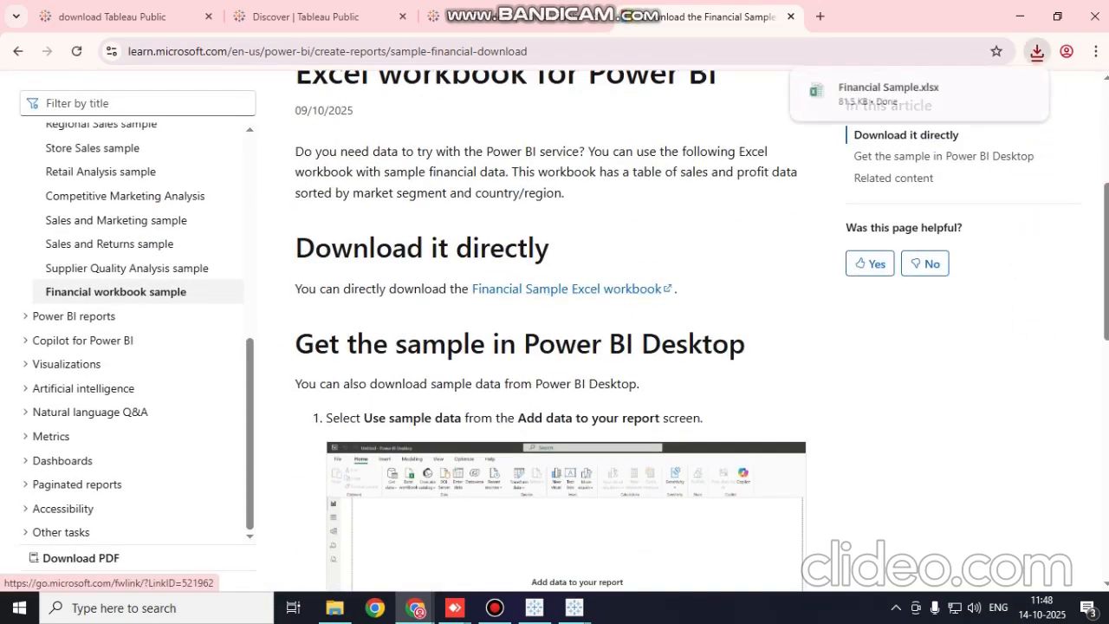
Switch to the Tableau Public Book1 window and dismiss the maintenance update offer
left_click(573, 607)
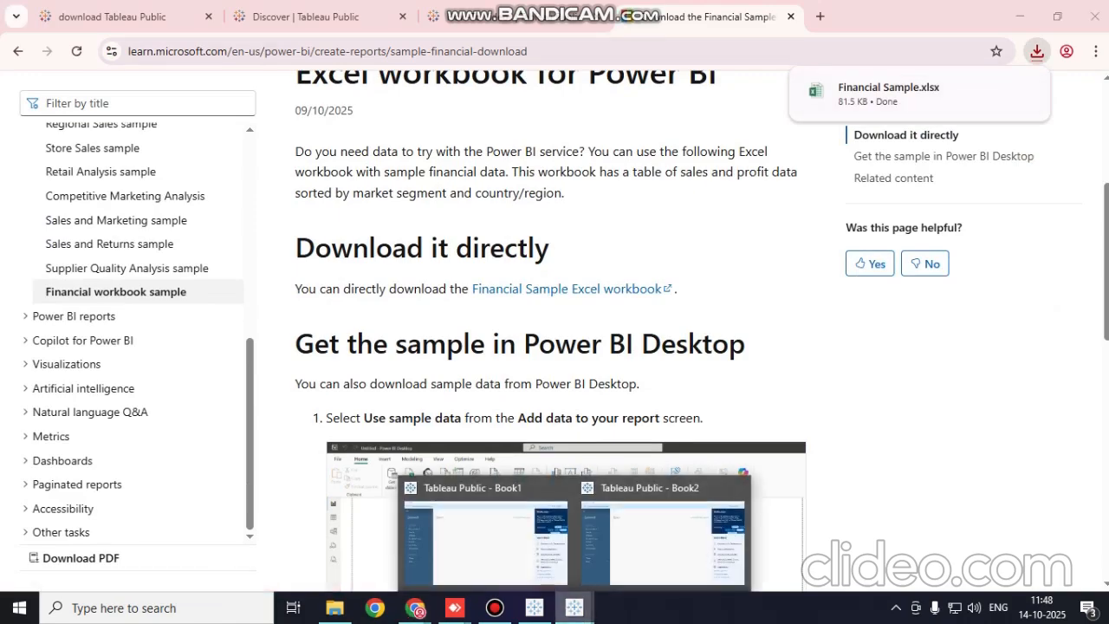
left_click(485, 533)
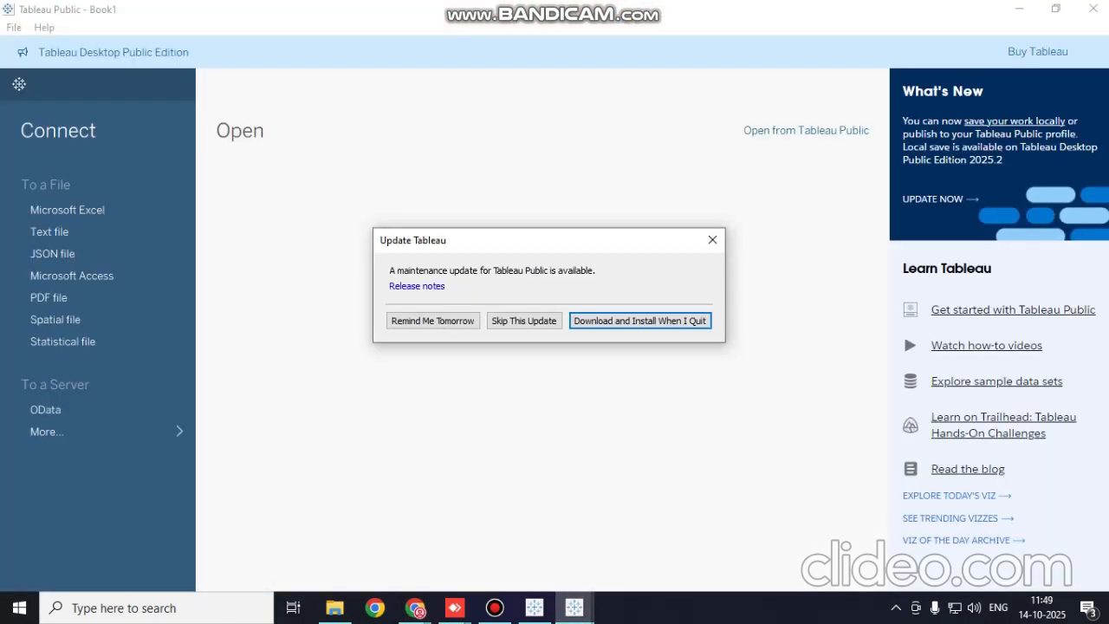
left_click(712, 239)
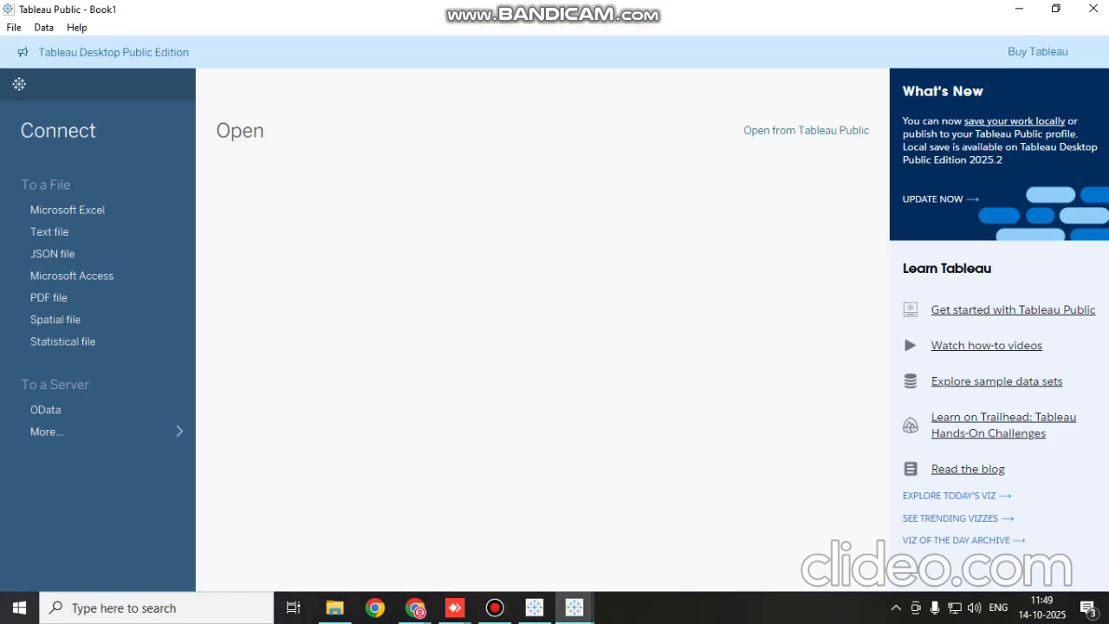
Connect to the Financial Sample Excel workbook in the Downloads folder
left_click(67, 210)
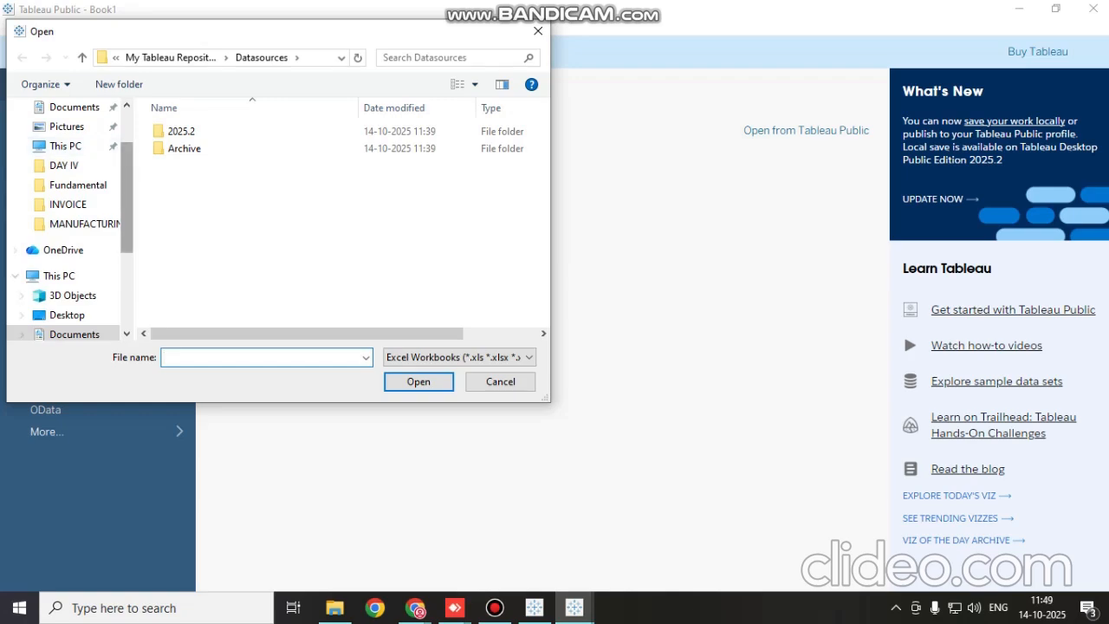
scroll(127, 199, "up", 2)
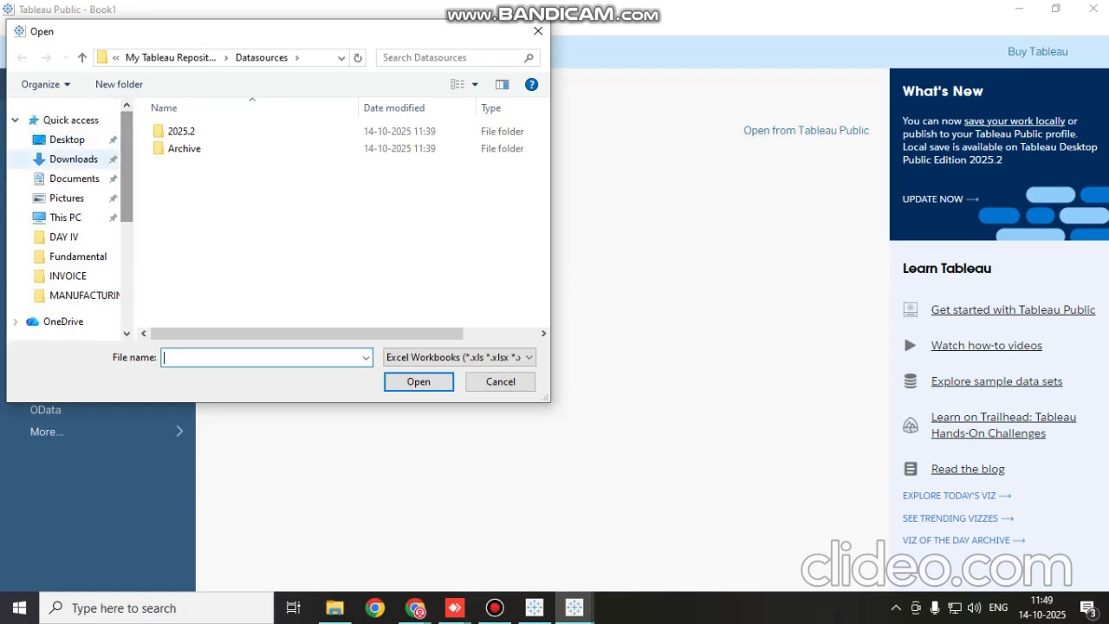
left_click(74, 159)
left_click(191, 173)
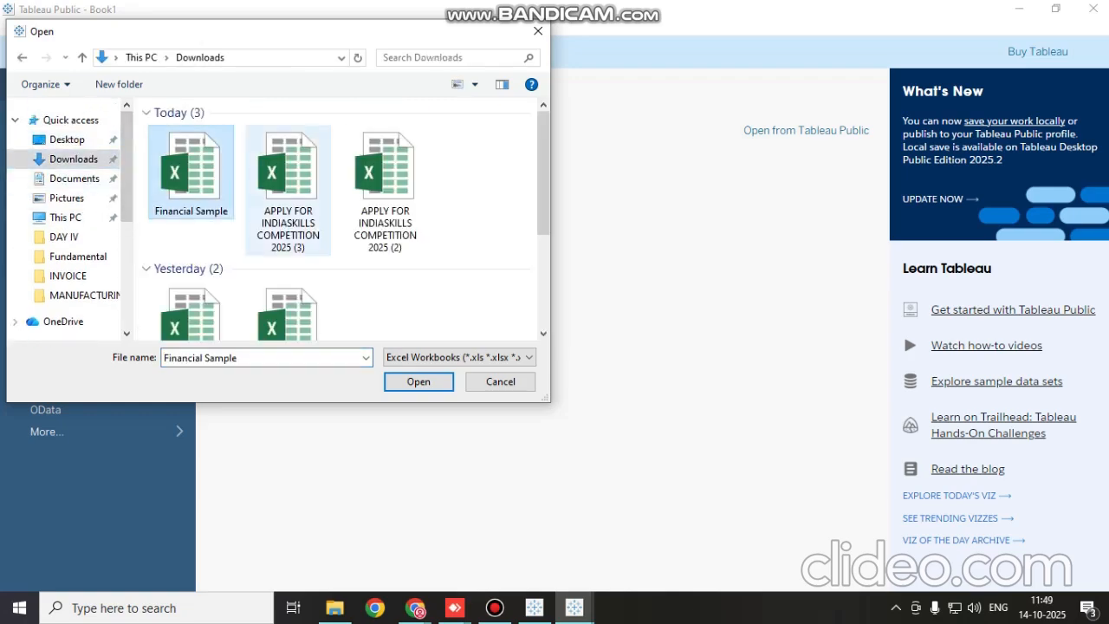
left_click(418, 381)
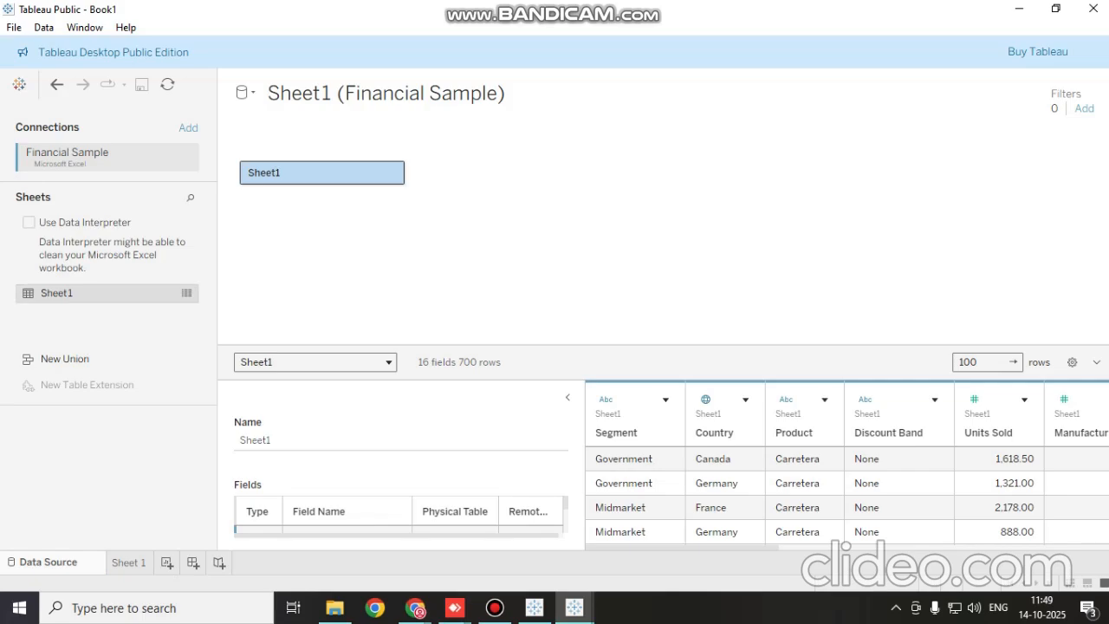
Add a second copy of Sheet1 to the data source canvas and remove that duplicate table
double_click(57, 293)
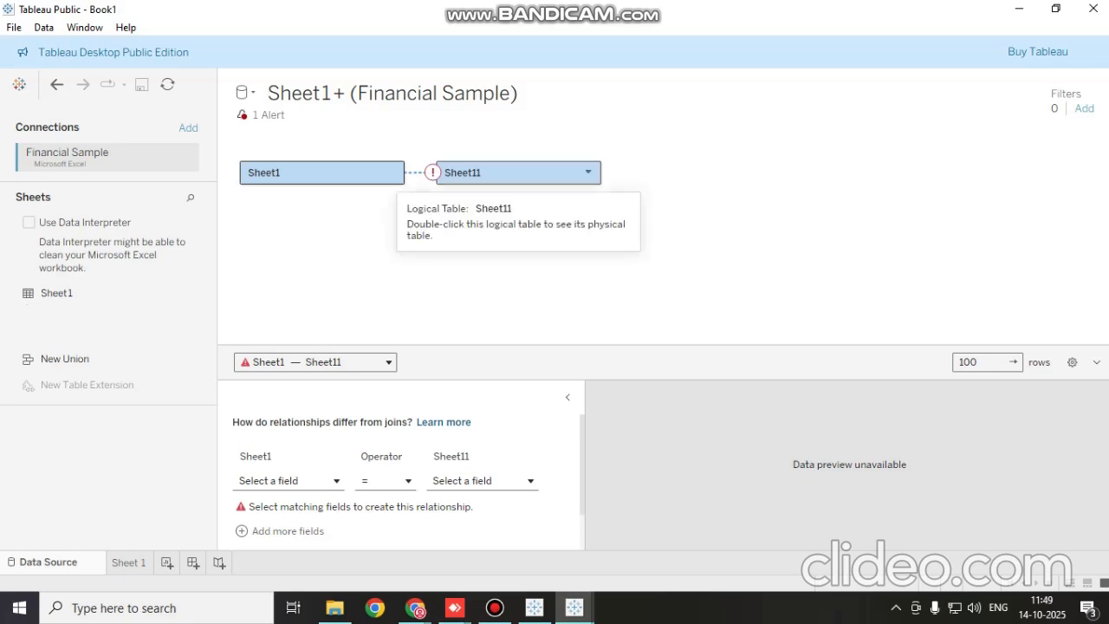
left_click(518, 172)
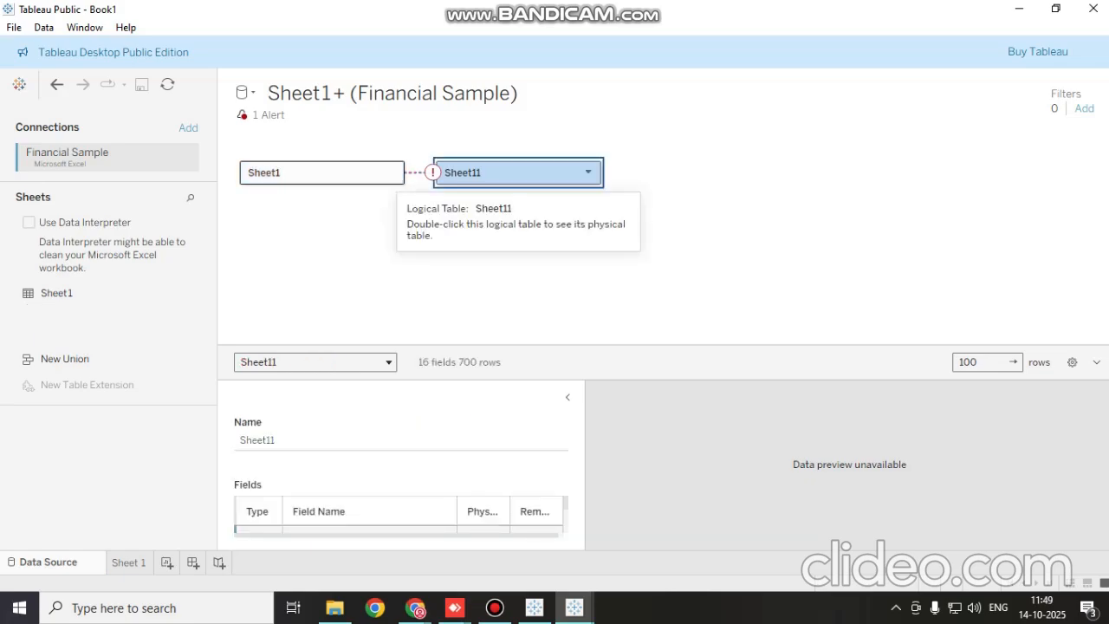
left_click(588, 172)
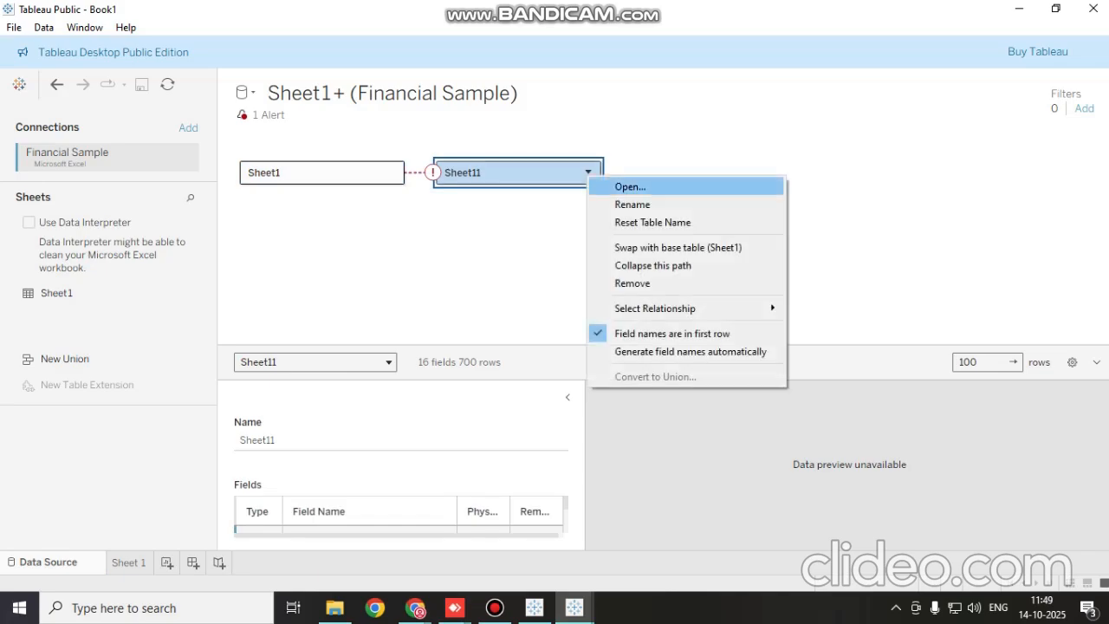
left_click(632, 283)
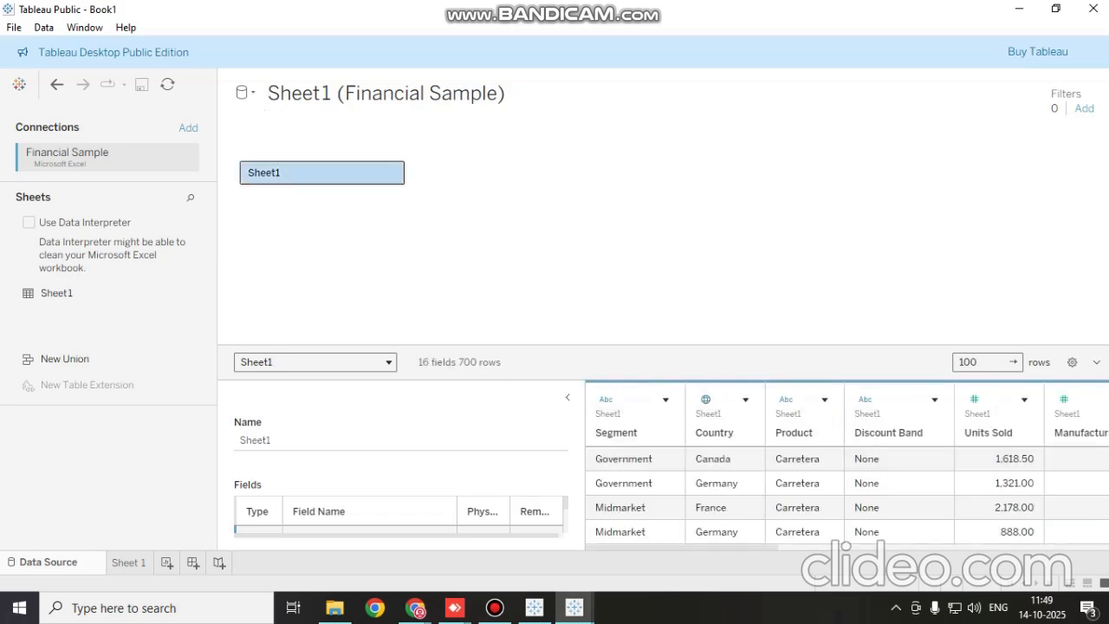
Widen the data preview grid, then create a new dashboard and place the empty Sheet 1 on it
left_click_drag(585, 468, 486, 468)
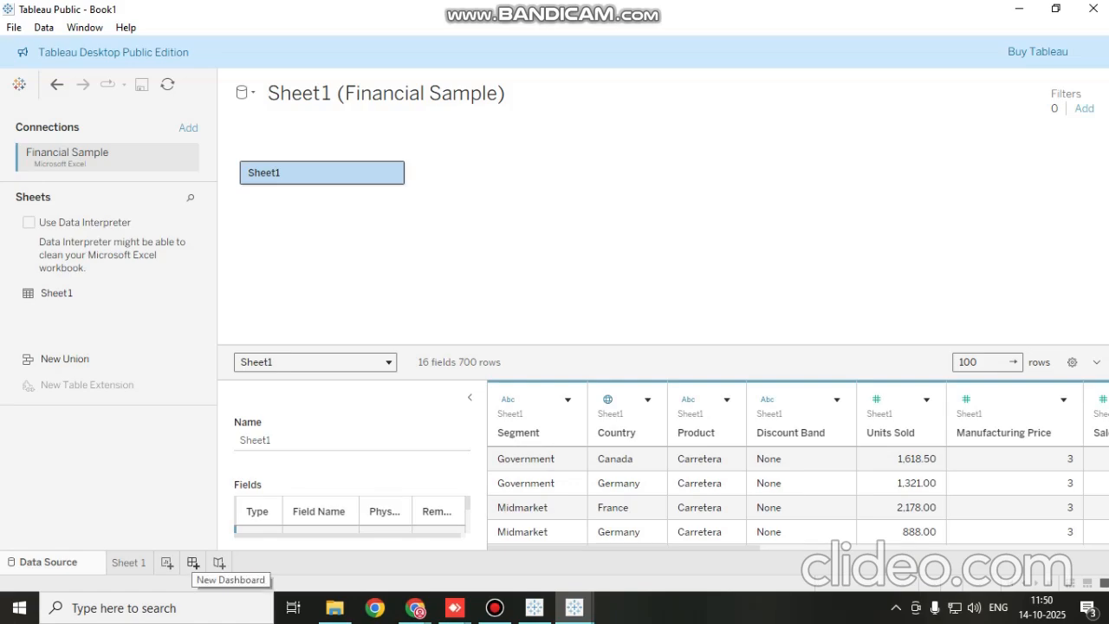
left_click(193, 563)
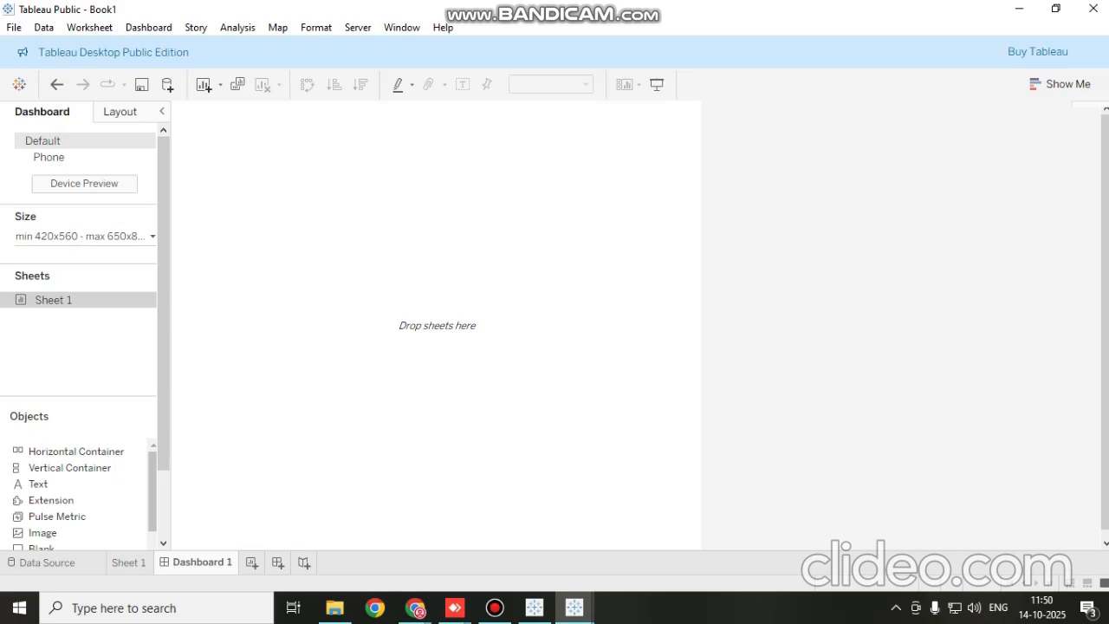
left_click_drag(53, 300, 437, 325)
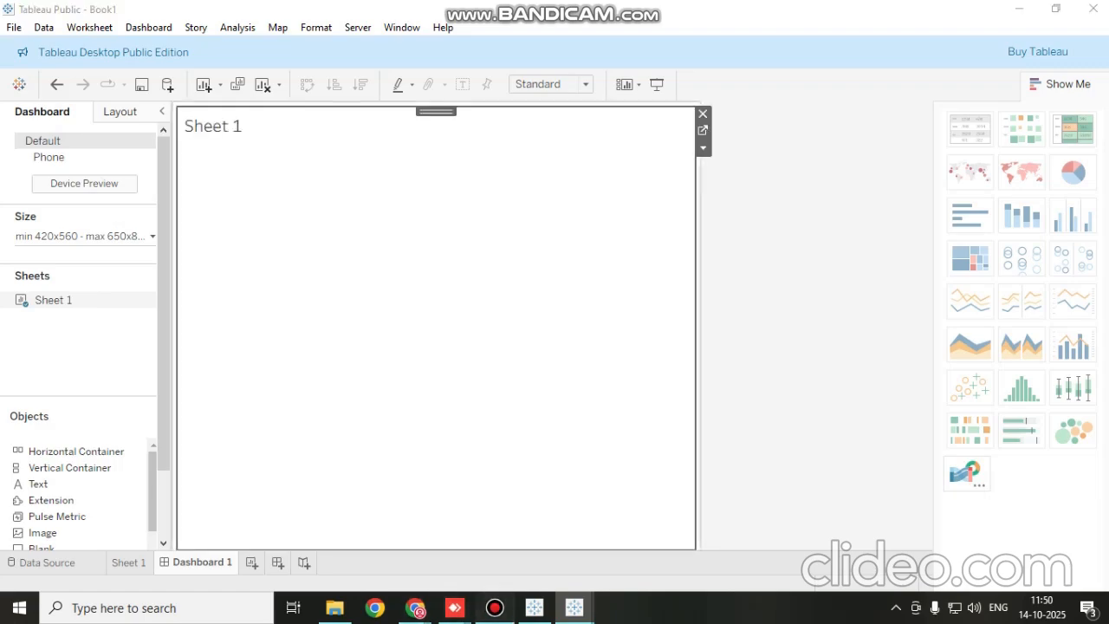
left_click(494, 607)
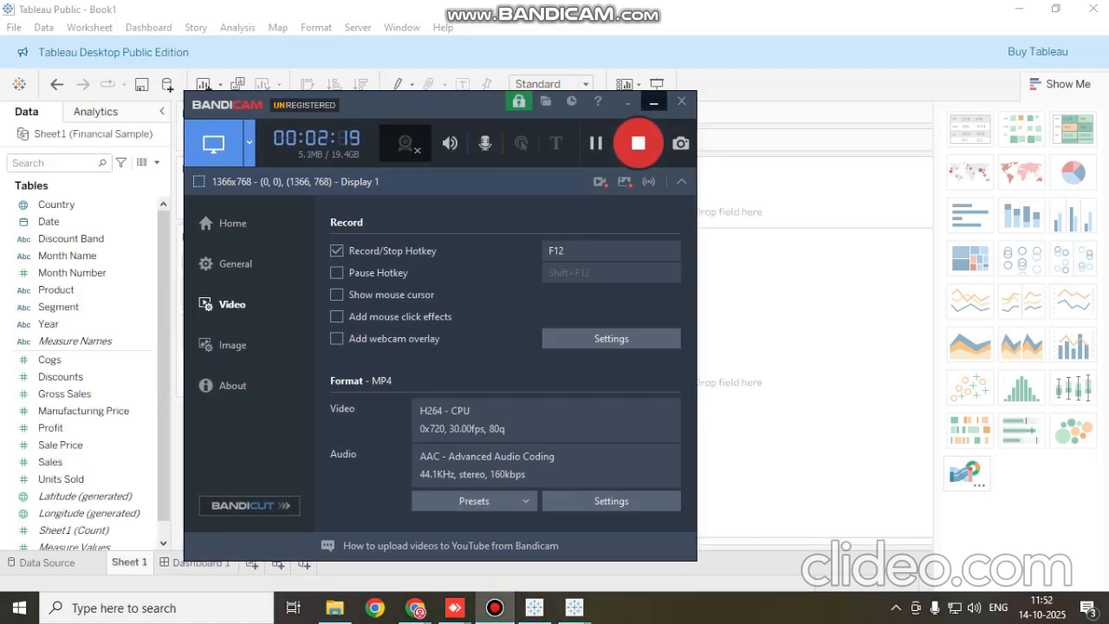
left_click(653, 102)
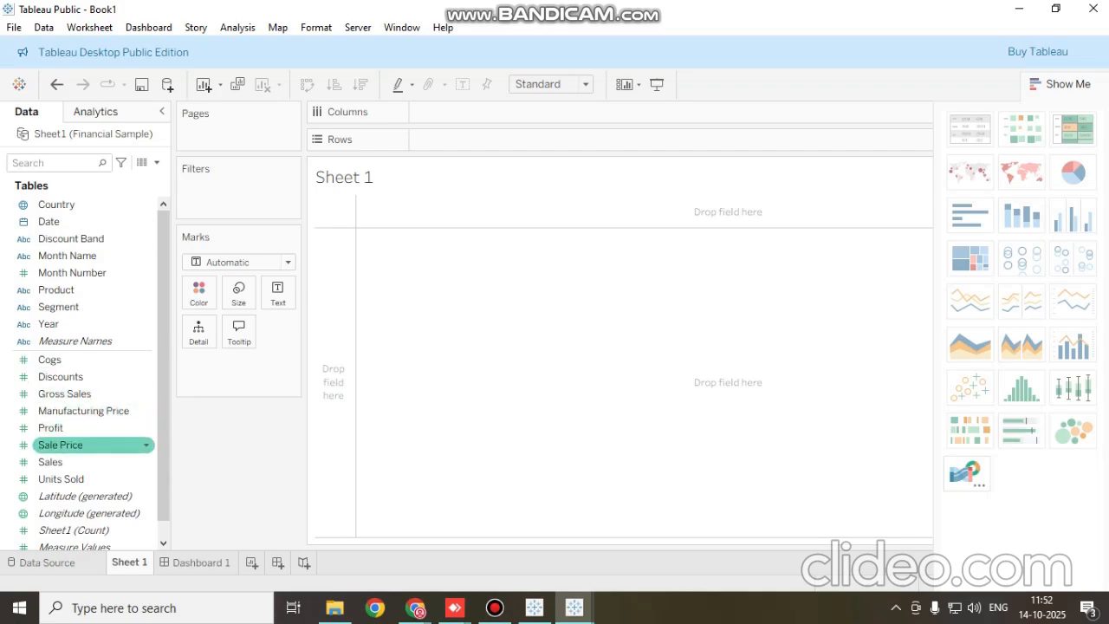
In Sheet 1, put Sale Price on Columns and Product on Rows, and convert the view to a highlight table after trying a pie chart
left_click_drag(78, 444, 454, 111)
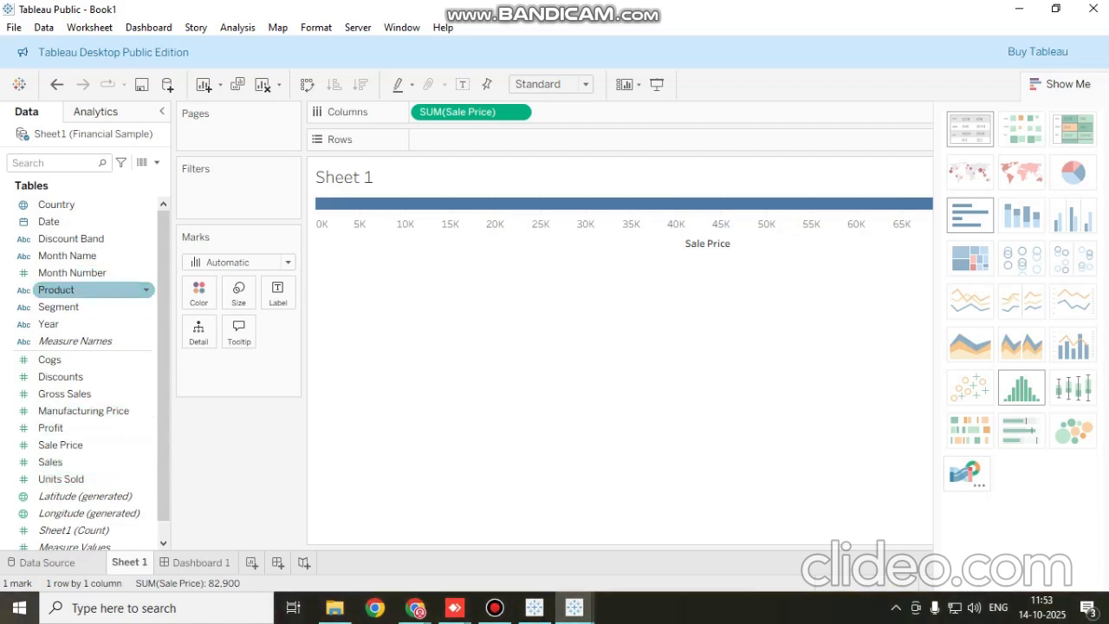
left_click_drag(57, 289, 420, 141)
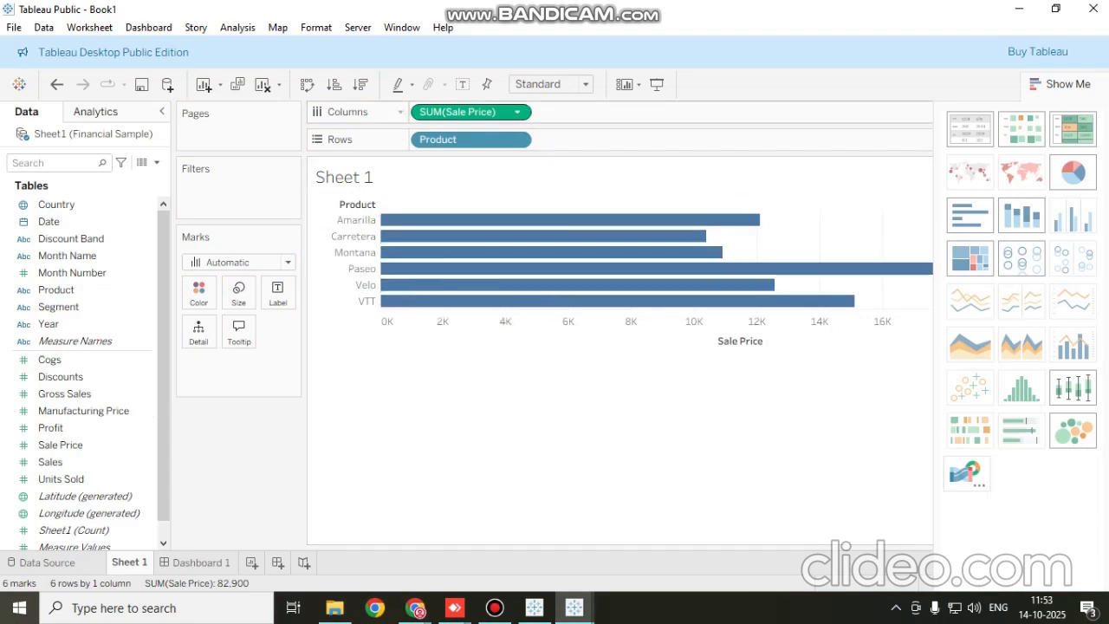
mouse_move(467, 139)
left_mouse_down()
mouse_move(519, 136)
mouse_move(576, 104)
mouse_move(613, 116)
mouse_move(428, 111)
mouse_move(437, 136)
mouse_move(468, 139)
left_mouse_up()
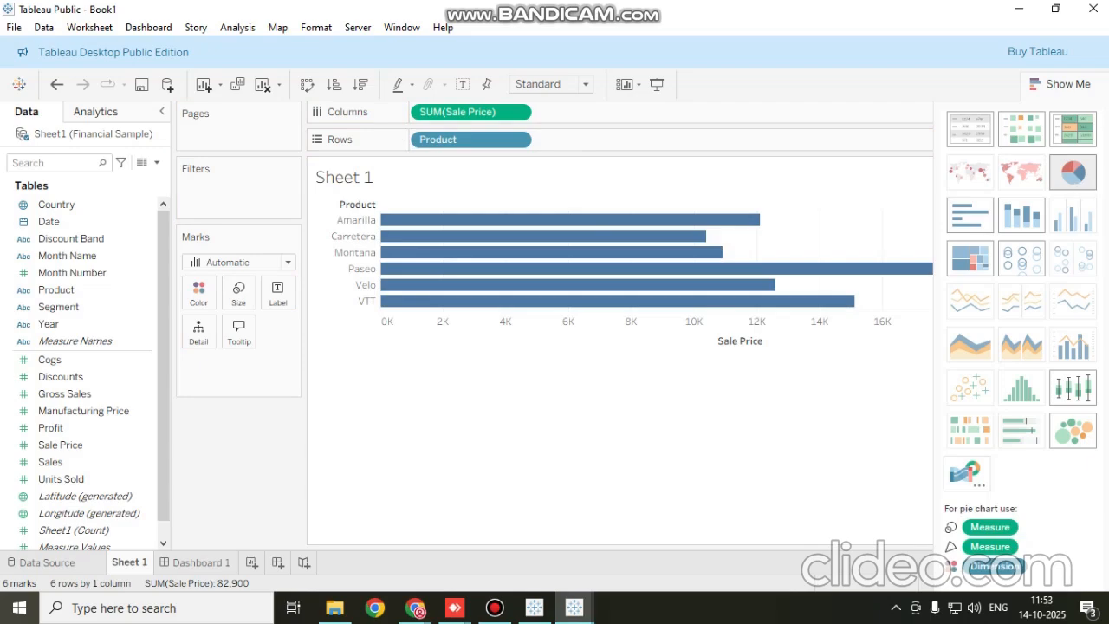
left_click(1072, 171)
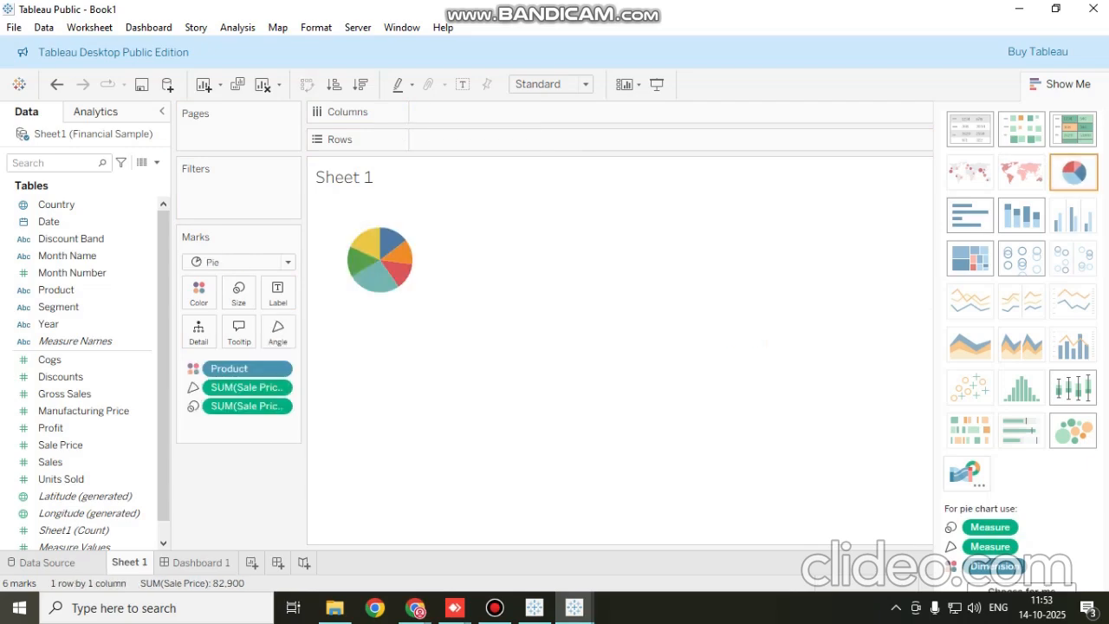
left_click(1073, 129)
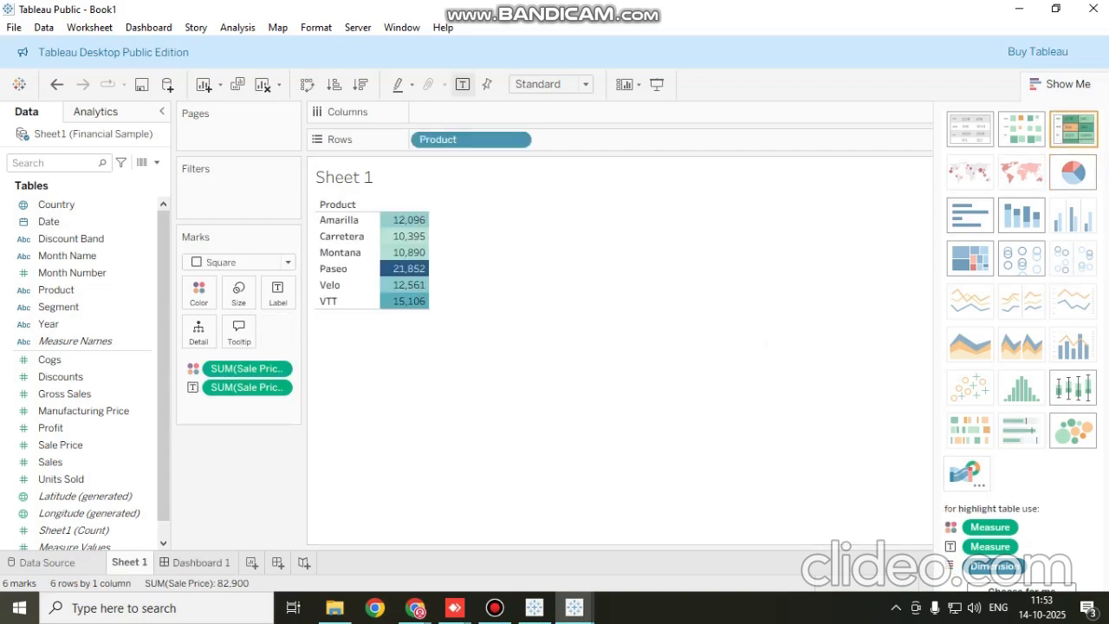
Place the Sheet 1 highlight table on Dashboard 1 and show its caption
left_click(200, 562)
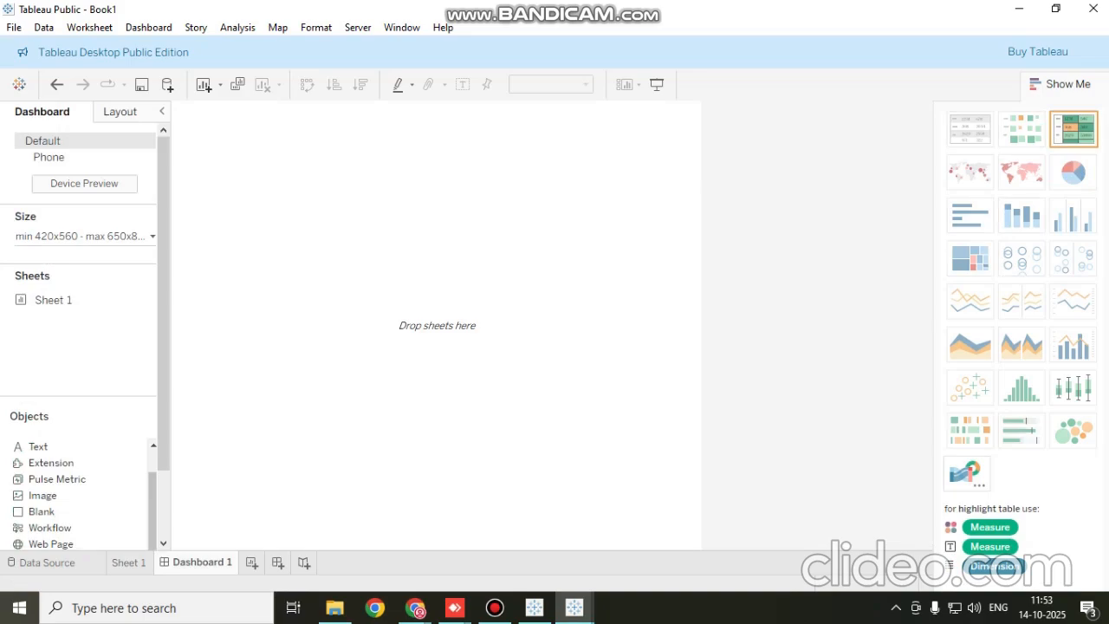
mouse_move(54, 300)
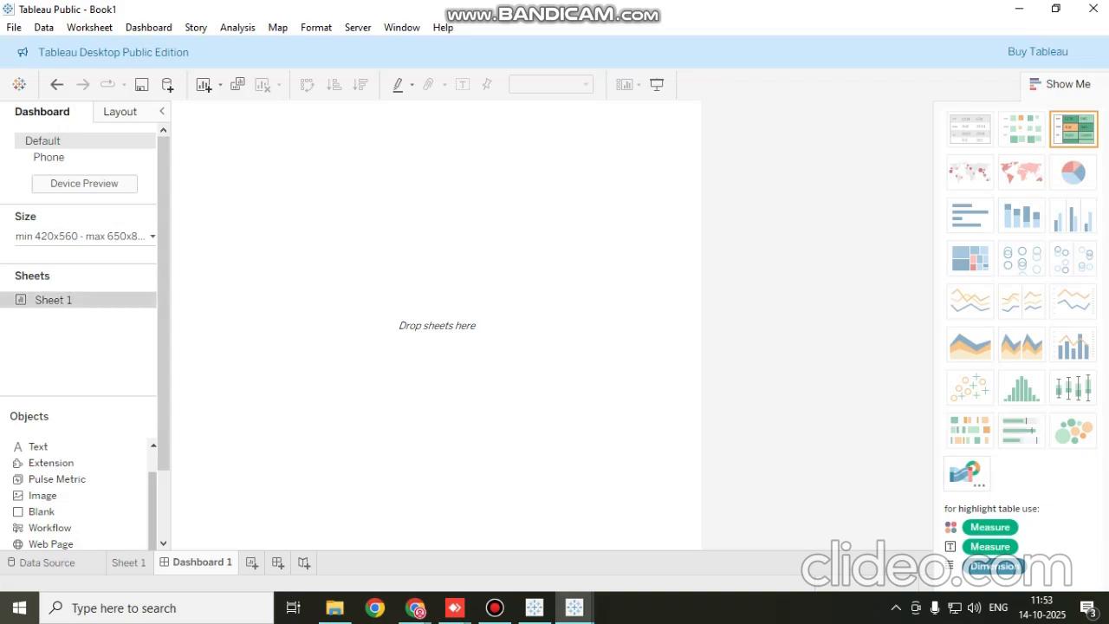
mouse_move(54, 300)
left_mouse_down()
mouse_move(104, 300)
mouse_move(290, 230)
mouse_move(293, 207)
left_mouse_up()
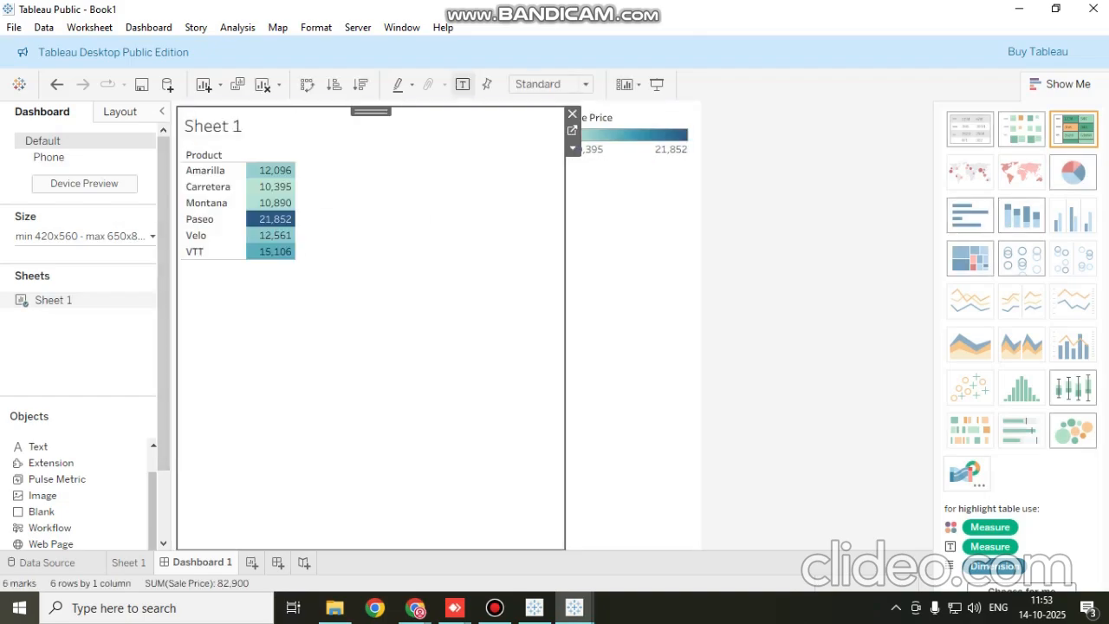
left_click(260, 187)
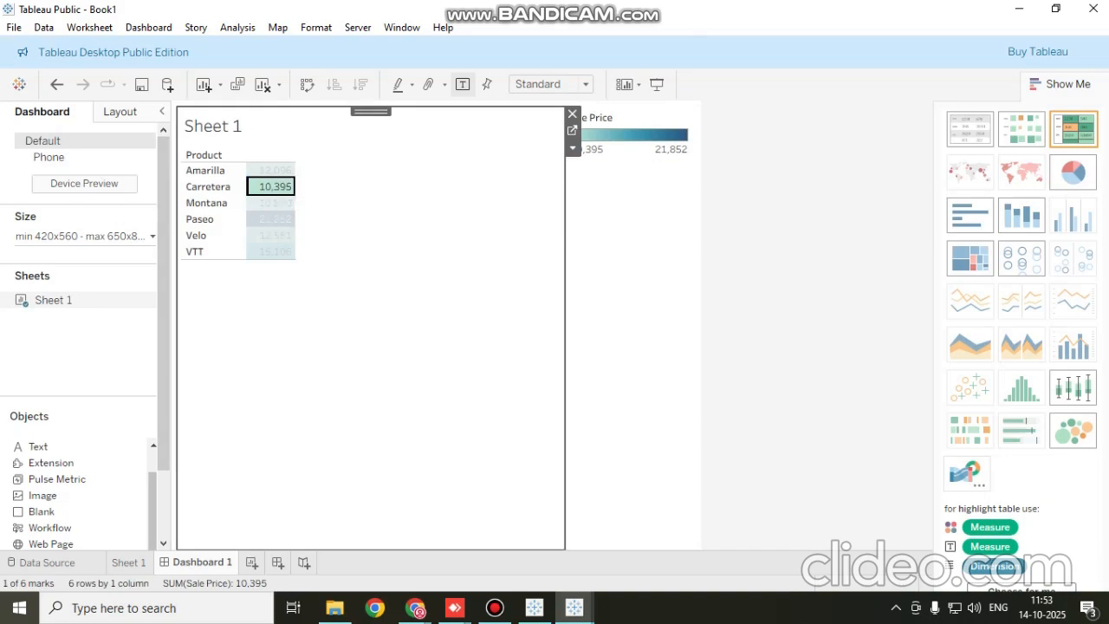
key("ctrl+z")
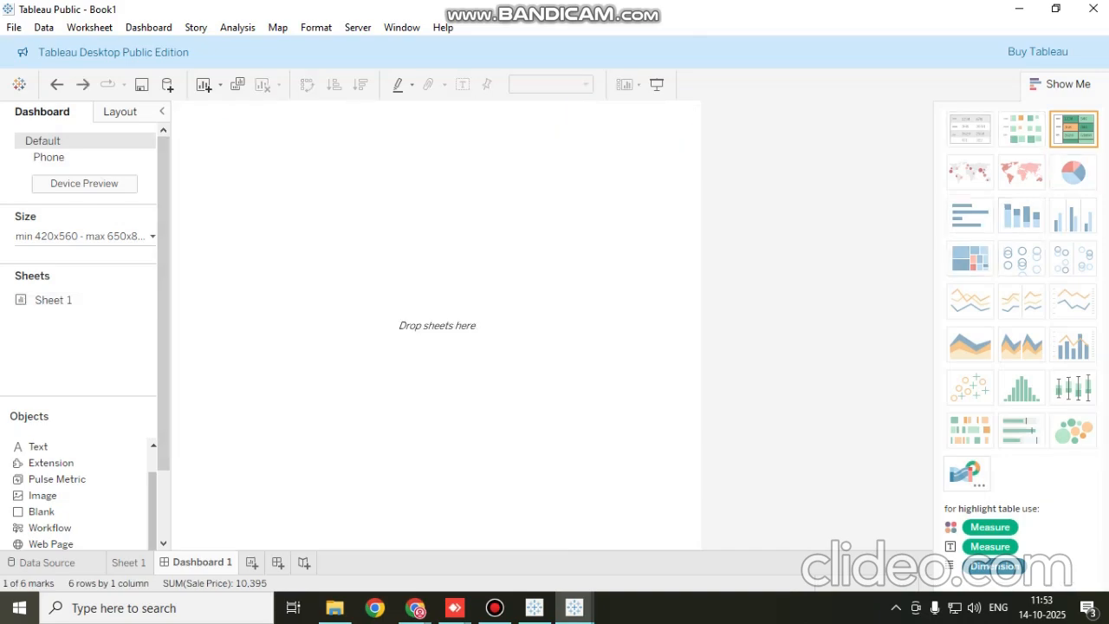
left_click_drag(53, 300, 381, 319)
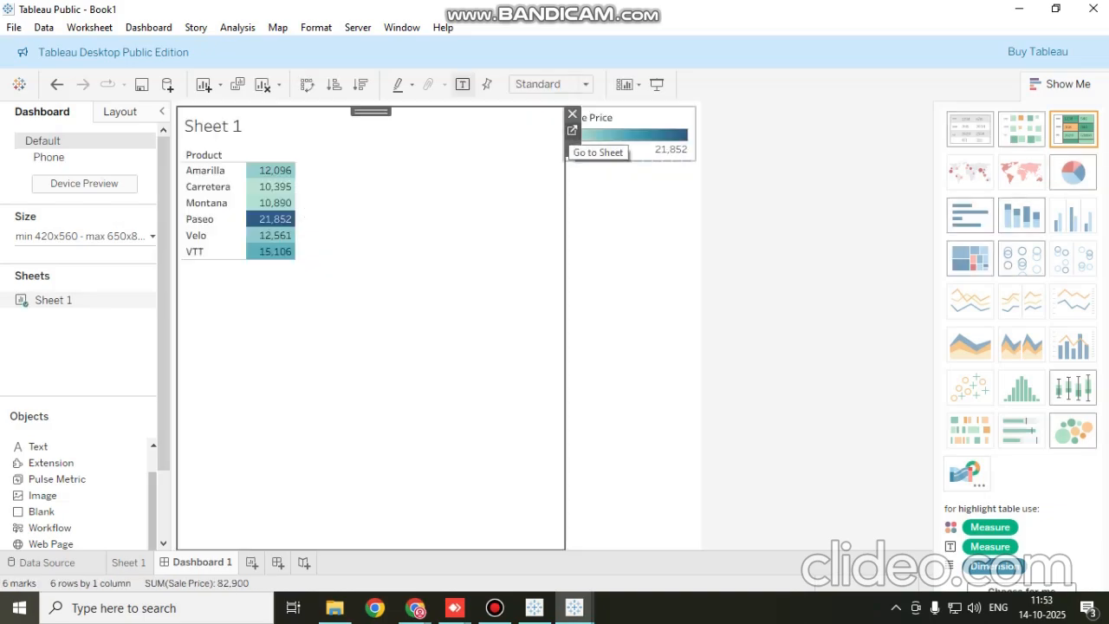
left_click(571, 148)
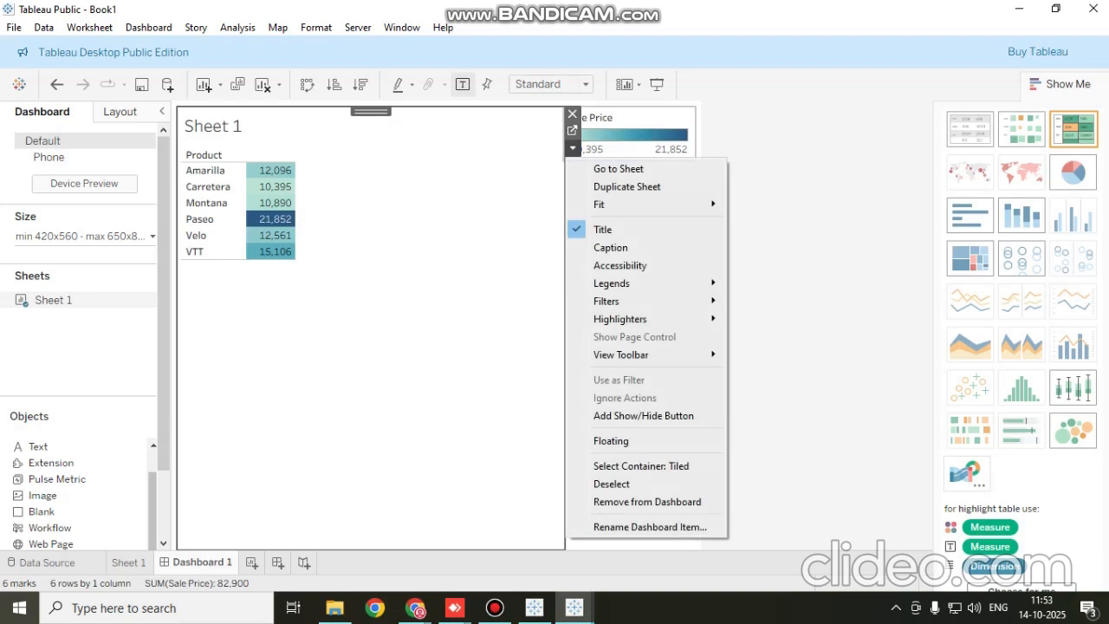
left_click(611, 247)
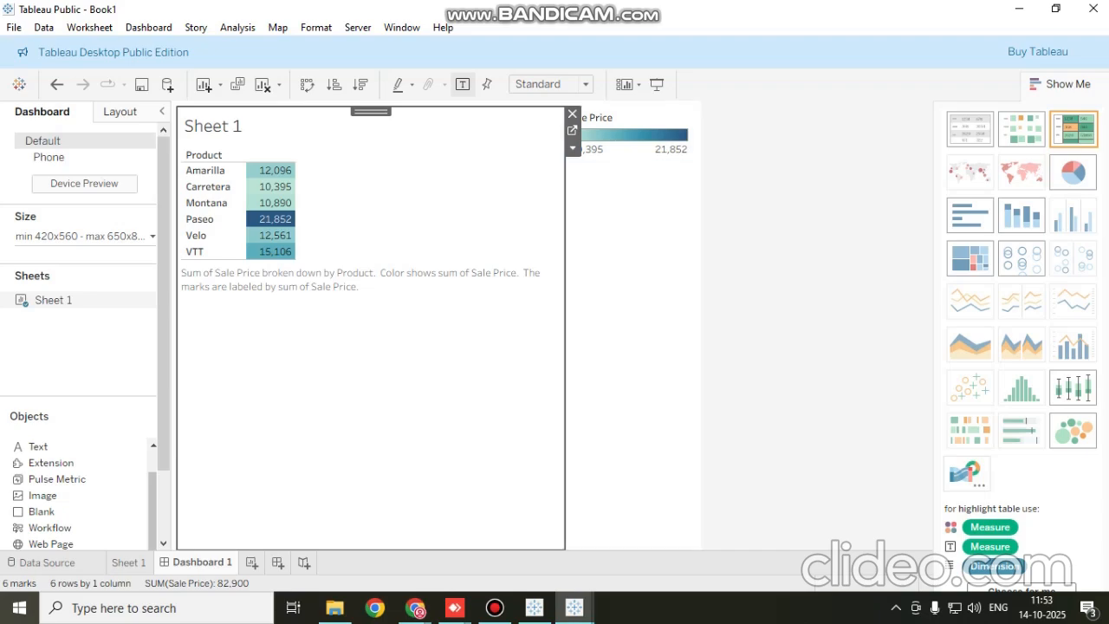
Replace the sheet's title on the dashboard with "Product vs Price"
double_click(213, 127)
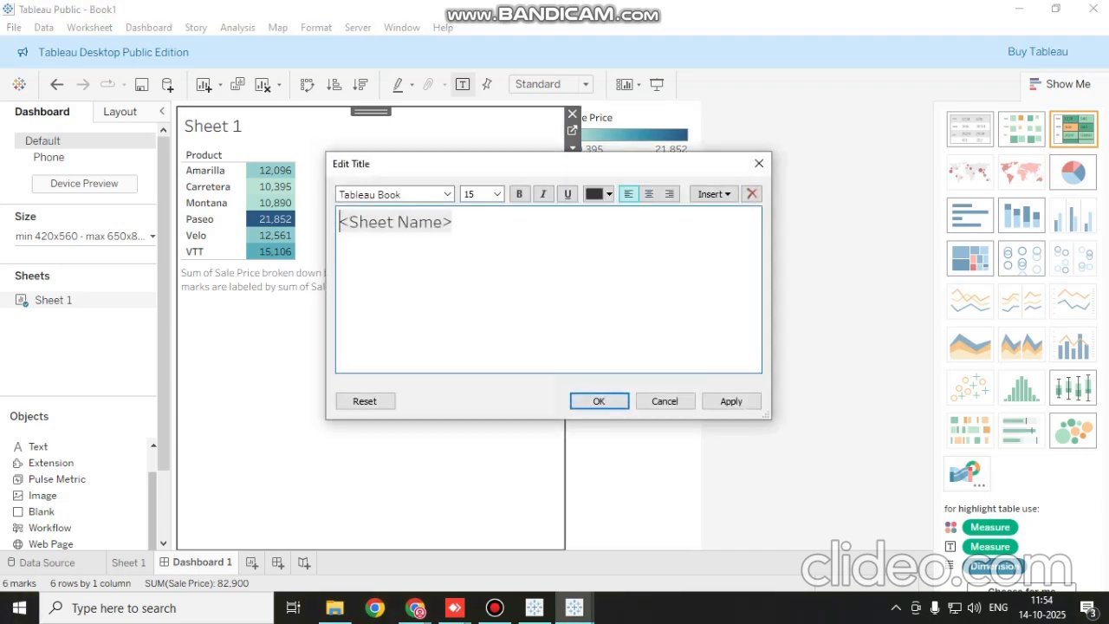
left_click(454, 223)
left_click_drag(453, 222, 348, 222)
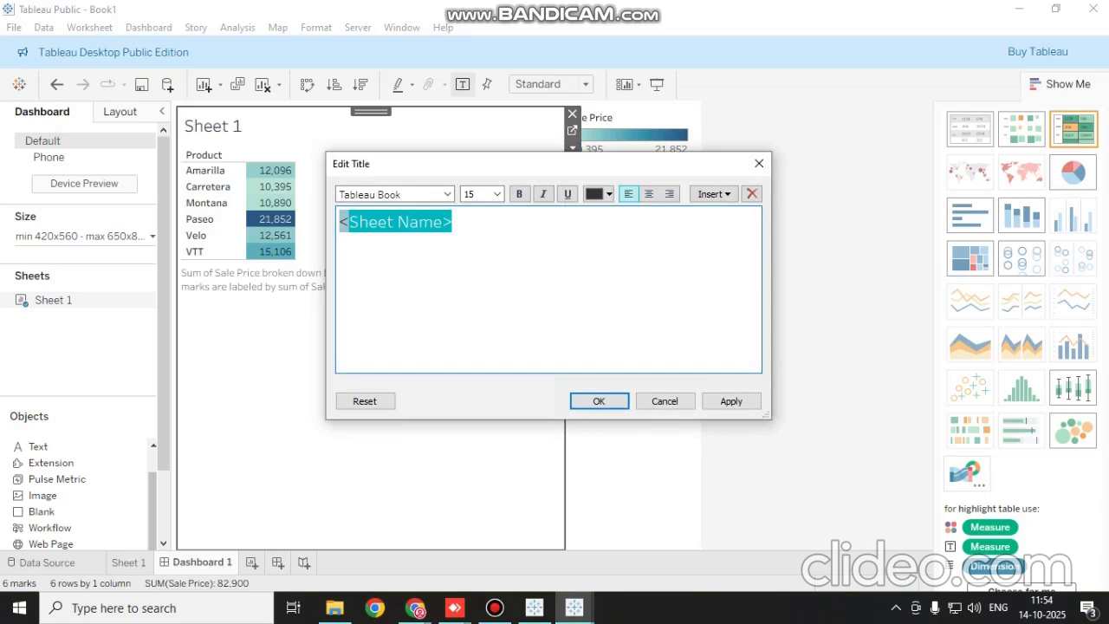
type("Prod")
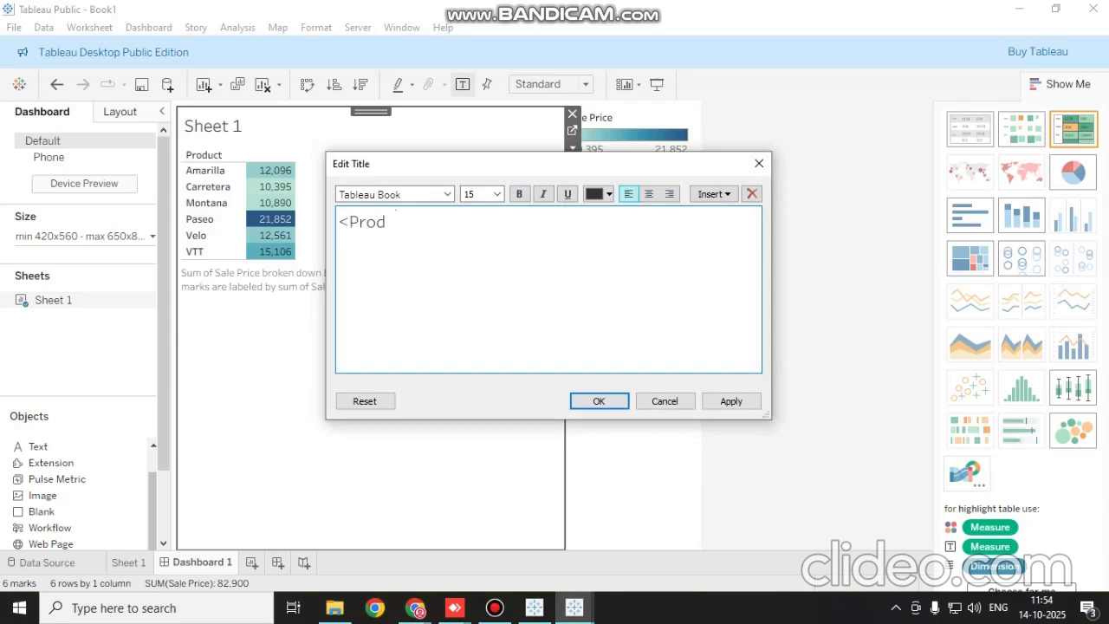
type("uct vs")
key("BackSpace")
key("BackSpace")
key("BackSpace")
key("BackSpace")
key("BackSpace")
key("BackSpace")
key("BackSpace")
key("BackSpace")
key("BackSpace")
key("BackSpace")
key("BackSpace")
type("Product vs Price")
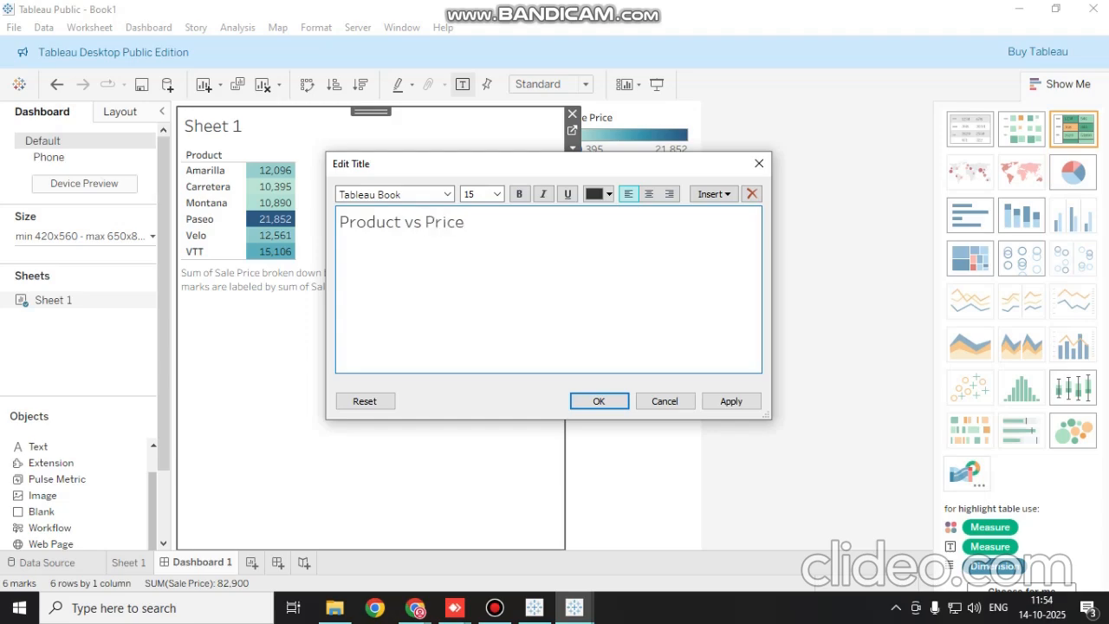
left_click(731, 401)
left_click(598, 401)
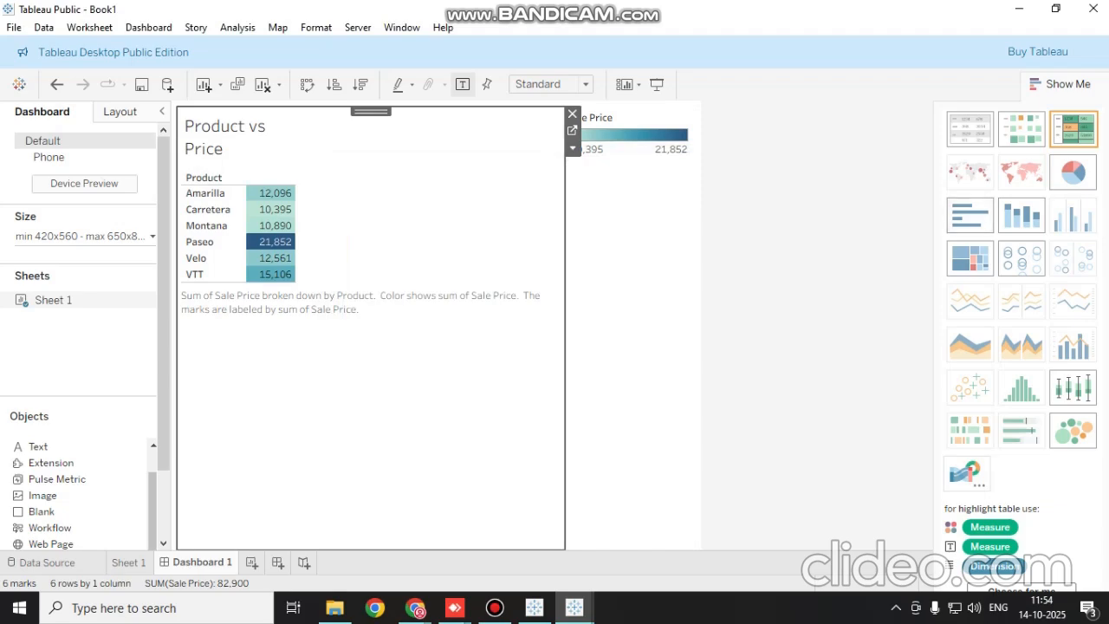
Try continuous lines, discrete lines and a pie chart for the dashboard view, and return it to a highlight table
left_click(970, 301)
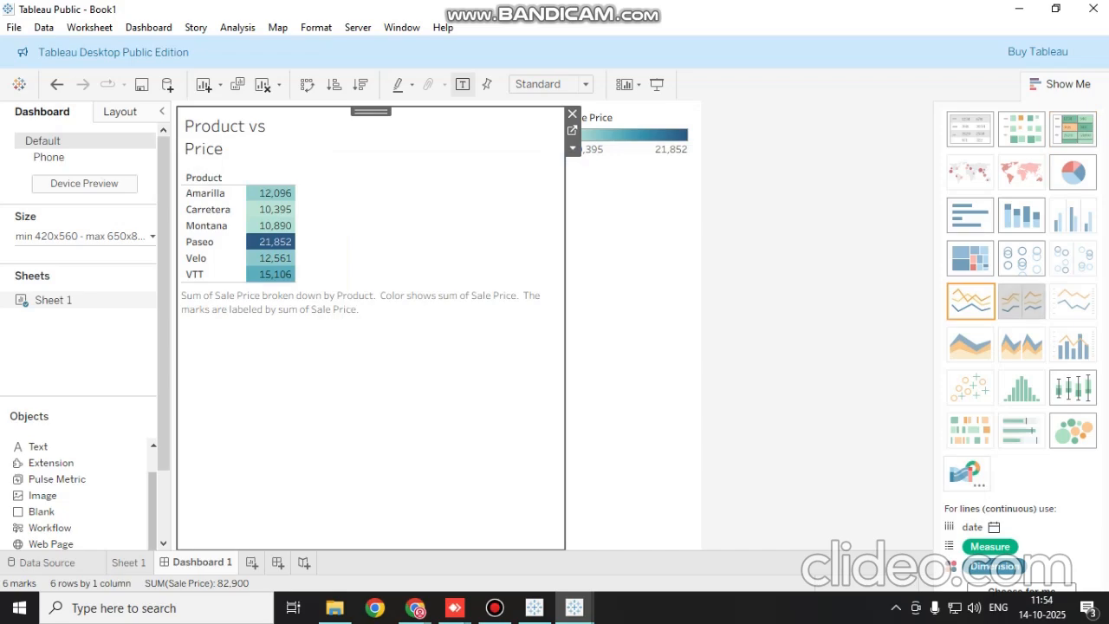
left_click(1022, 300)
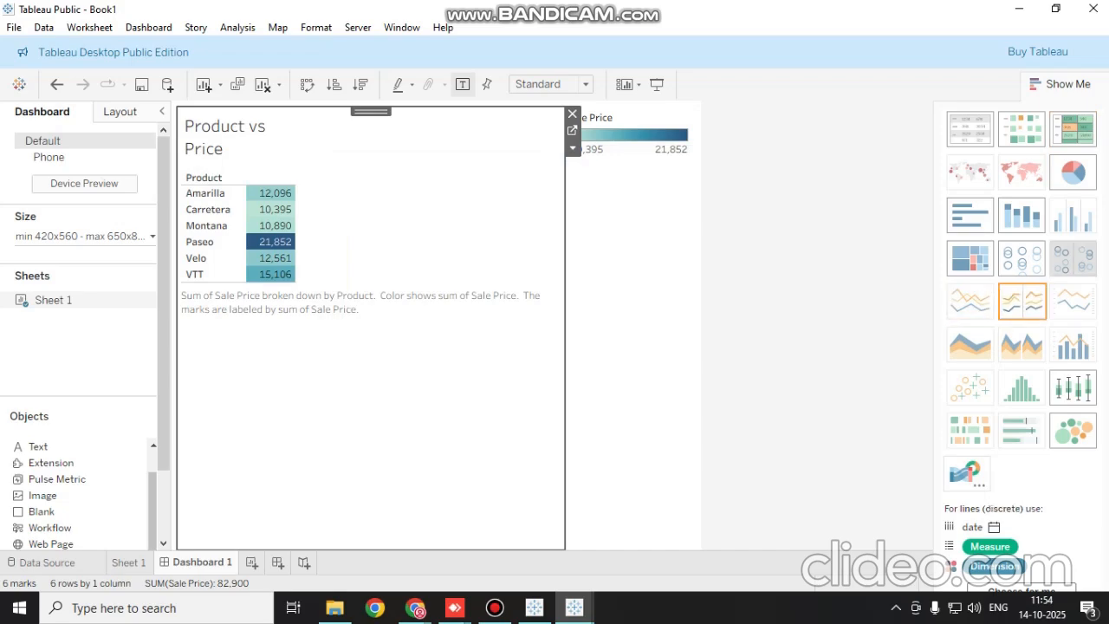
left_click(1072, 172)
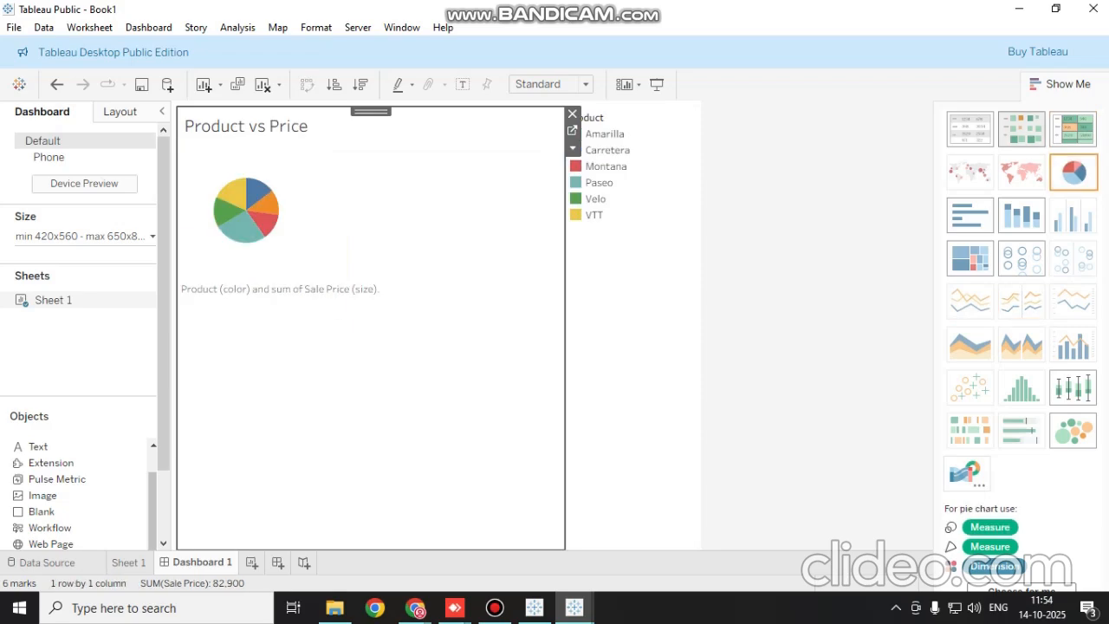
left_click(1072, 128)
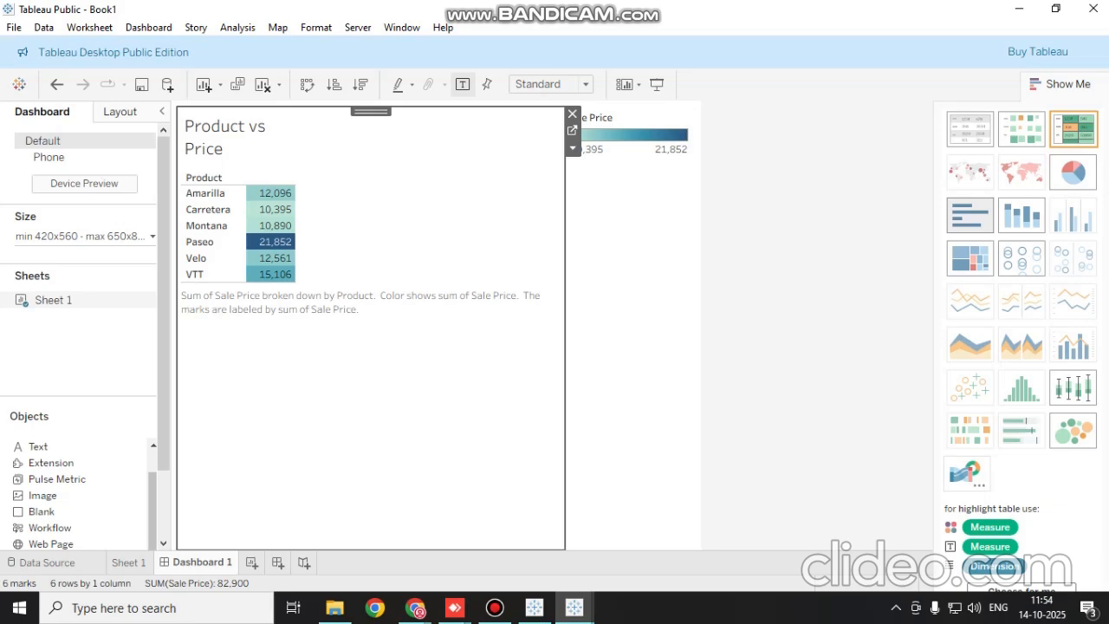
Try horizontal bars, a treemap and circle views for the dashboard's Product vs Price view, and return it to a highlight table
left_click(969, 215)
left_click(969, 257)
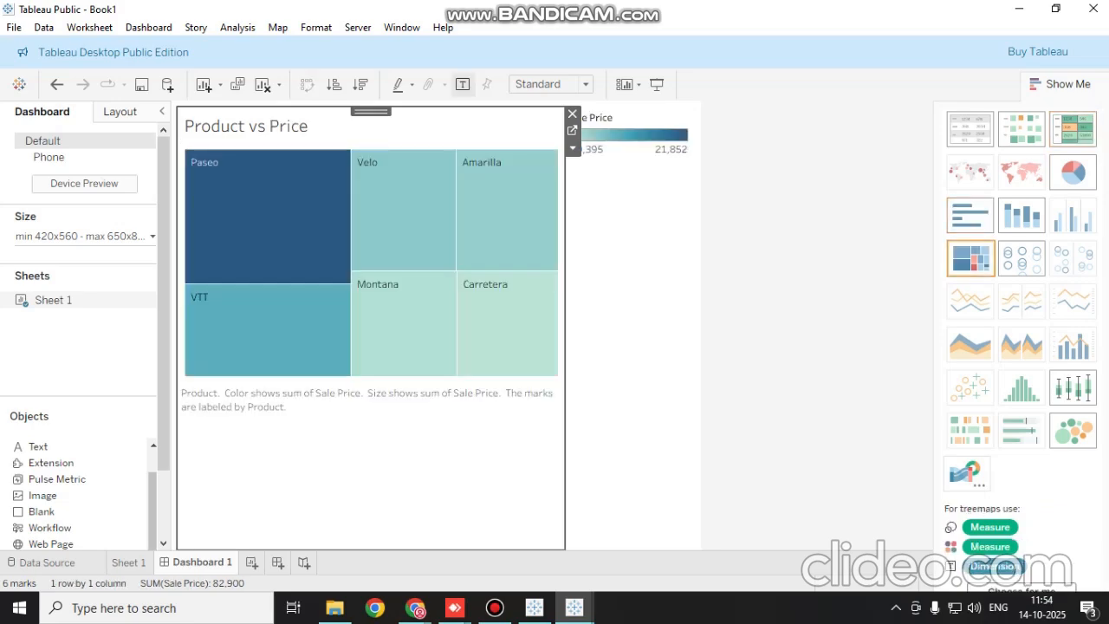
left_click(1021, 257)
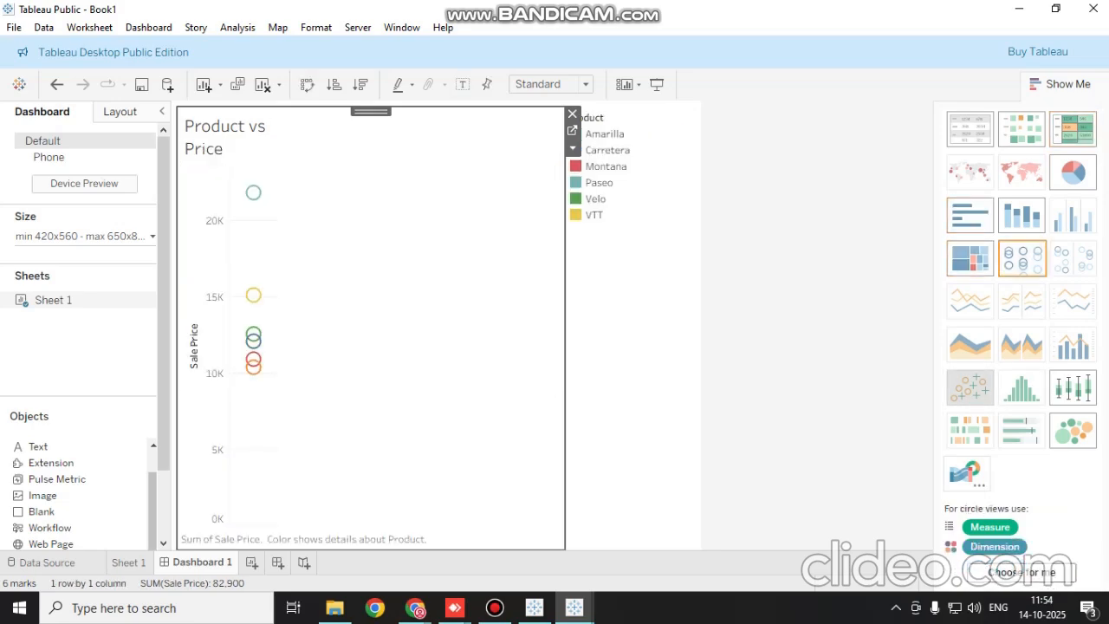
left_click(970, 344)
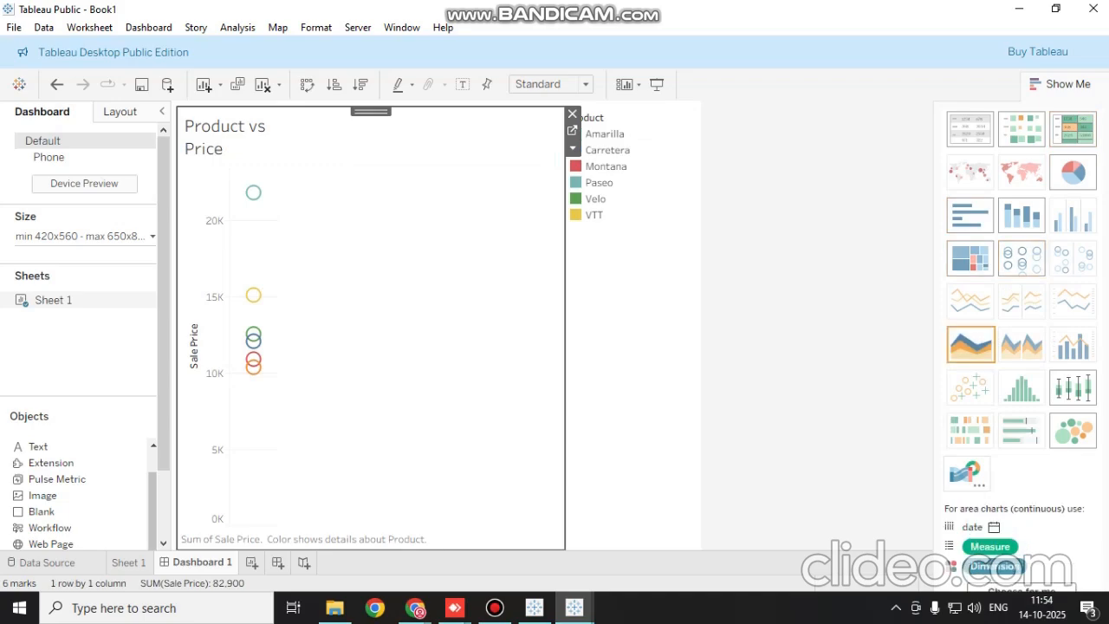
left_click(970, 301)
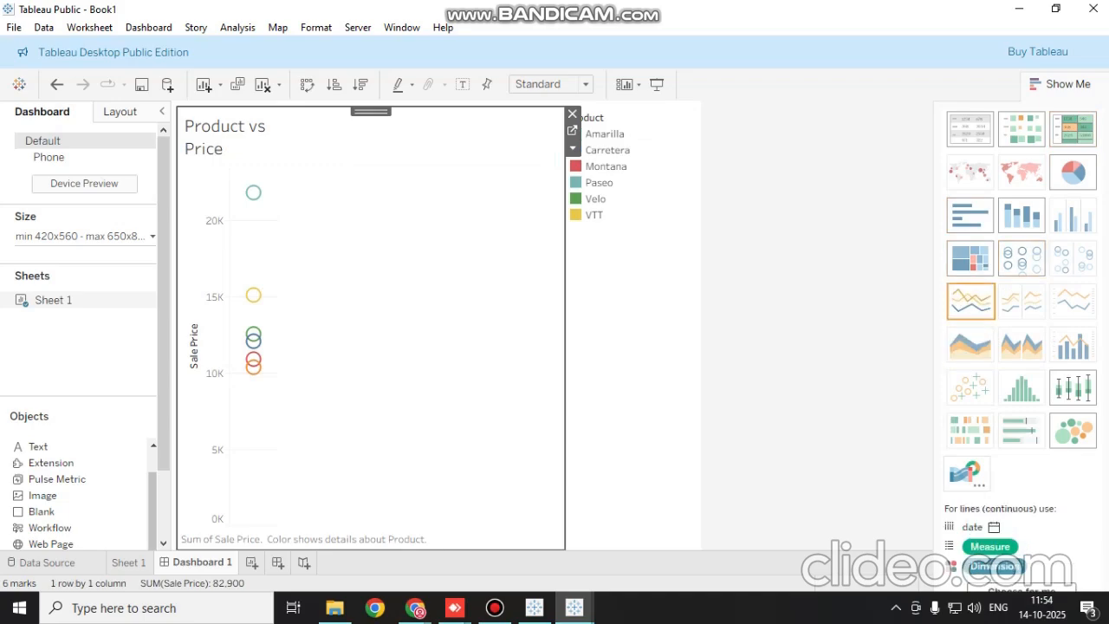
left_click(1073, 128)
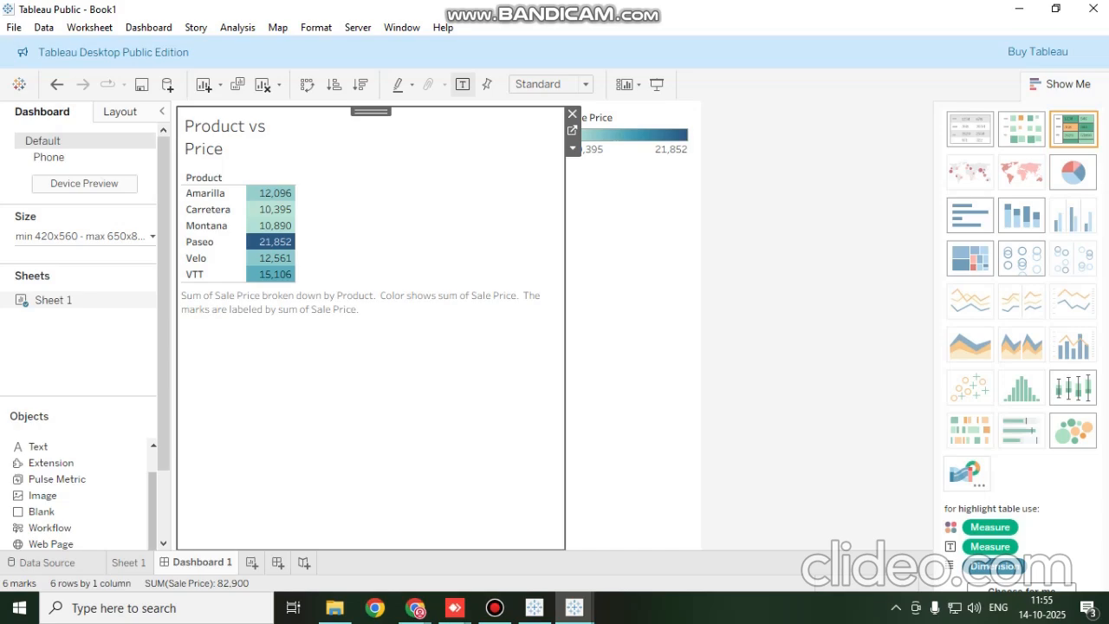
left_click(494, 607)
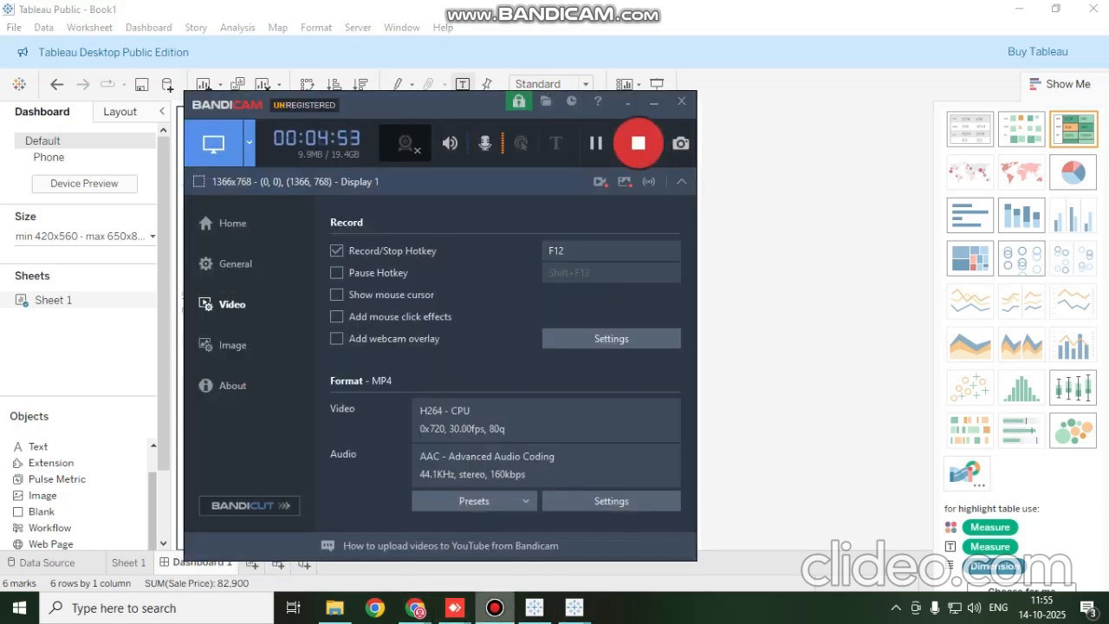
left_click(494, 607)
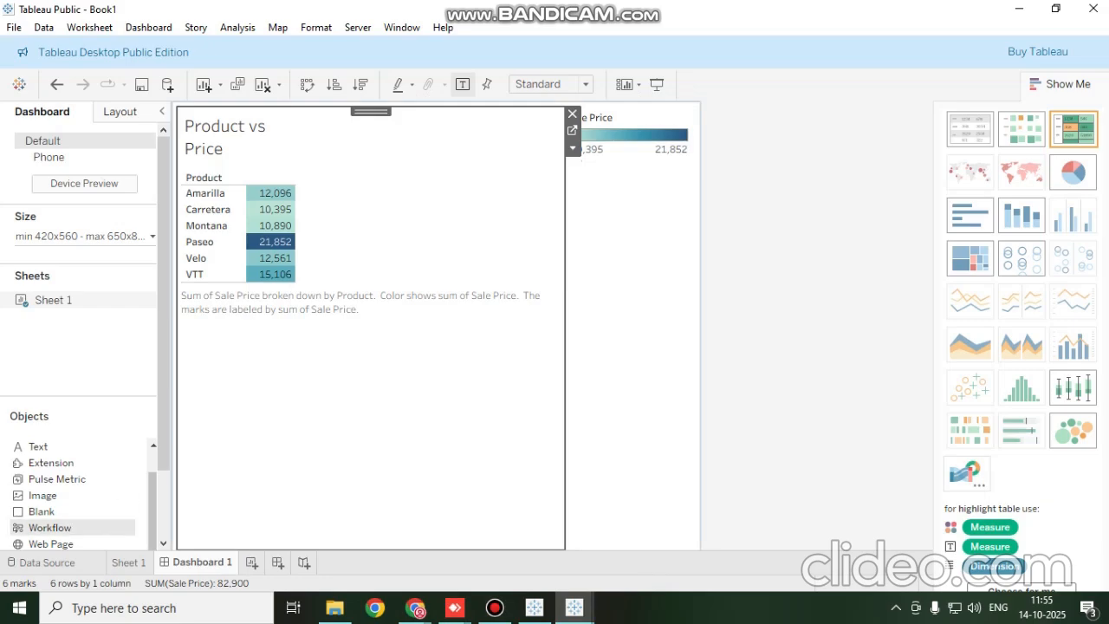
Add a new worksheet, Sheet 2, with Product on Columns and Profit on Rows
left_click(128, 563)
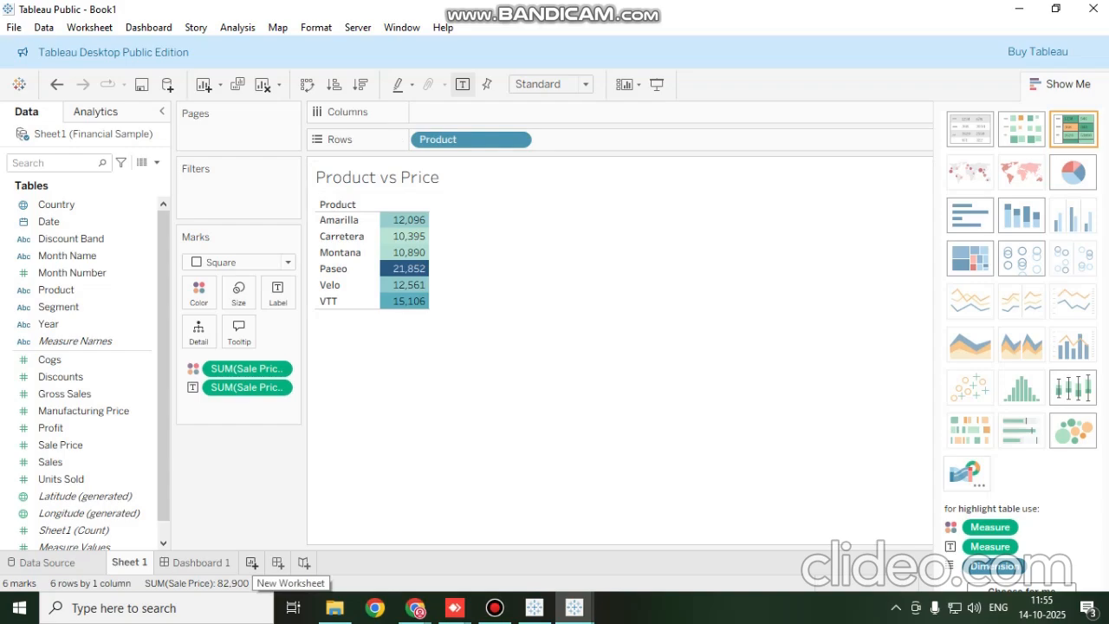
left_click(251, 562)
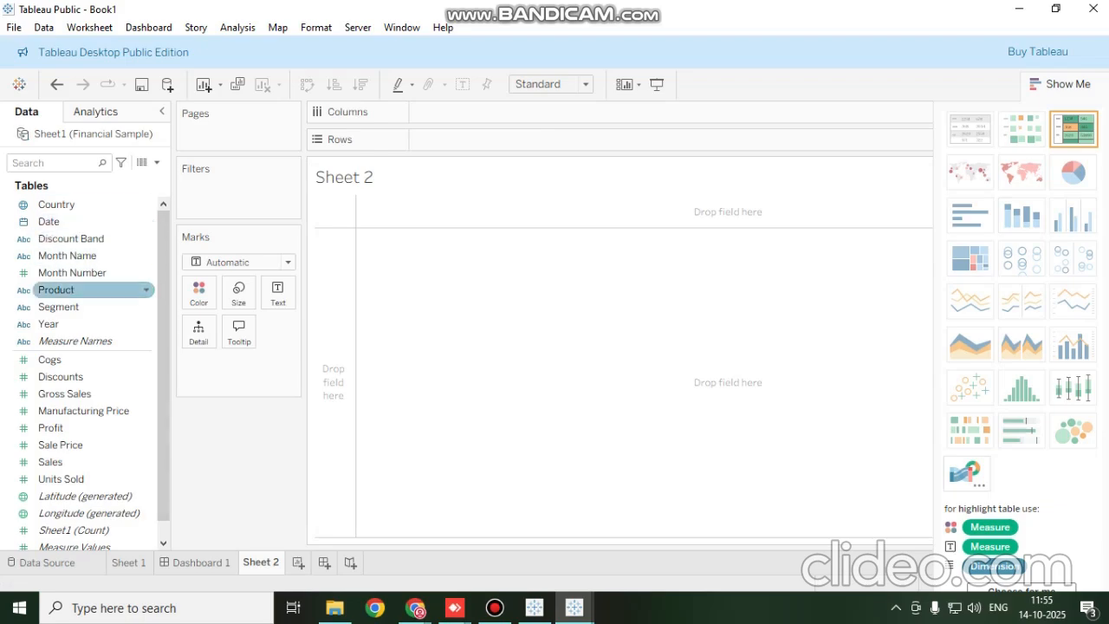
left_click_drag(87, 290, 468, 112)
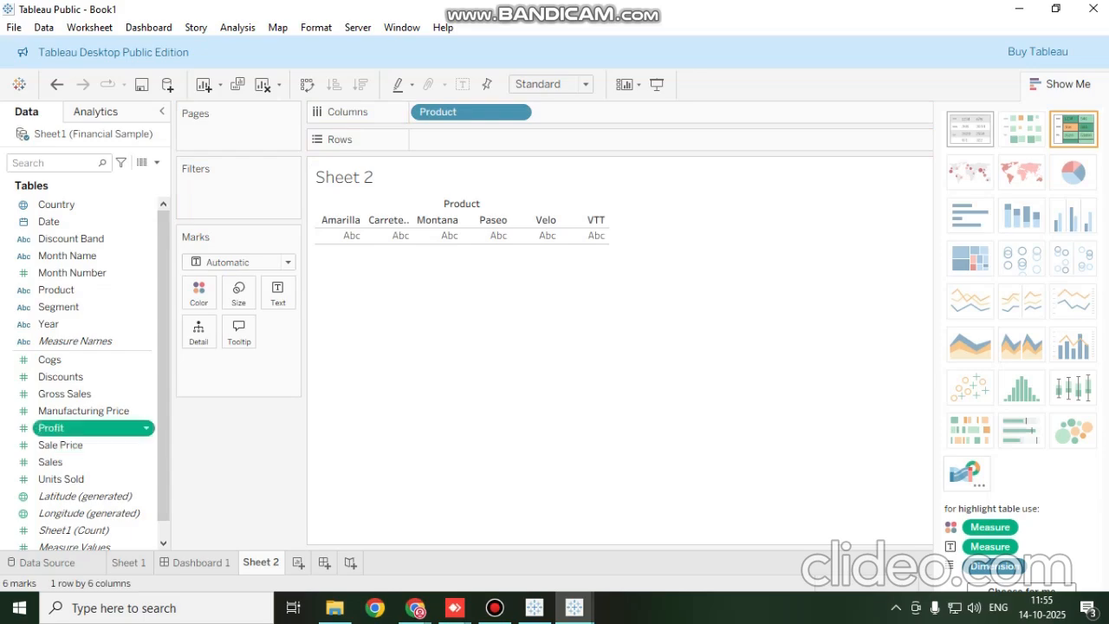
left_click_drag(50, 427, 450, 141)
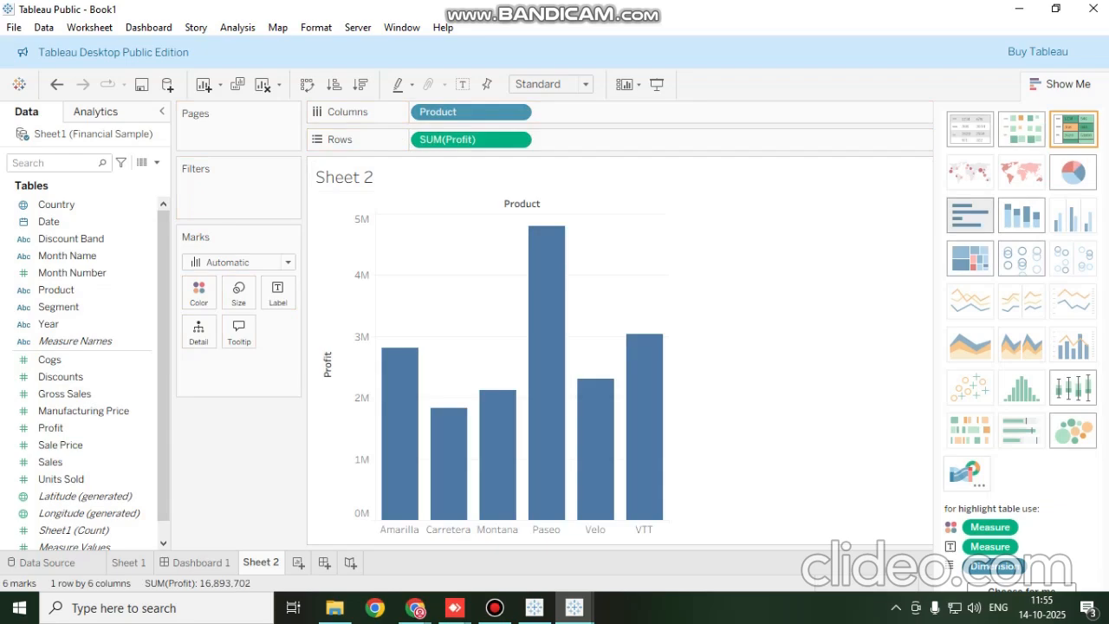
Compare a pie chart, text table and highlight table for Sheet 2, and convert the view to packed bubbles
left_click(1072, 173)
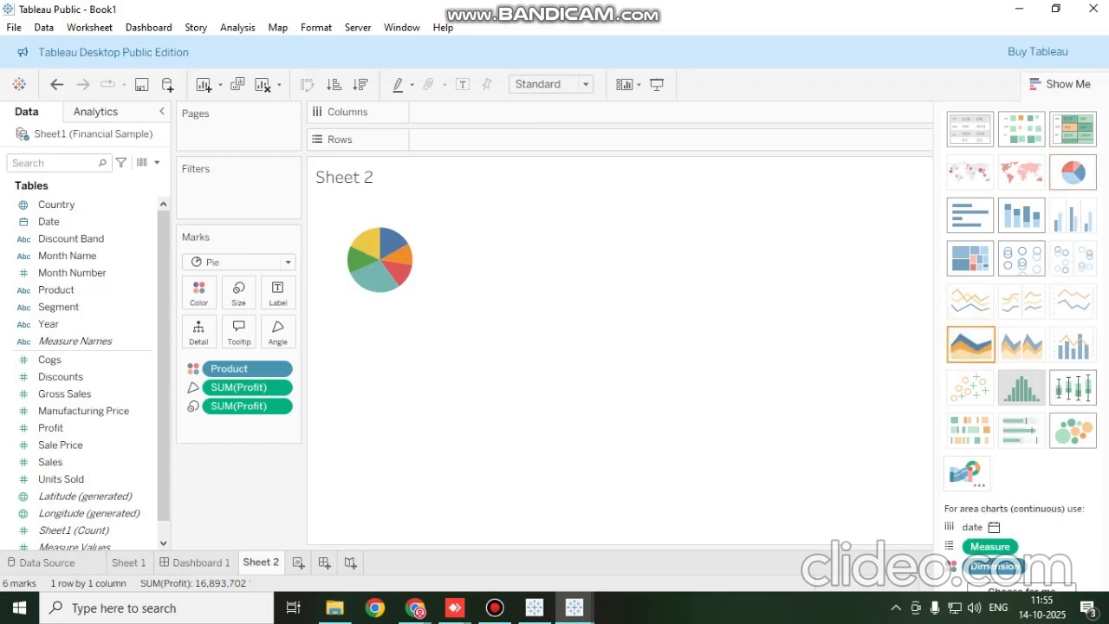
left_click(1072, 429)
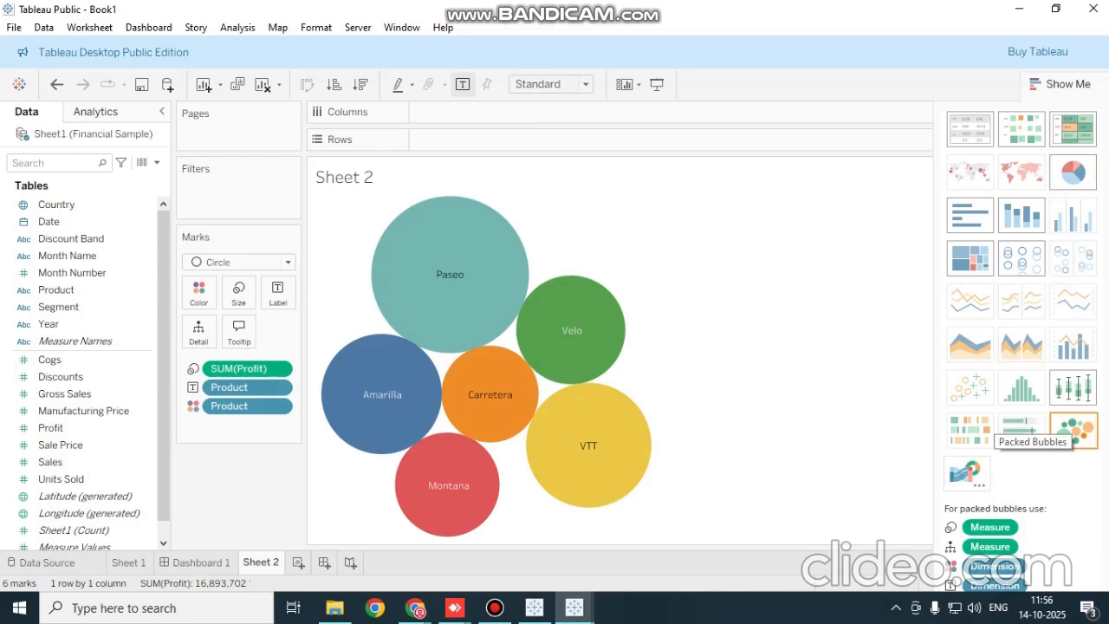
left_click(970, 128)
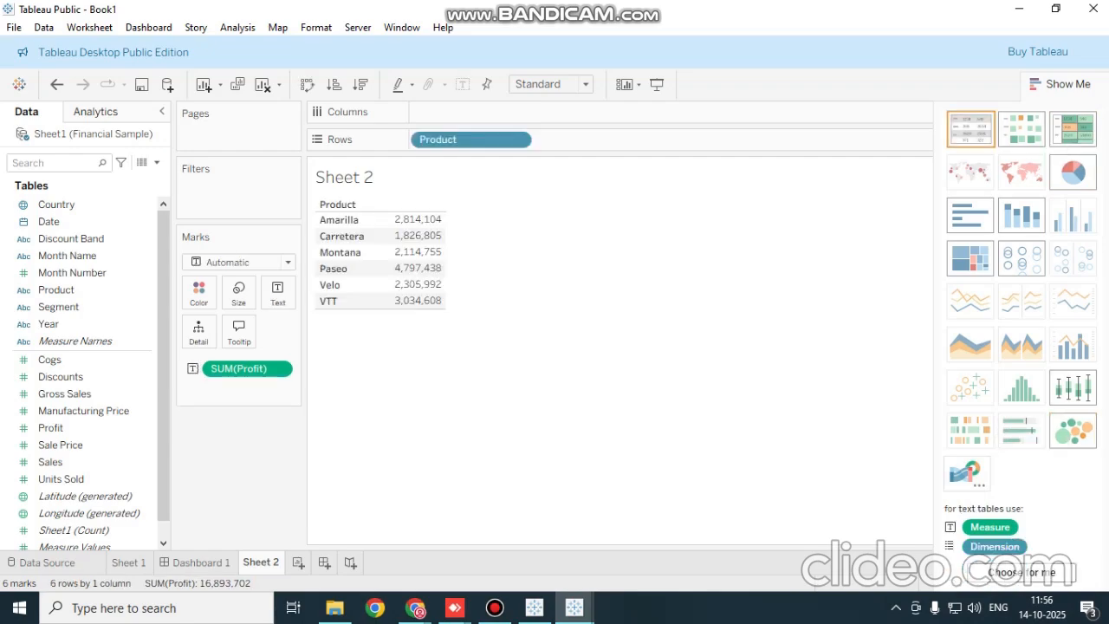
left_click(1073, 128)
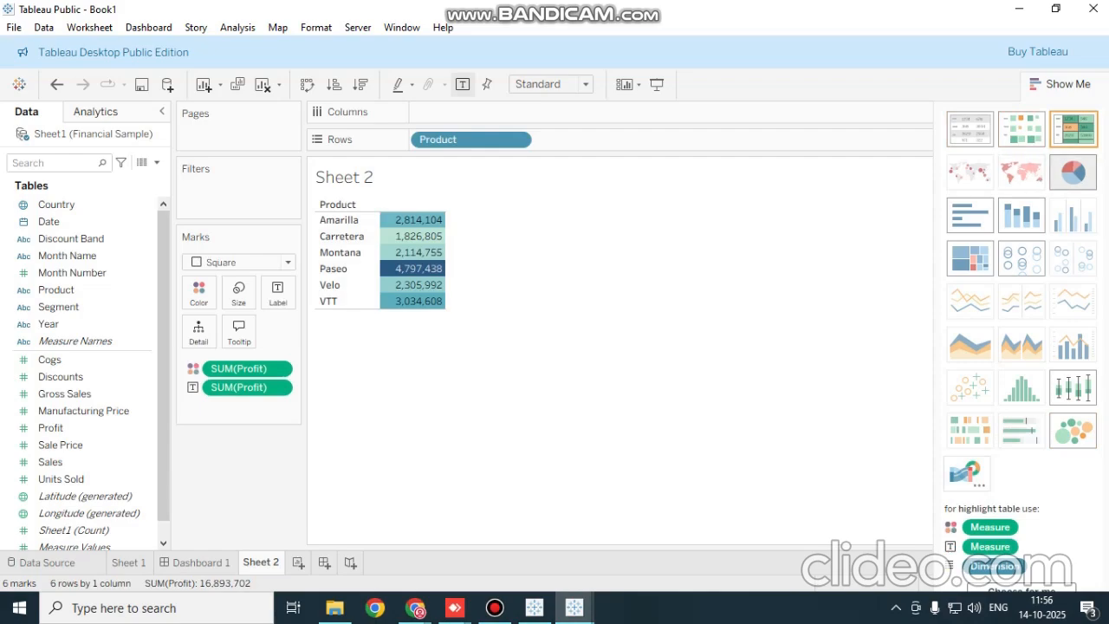
left_click(1072, 172)
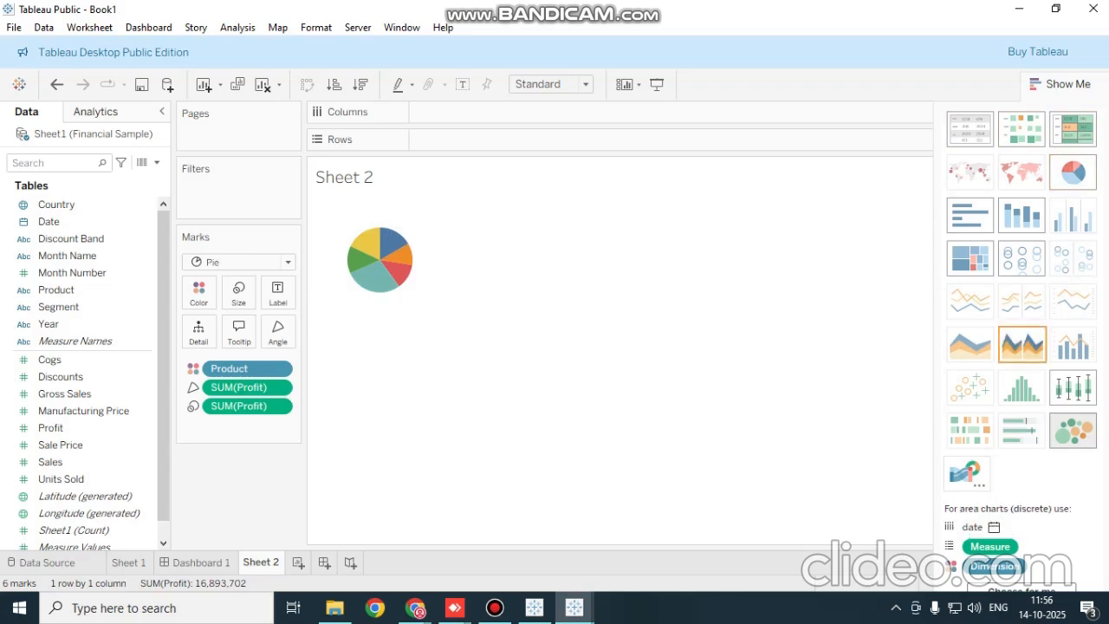
left_click(1072, 430)
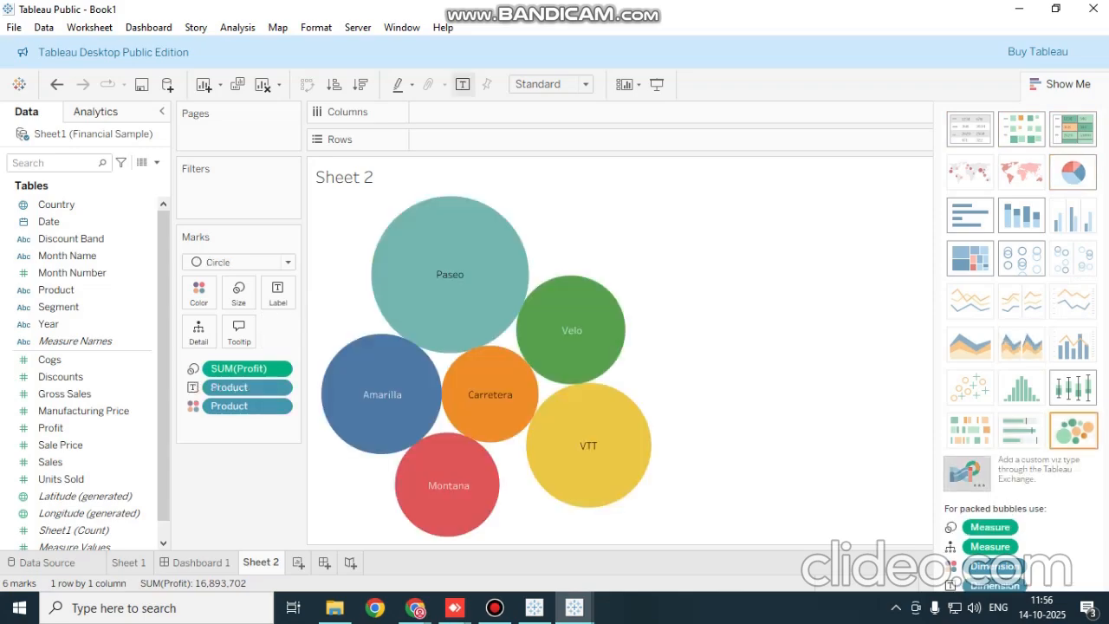
left_click(967, 474)
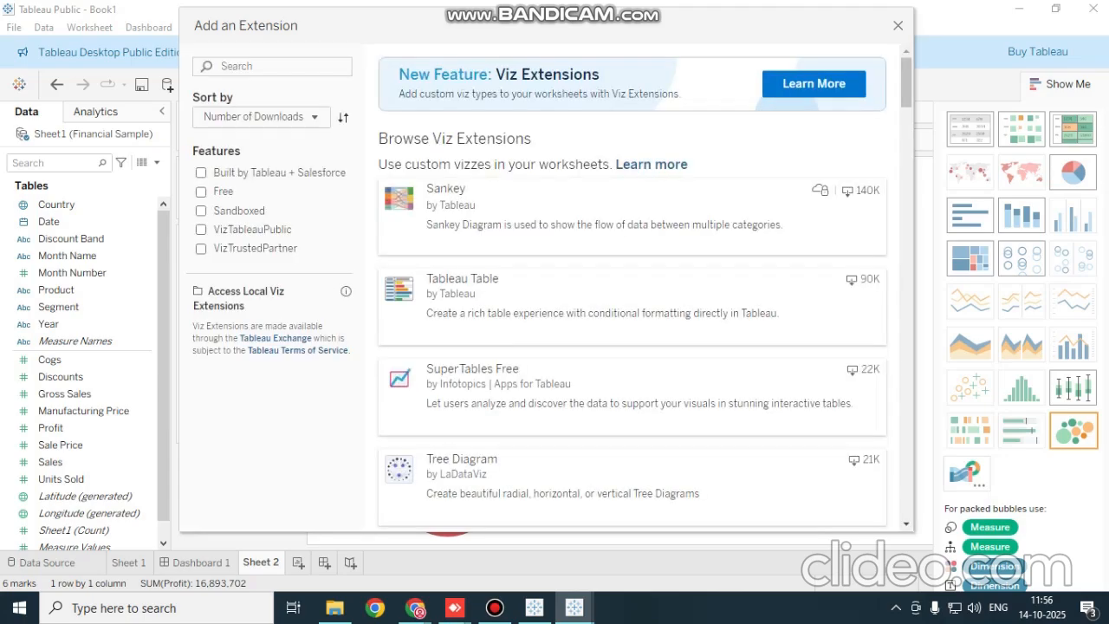
left_click(898, 25)
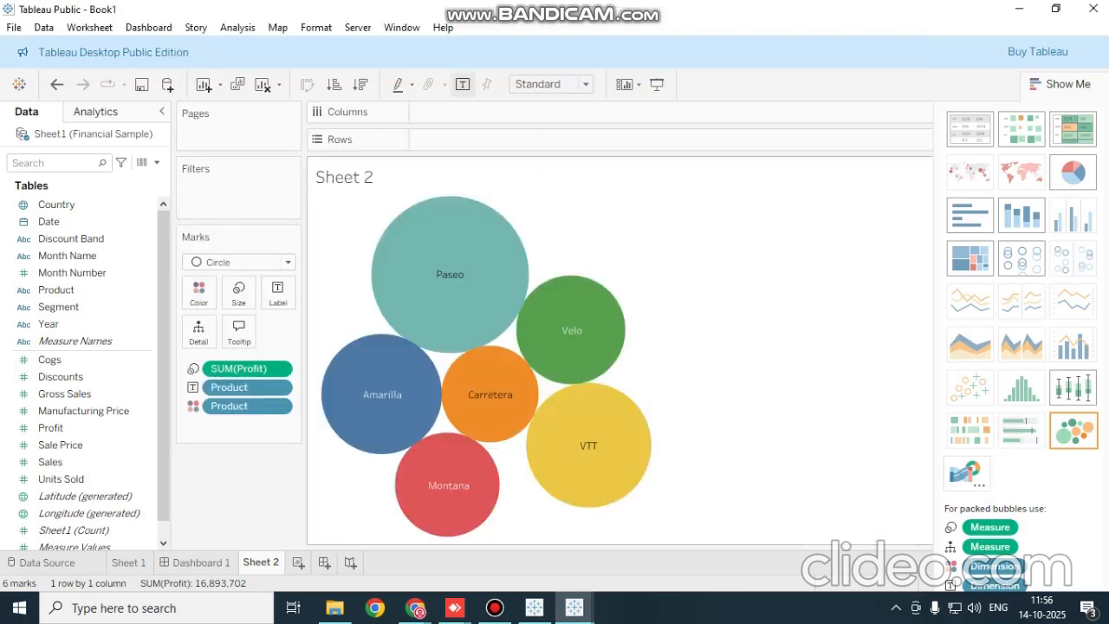
Place Sheet 2 on Dashboard 1 directly below the Sale Price color legend
left_click(200, 562)
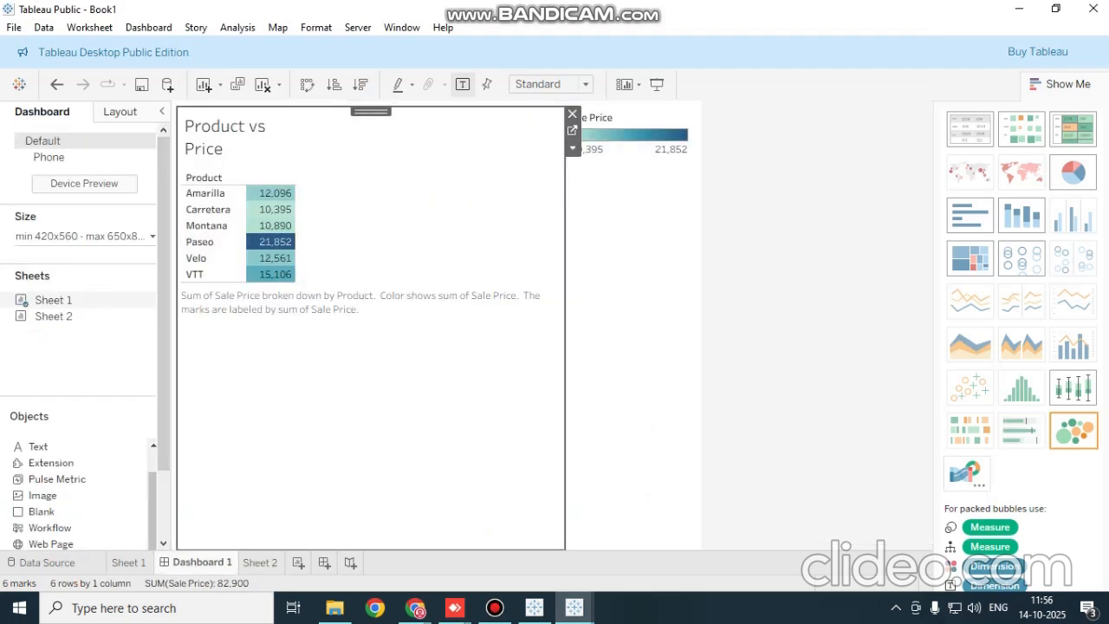
left_click(630, 294)
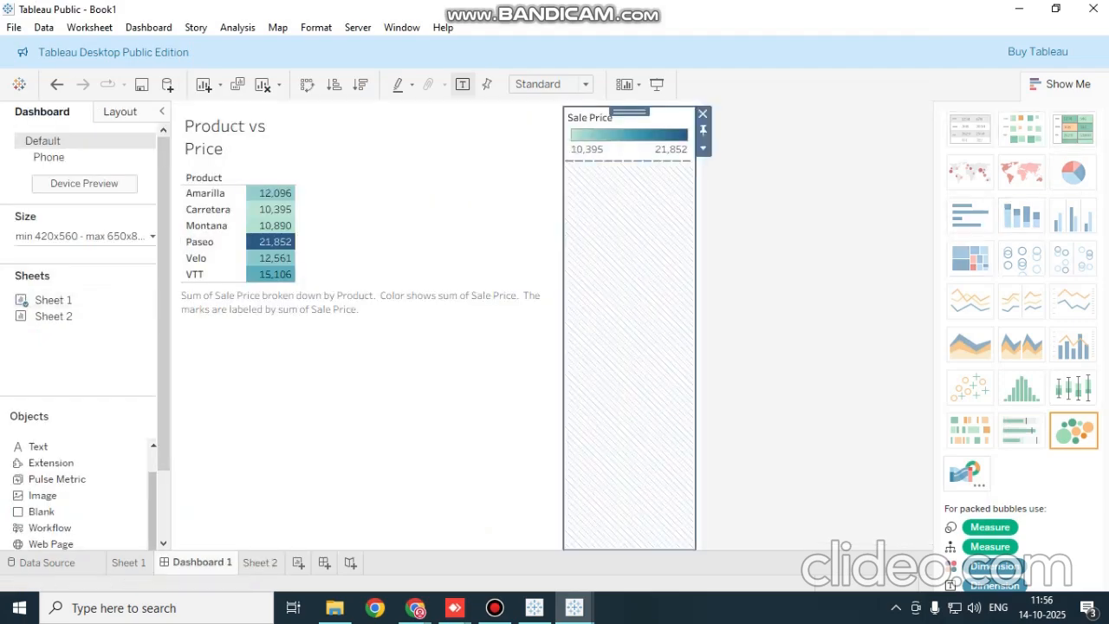
left_click(805, 303)
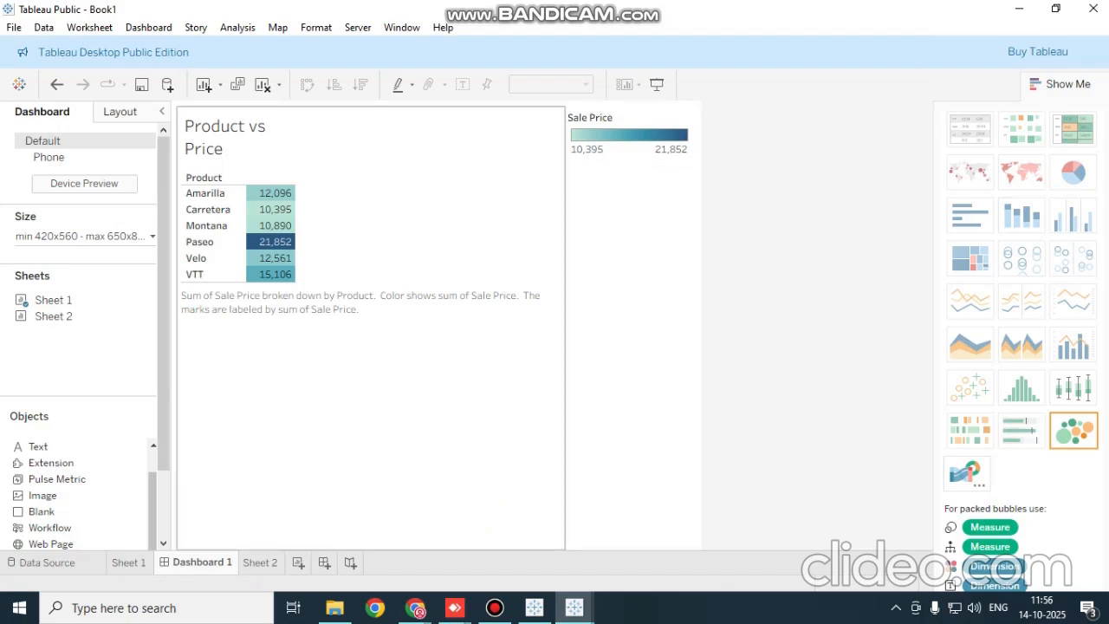
mouse_move(54, 316)
left_mouse_down()
mouse_move(714, 282)
mouse_move(637, 294)
mouse_move(632, 277)
left_mouse_up()
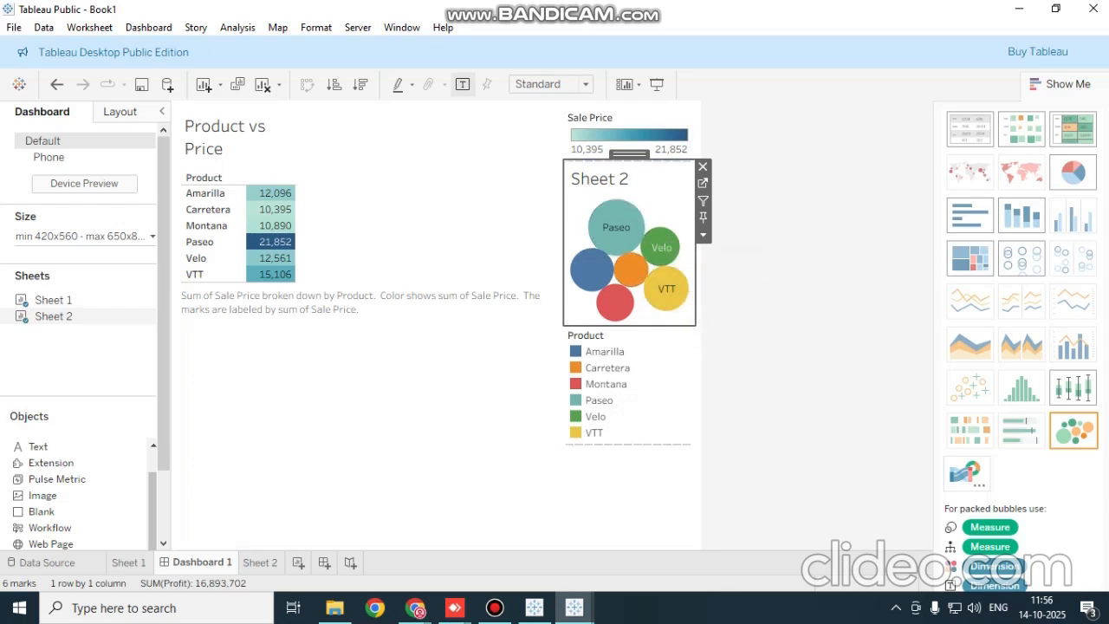
Replace the sheet name in the packed-bubbles view's title on the dashboard with "Product vs Profit"
double_click(599, 180)
left_click_drag(455, 222, 338, 222)
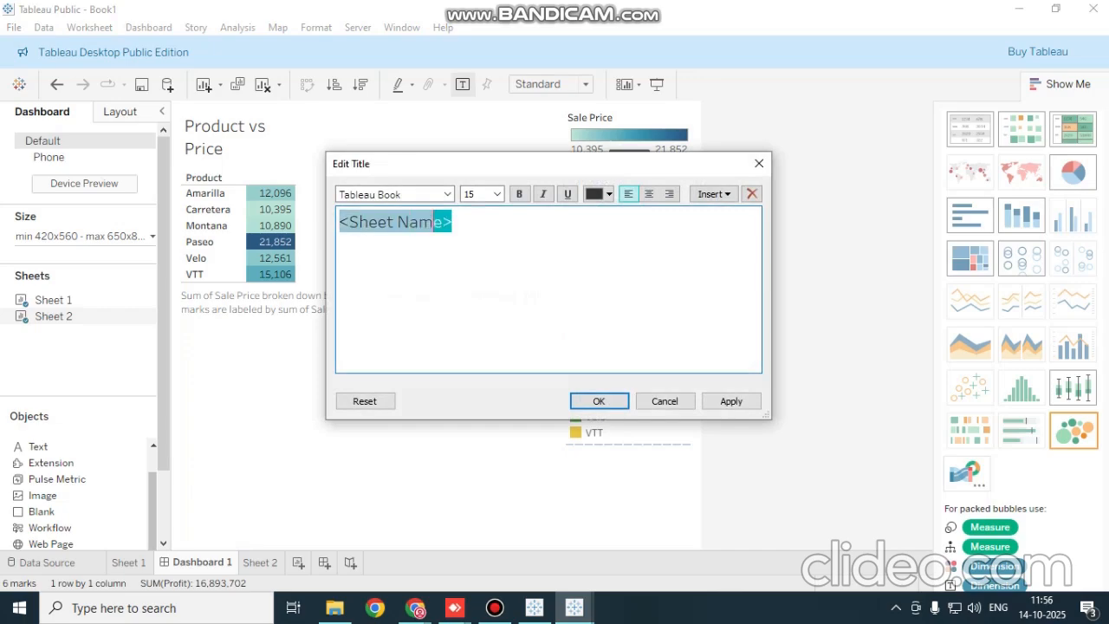
left_click_drag(560, 167, 836, 145)
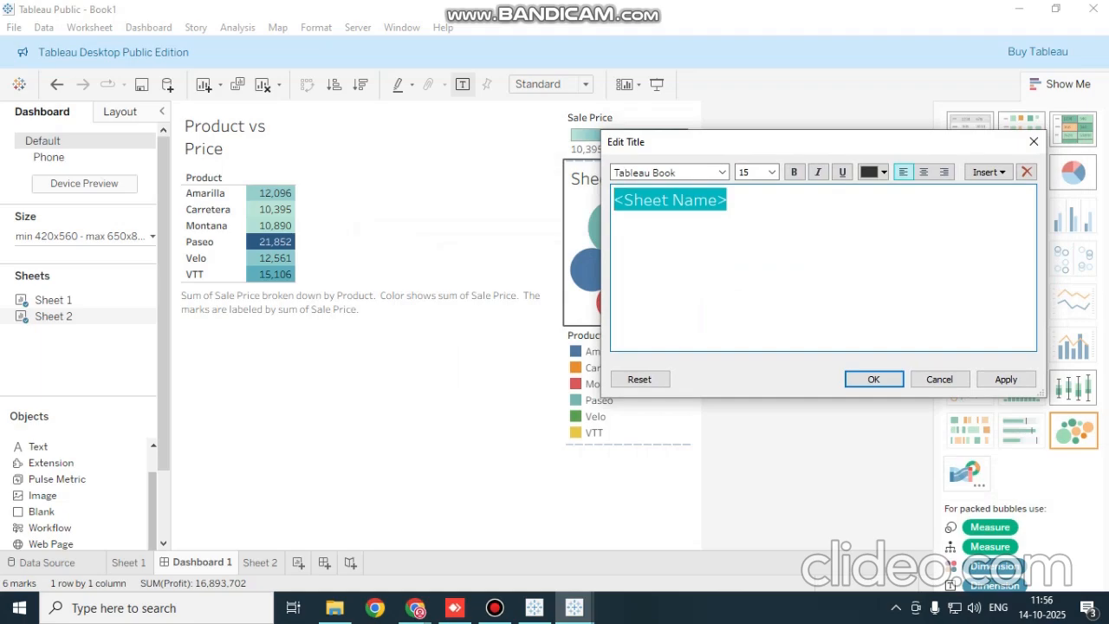
type("Prod")
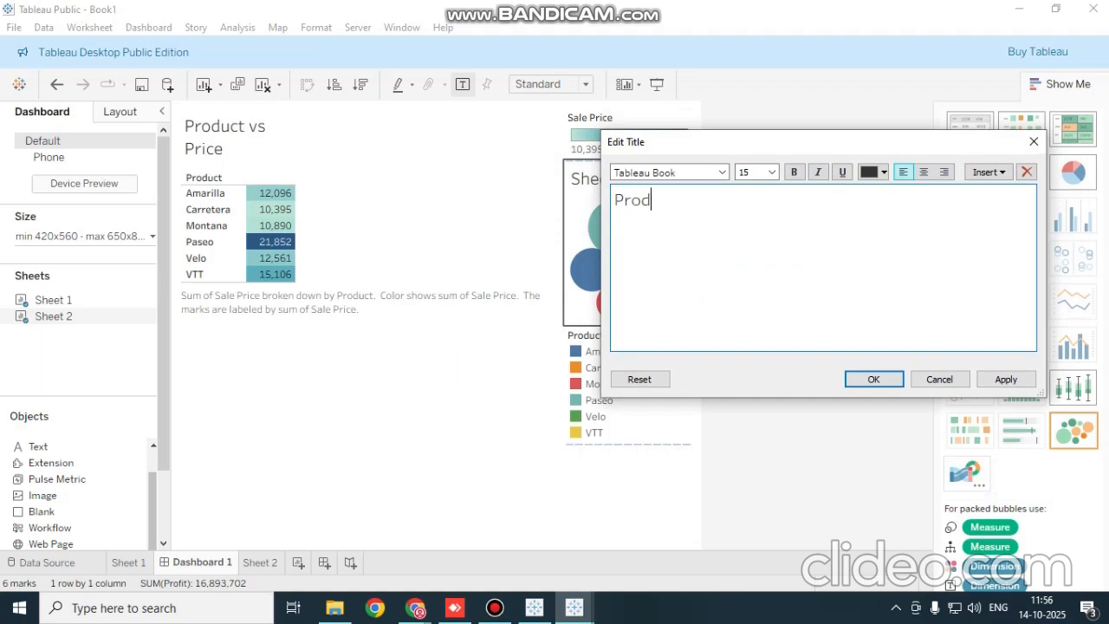
type("uct vs")
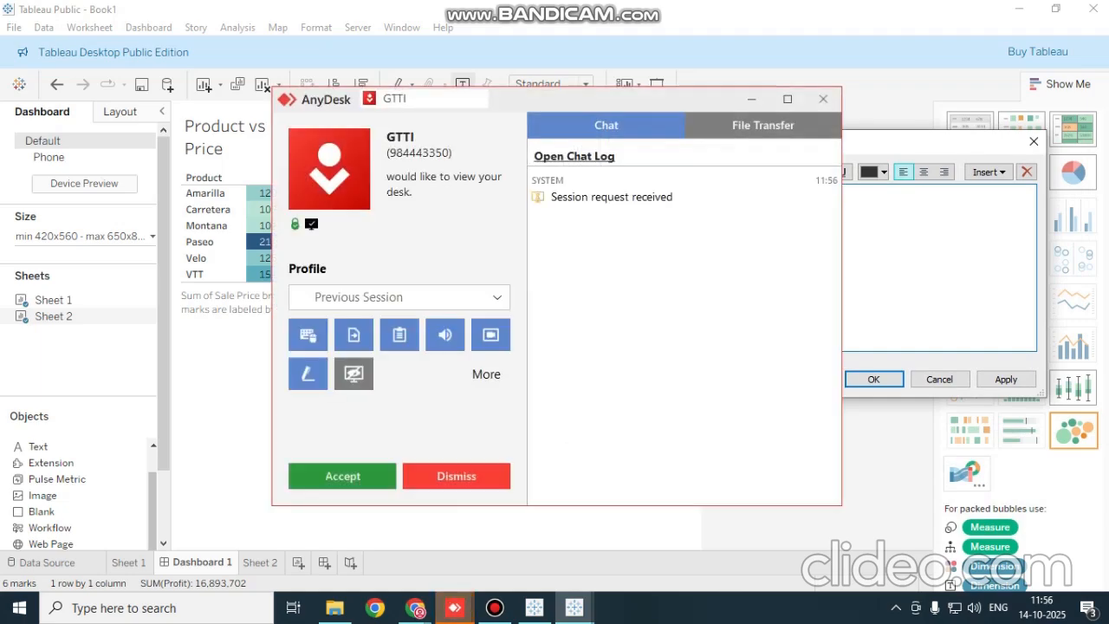
Accept the incoming AnyDesk session request and minimize its window
left_click(342, 476)
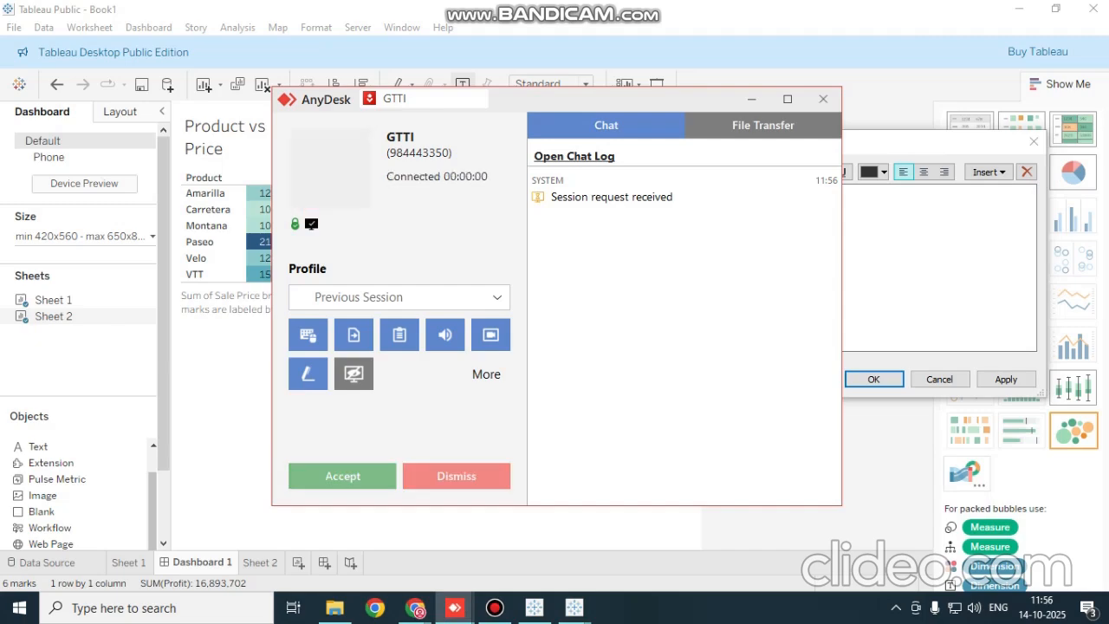
left_click(751, 99)
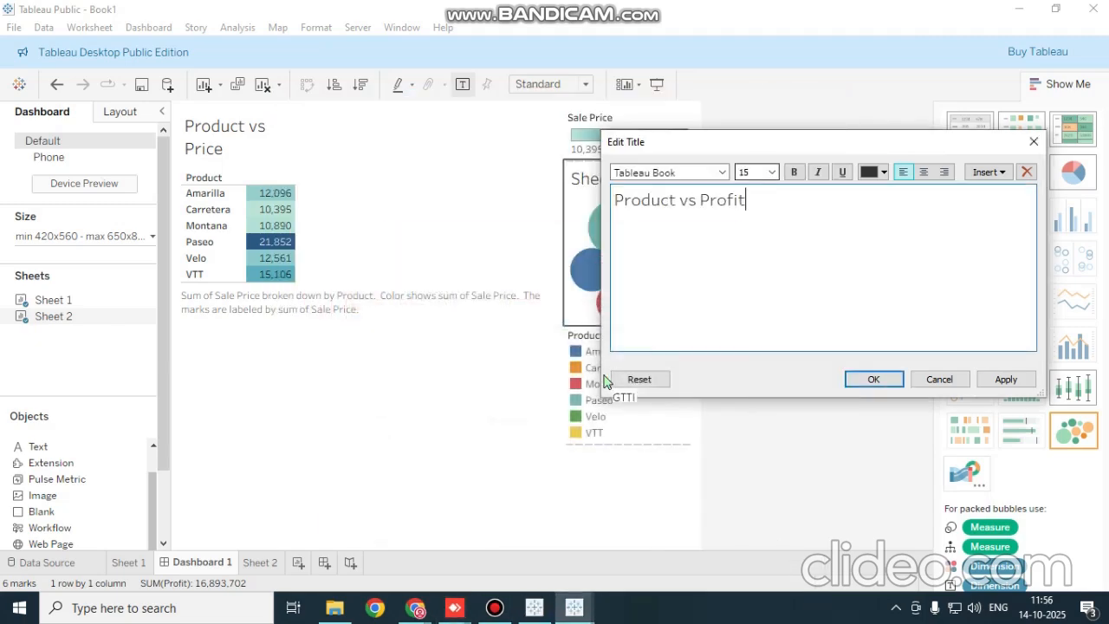
Apply the new title to the packed-bubbles view and make the view slightly taller on the dashboard
left_click(874, 379)
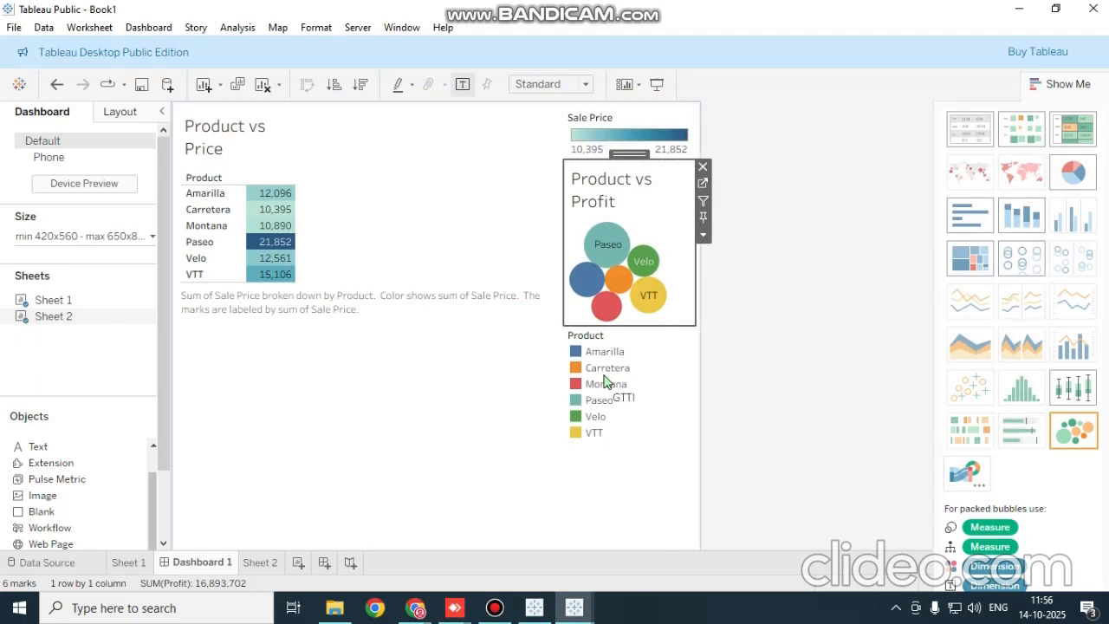
left_click_drag(629, 326, 629, 361)
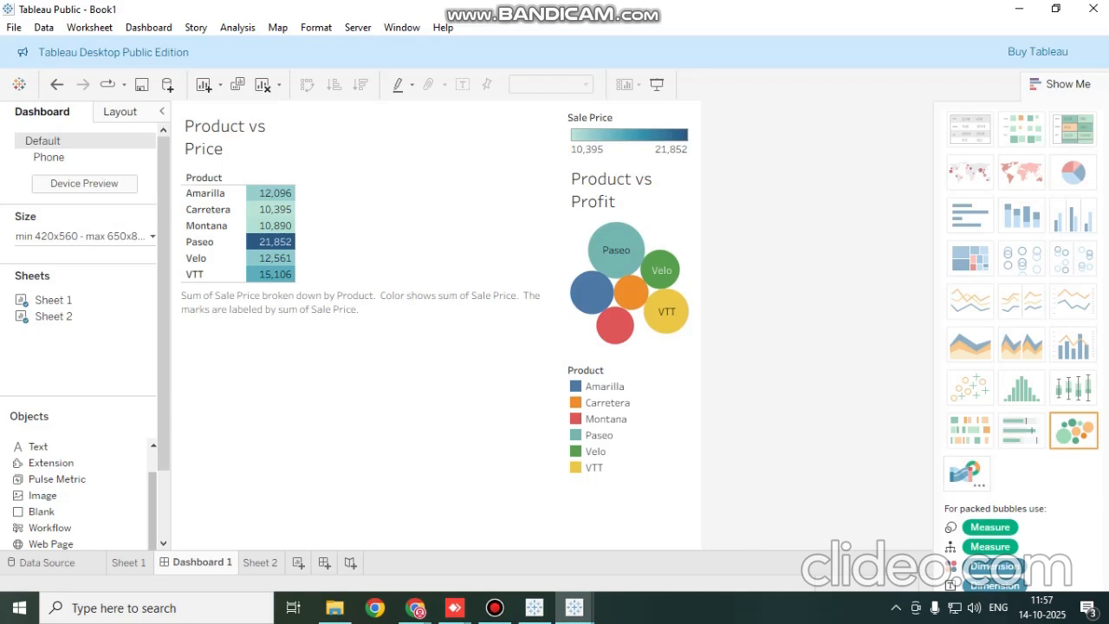
left_click(495, 607)
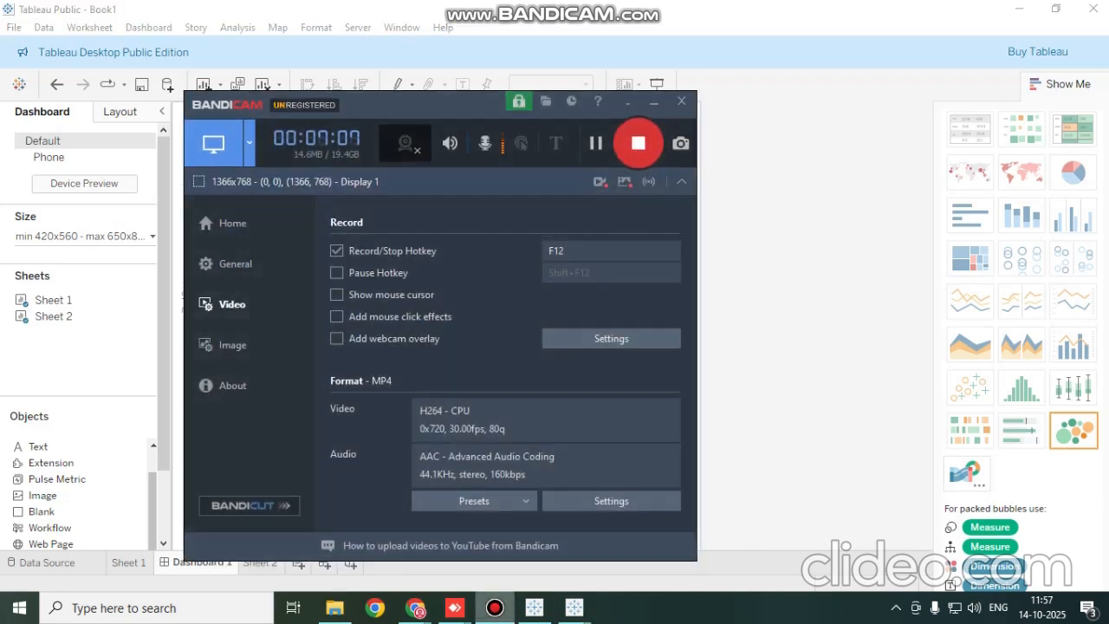
left_click(654, 102)
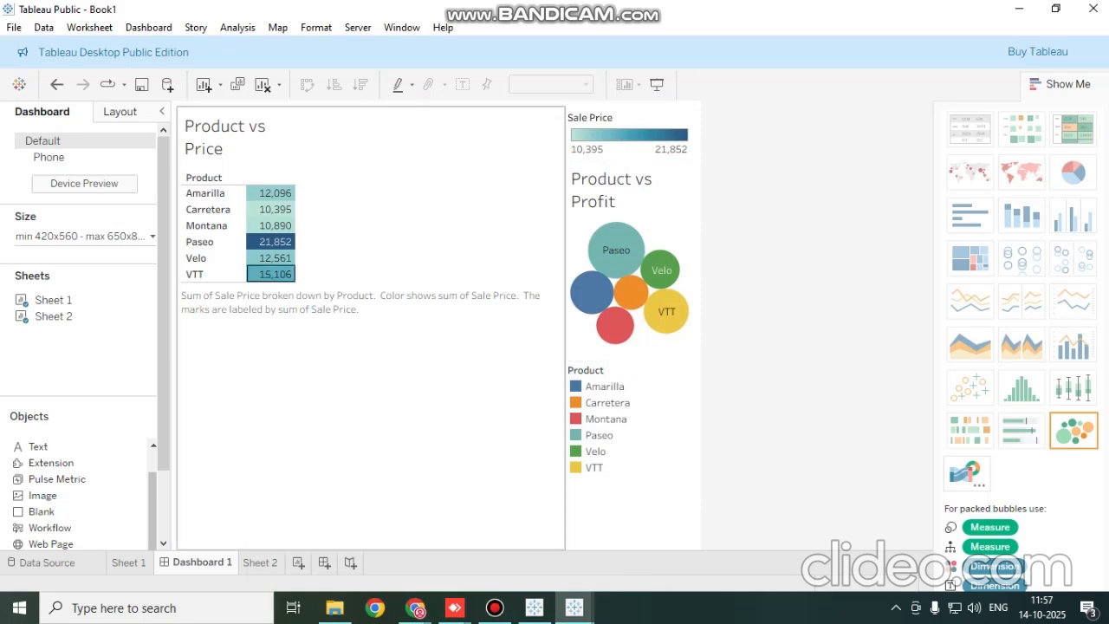
Save the workbook as a Tableau Workbook (*.twb) named "Tableau Dashboard"
left_click(14, 27)
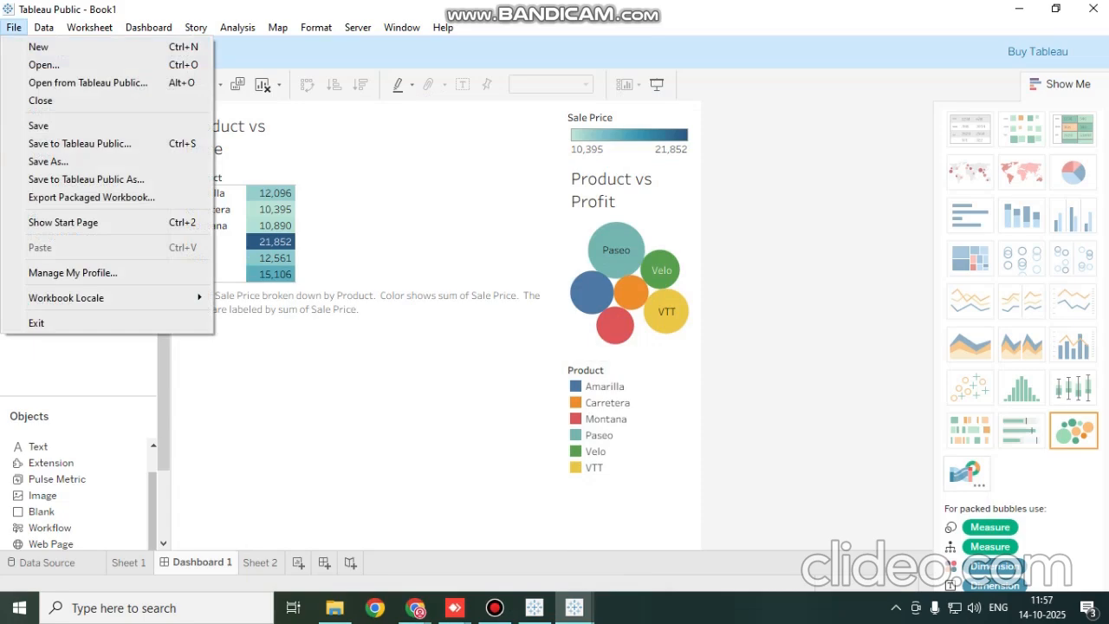
left_click(48, 161)
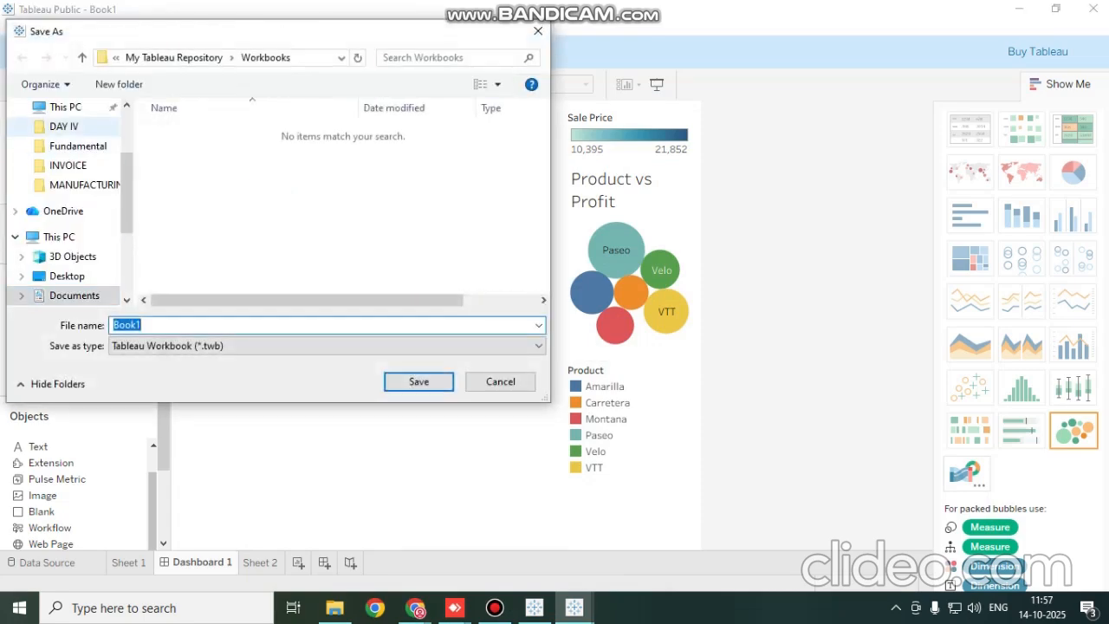
left_click(66, 107)
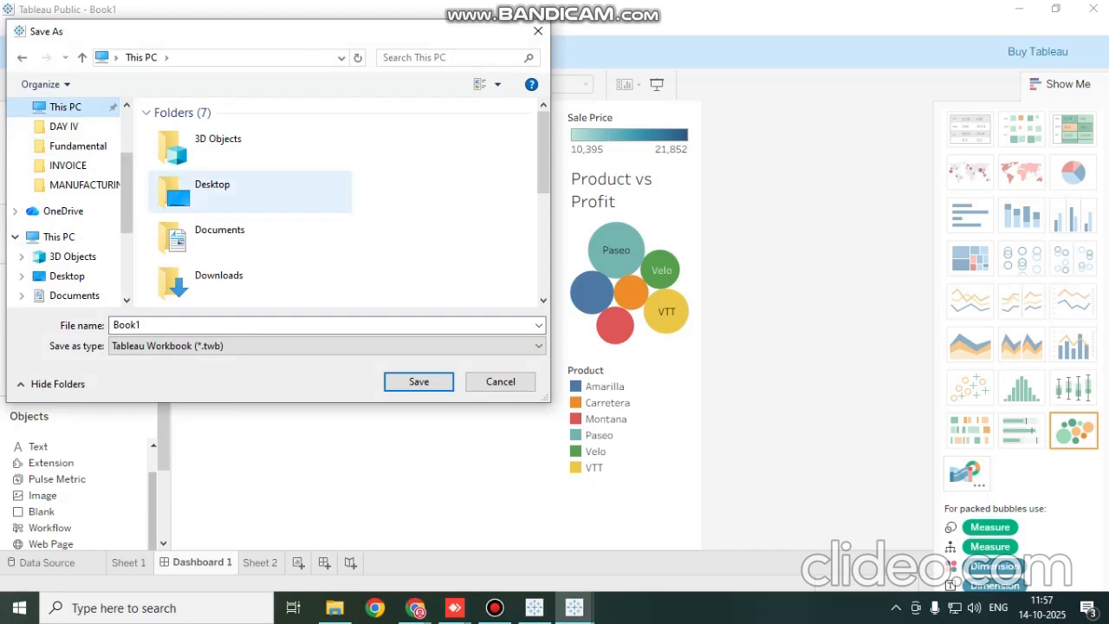
left_click(227, 192)
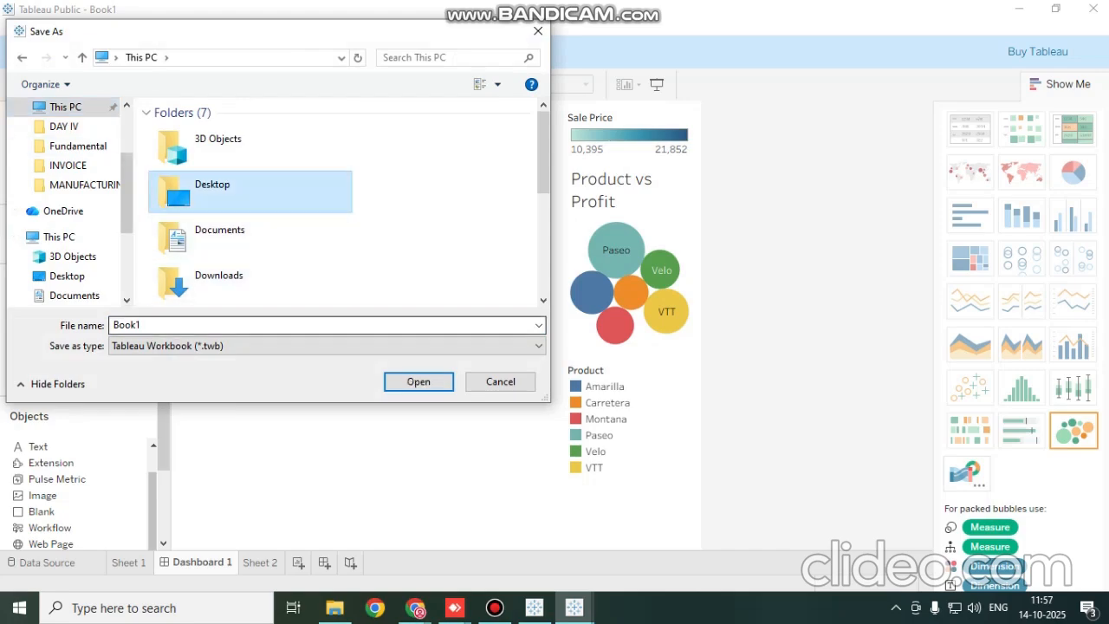
left_click(208, 324)
type("Tabl")
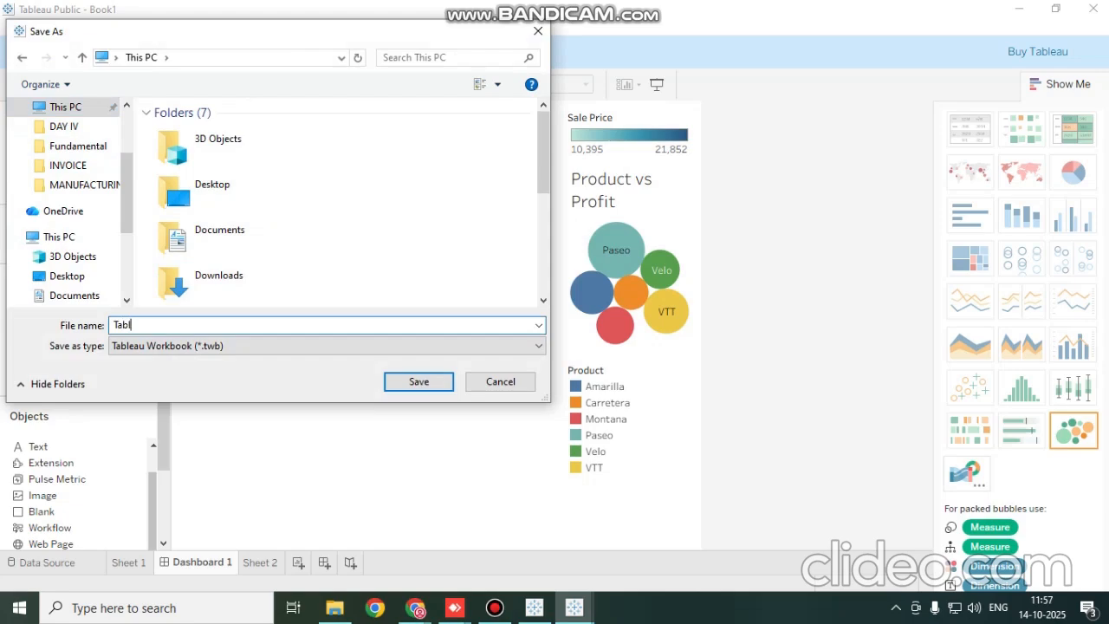
type("eau Dashboard")
key("Return")
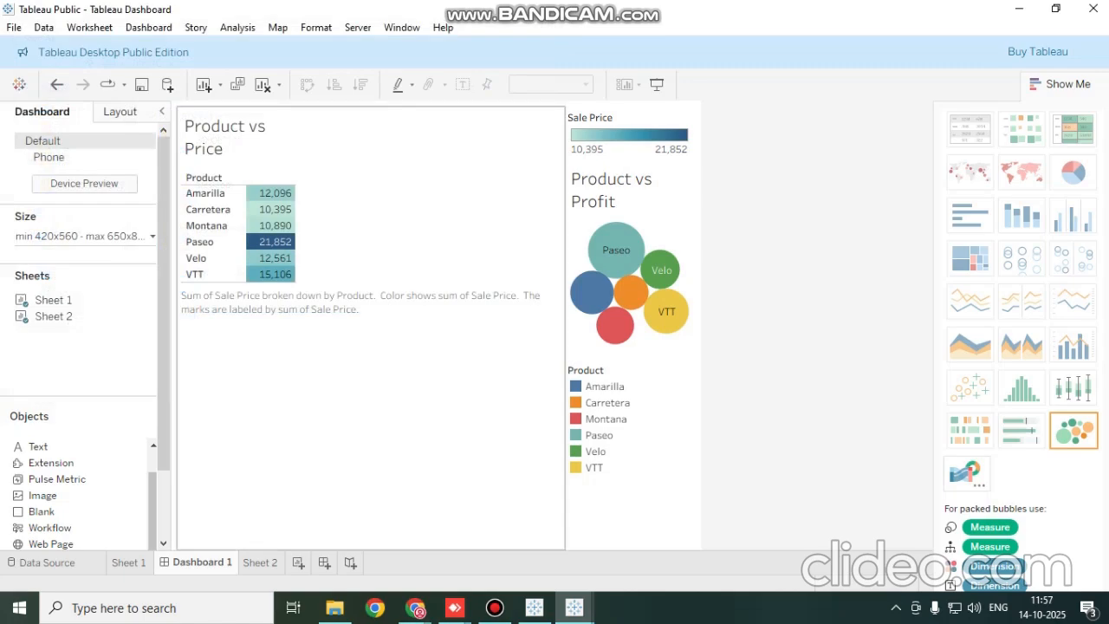
Check the file type offered for exporting a packaged workbook to the Desktop, without exporting it
left_click(14, 28)
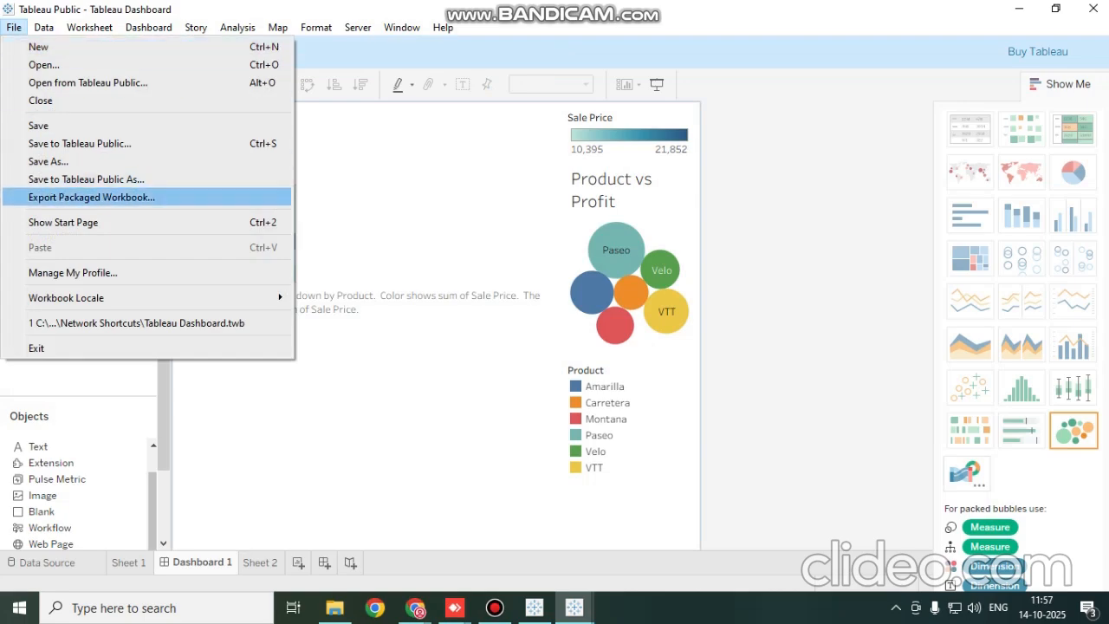
left_click(91, 197)
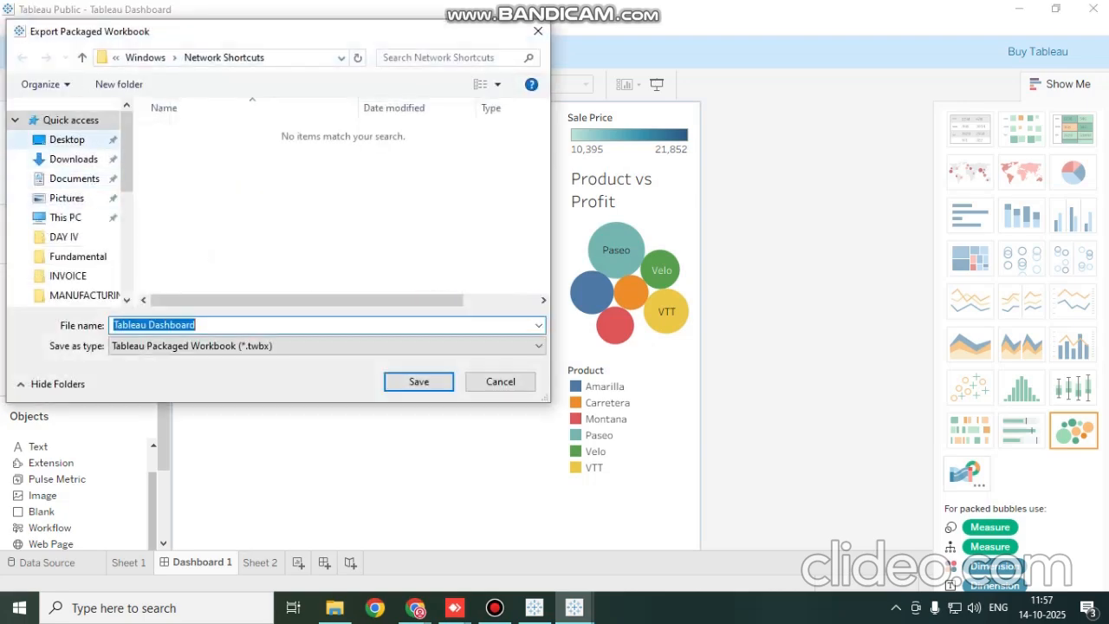
left_click(66, 139)
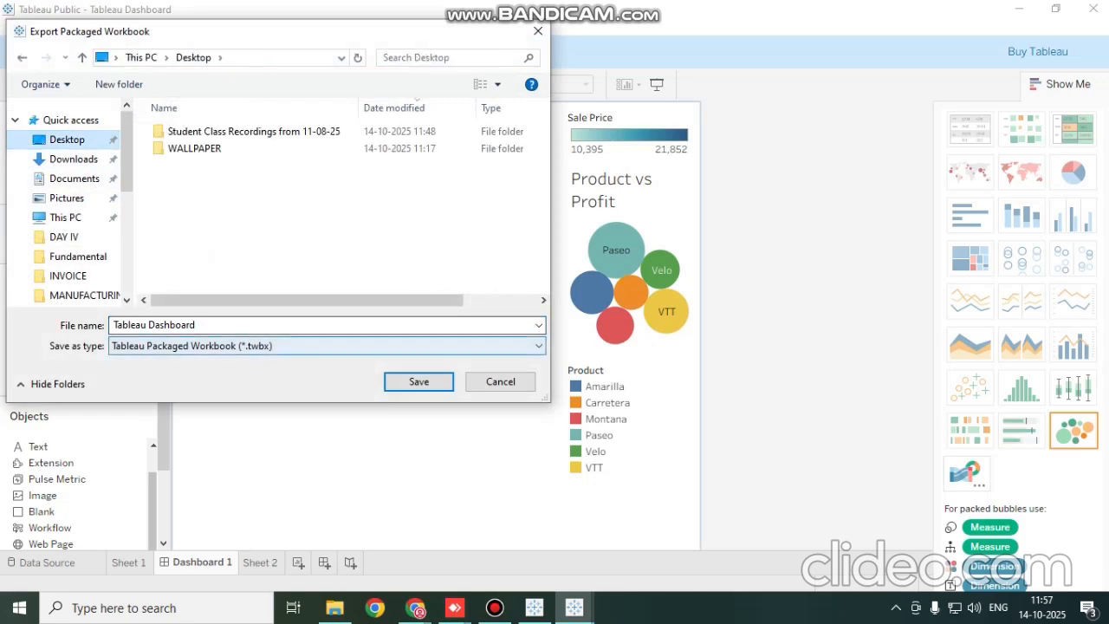
left_click(327, 346)
left_click(327, 346)
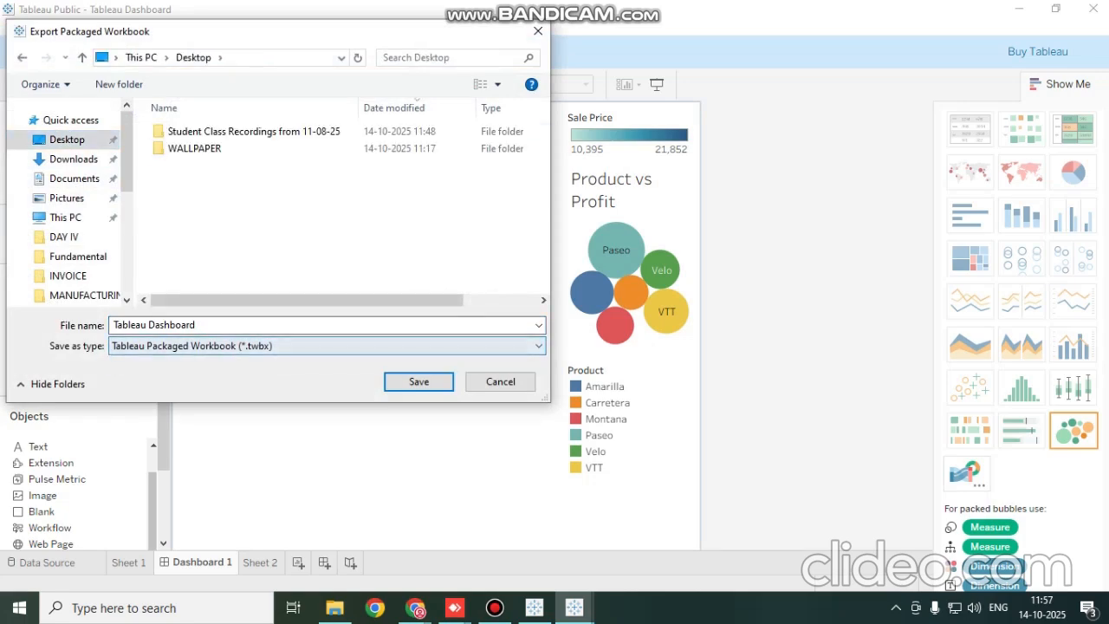
left_click(538, 31)
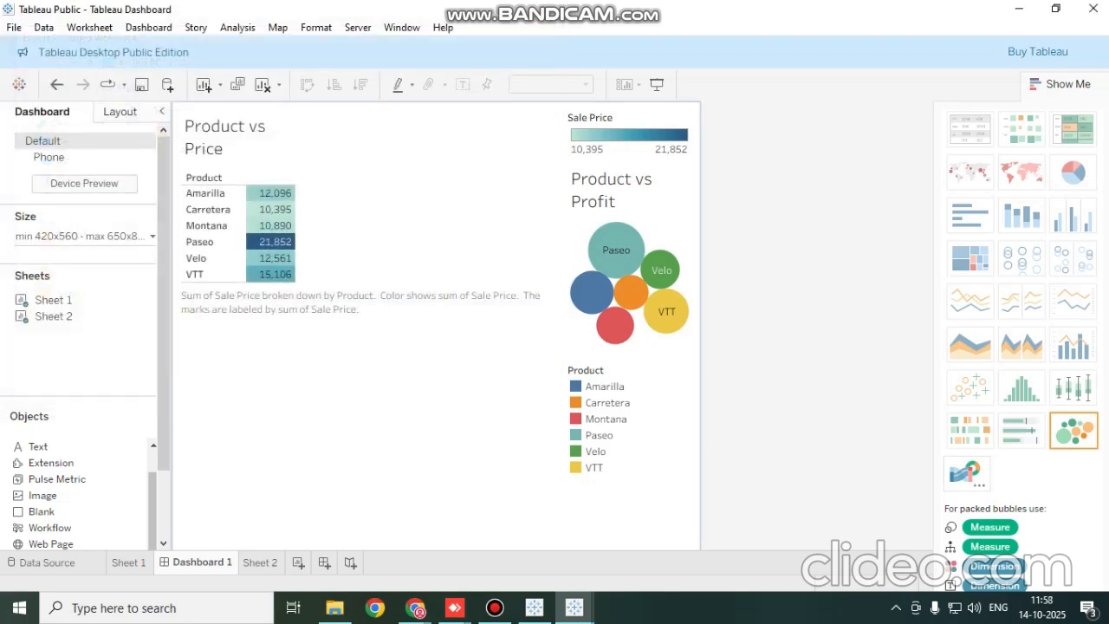
Try to save the workbook to Tableau Public under a new name and dismiss the sign-in form
left_click(43, 27)
mouse_move(89, 27)
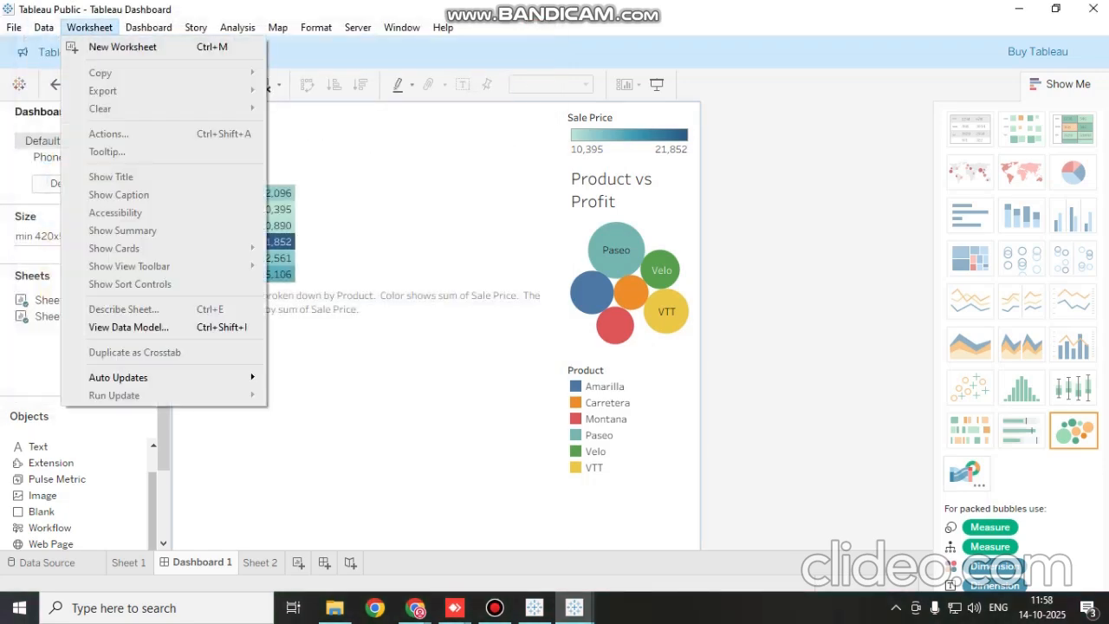
left_click(442, 27)
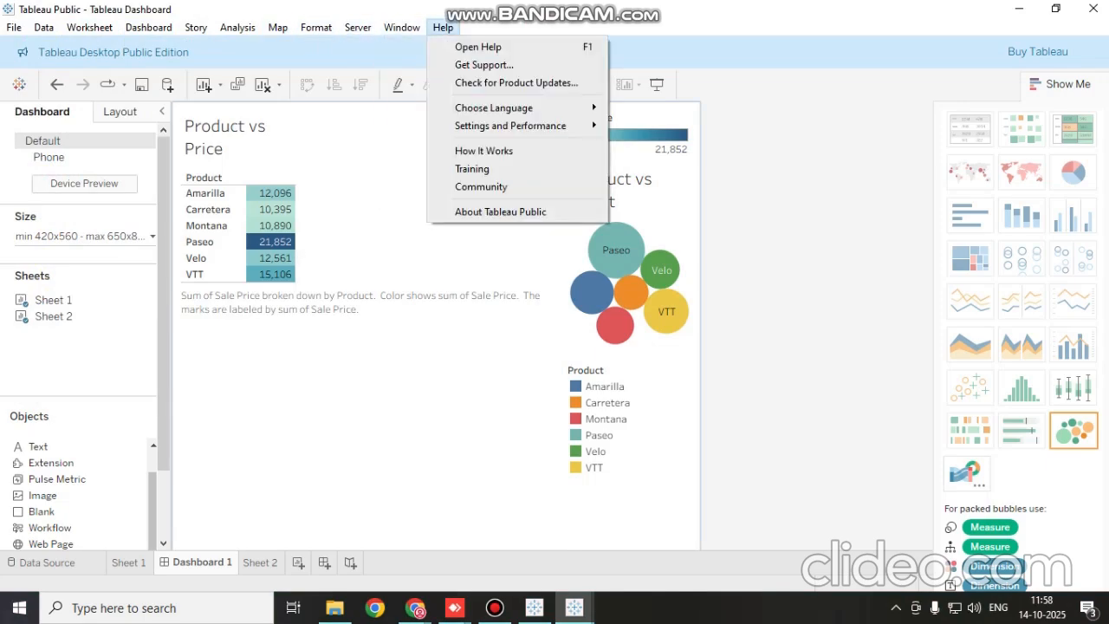
mouse_move(14, 27)
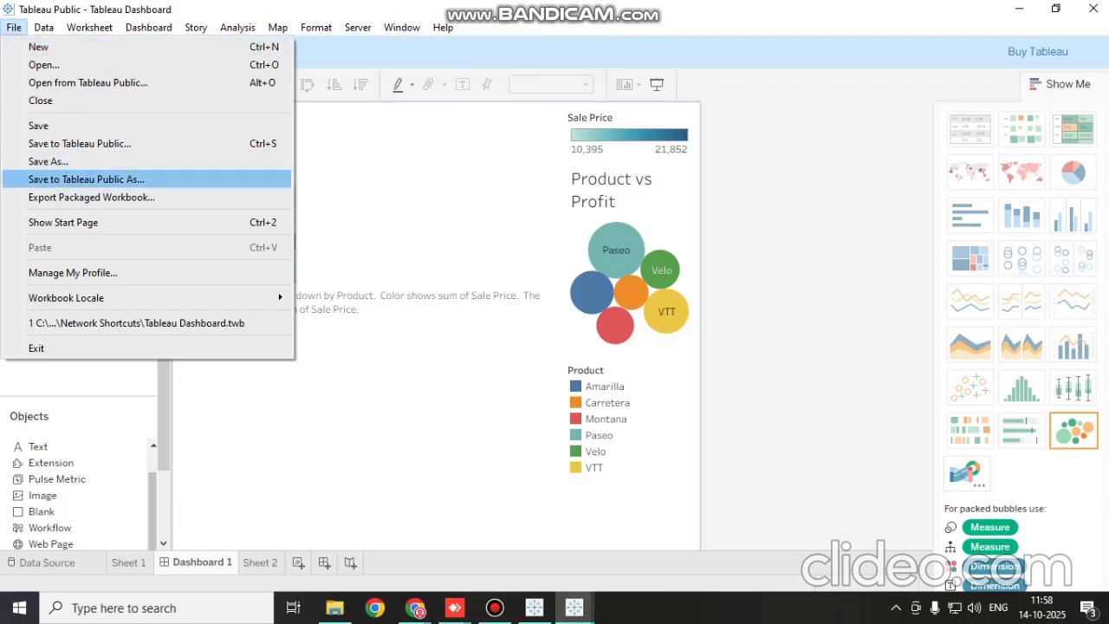
left_click(86, 180)
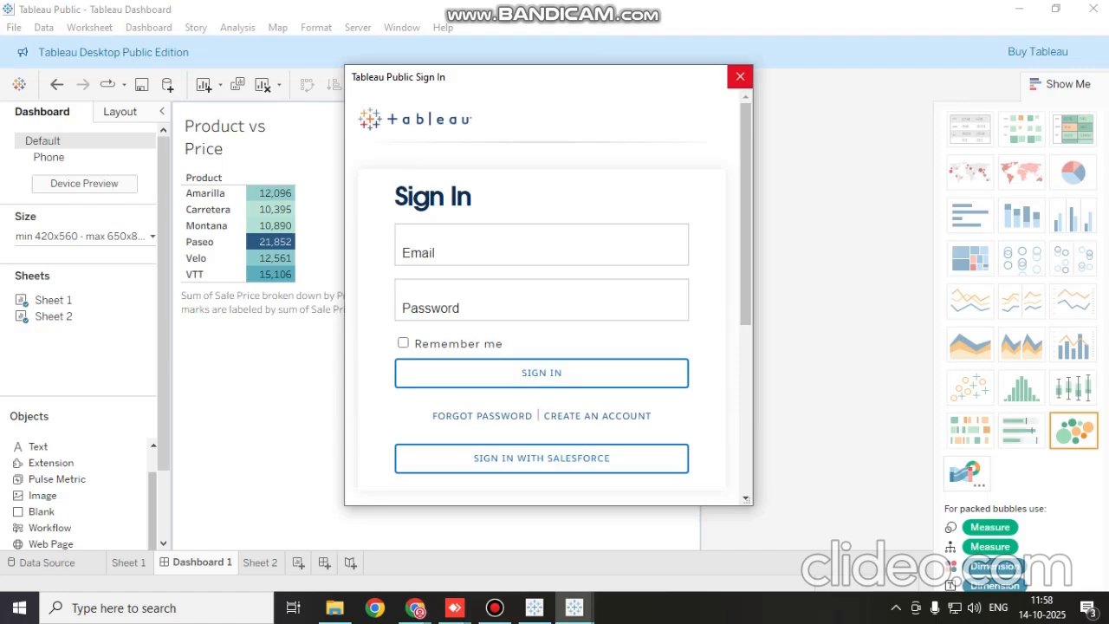
left_click(740, 76)
left_click(43, 26)
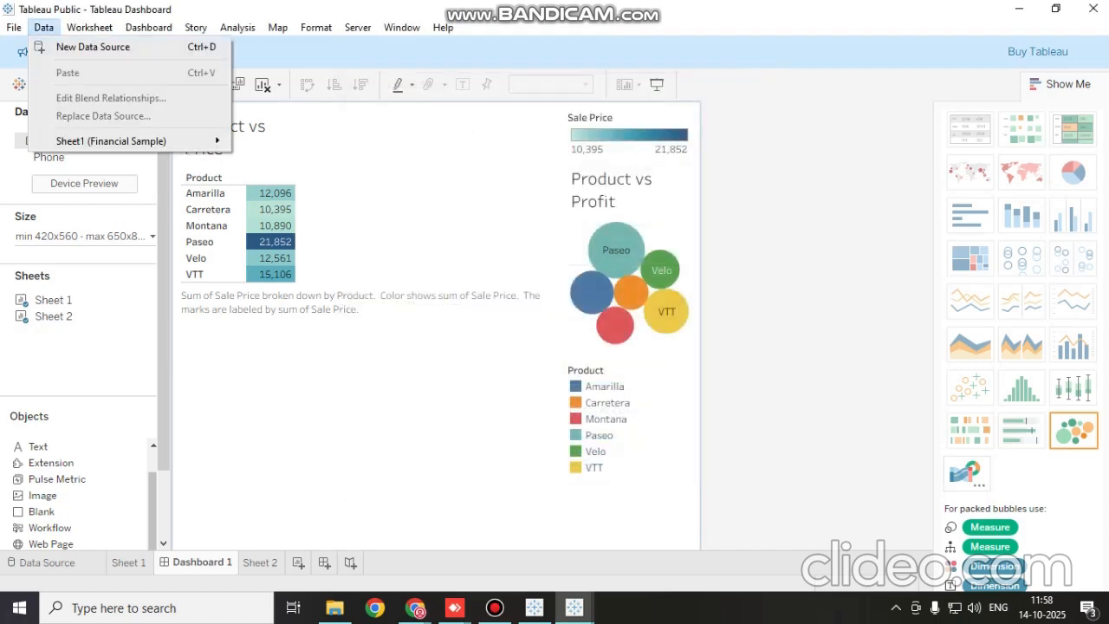
mouse_move(89, 27)
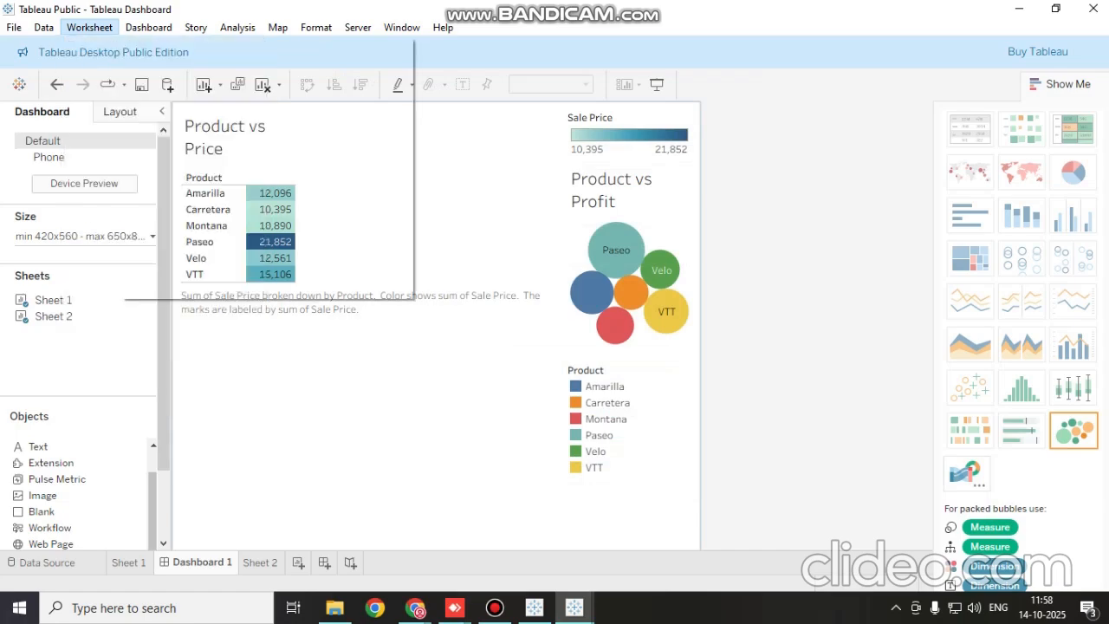
mouse_move(148, 27)
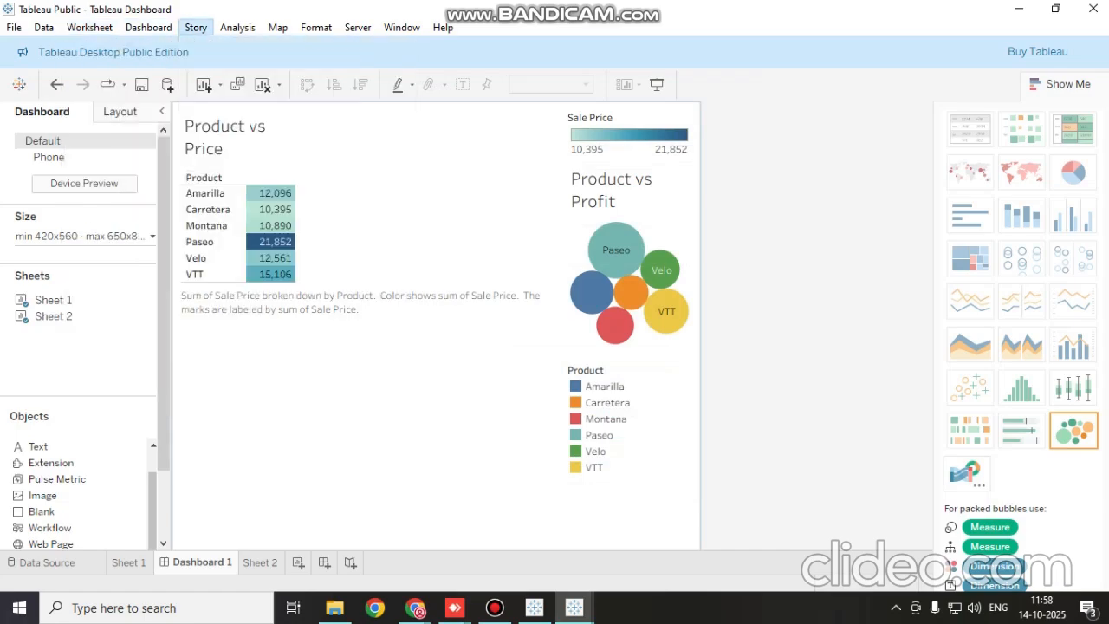
mouse_move(316, 27)
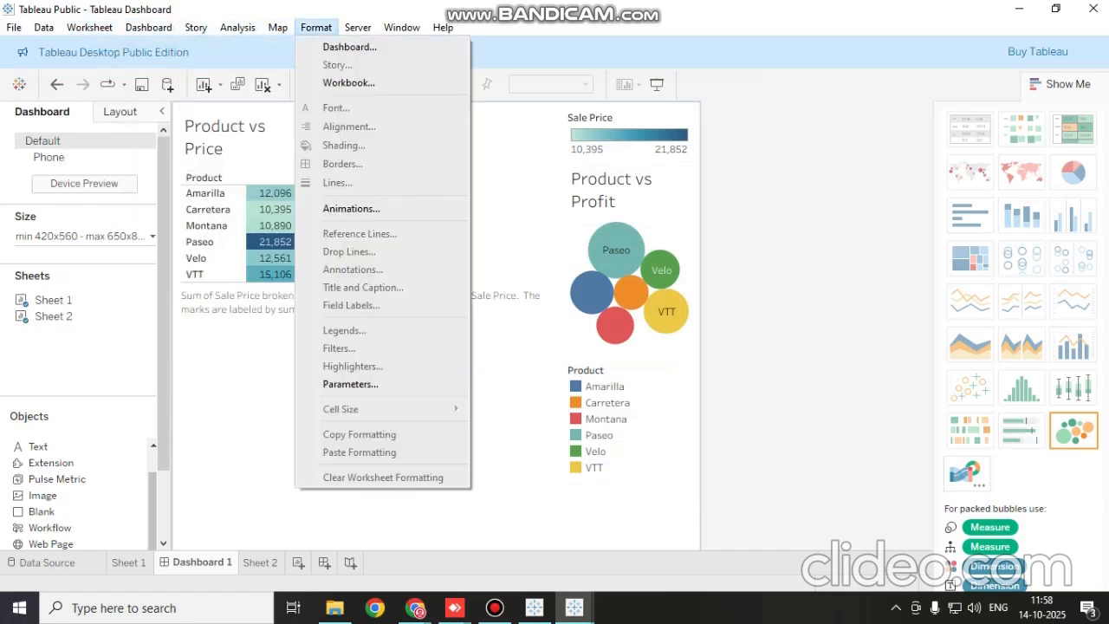
mouse_move(442, 27)
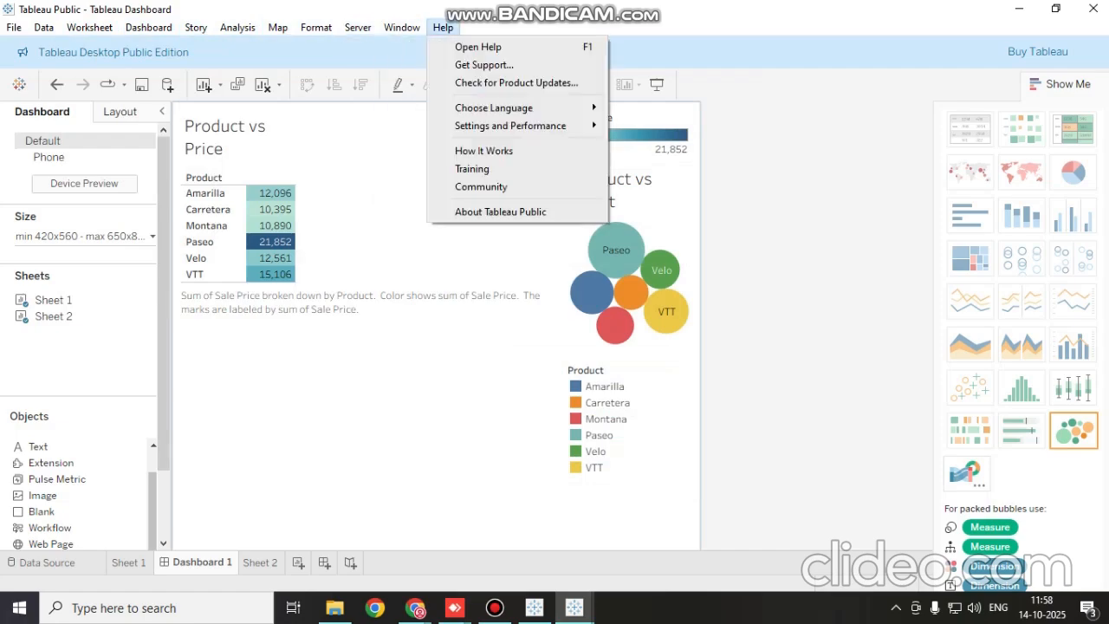
Try to save a copy to the Desktop as "Tableau Dashboard2", review the available workbook formats, and cancel
mouse_move(13, 27)
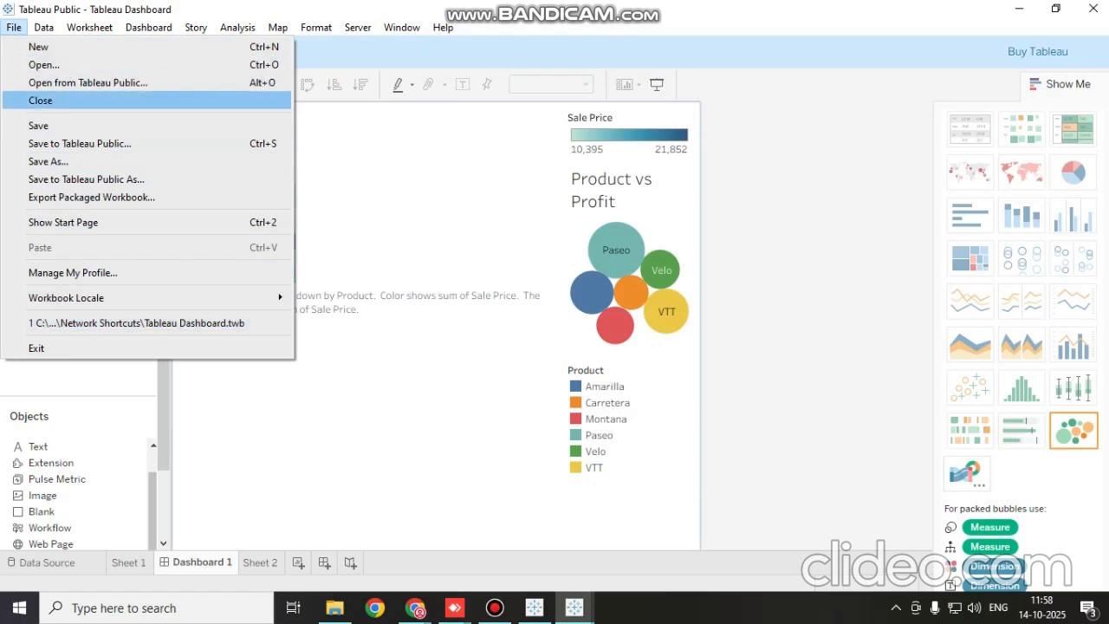
left_click(48, 161)
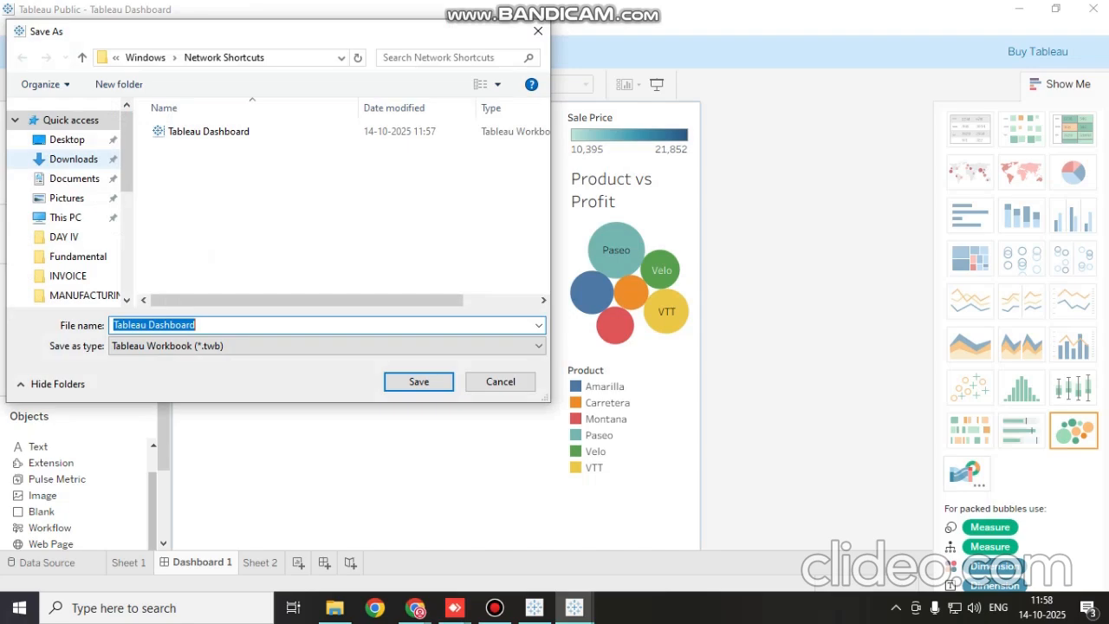
left_click(67, 139)
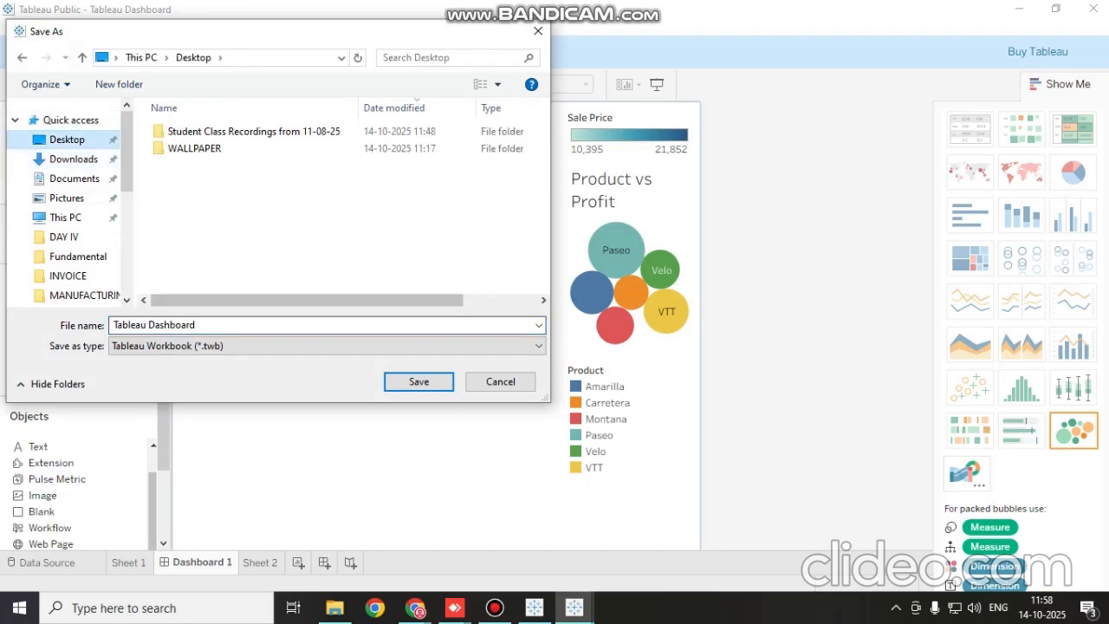
double_click(251, 325)
left_click(251, 325)
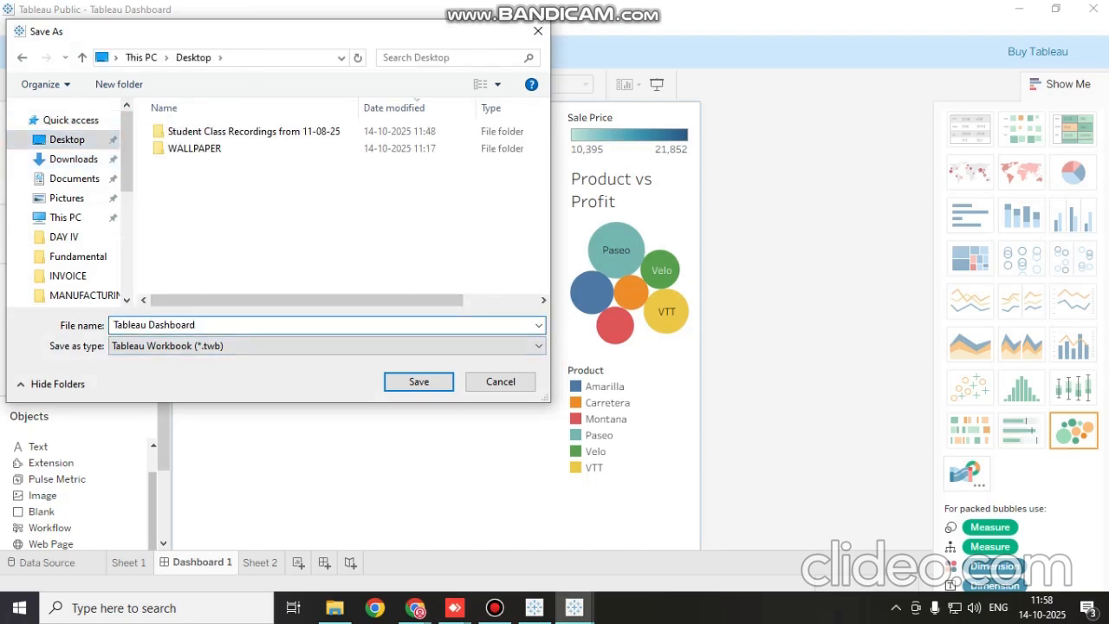
type("2")
left_click(277, 346)
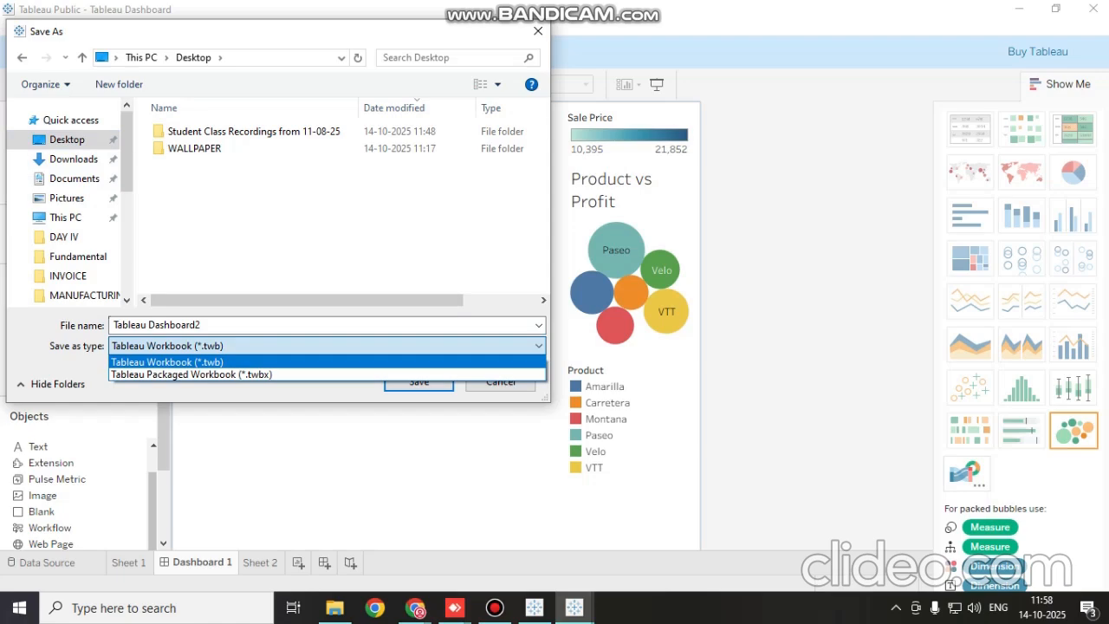
left_click(537, 31)
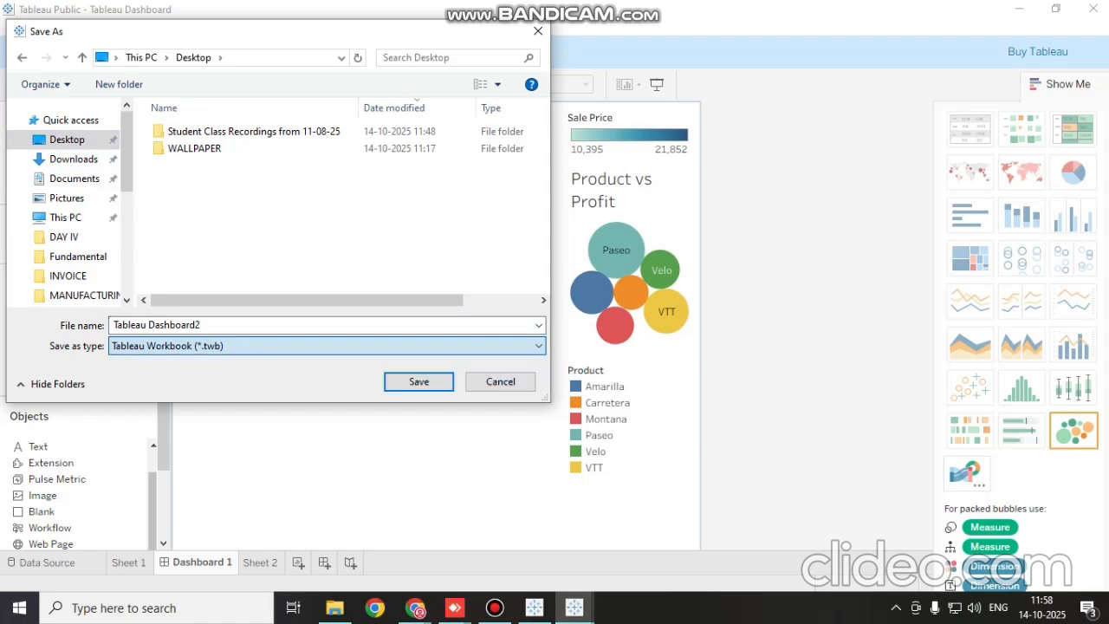
left_click(537, 31)
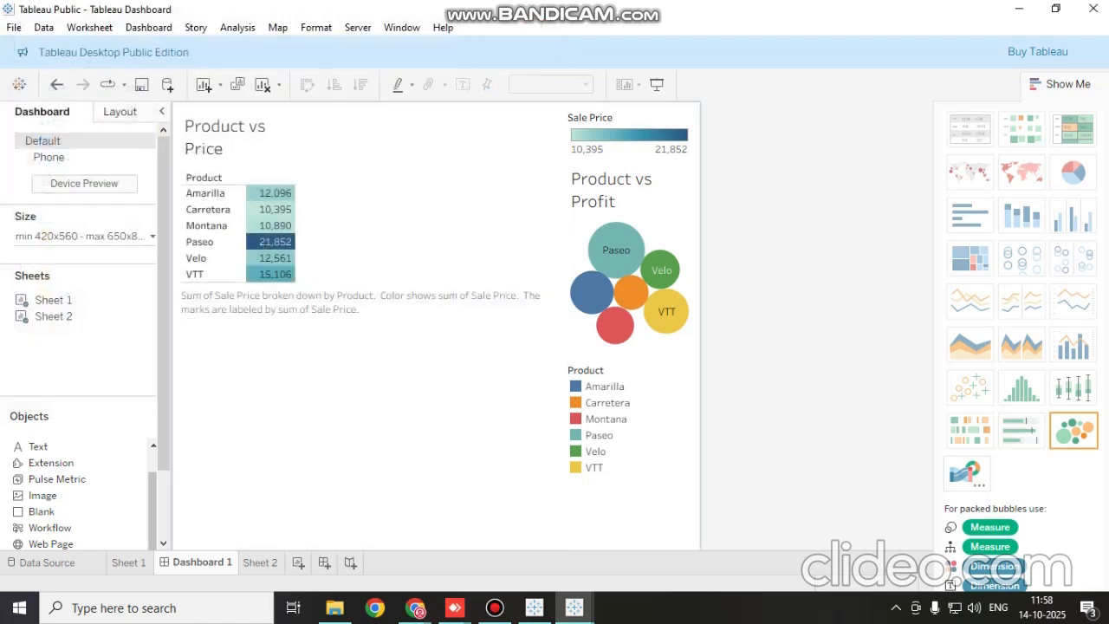
left_click(43, 28)
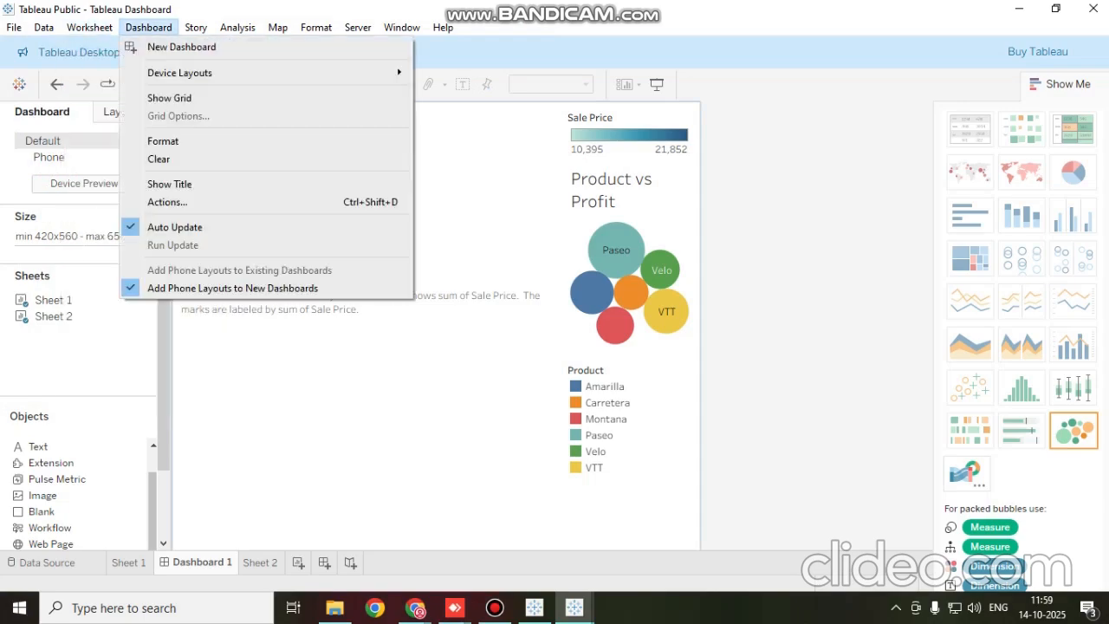
mouse_move(196, 28)
mouse_move(237, 28)
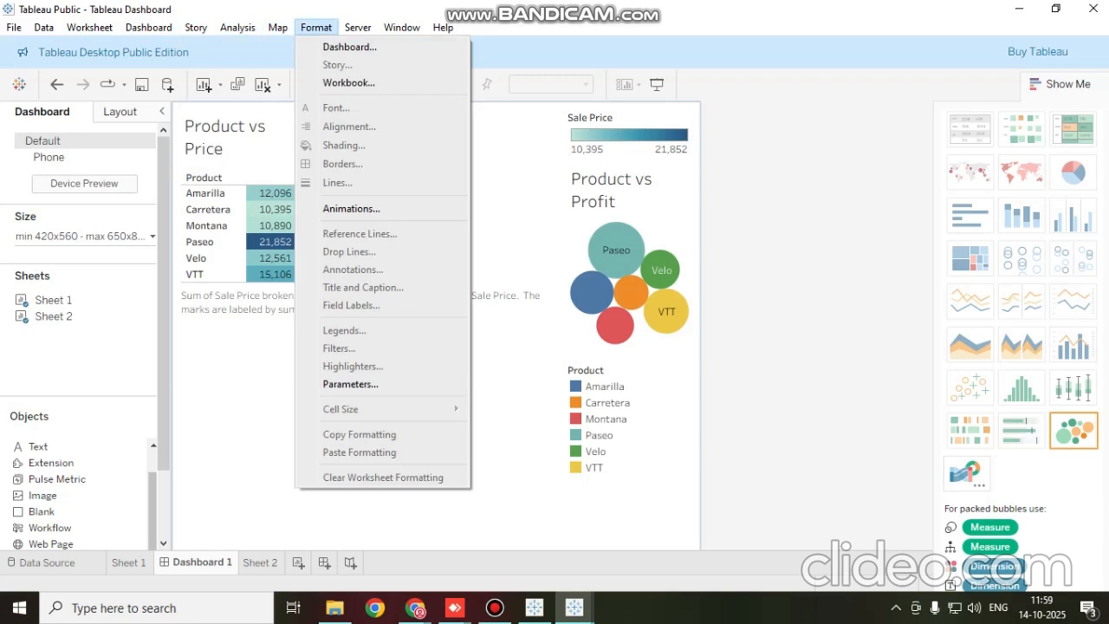
mouse_move(357, 28)
mouse_move(402, 28)
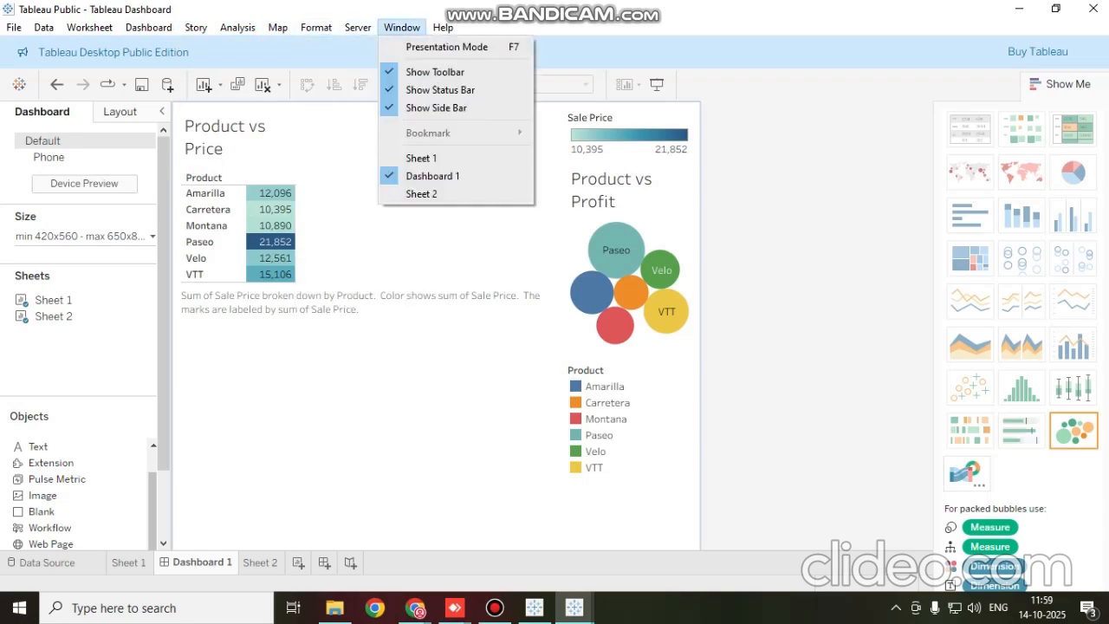
Examine the file types available for saving a copy of the workbook and cancel without saving
mouse_move(14, 28)
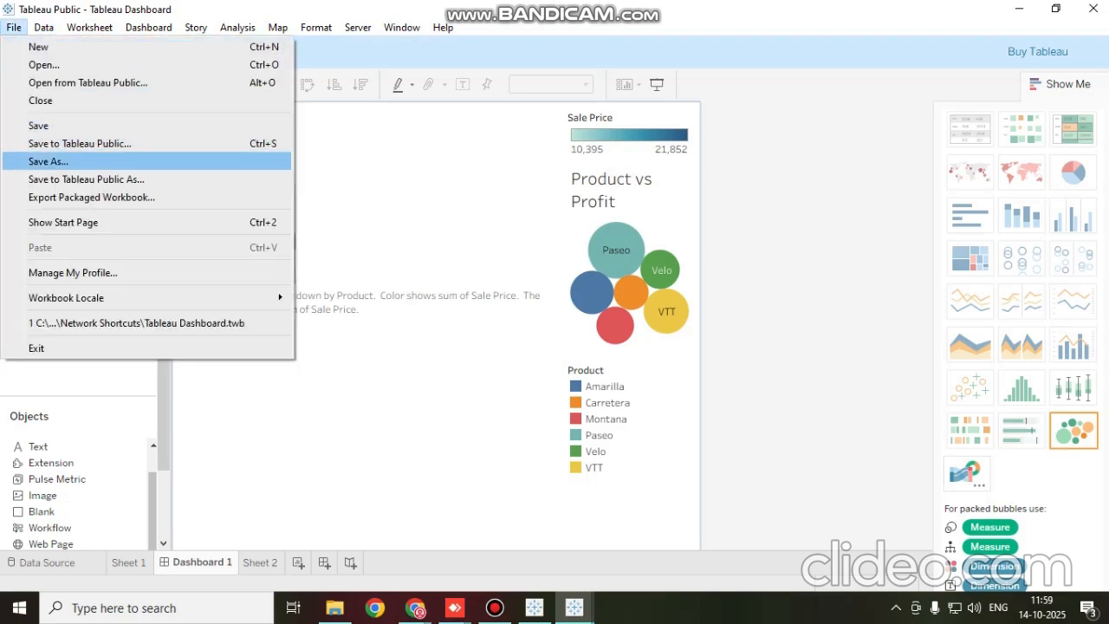
left_click(48, 161)
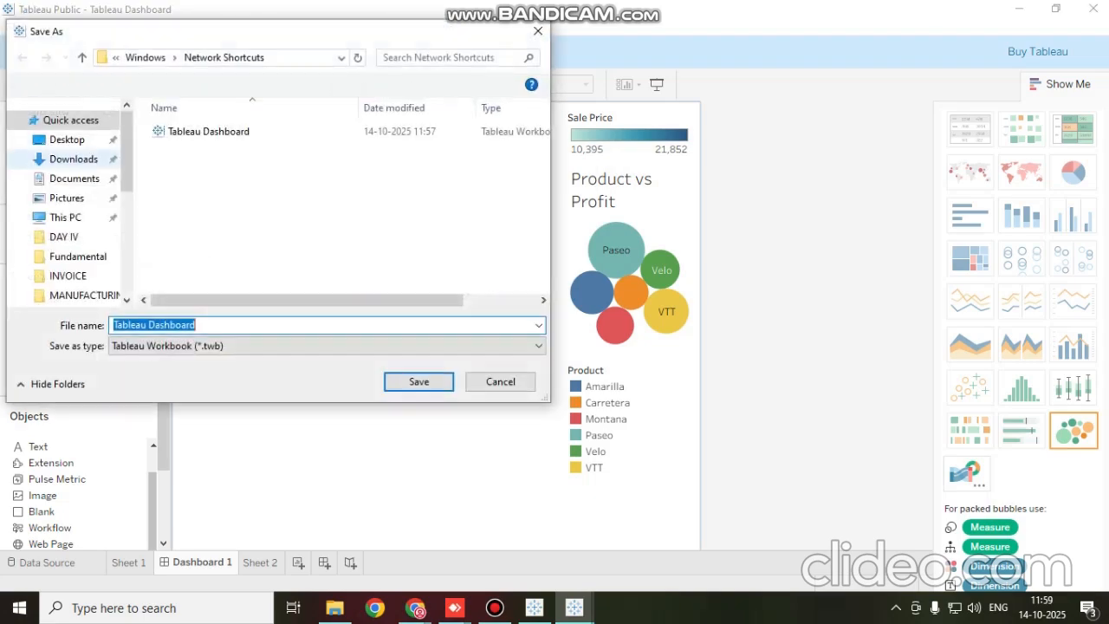
left_click(326, 346)
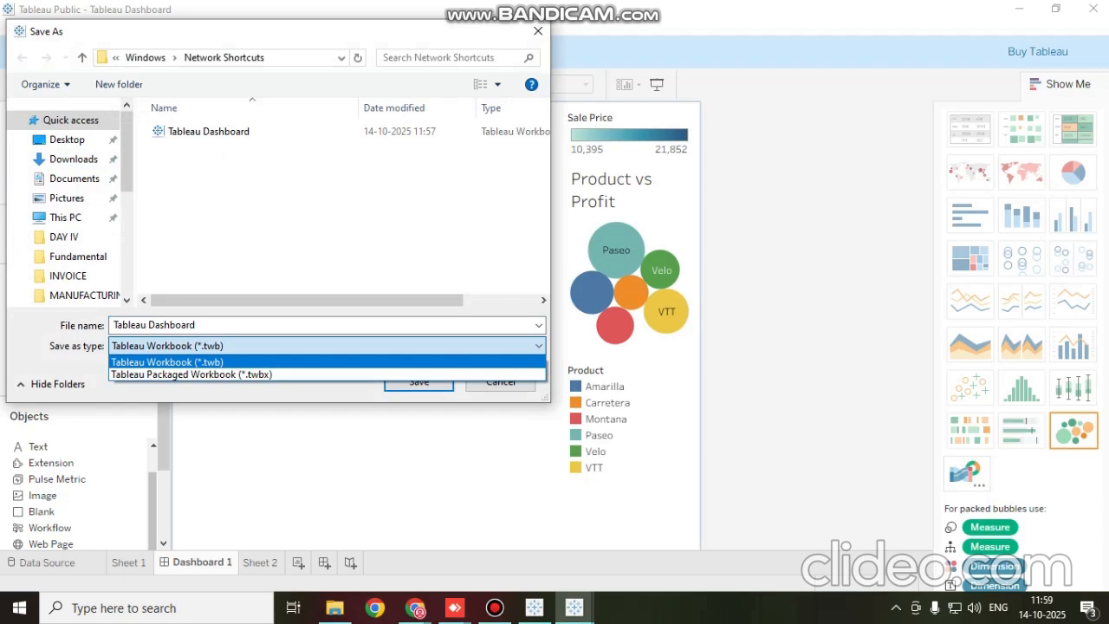
left_click(538, 31)
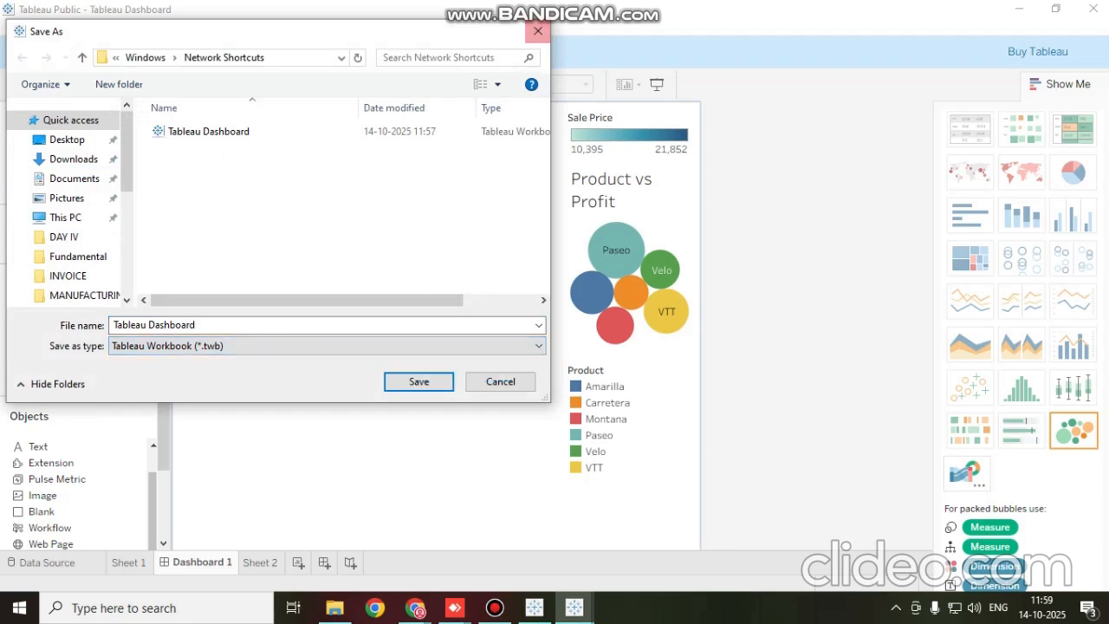
left_click(501, 382)
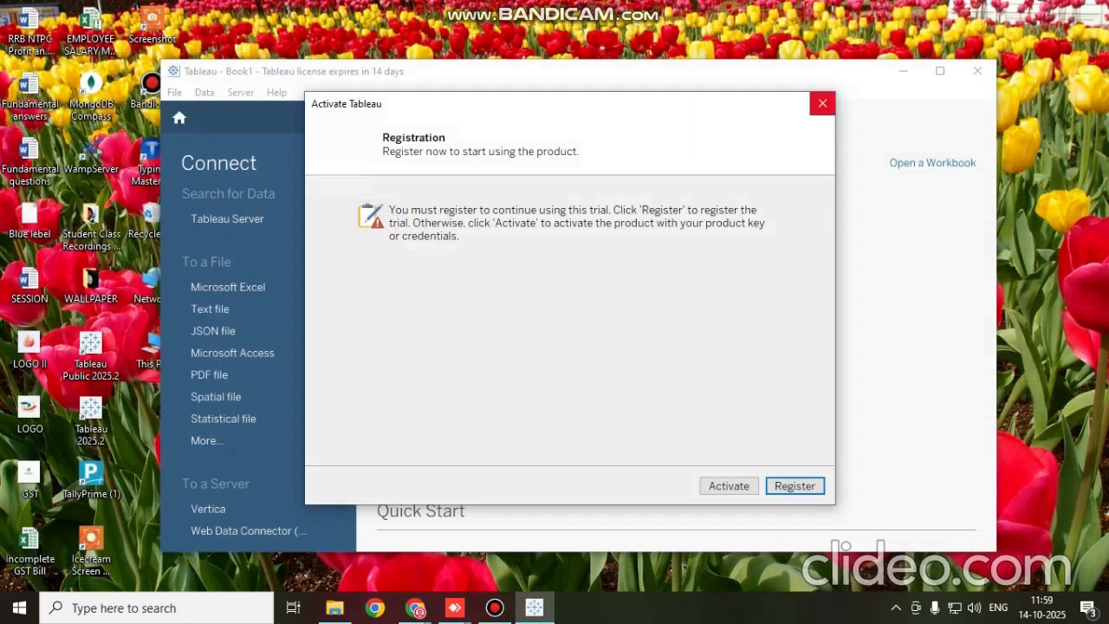
Exit the unregistered Tableau trial and view the sorting options for the desktop icons without changing them
left_click(653, 347)
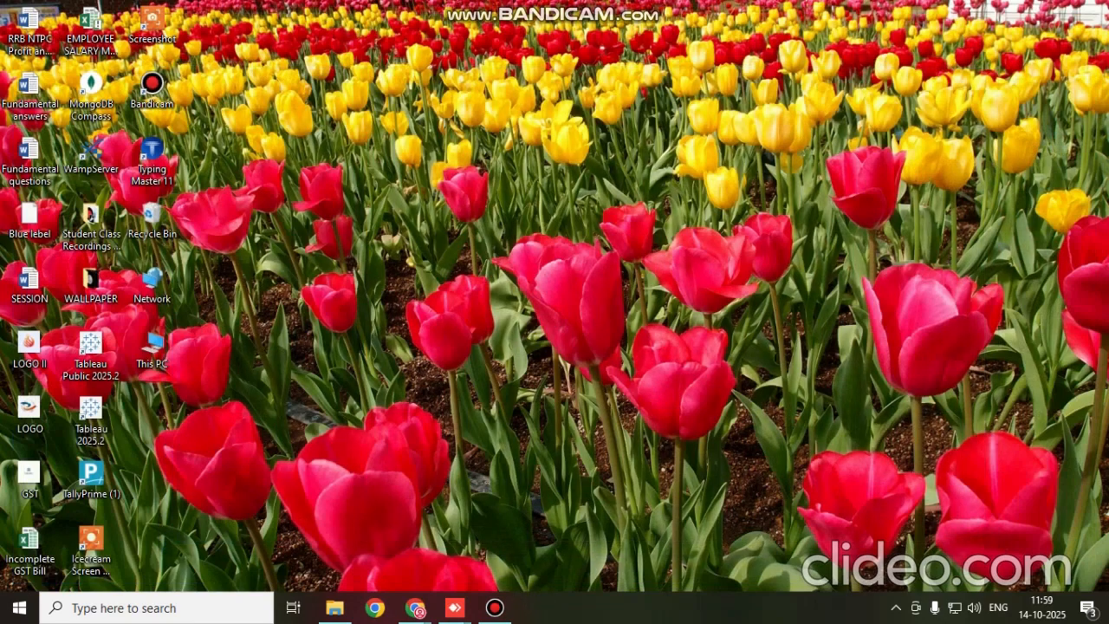
right_click(288, 147)
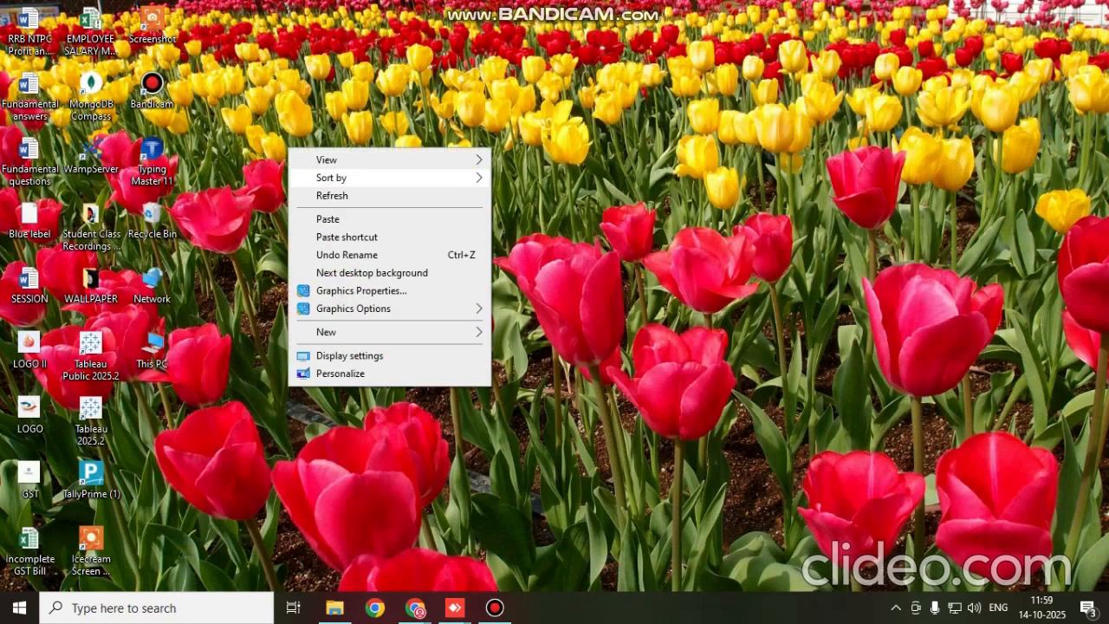
mouse_move(330, 178)
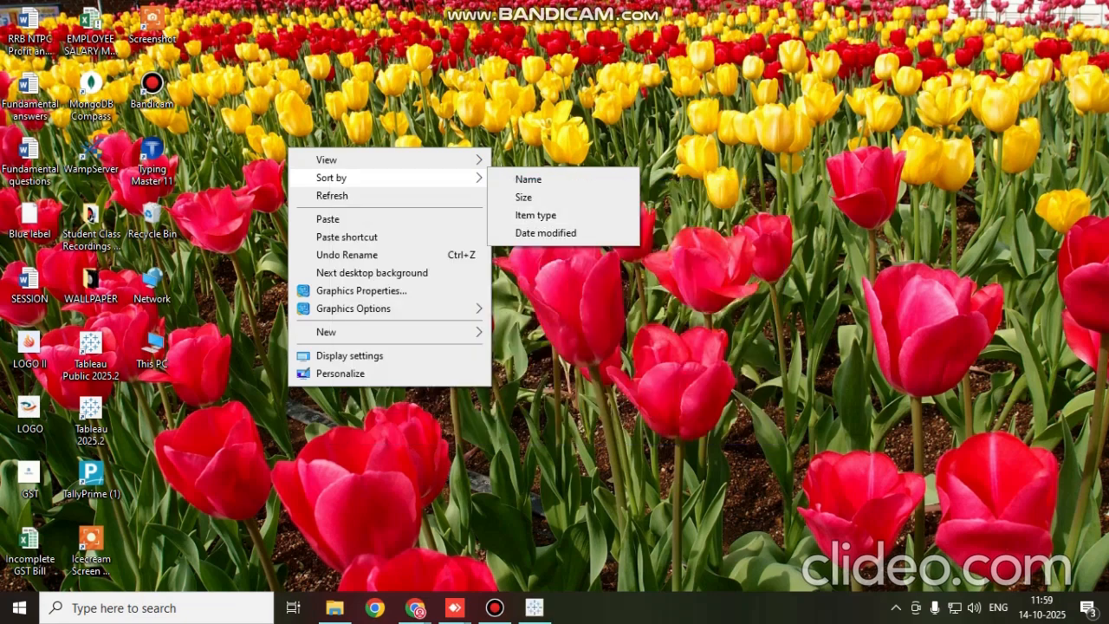
key("Escape")
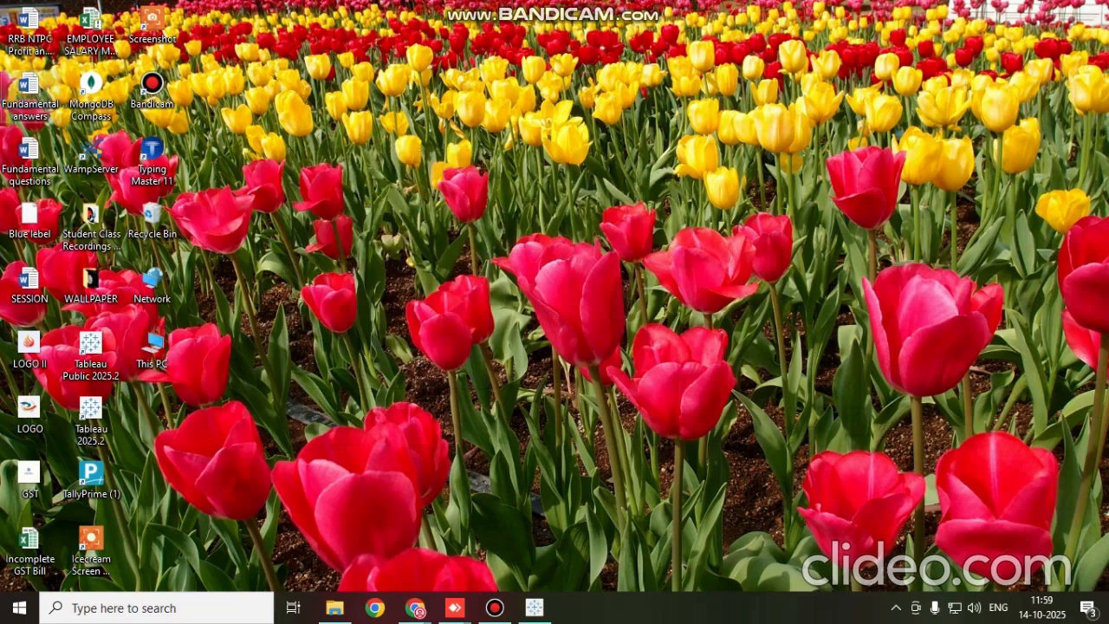
Look for the saved workbook in the Desktop and Documents folders and check how Documents is sorted
left_click(334, 607)
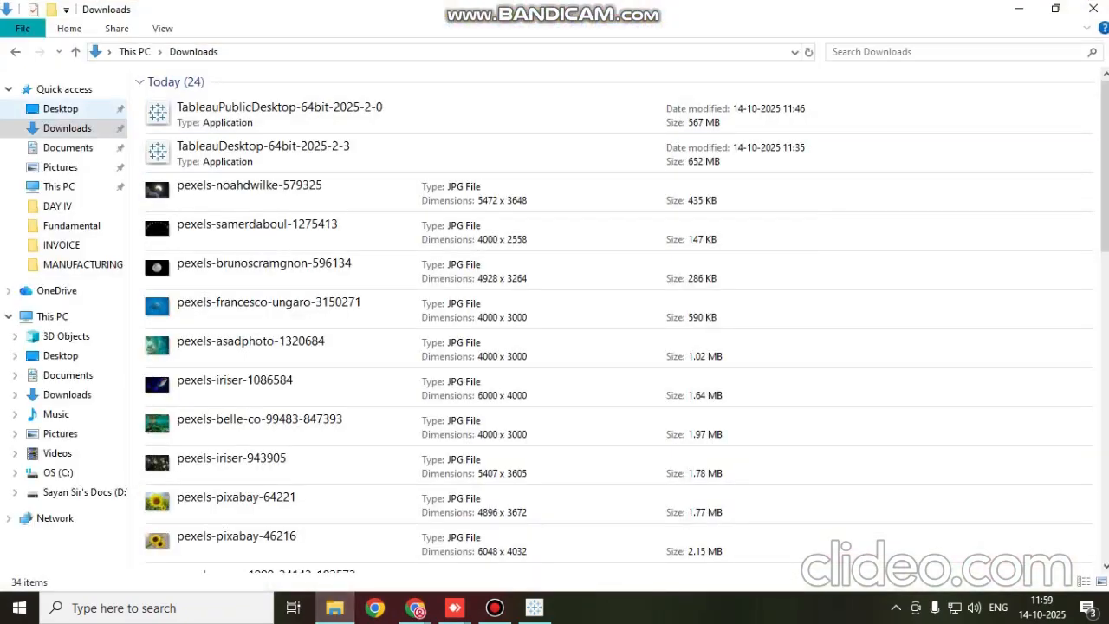
left_click(61, 108)
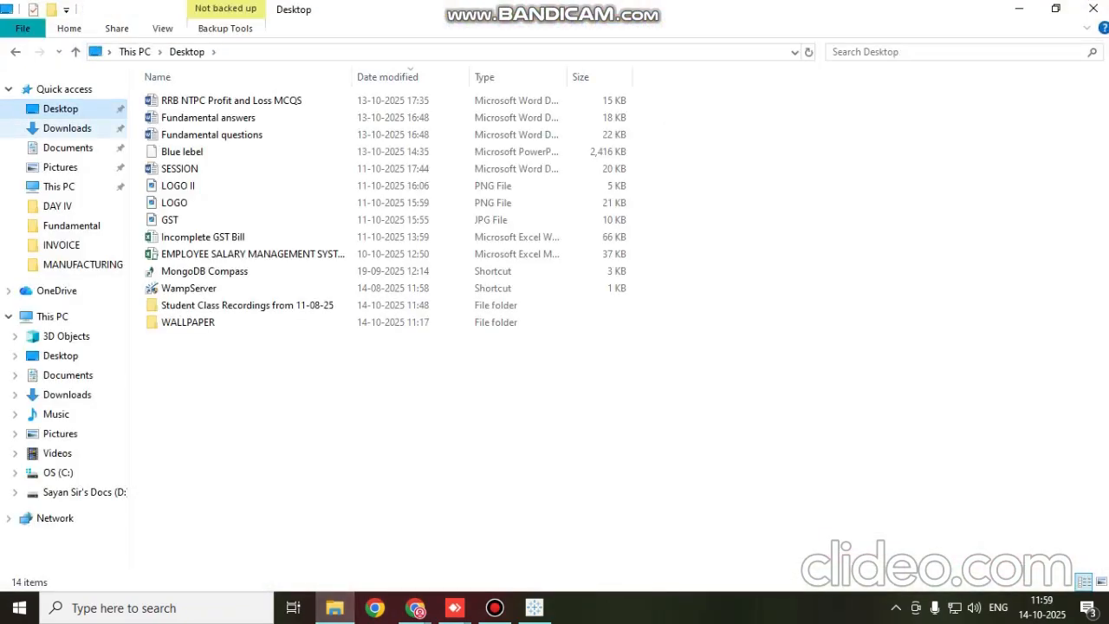
left_click(67, 147)
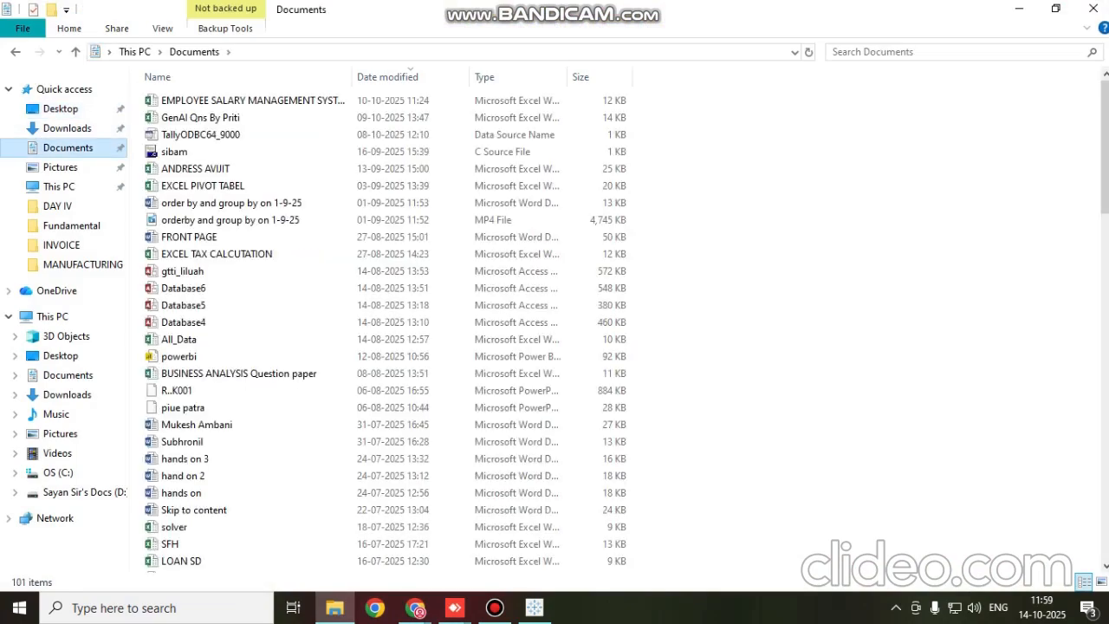
right_click(772, 176)
mouse_move(819, 207)
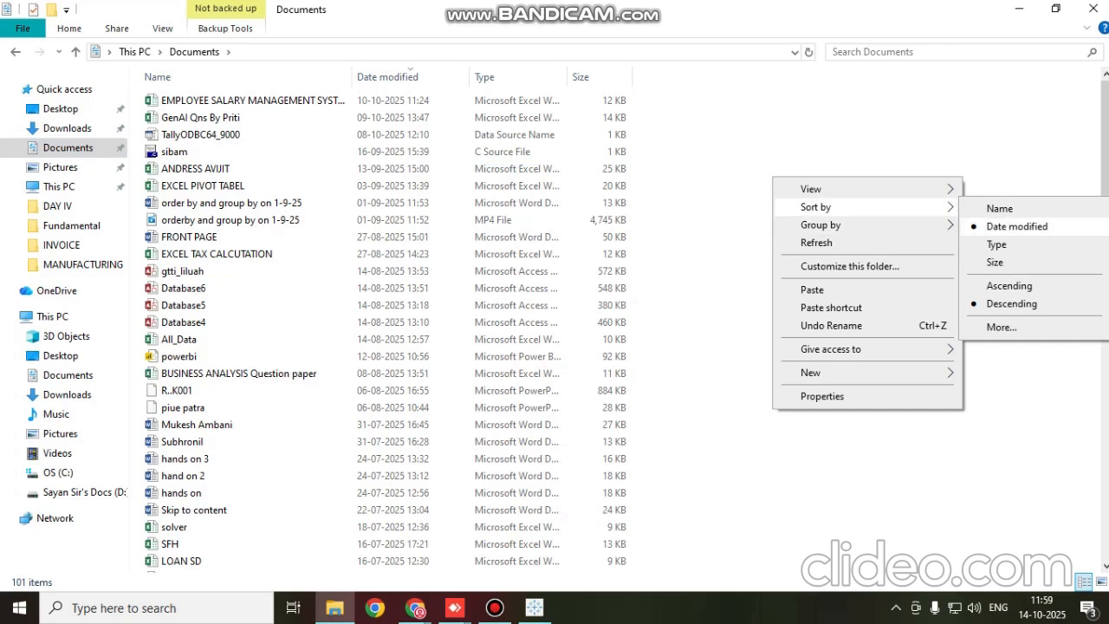
left_click(699, 259)
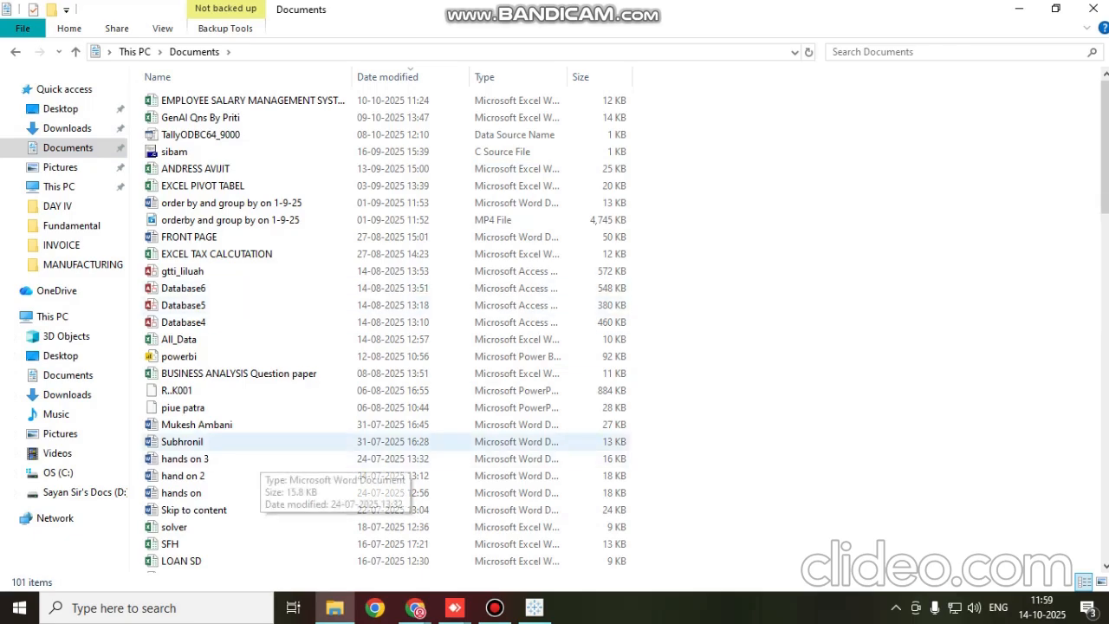
Search the computer for "tableau" to find the installed apps and related documents
left_click(156, 607)
type("ta")
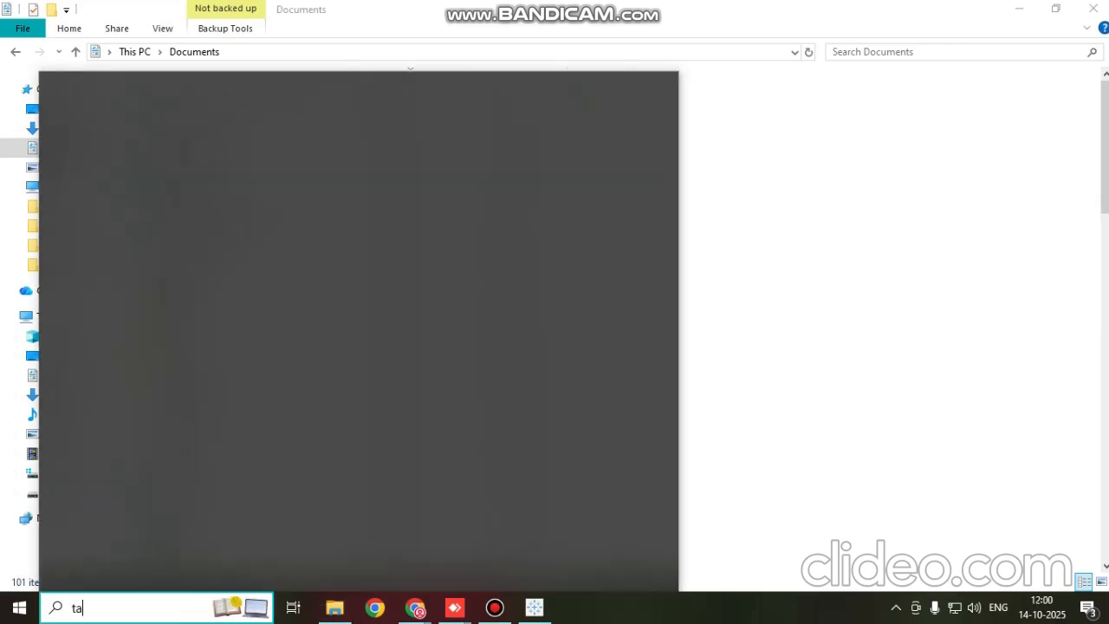
type("blu")
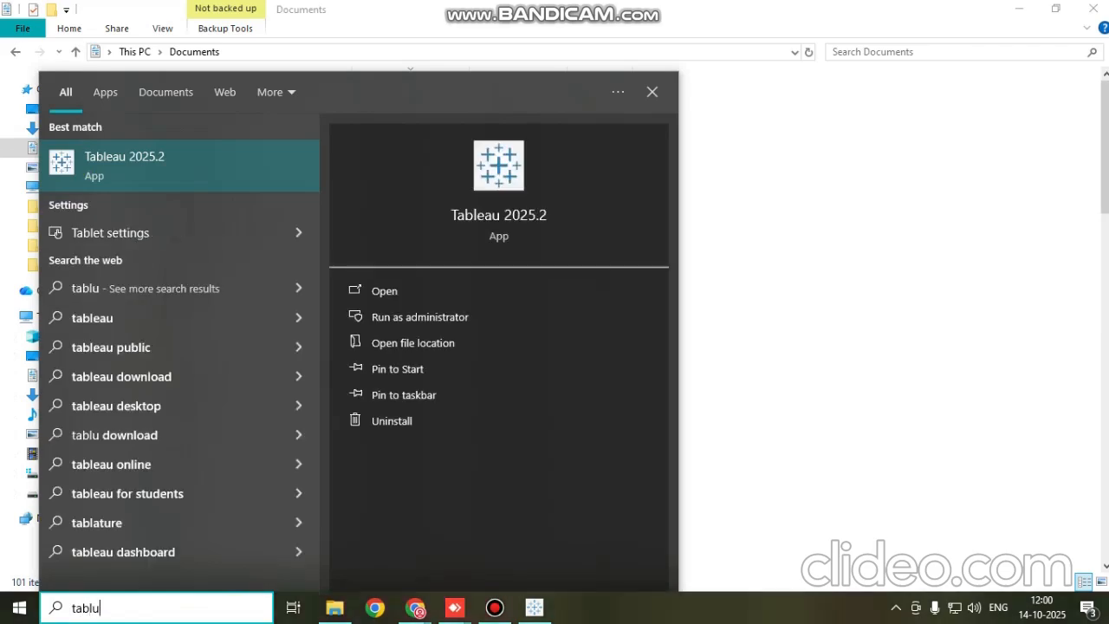
type("e")
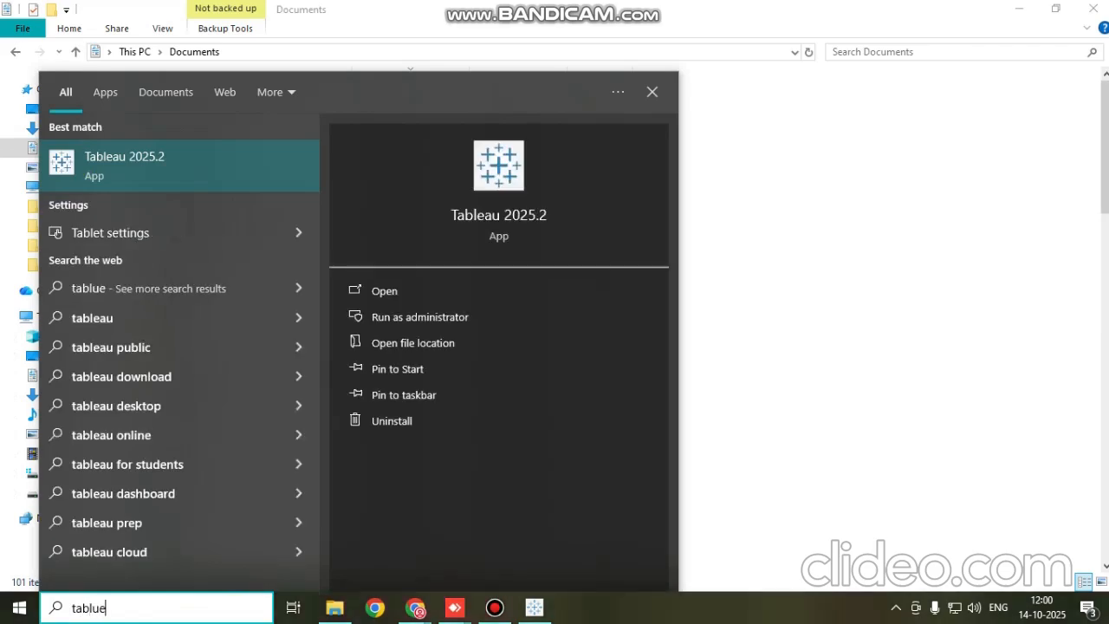
key("BackSpace")
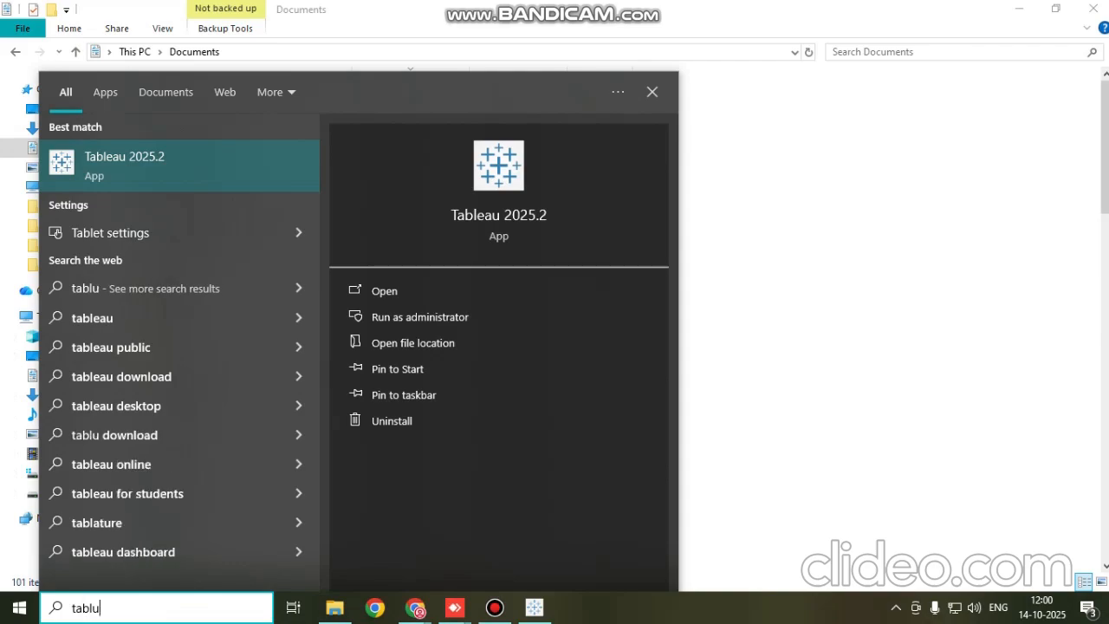
key("BackSpace")
type("e")
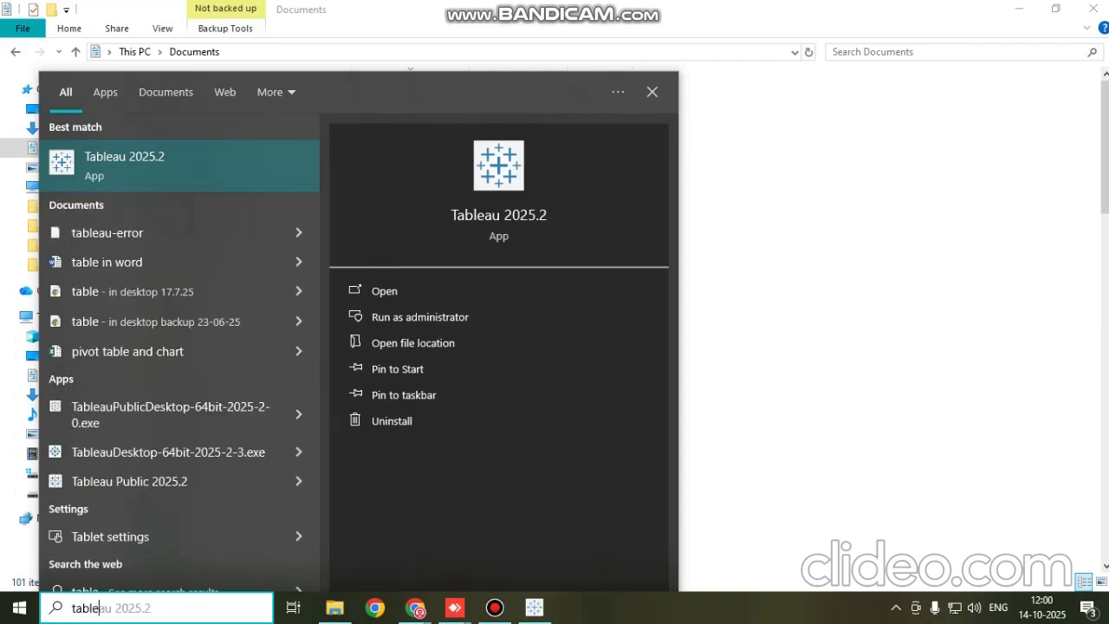
type("au")
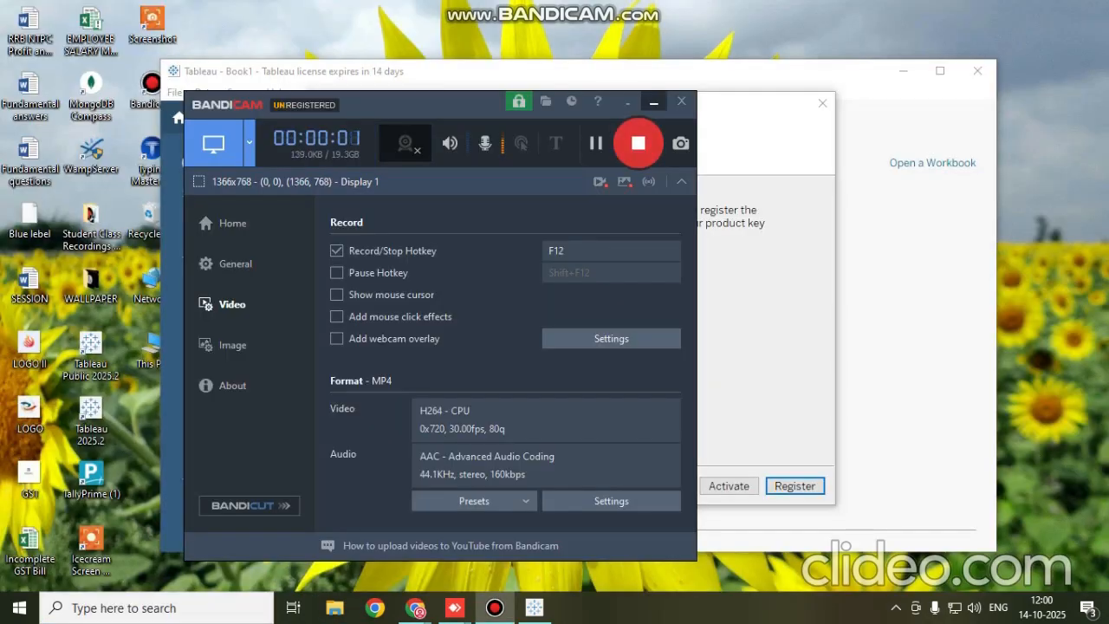
Close the Tableau trial's registration window and exit that application
left_click(653, 101)
left_click(822, 103)
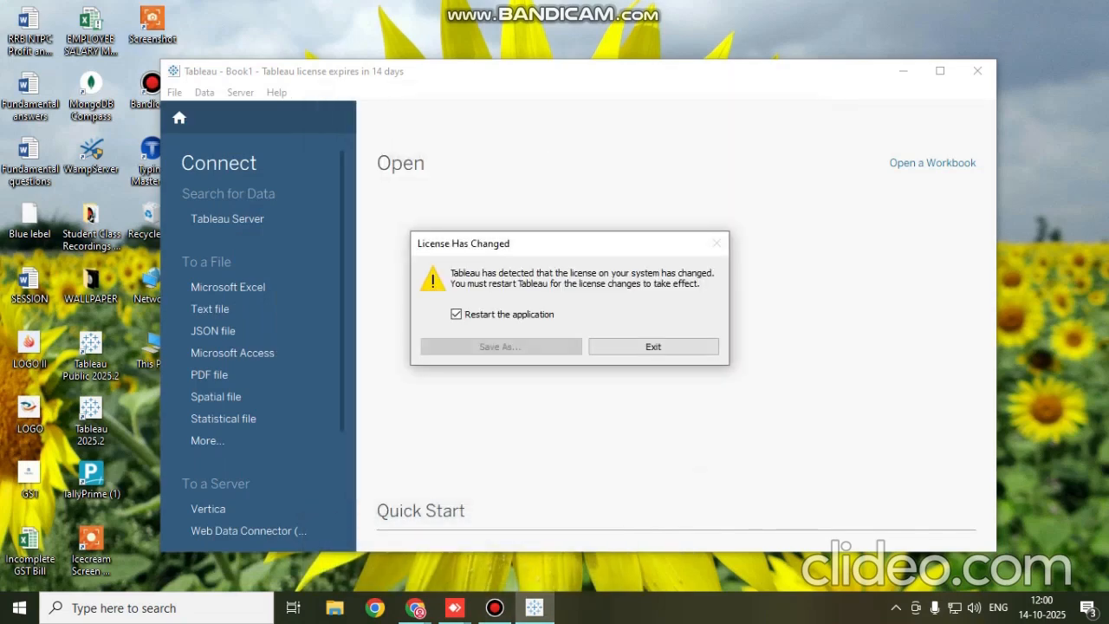
left_click(653, 346)
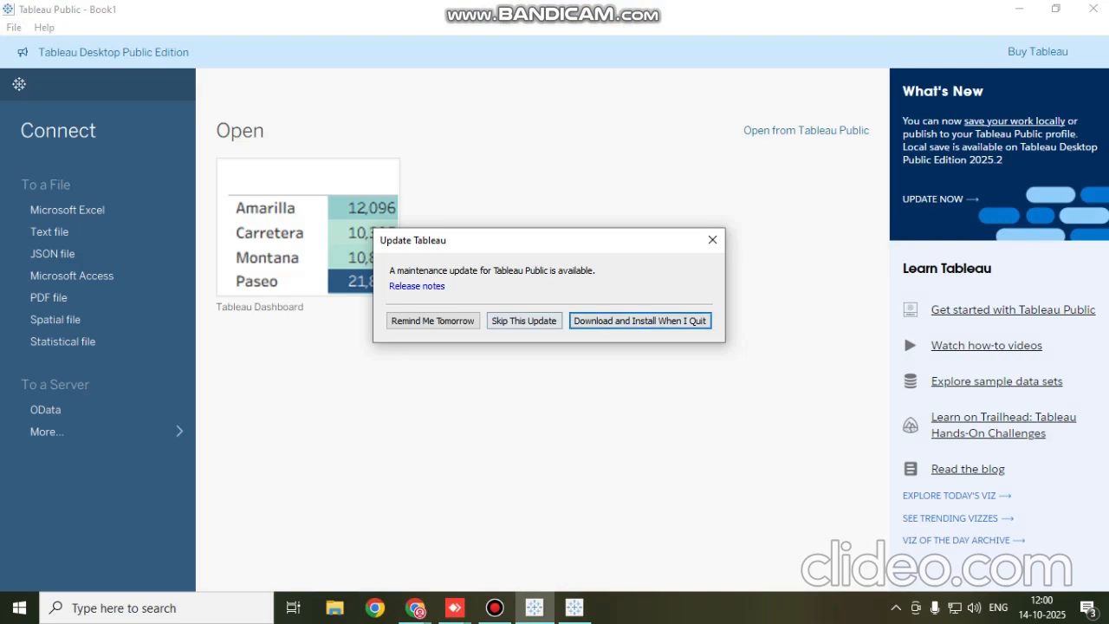
Skip the maintenance update in Tableau Public and open the recent Tableau Dashboard workbook
left_click(524, 320)
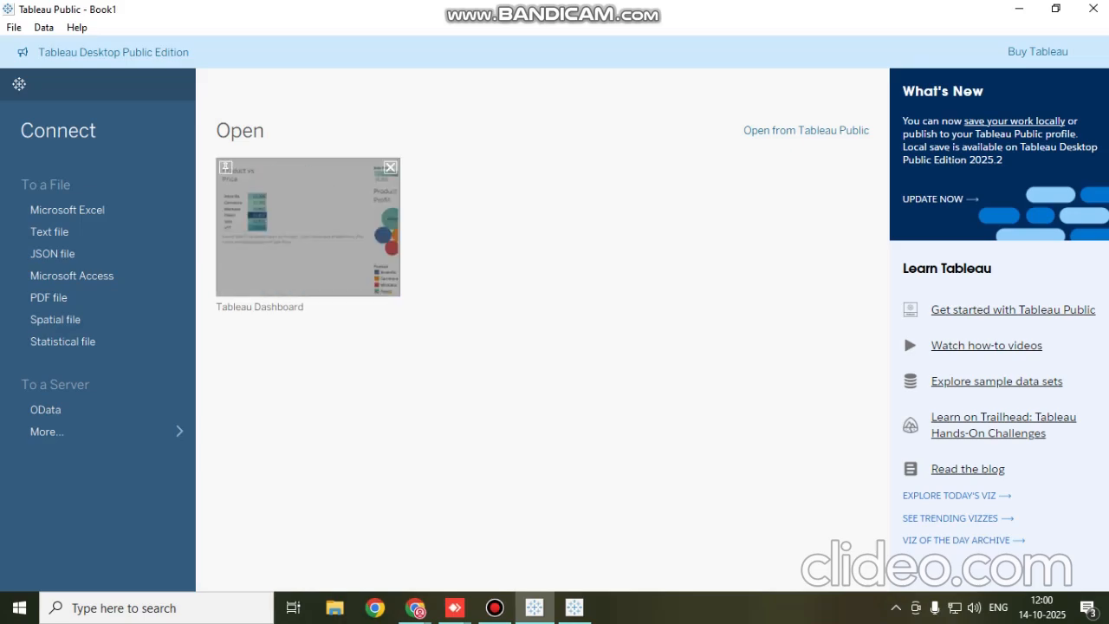
left_click(307, 227)
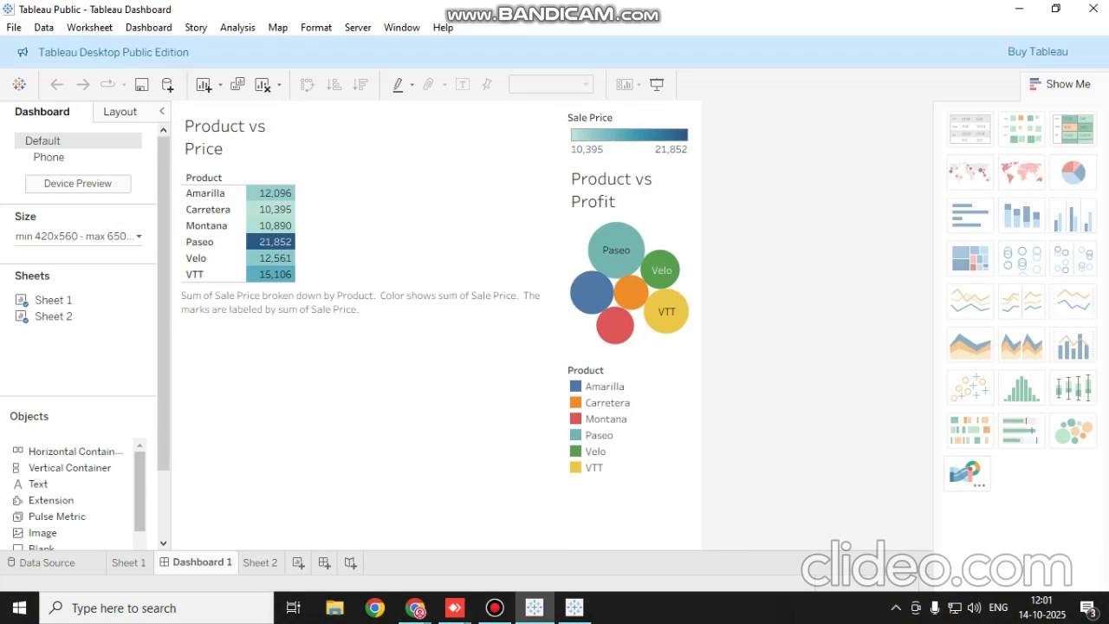
Save a copy of the workbook to the Desktop as "Tableau Dashboard" in Tableau Workbook (*.twb) format
left_click(14, 27)
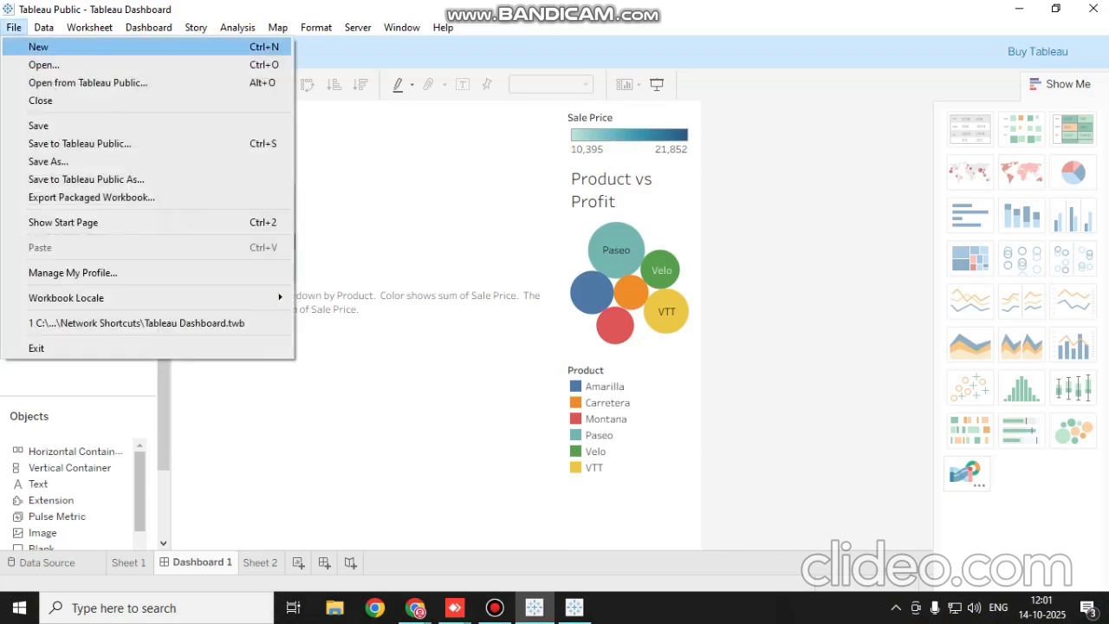
left_click(50, 161)
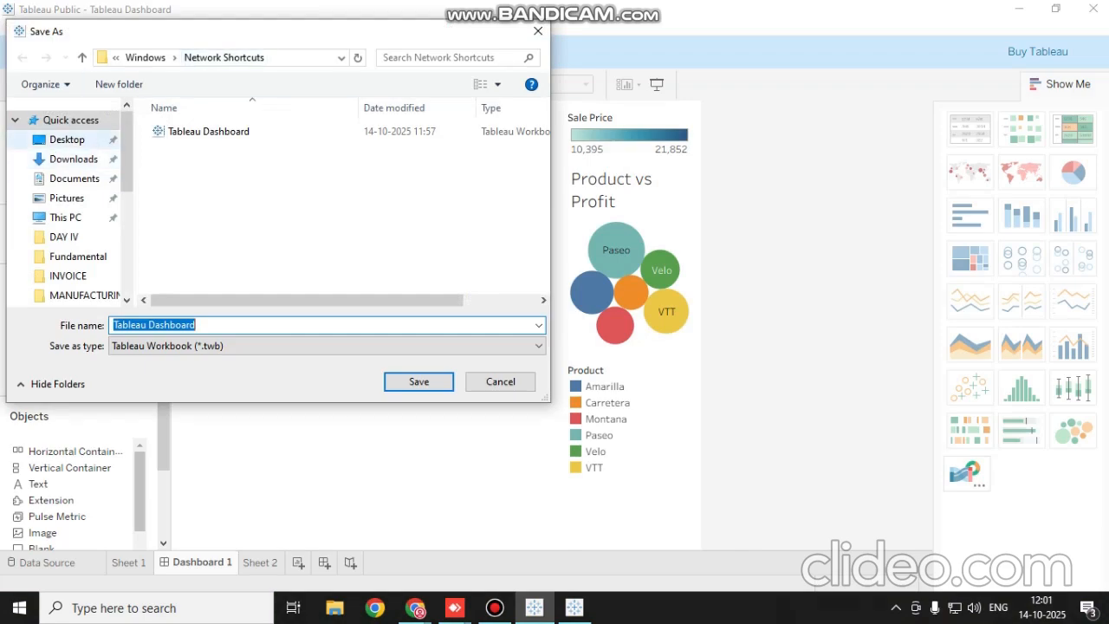
left_click(67, 140)
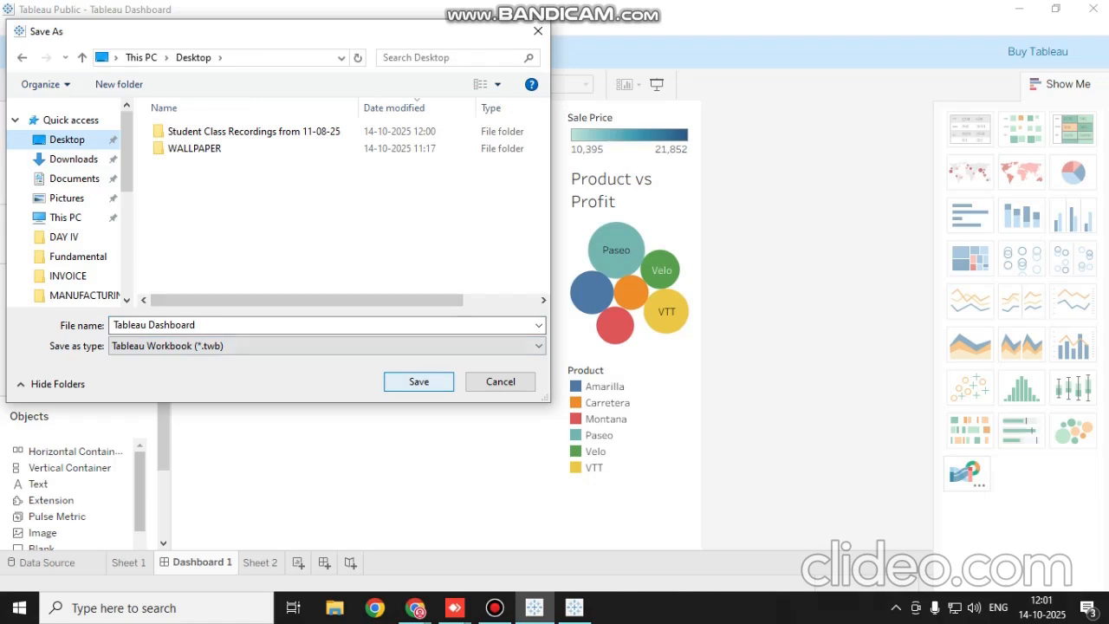
key("Return")
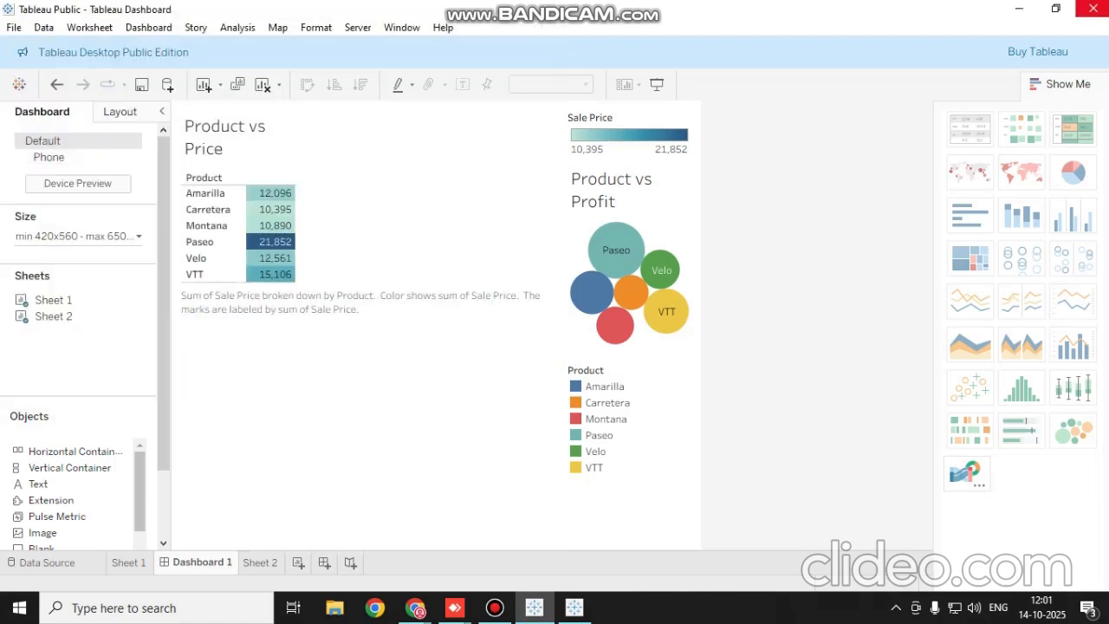
Close Tableau Public and the Tableau trial, and open the Tableau Dashboard file from the desktop
left_click(1088, 9)
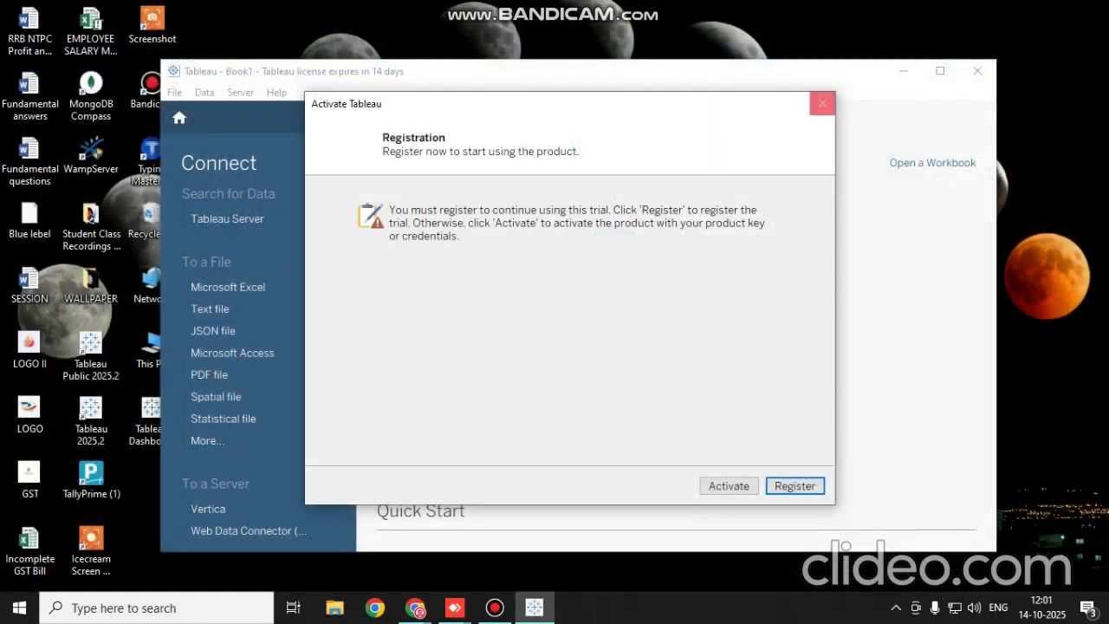
left_click(653, 346)
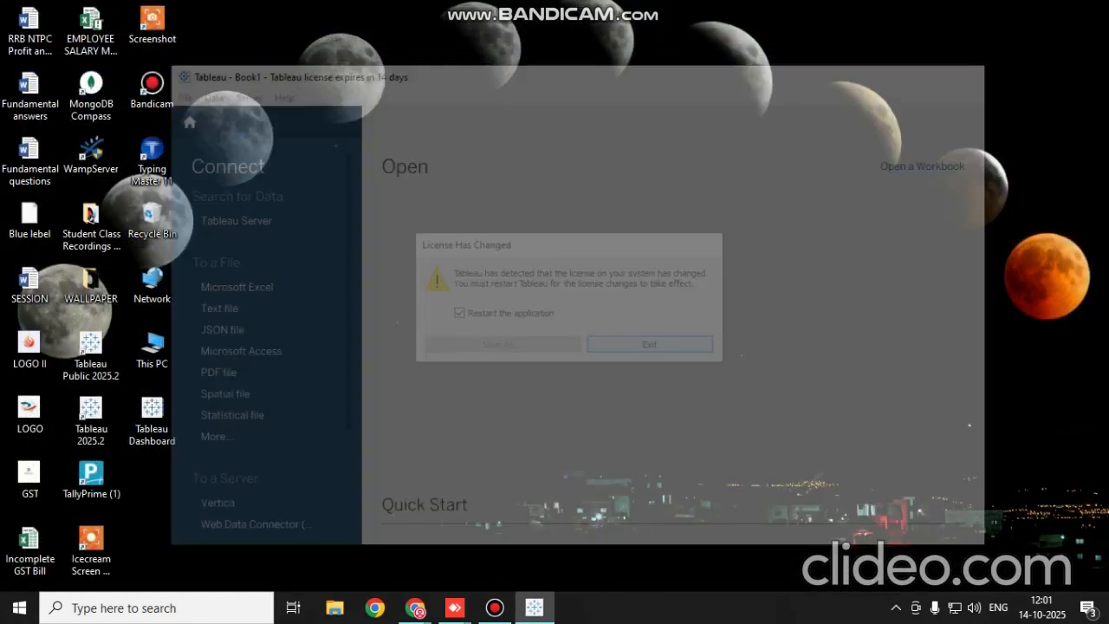
double_click(153, 421)
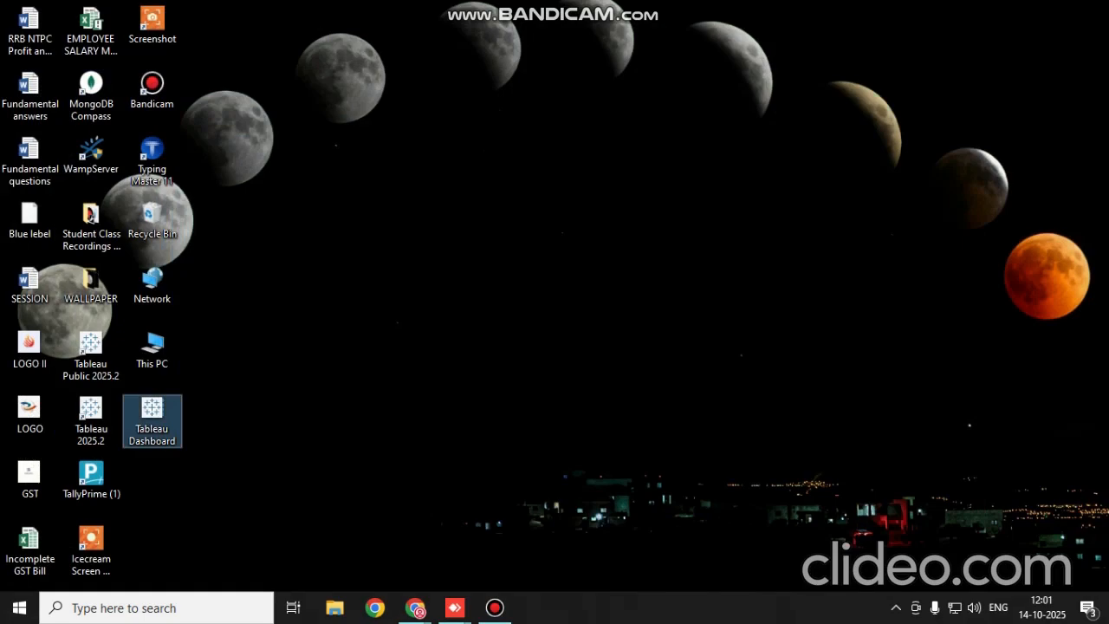
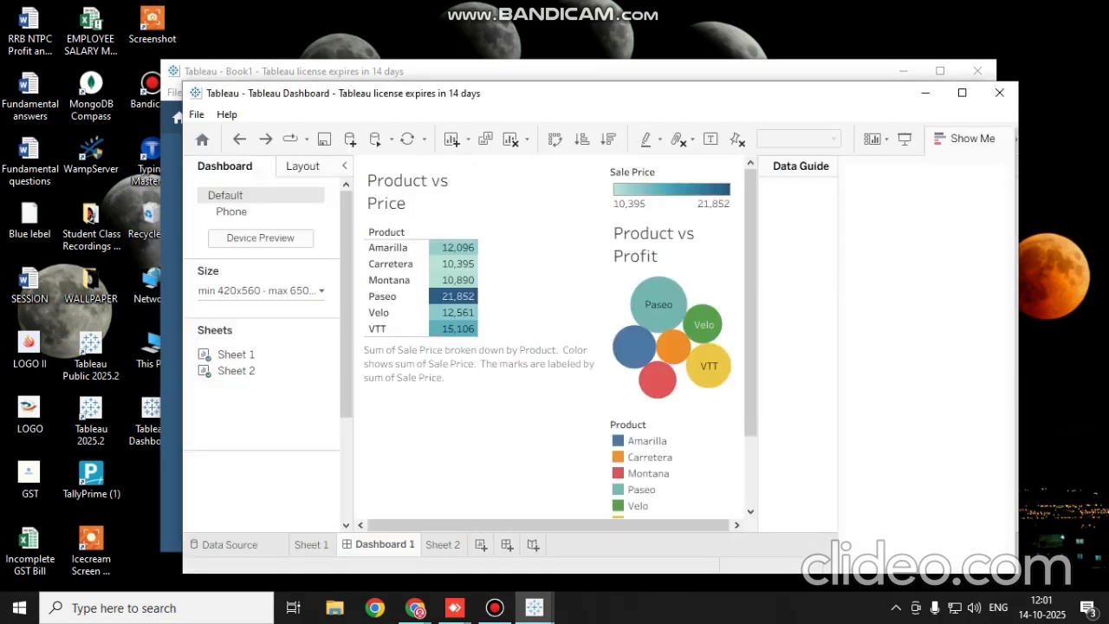
Dismiss the Tableau trial's registration windows and exit the trial application
left_click(962, 93)
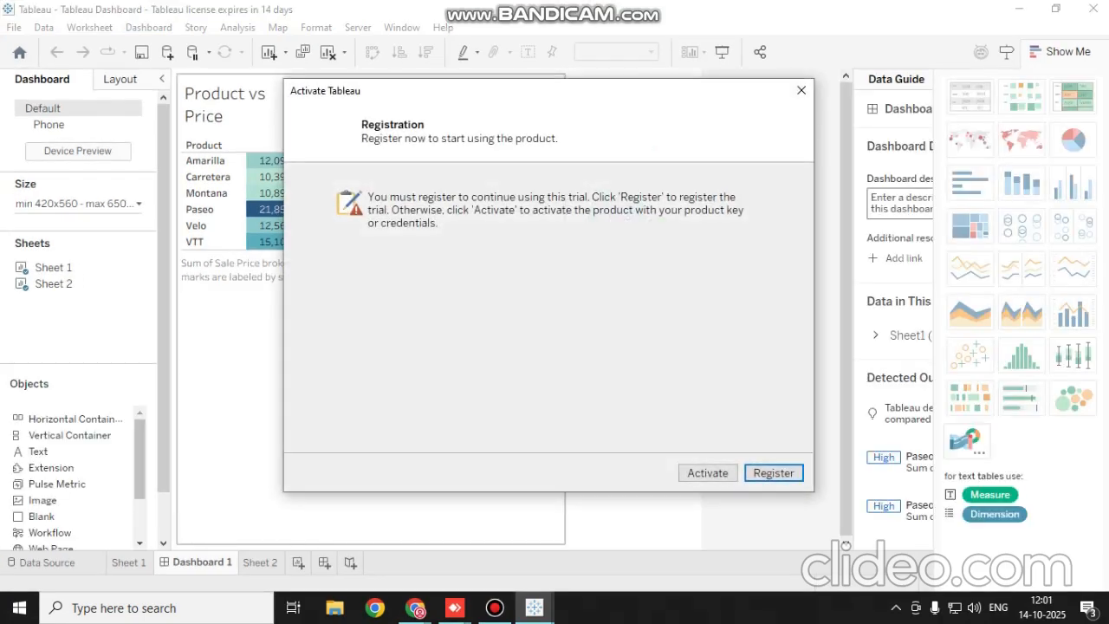
left_click(801, 91)
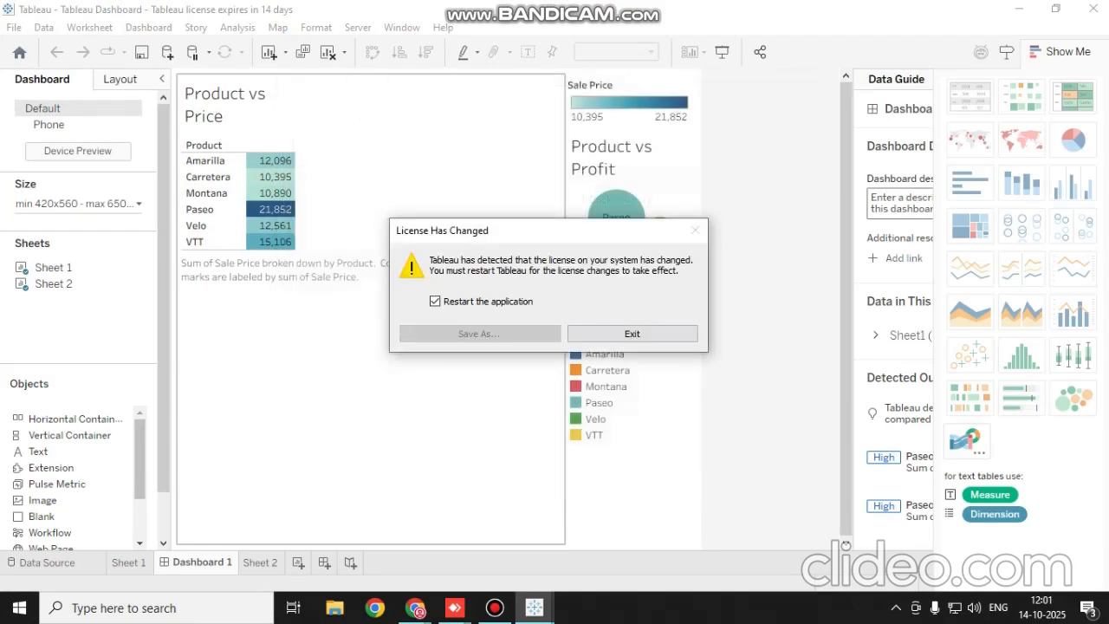
key("Return")
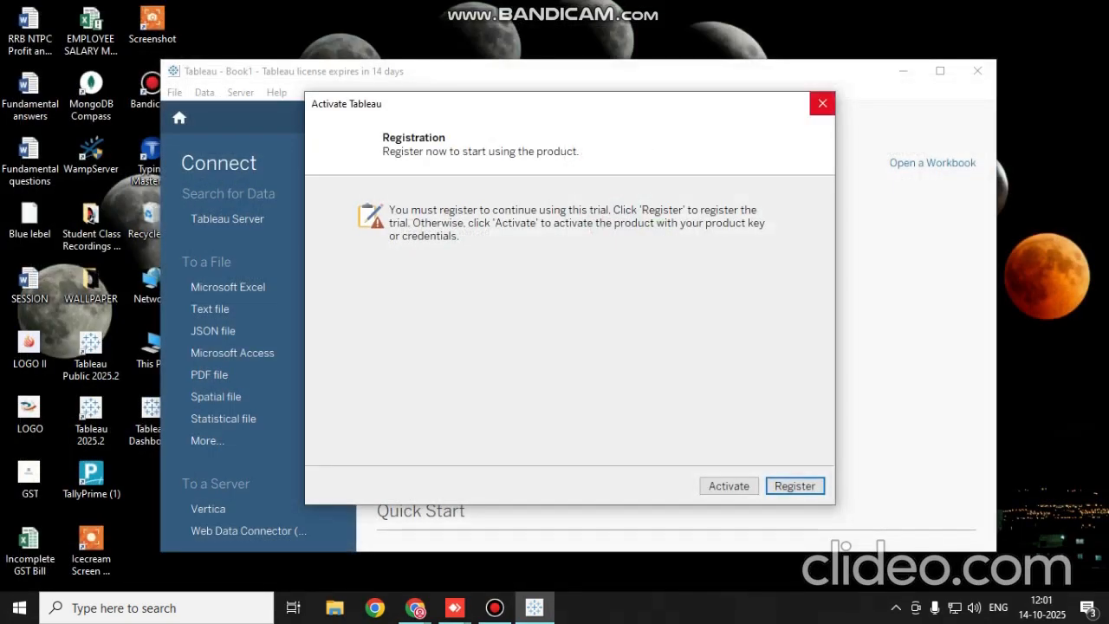
left_click(822, 103)
key("Return")
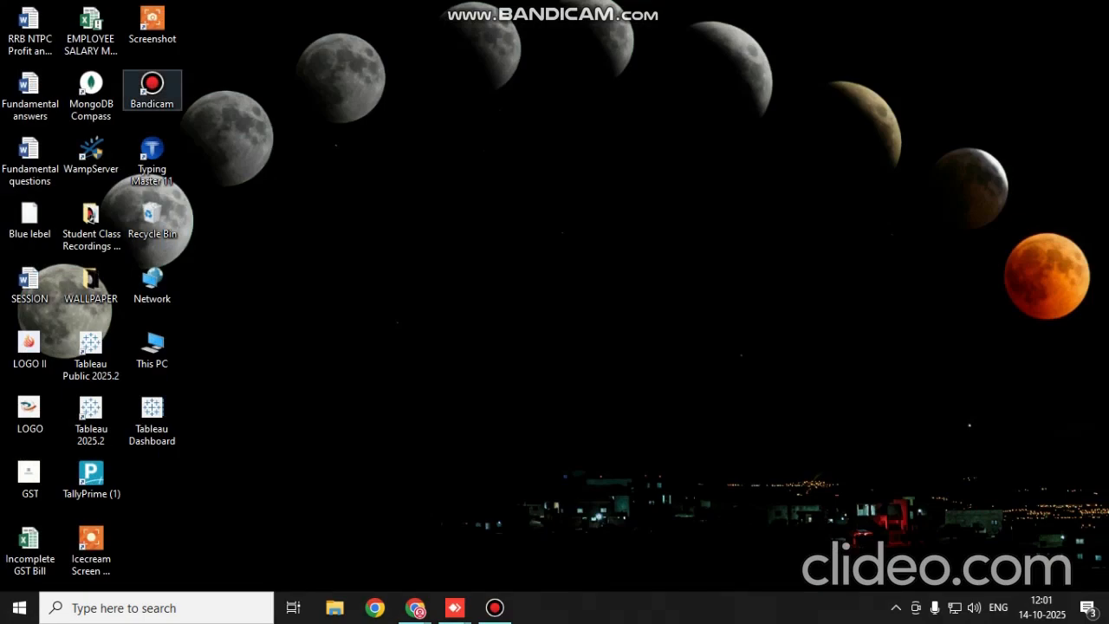
Open the system's installed-apps list from This PC and sort it by install date
double_click(151, 349)
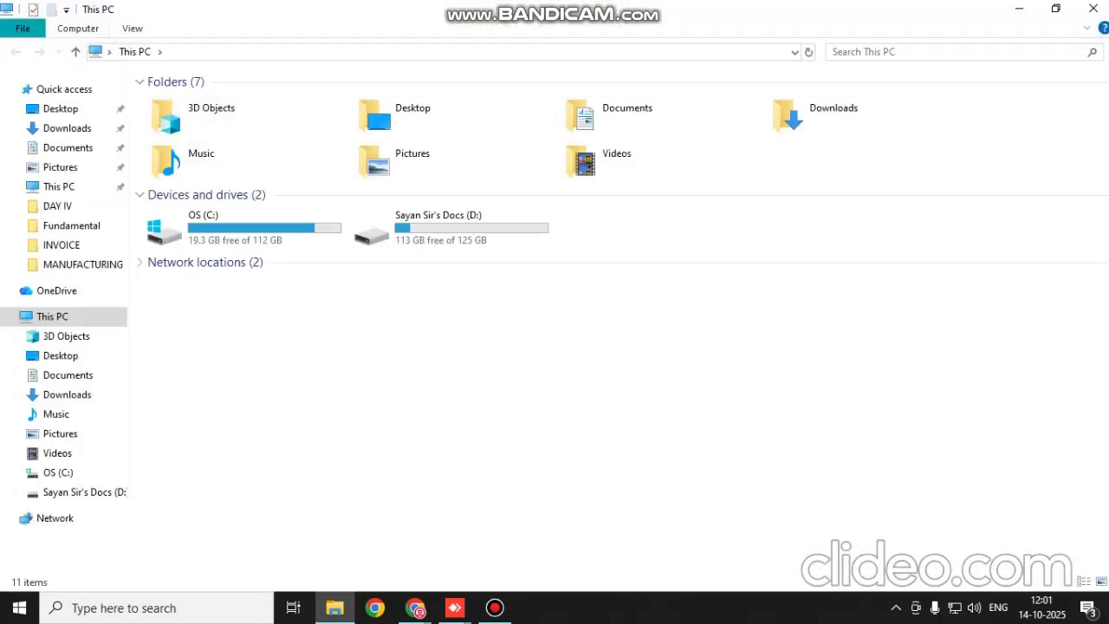
left_click(78, 28)
left_click(407, 50)
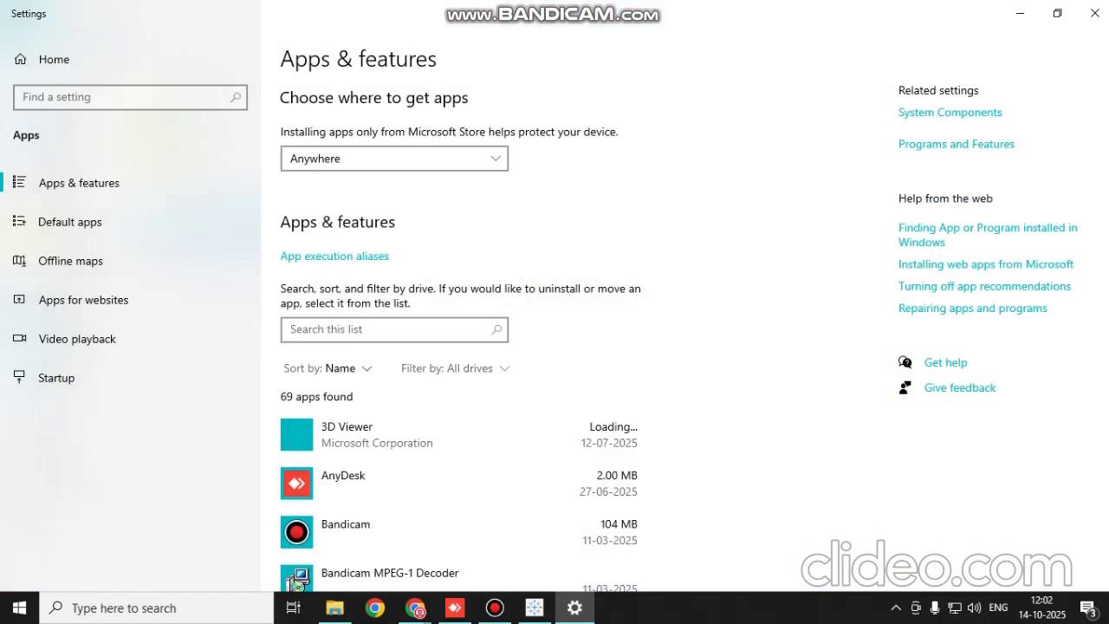
left_click(340, 368)
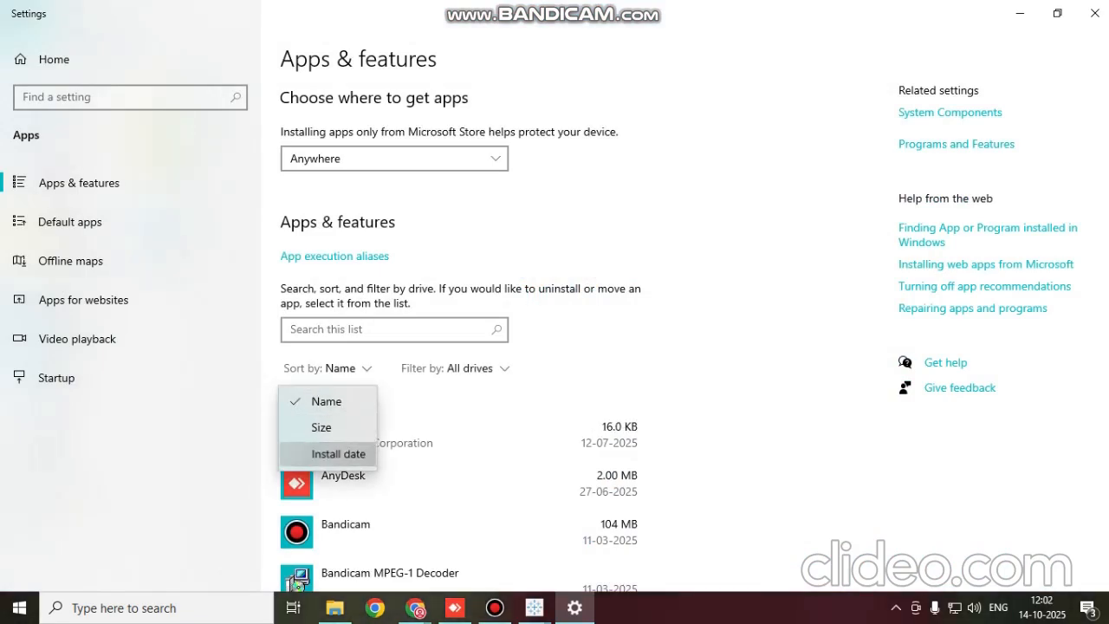
left_click(338, 453)
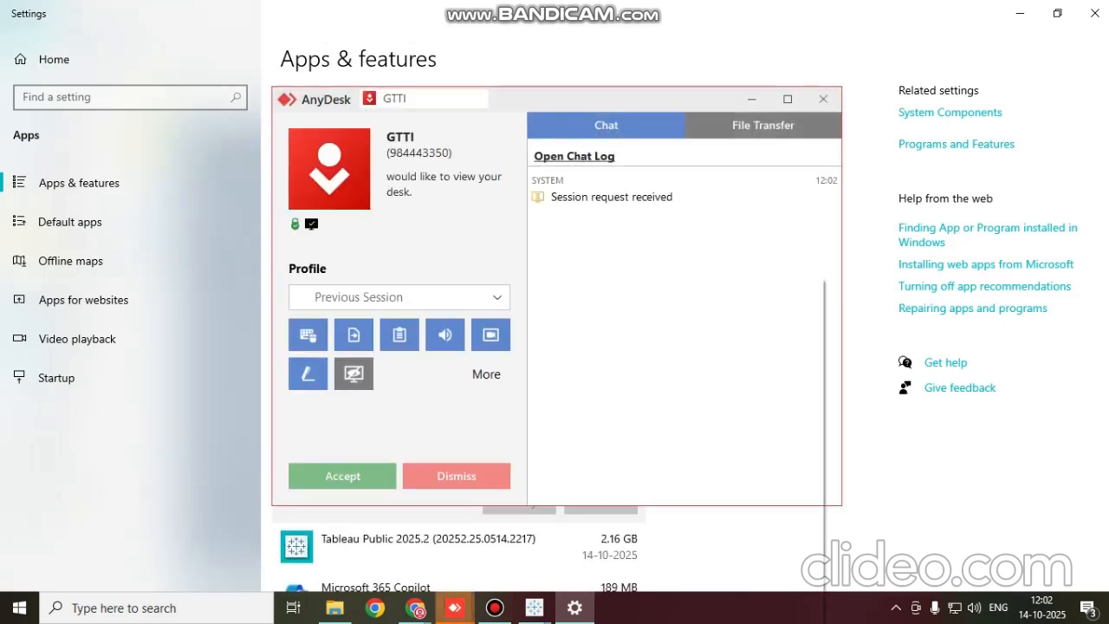
Accept the incoming AnyDesk session request and minimize the session window
left_click(343, 476)
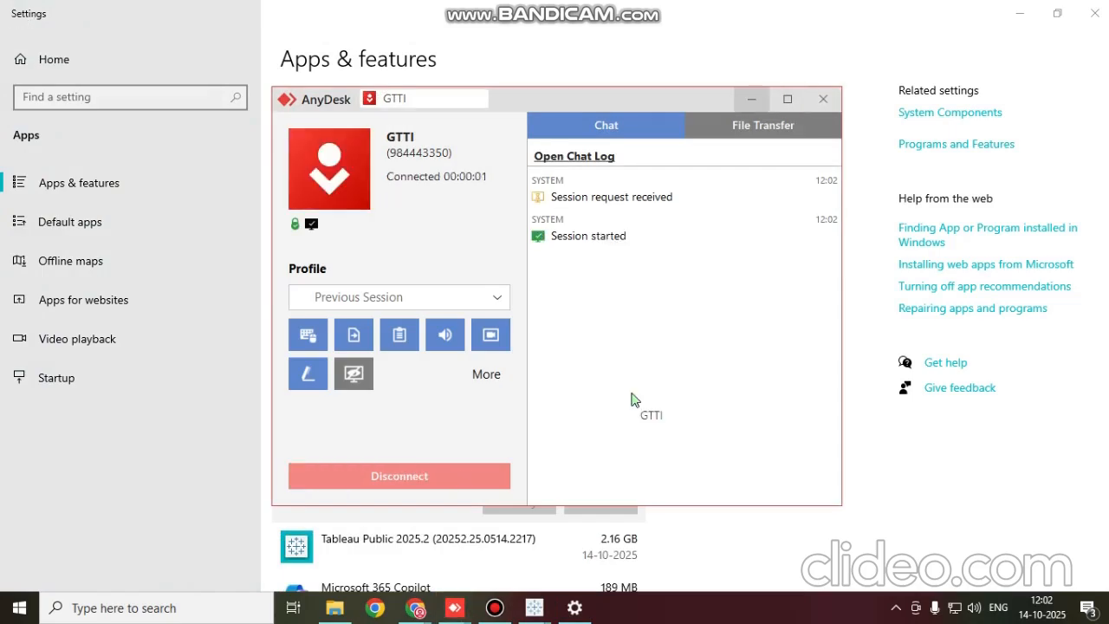
left_click(751, 99)
Try to uninstall Tableau 2025.2 from the installed apps and dismiss the installer's alerts
left_click(600, 502)
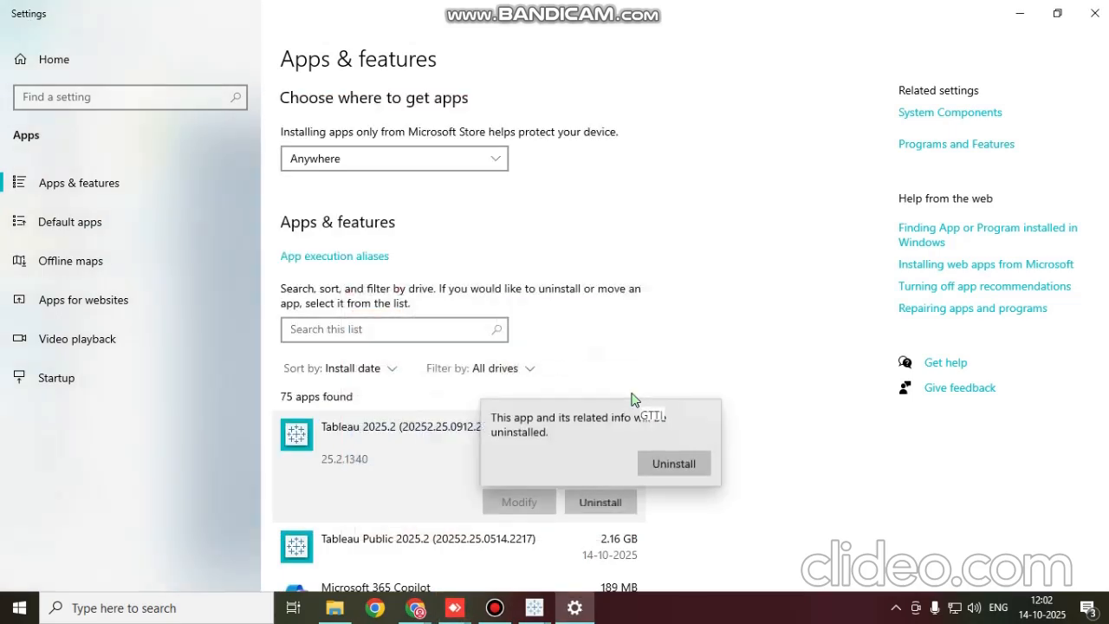
left_click(674, 464)
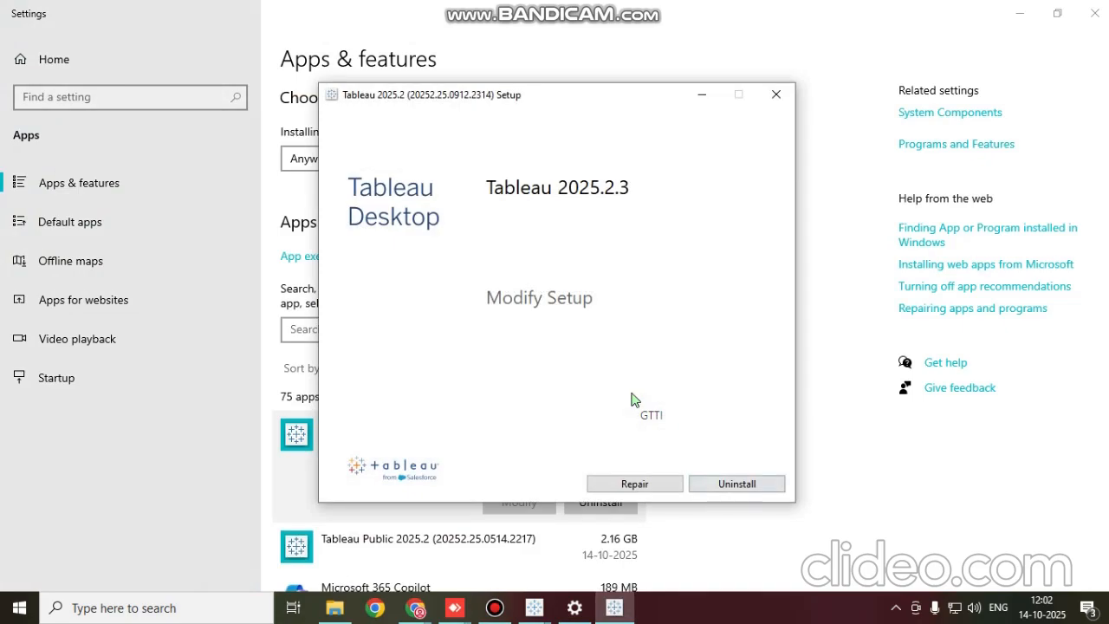
left_click(736, 483)
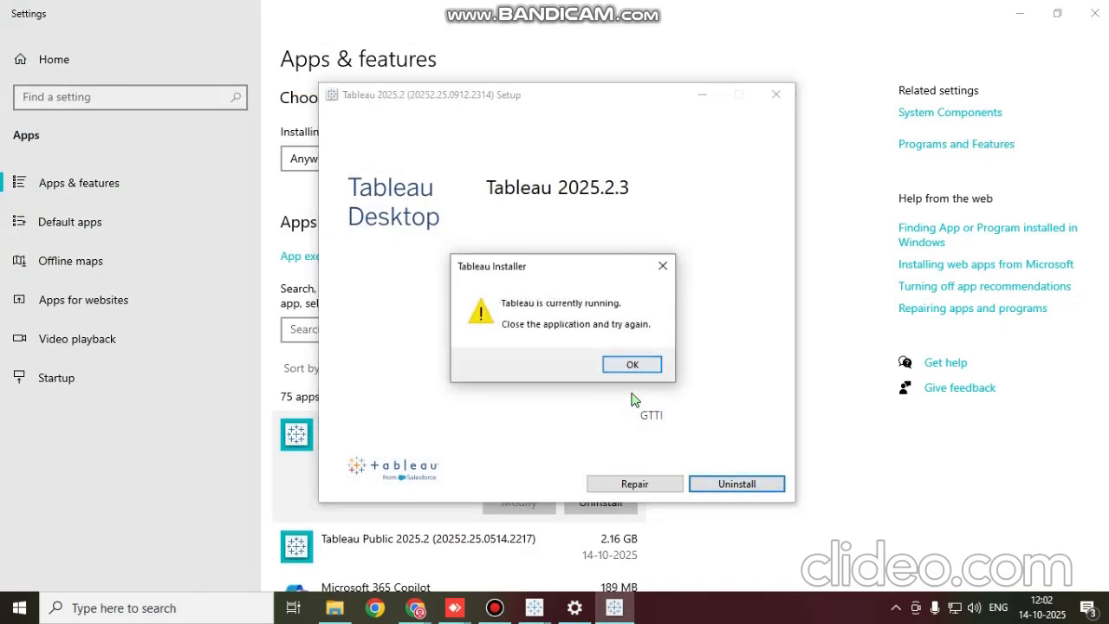
key("Return")
key("Return")
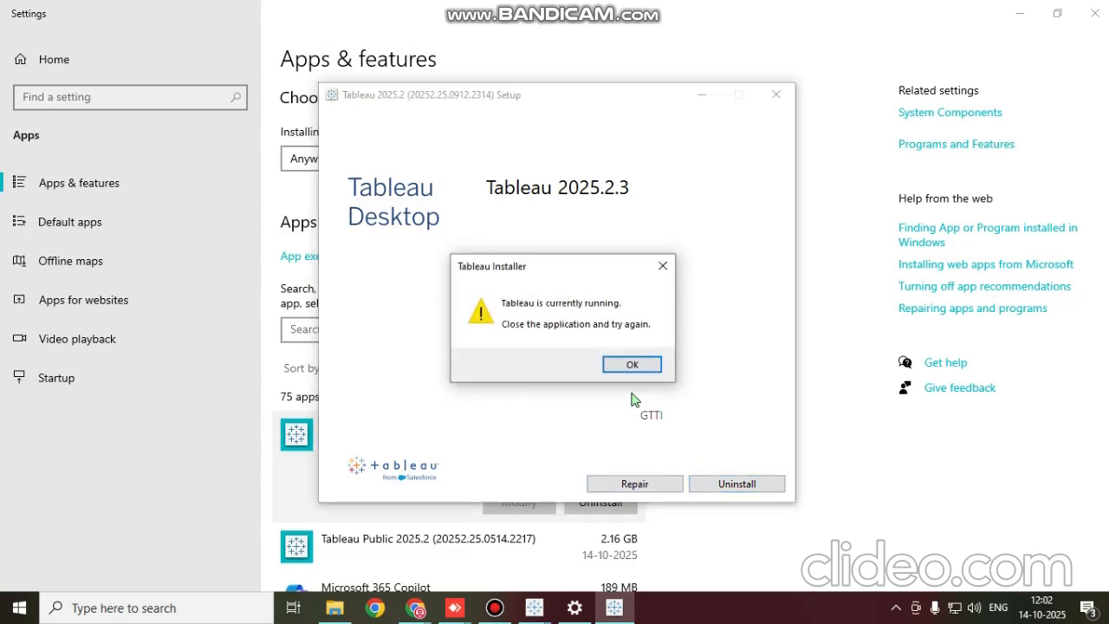
key("Return")
Switch to the running Tableau trial and exit both its Tableau Dashboard and Book1 windows
left_click(614, 607)
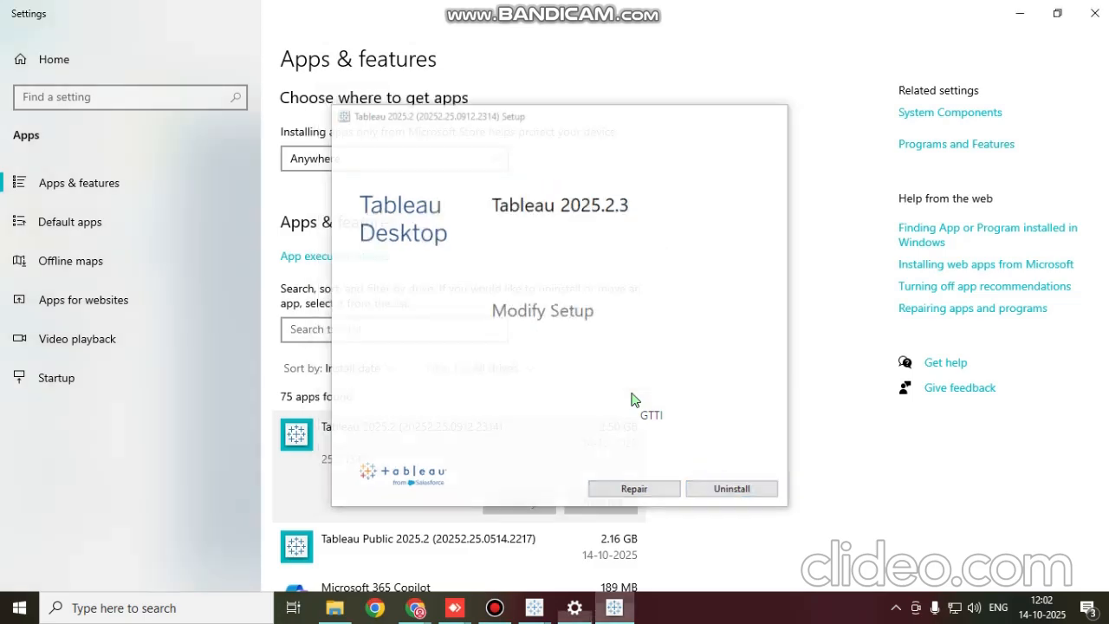
left_click(495, 607)
mouse_move(533, 607)
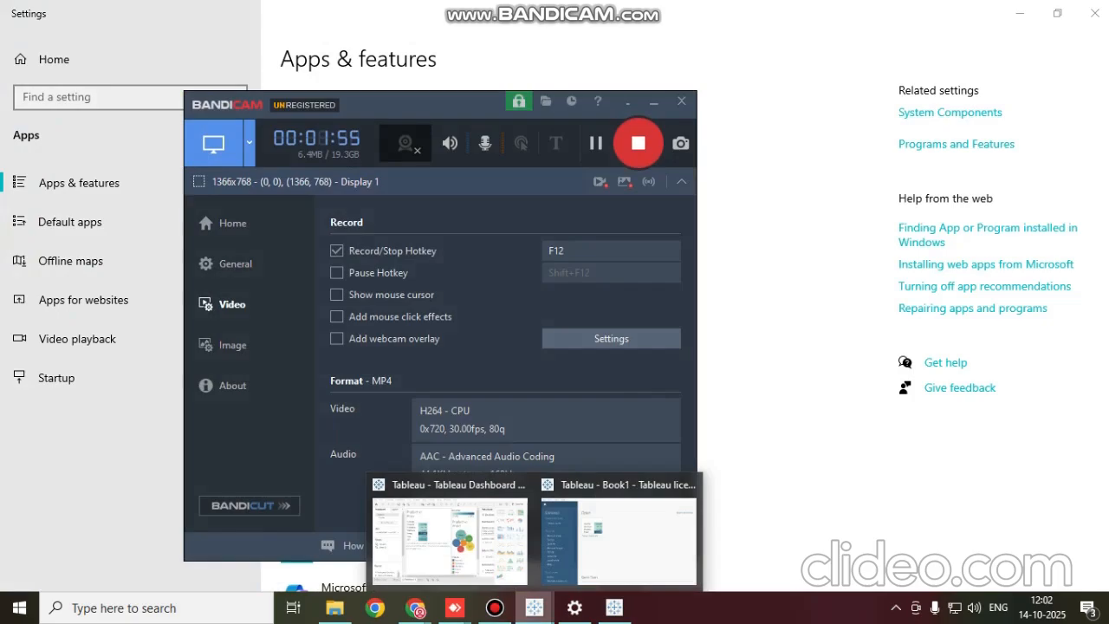
left_click(449, 537)
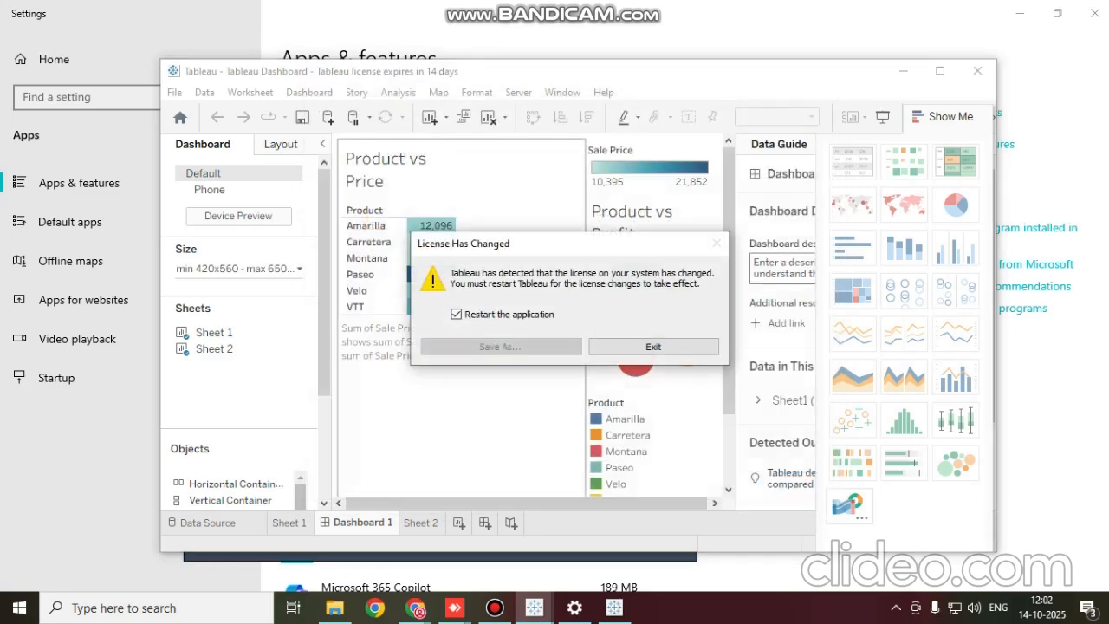
left_click(653, 346)
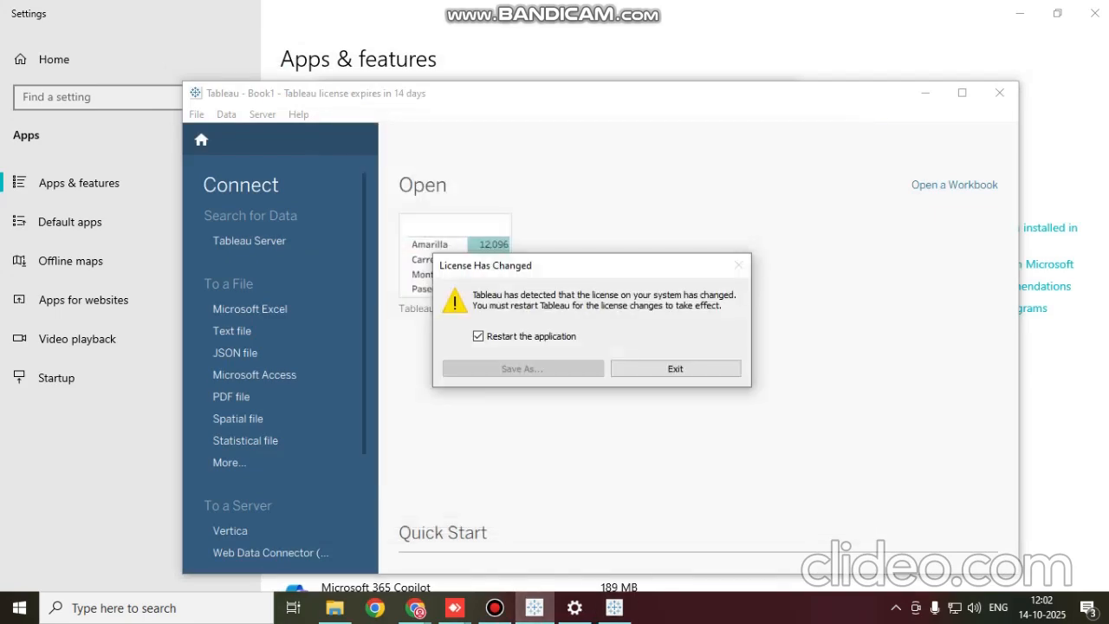
left_click(674, 368)
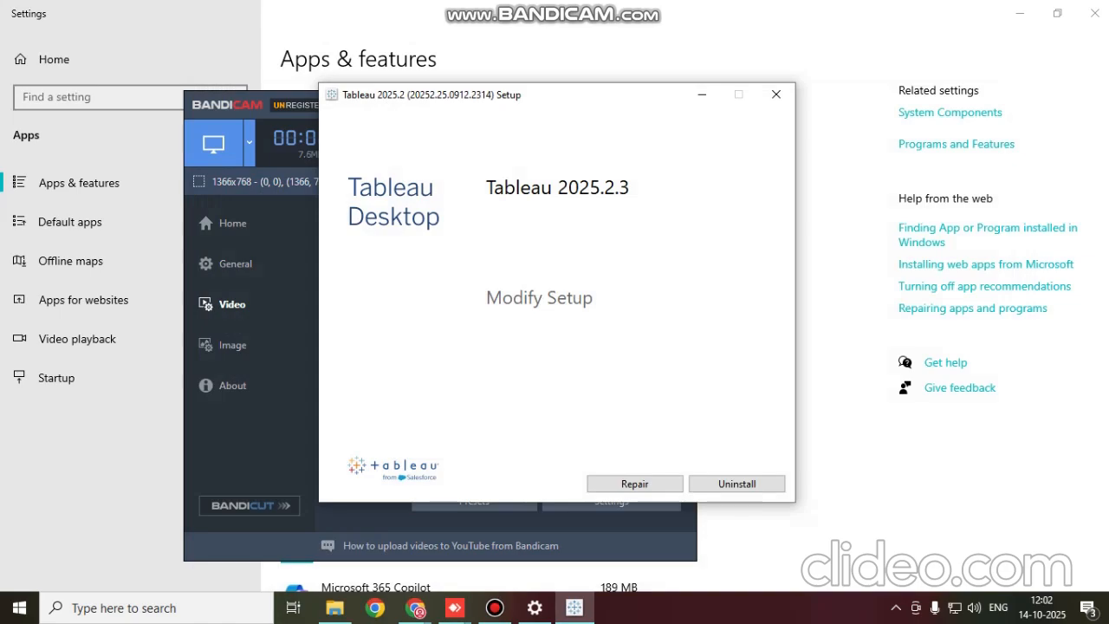
Retry the uninstall in the Tableau 2025.2 setup and close the relaunched Tableau Dashboard window
left_click(736, 483)
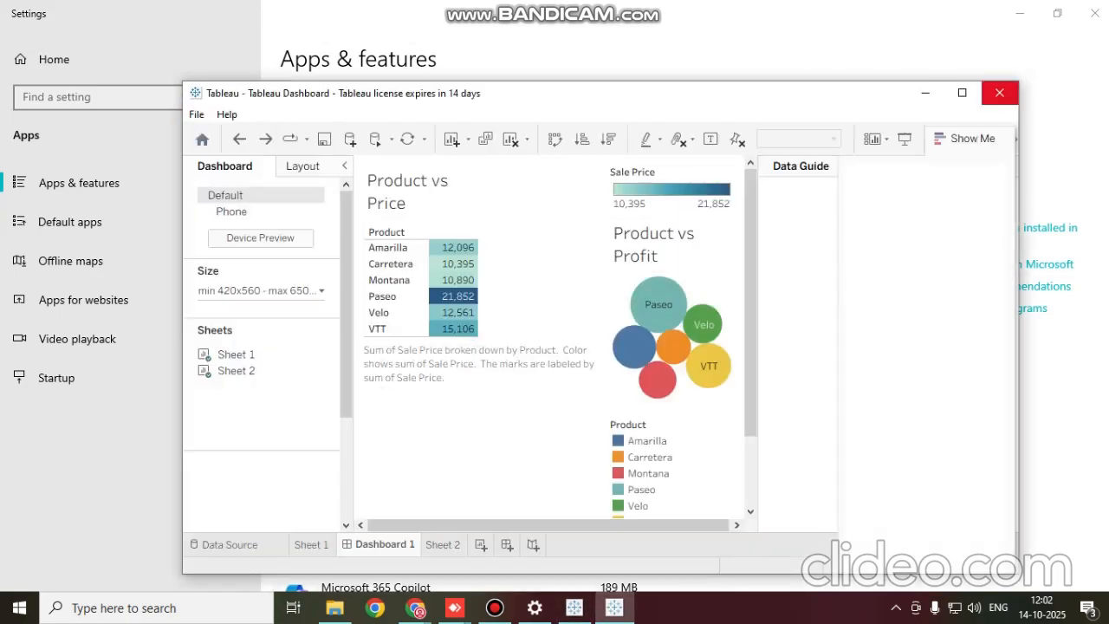
left_click(998, 92)
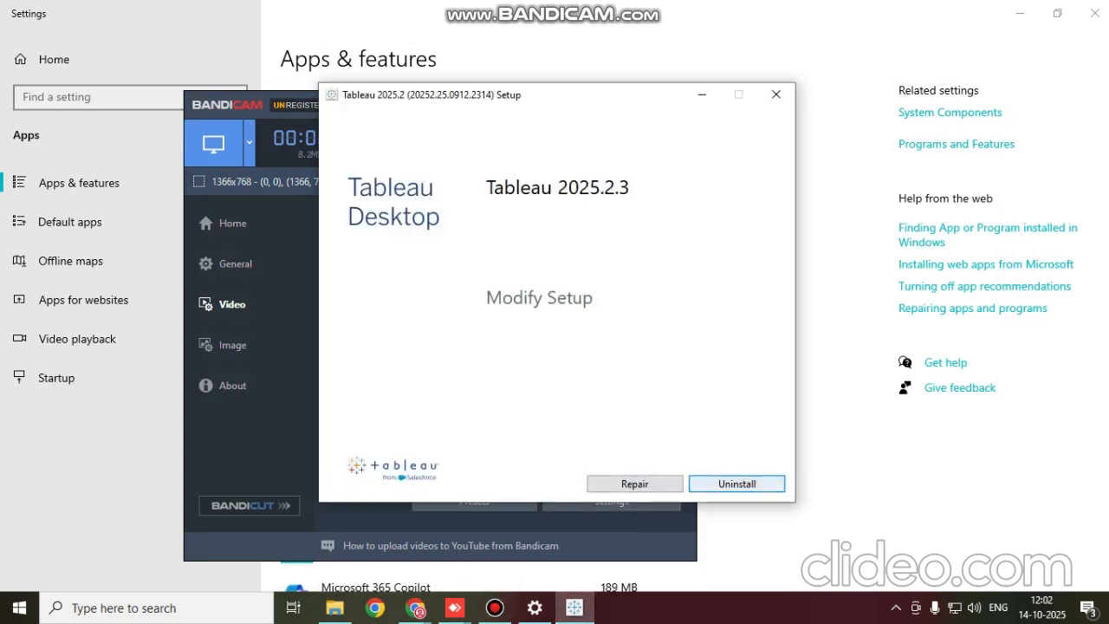
left_click(736, 485)
left_click(633, 363)
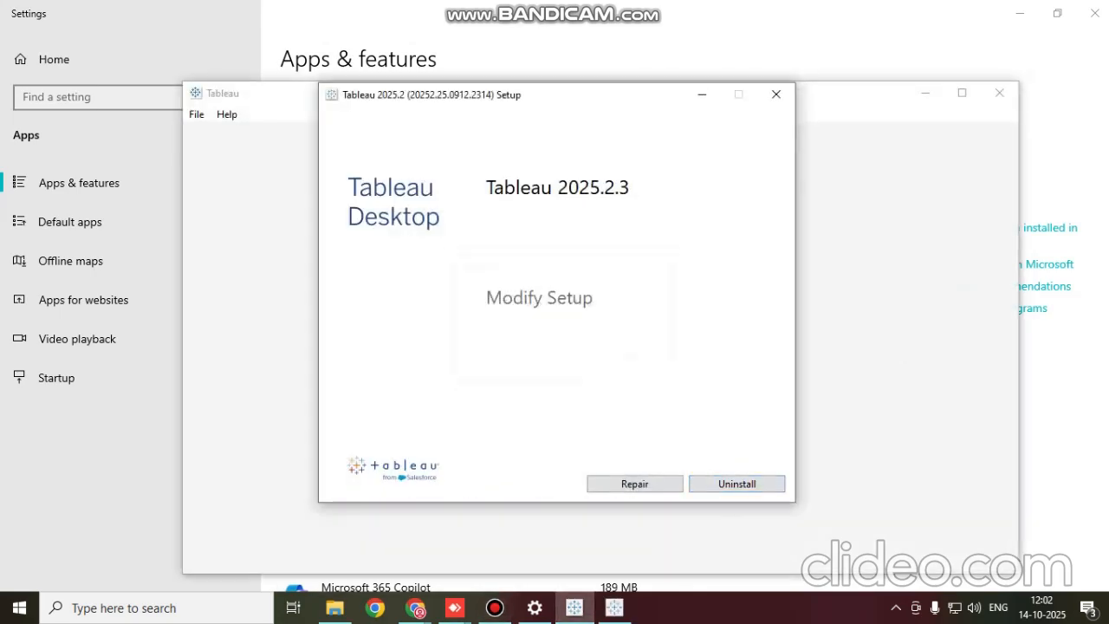
Cancel the Tableau 2025.2 setup and clear away the remaining Tableau trial and Bandicam windows
left_click(776, 95)
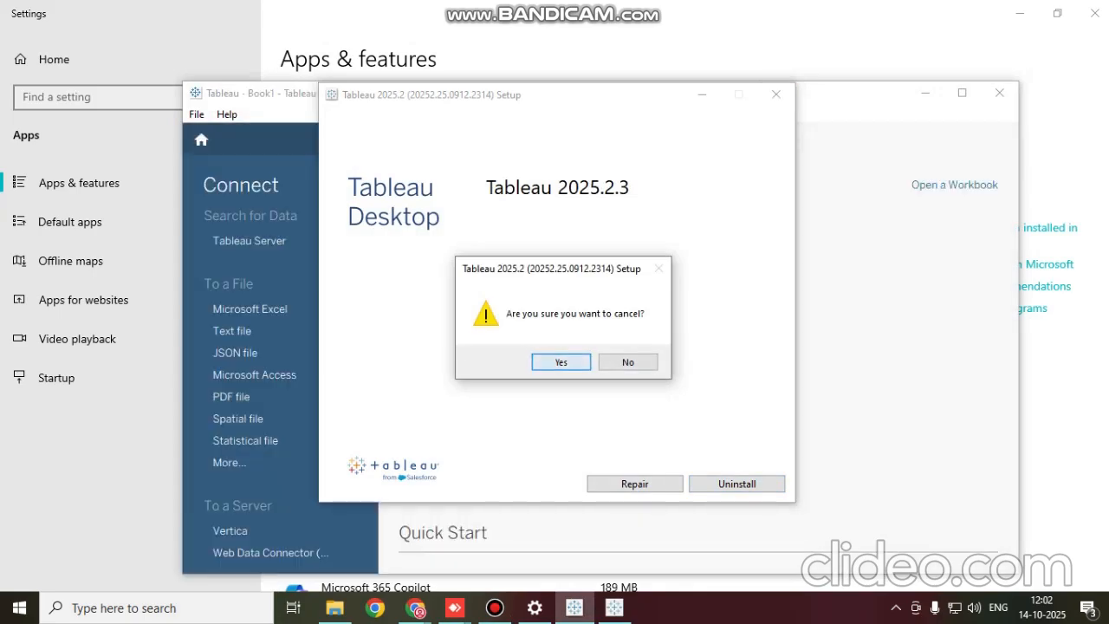
left_click(561, 361)
left_click(998, 92)
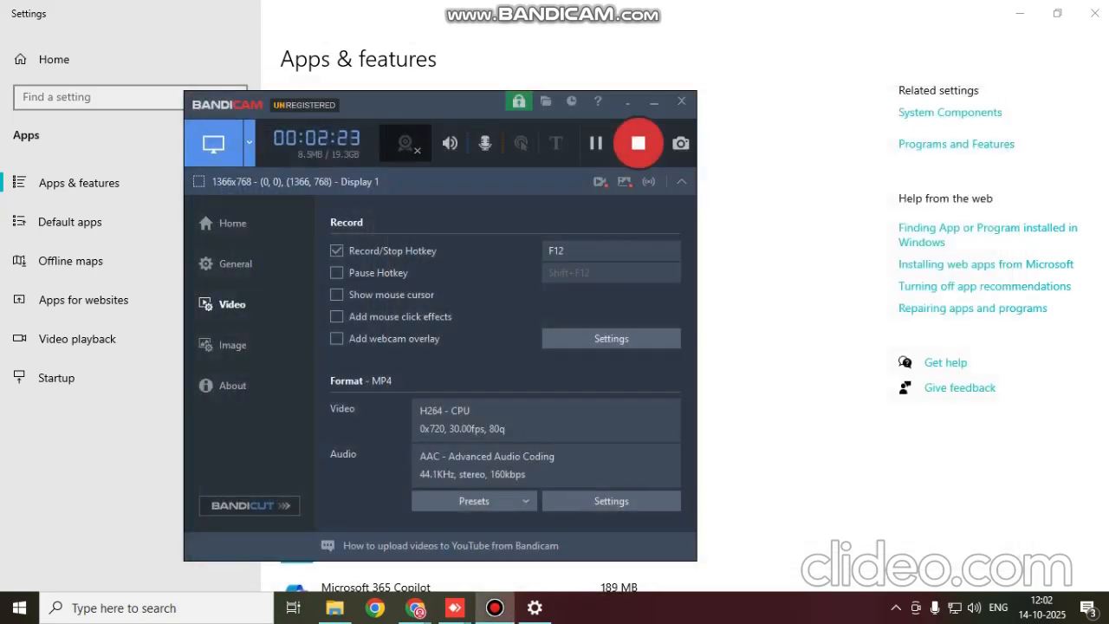
left_click(654, 102)
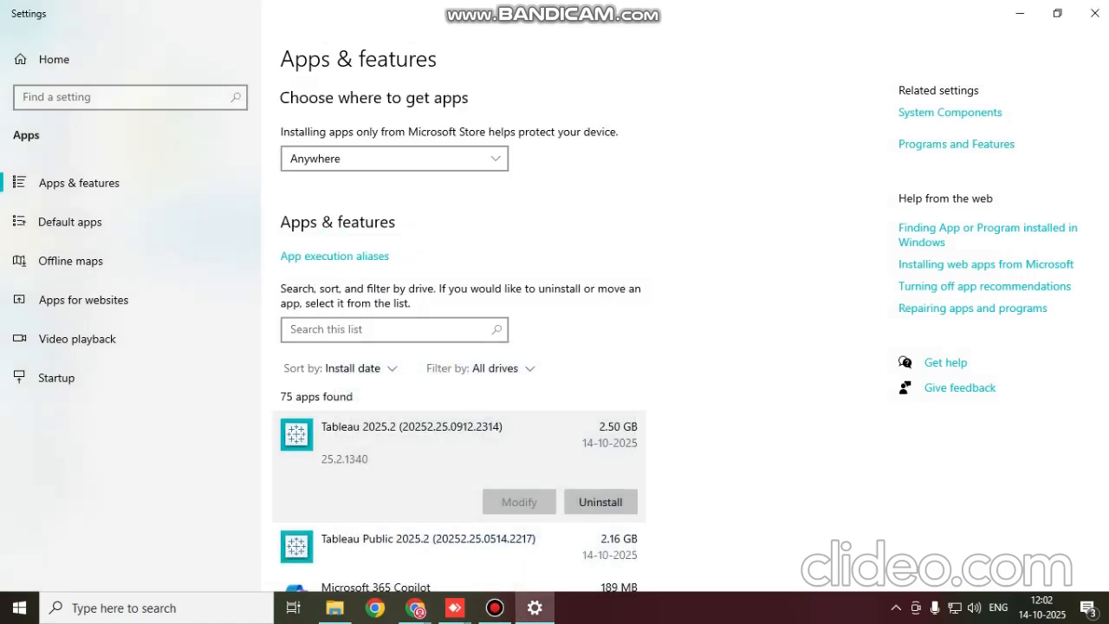
Uninstall Tableau 2025.2 from the installed apps, and close the Settings and This PC windows
left_click(600, 502)
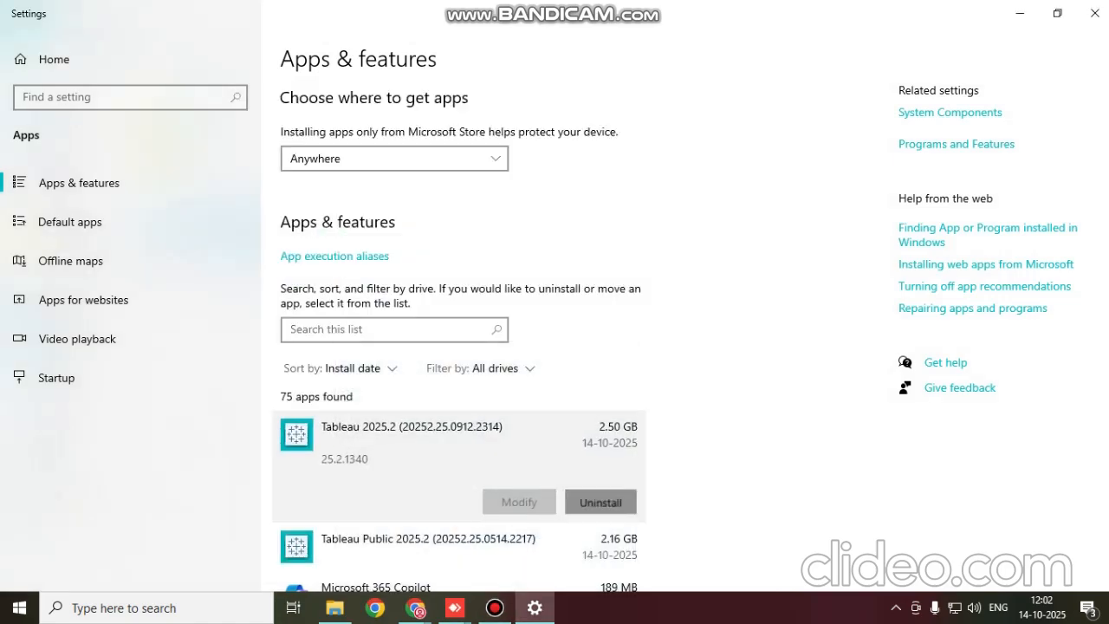
left_click(674, 462)
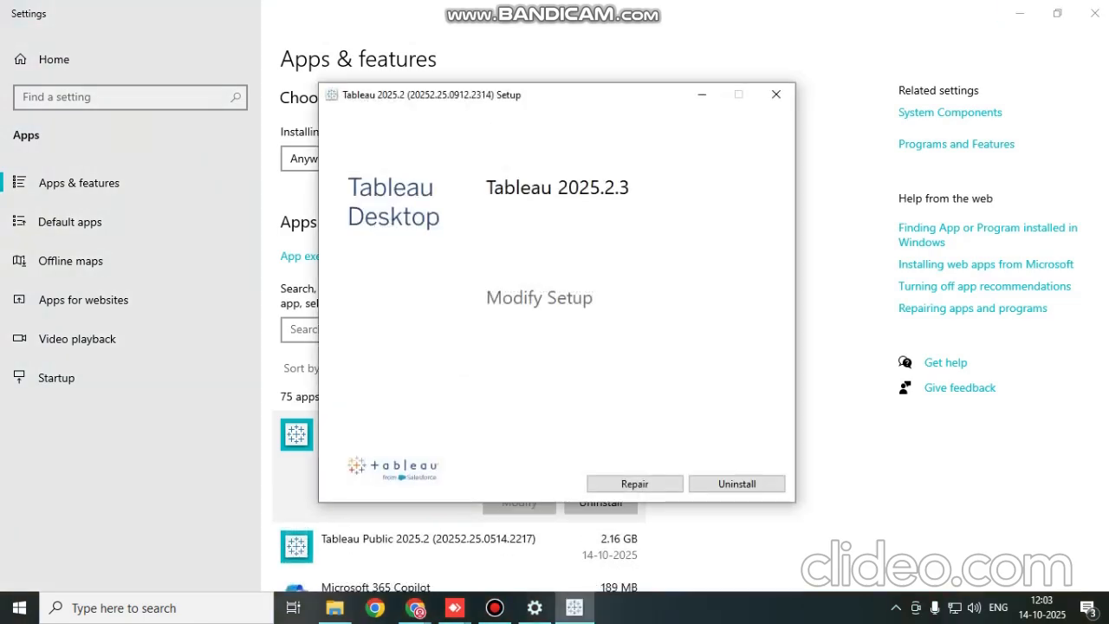
left_click(737, 484)
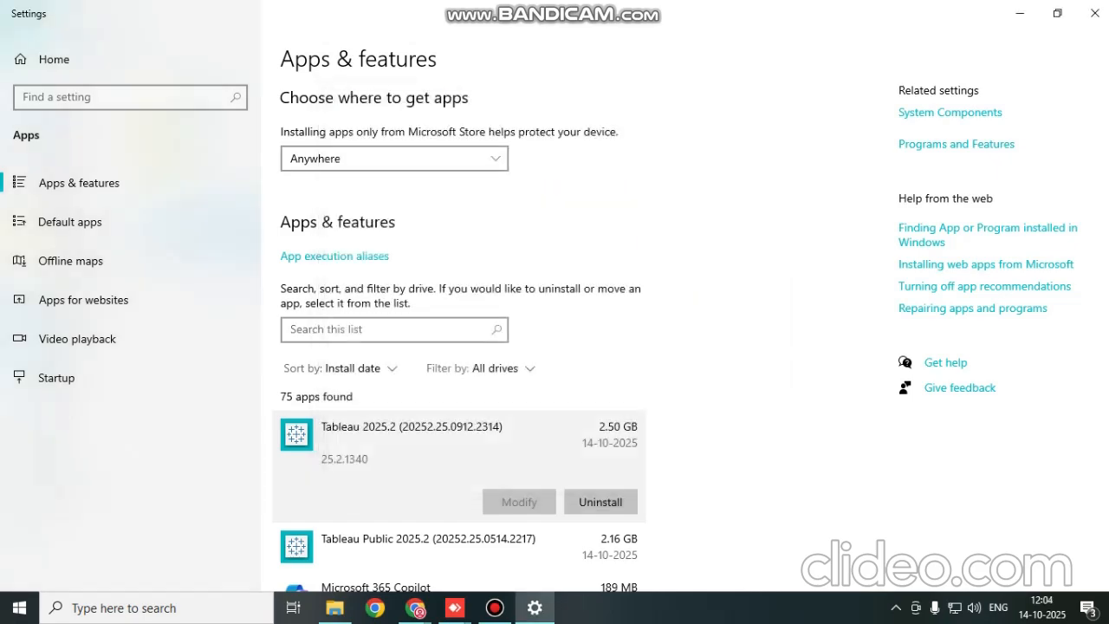
left_click(1095, 13)
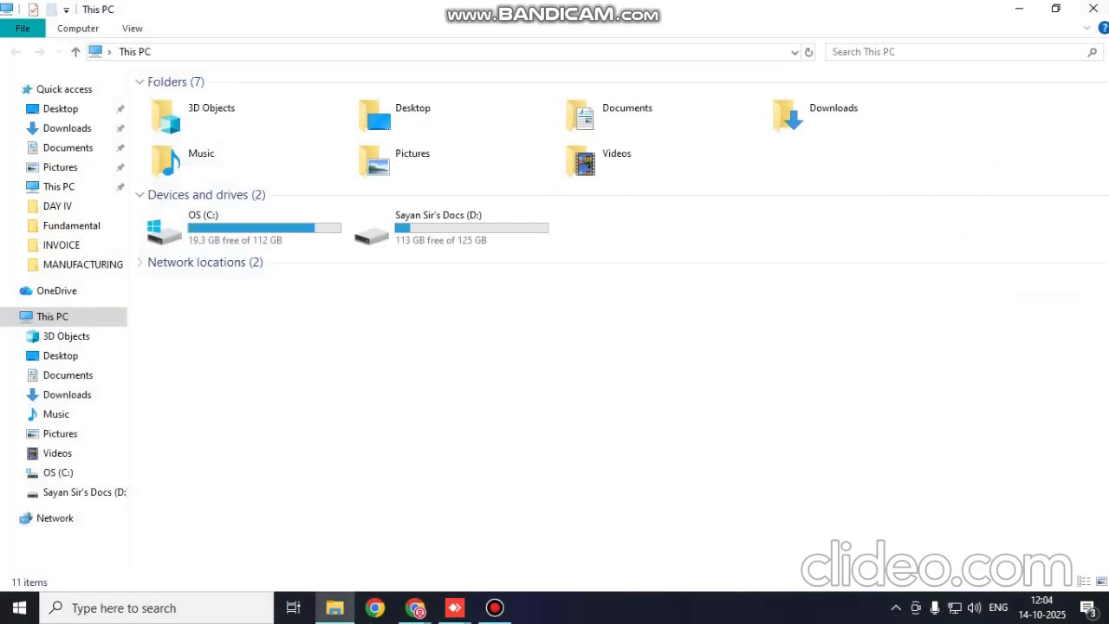
left_click(1094, 10)
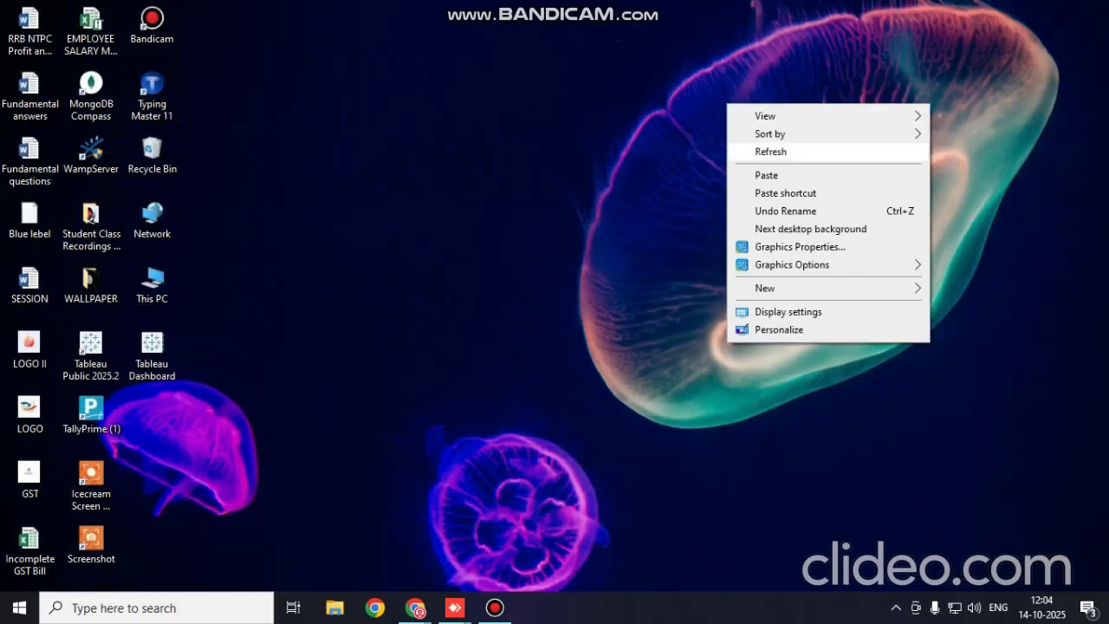
Refresh the desktop, open the Tableau Dashboard file, and choose to look for another app on the PC for .twb files
left_click(770, 151)
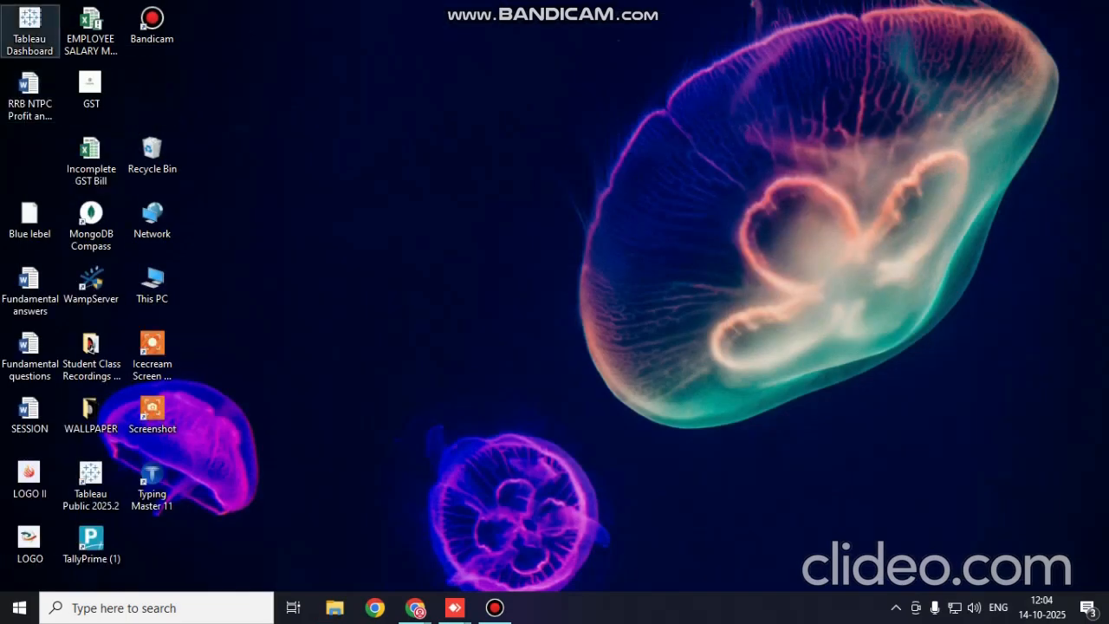
left_click(30, 31)
double_click(30, 31)
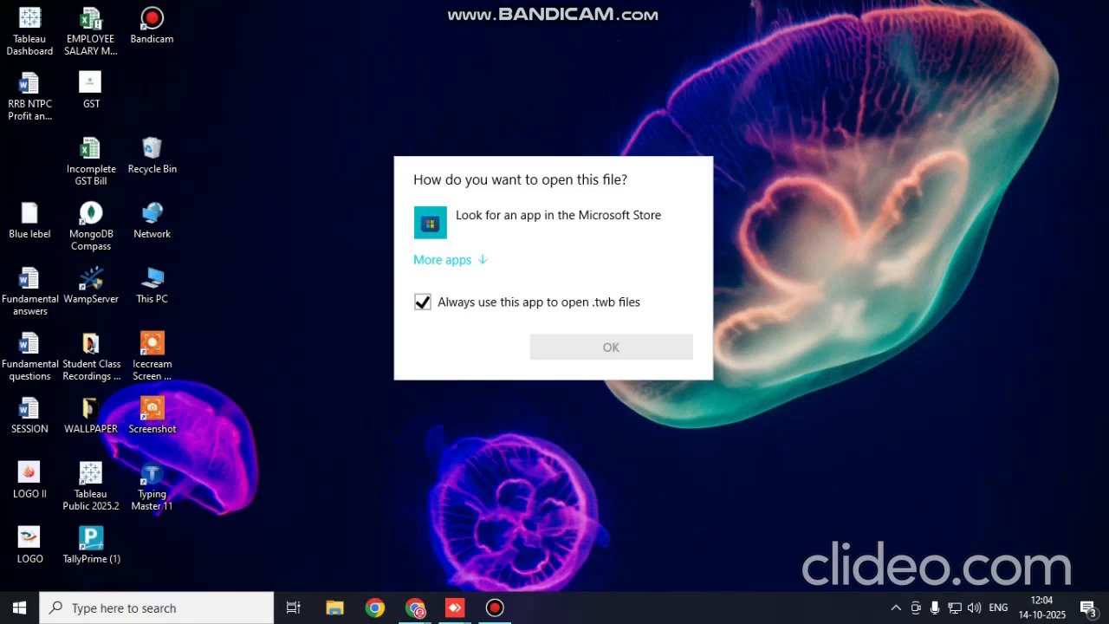
left_click(442, 259)
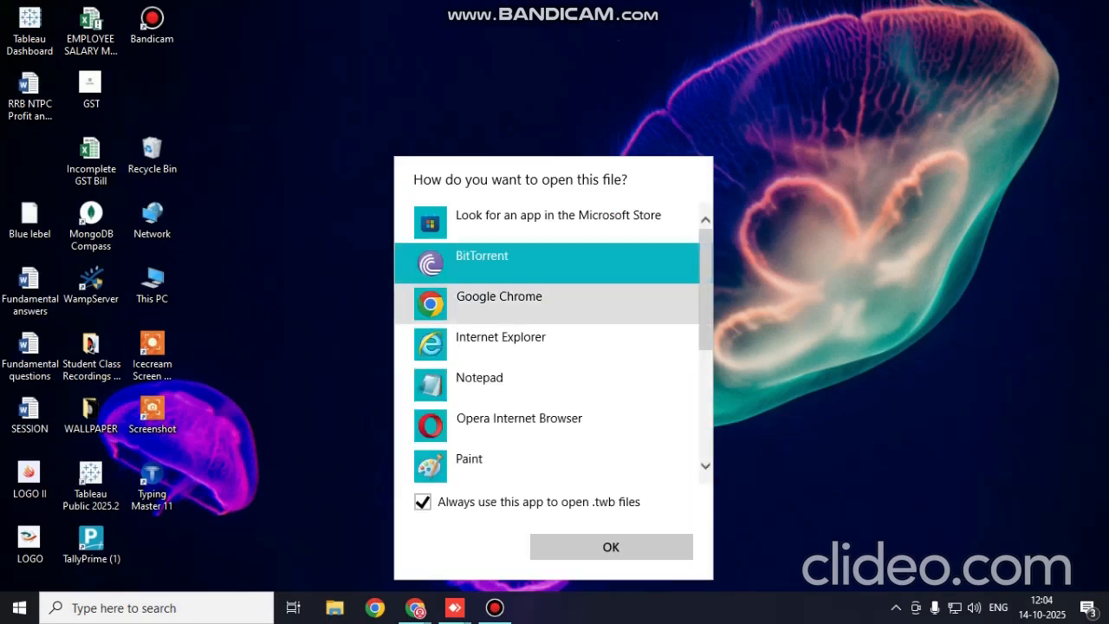
scroll(519, 317, "down", 3)
left_click(504, 458)
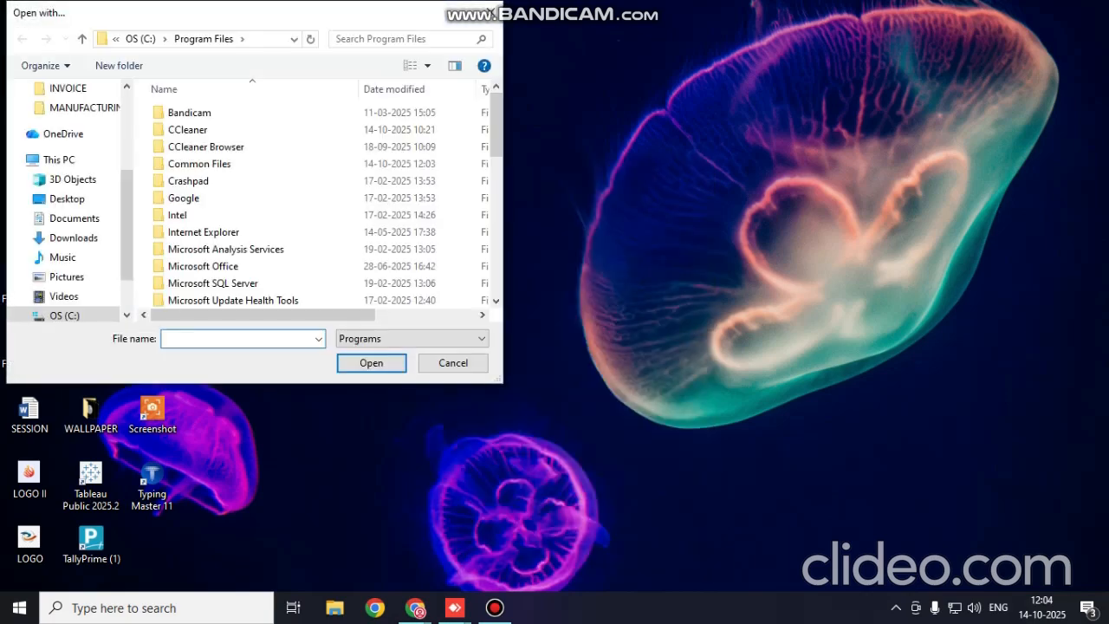
Open the workbook with the Tableau Public program in Program Files > Tableau > Tableau Public 2025.2 > bin as the default .twb app
scroll(260, 234, "down", 12)
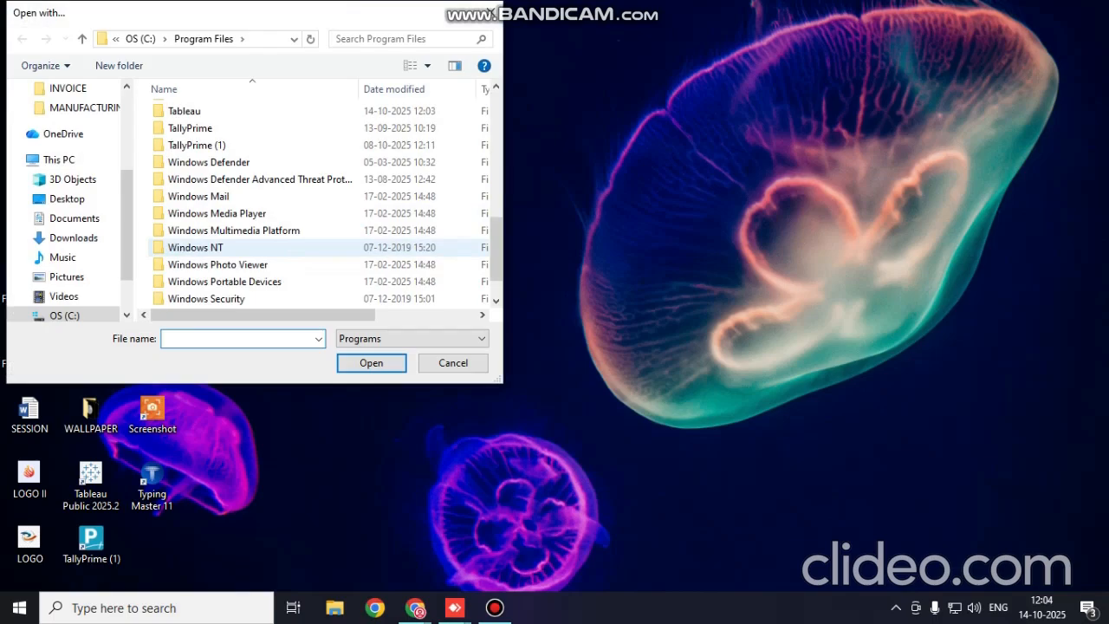
scroll(260, 246, "up", 2)
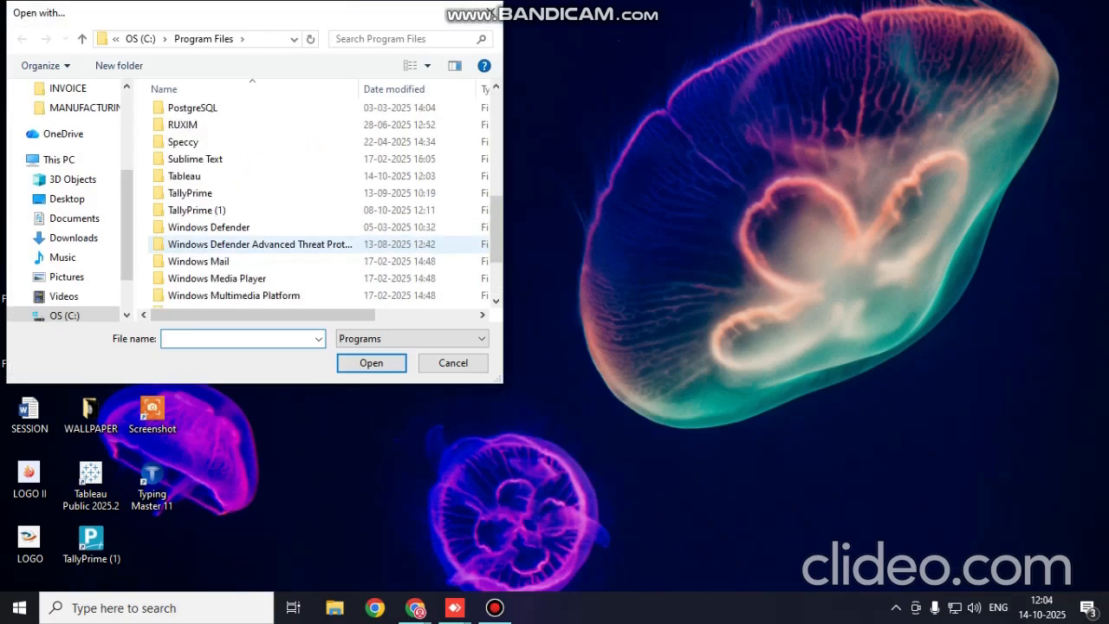
double_click(183, 176)
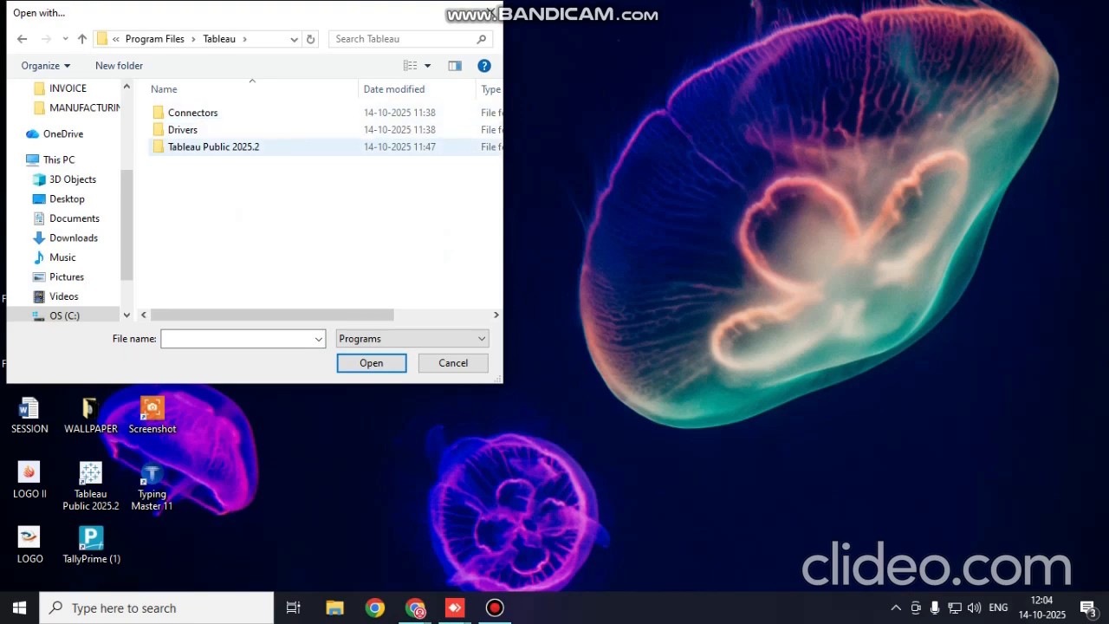
double_click(199, 147)
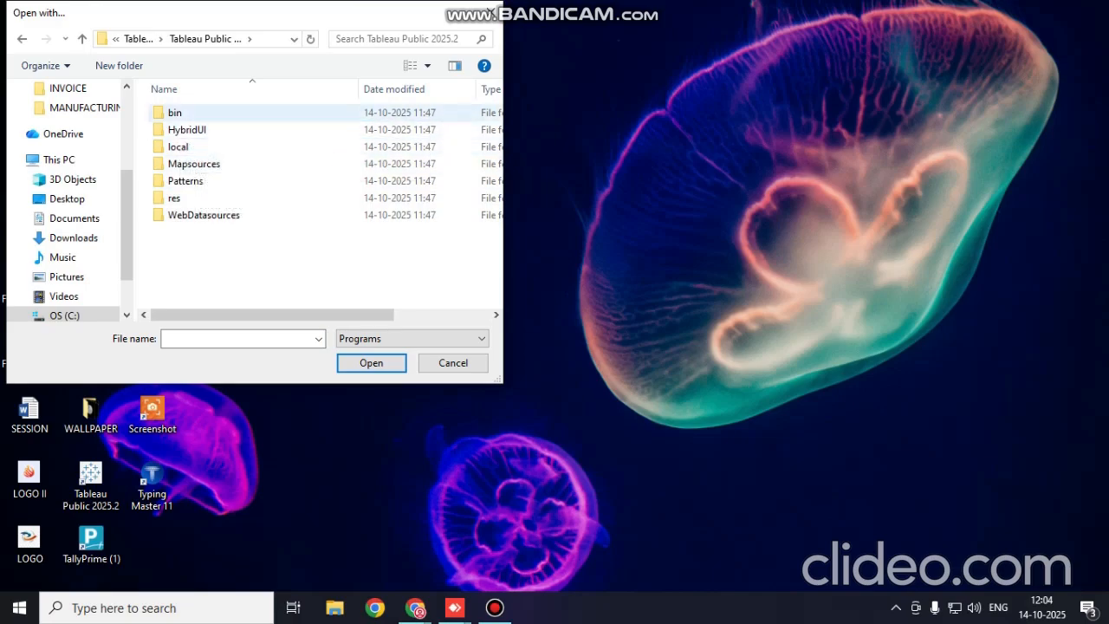
double_click(175, 113)
scroll(191, 251, "down", 1)
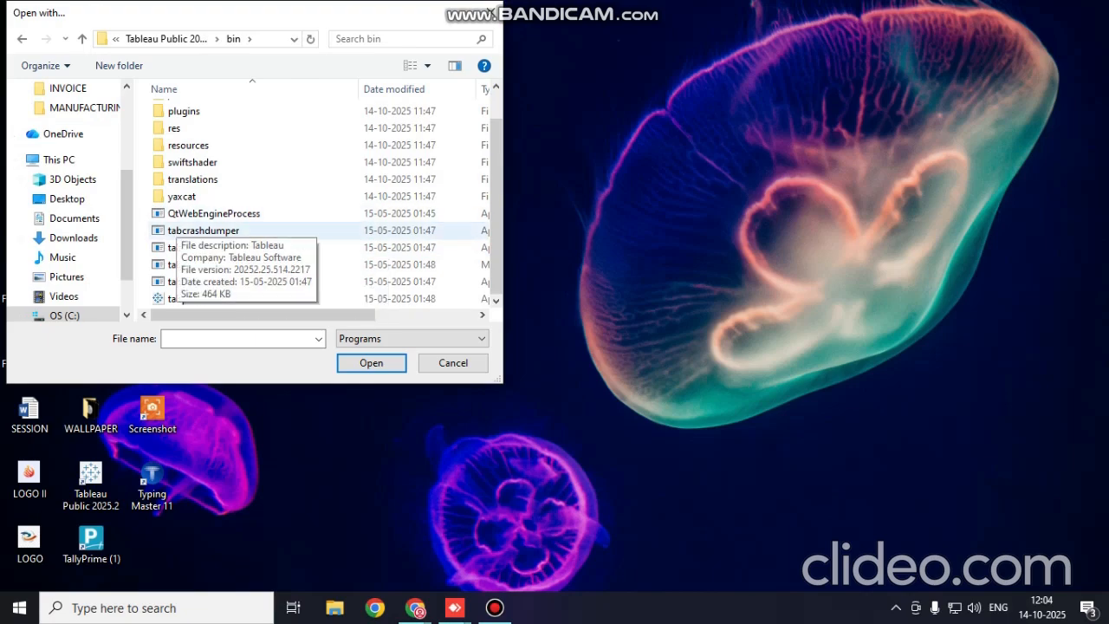
left_click(195, 298)
double_click(195, 298)
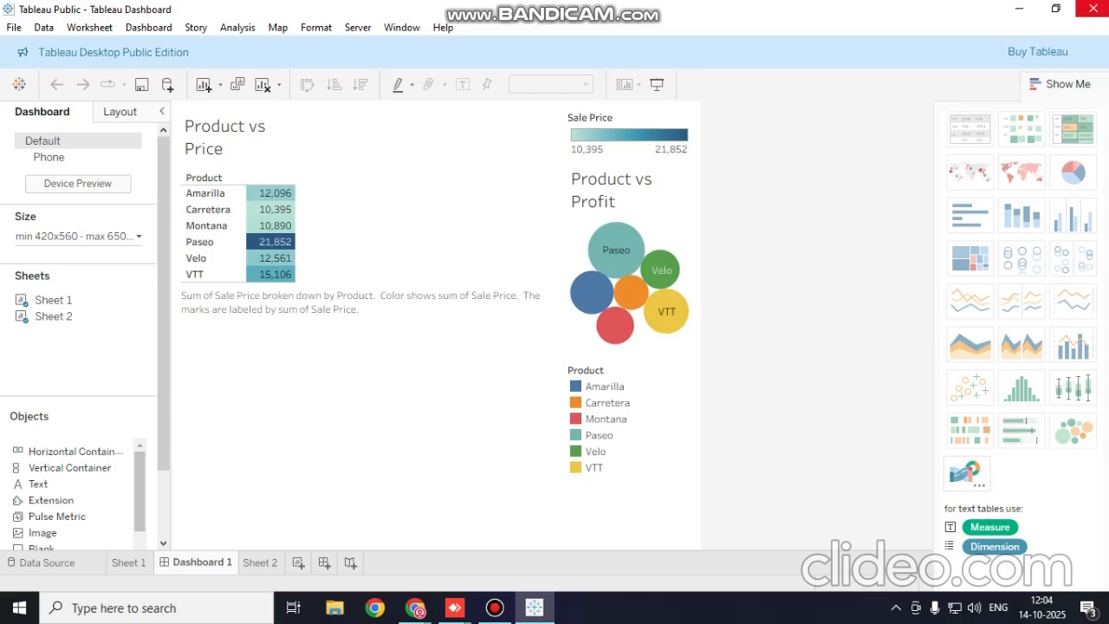
Close the Tableau Dashboard workbook in Tableau Public and bring up the Bandicam window
left_click(1086, 8)
left_click(495, 607)
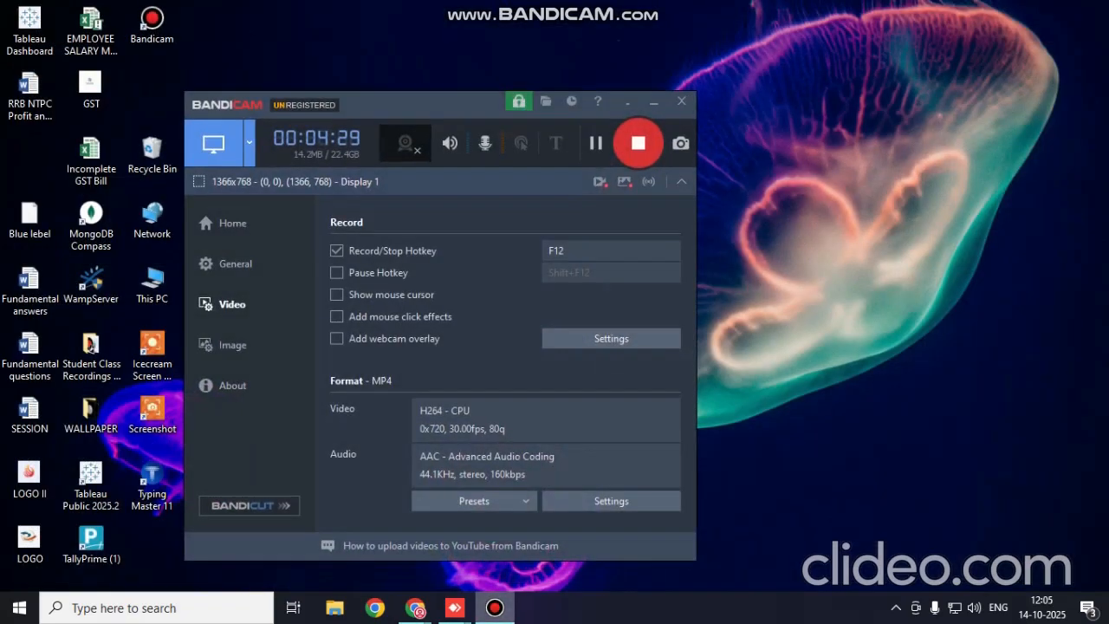